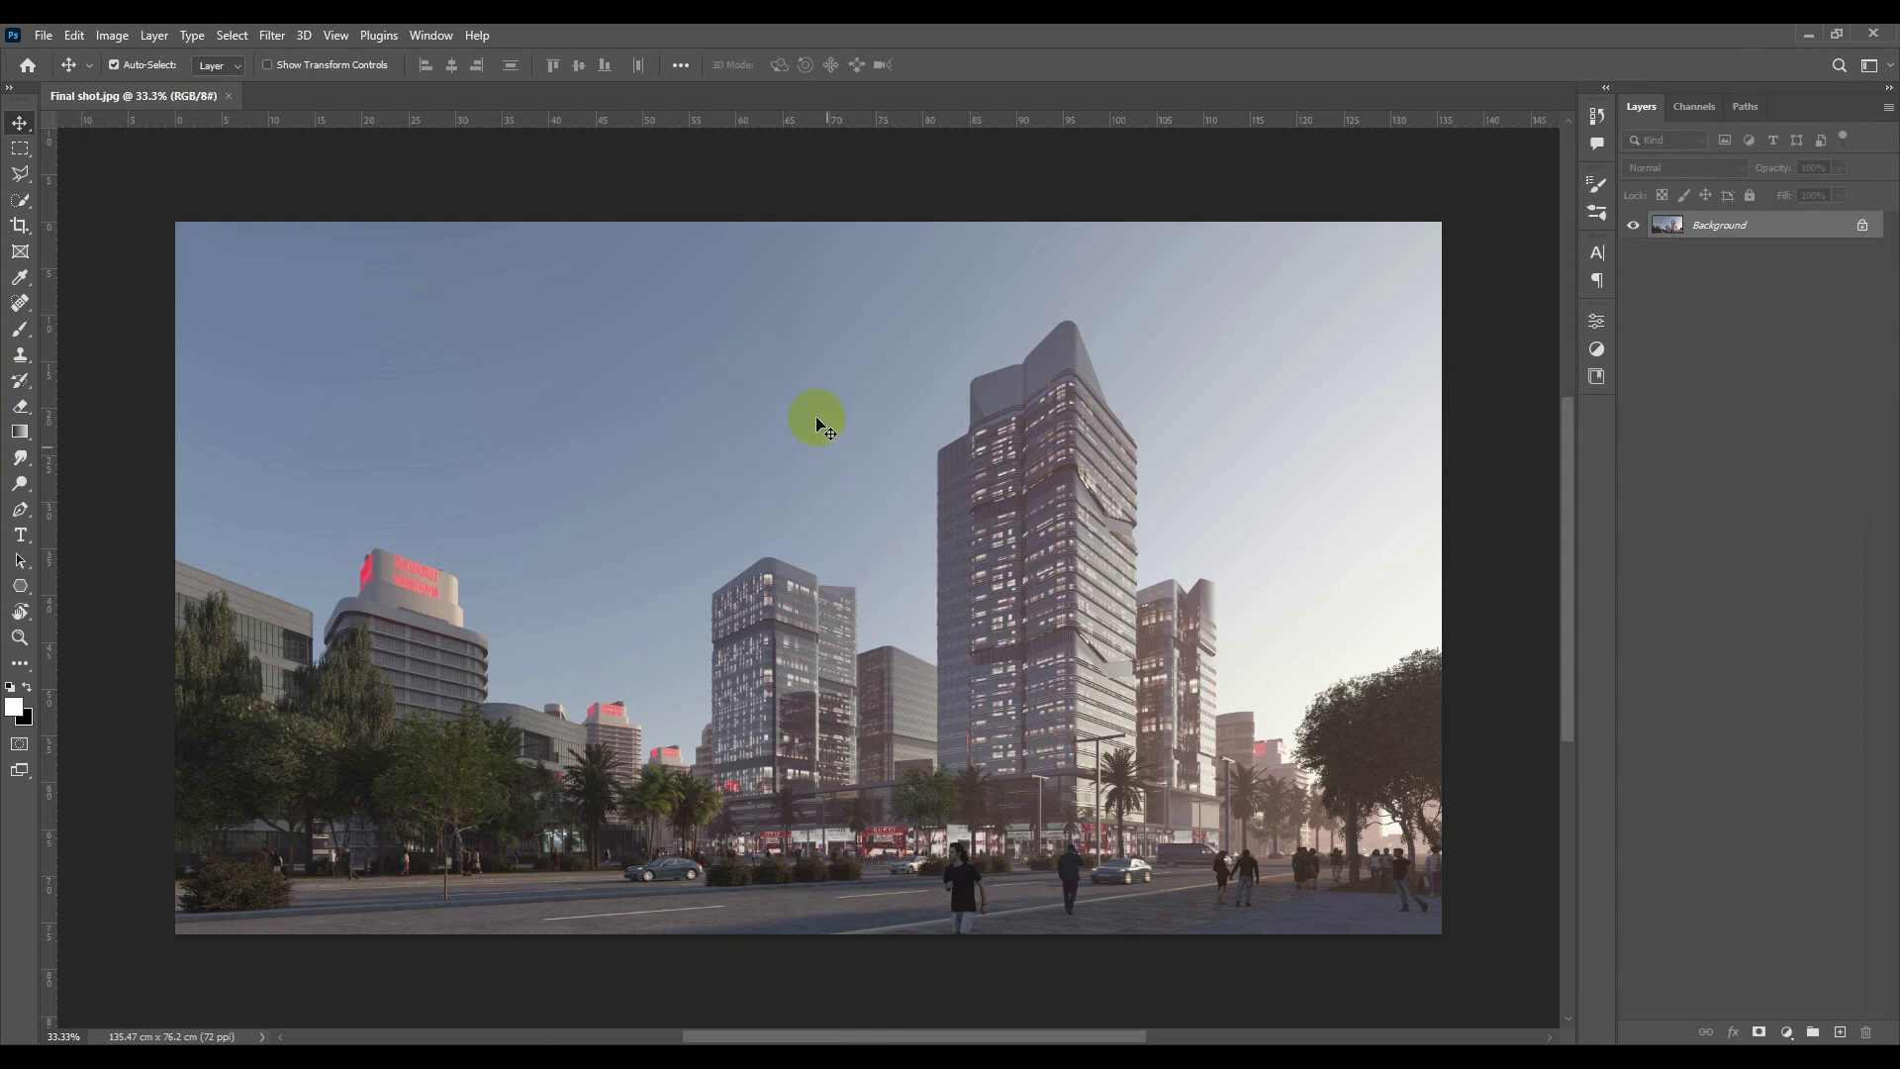
Apply a Sky Replacement with the pink-blue sunset sky, Brightness -18 and Foreground Lighting 66, output to new layers.
click(75, 36)
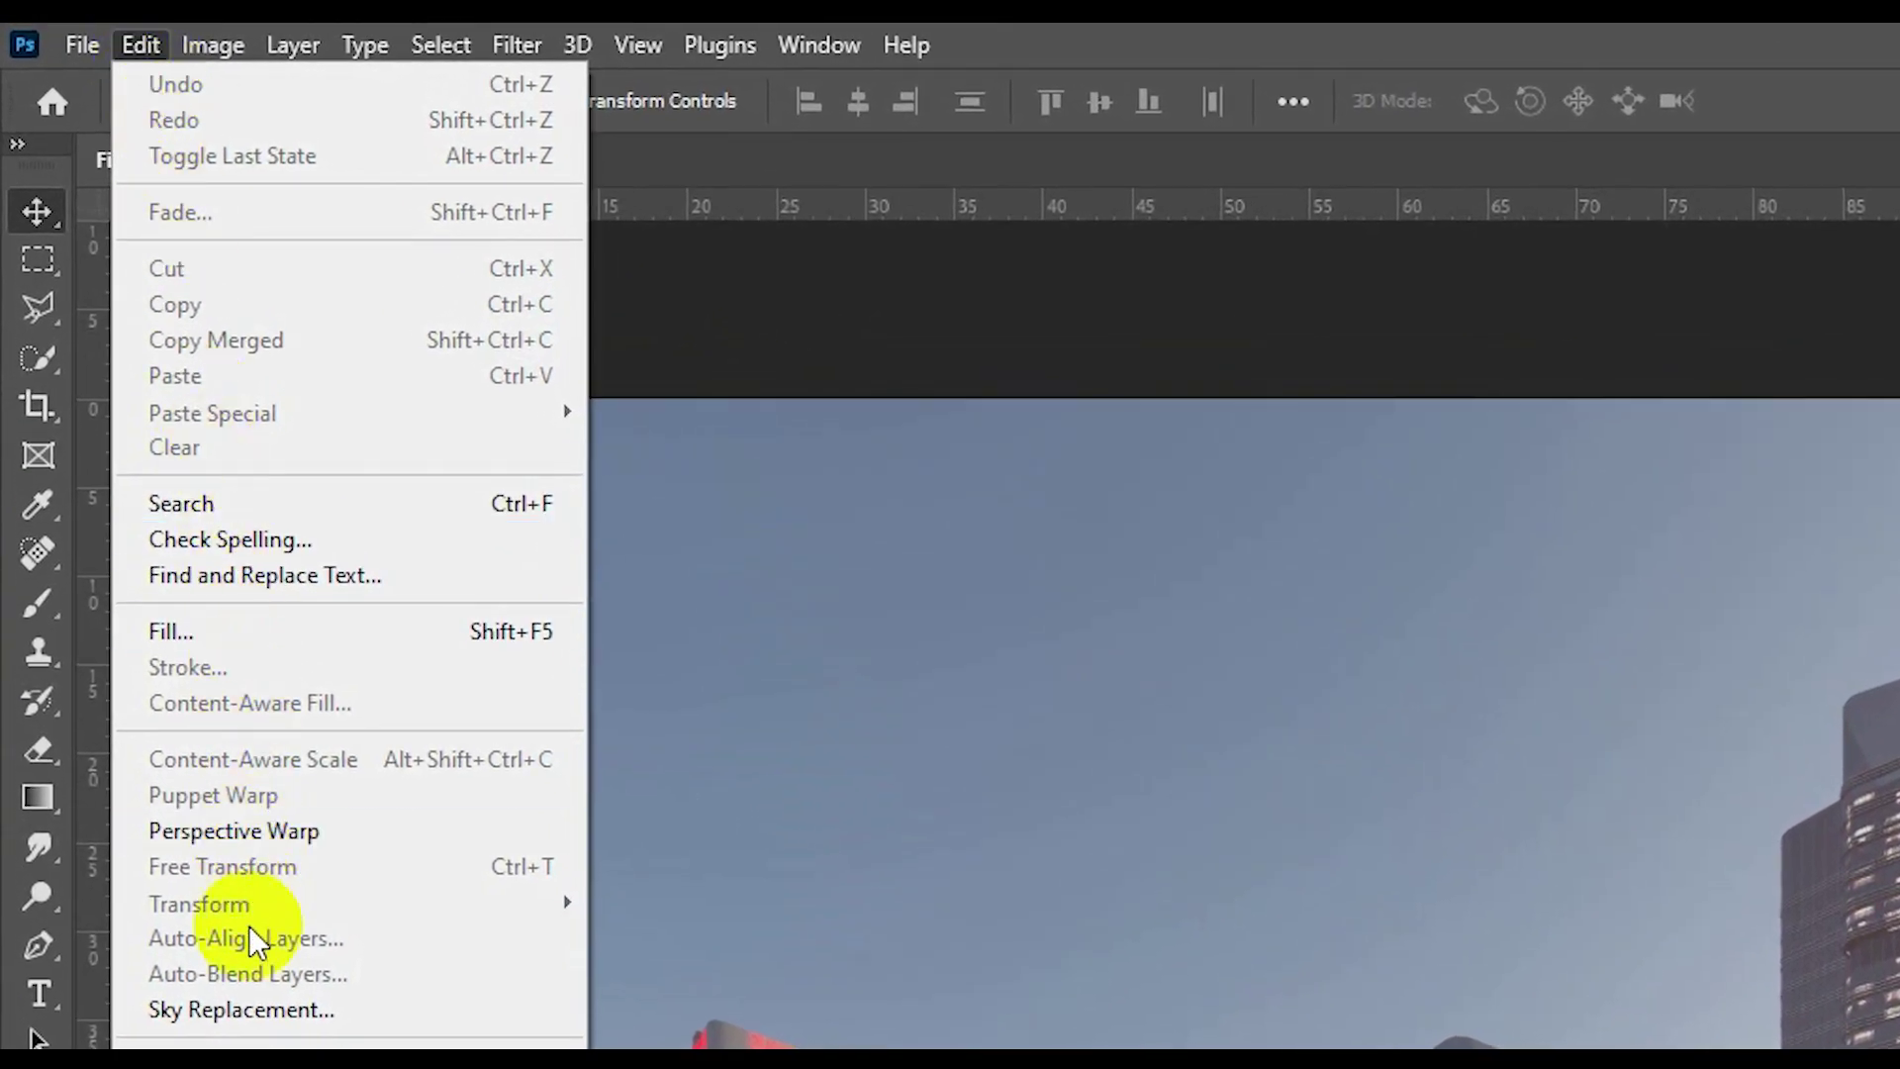
click(238, 1010)
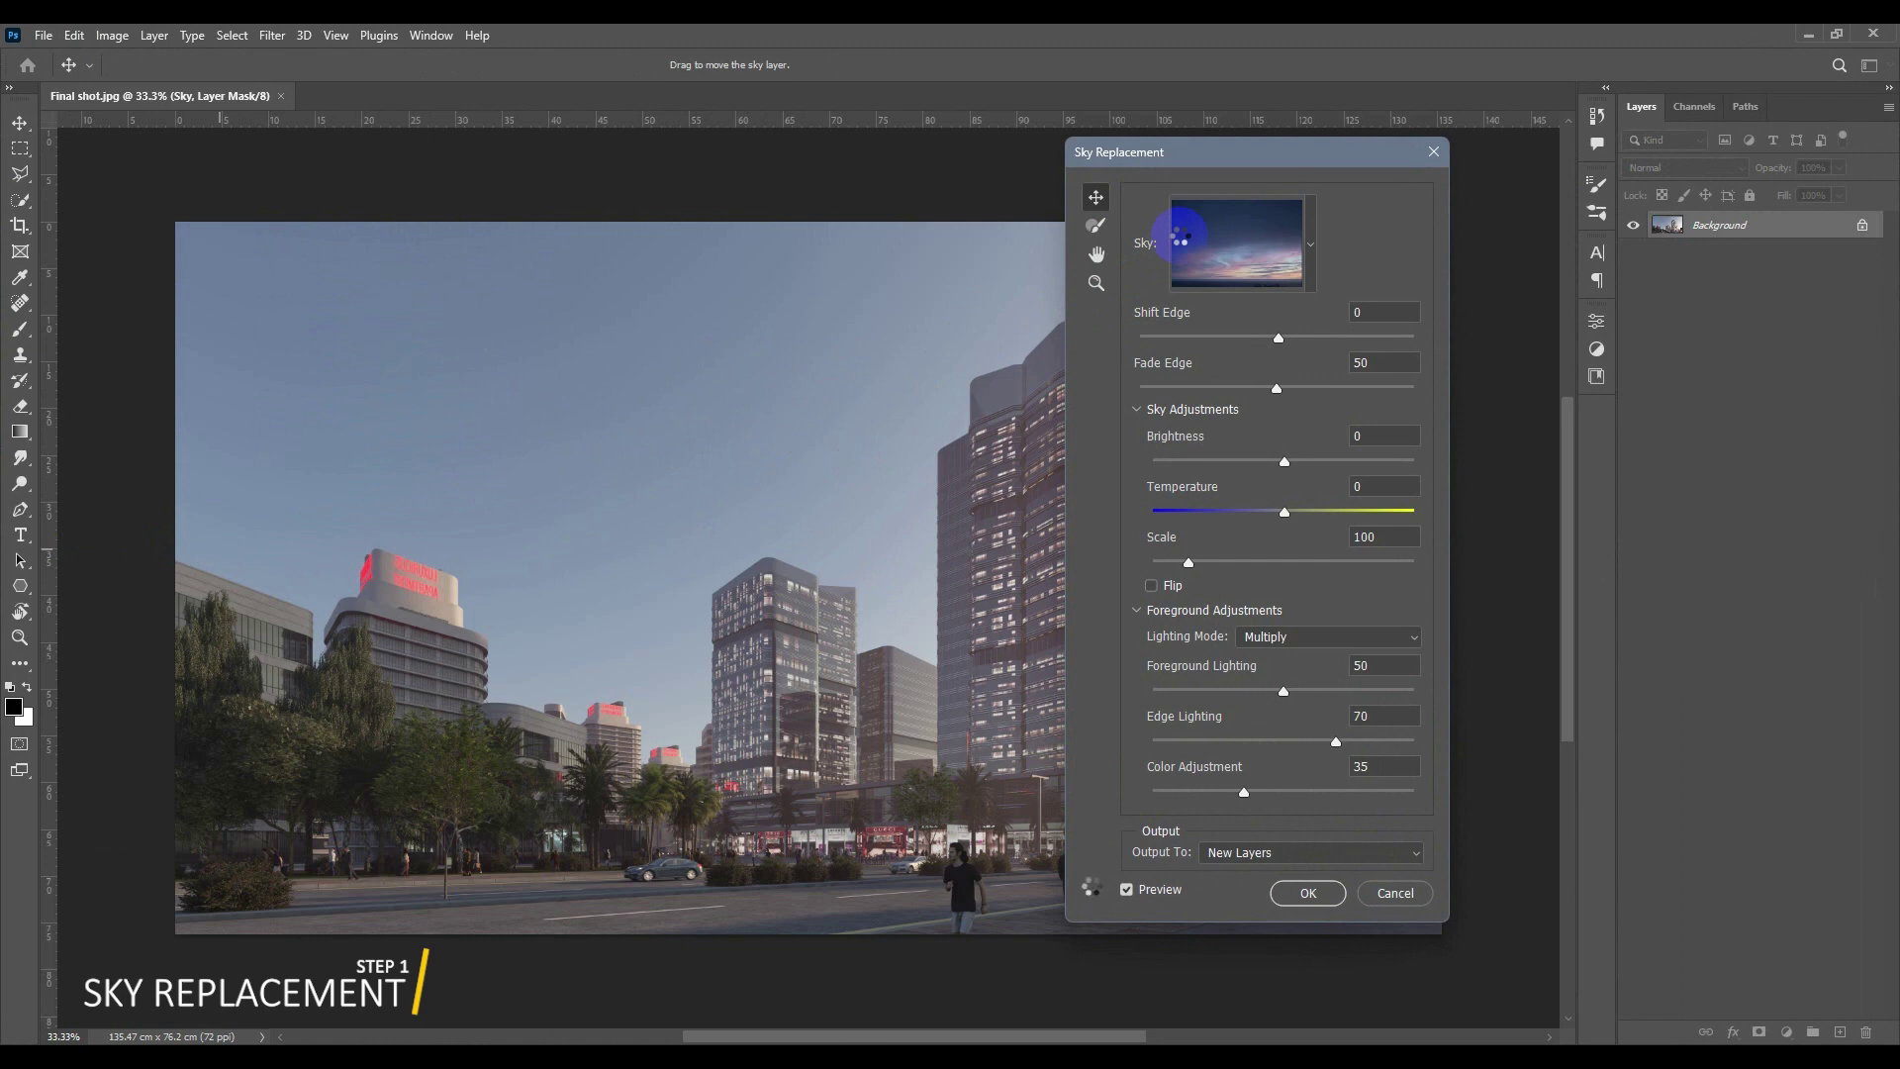
drag(1302, 158, 485, 178)
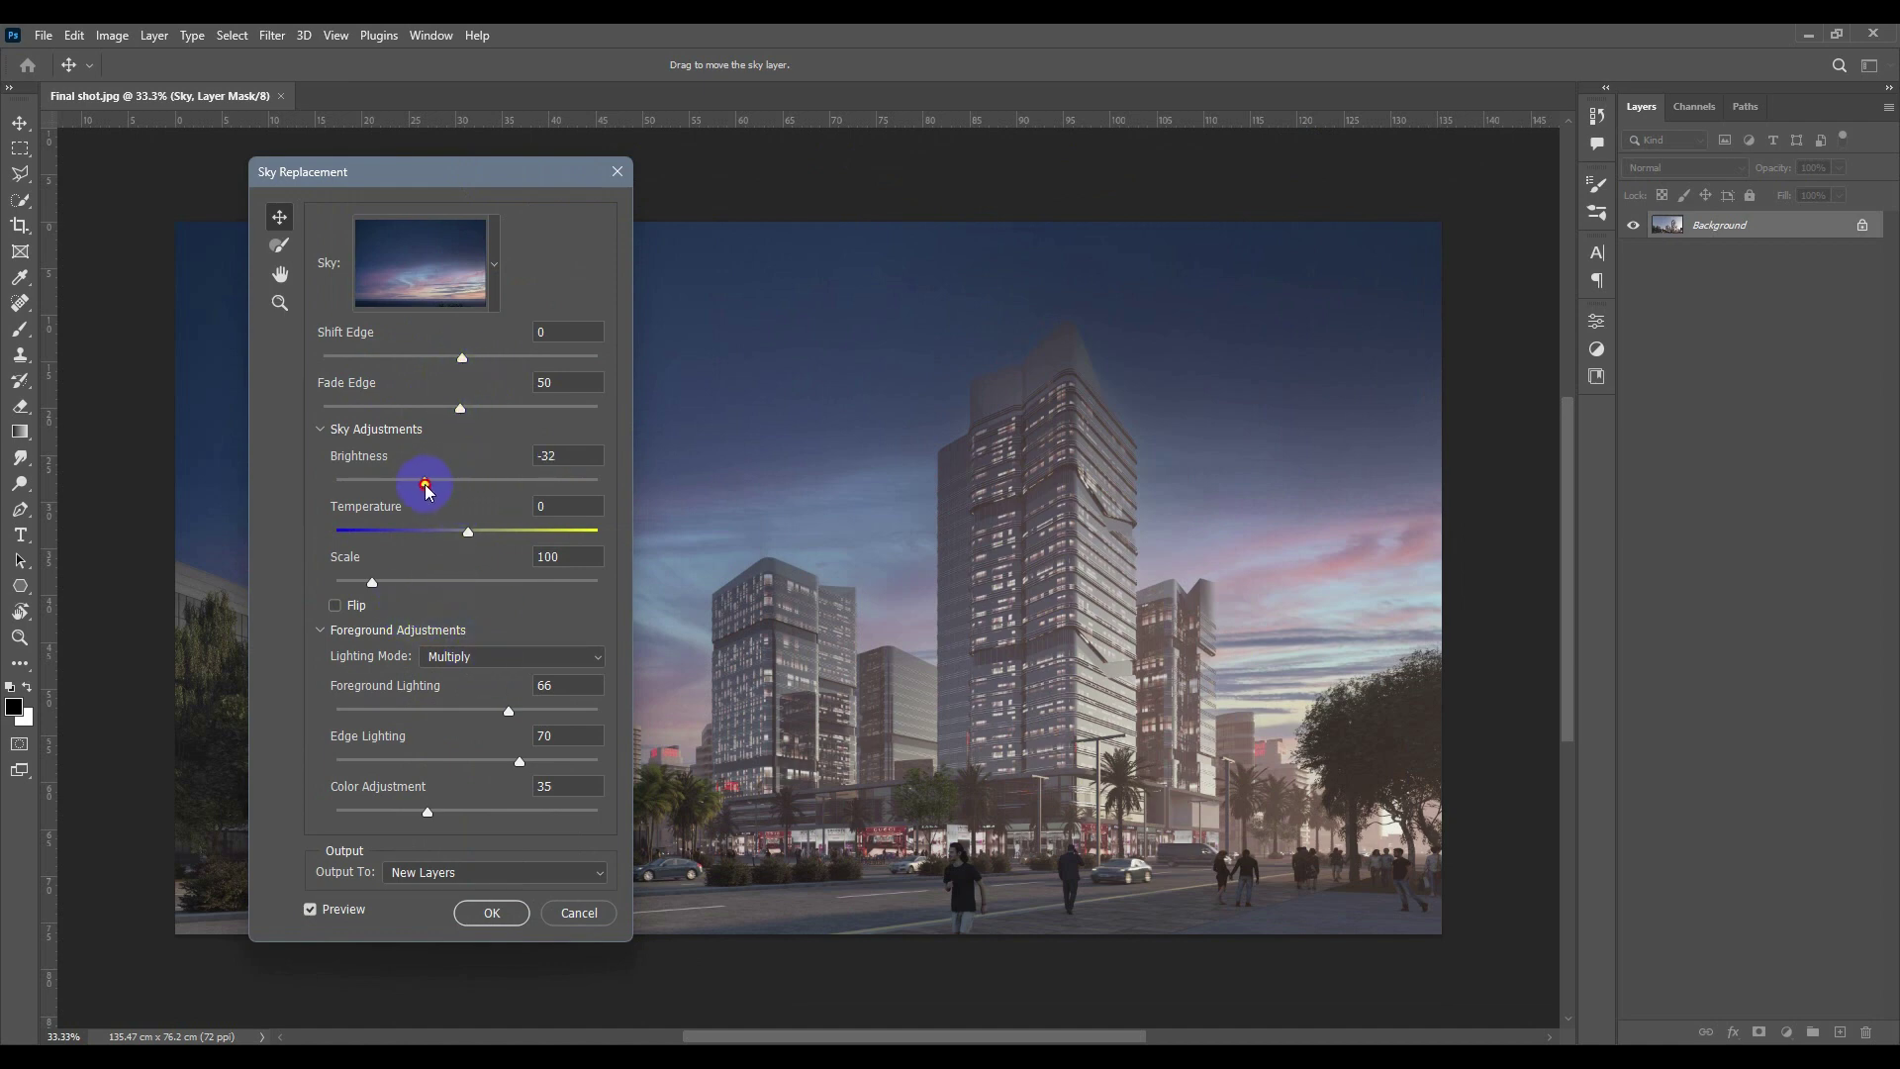
drag(454, 495, 445, 492)
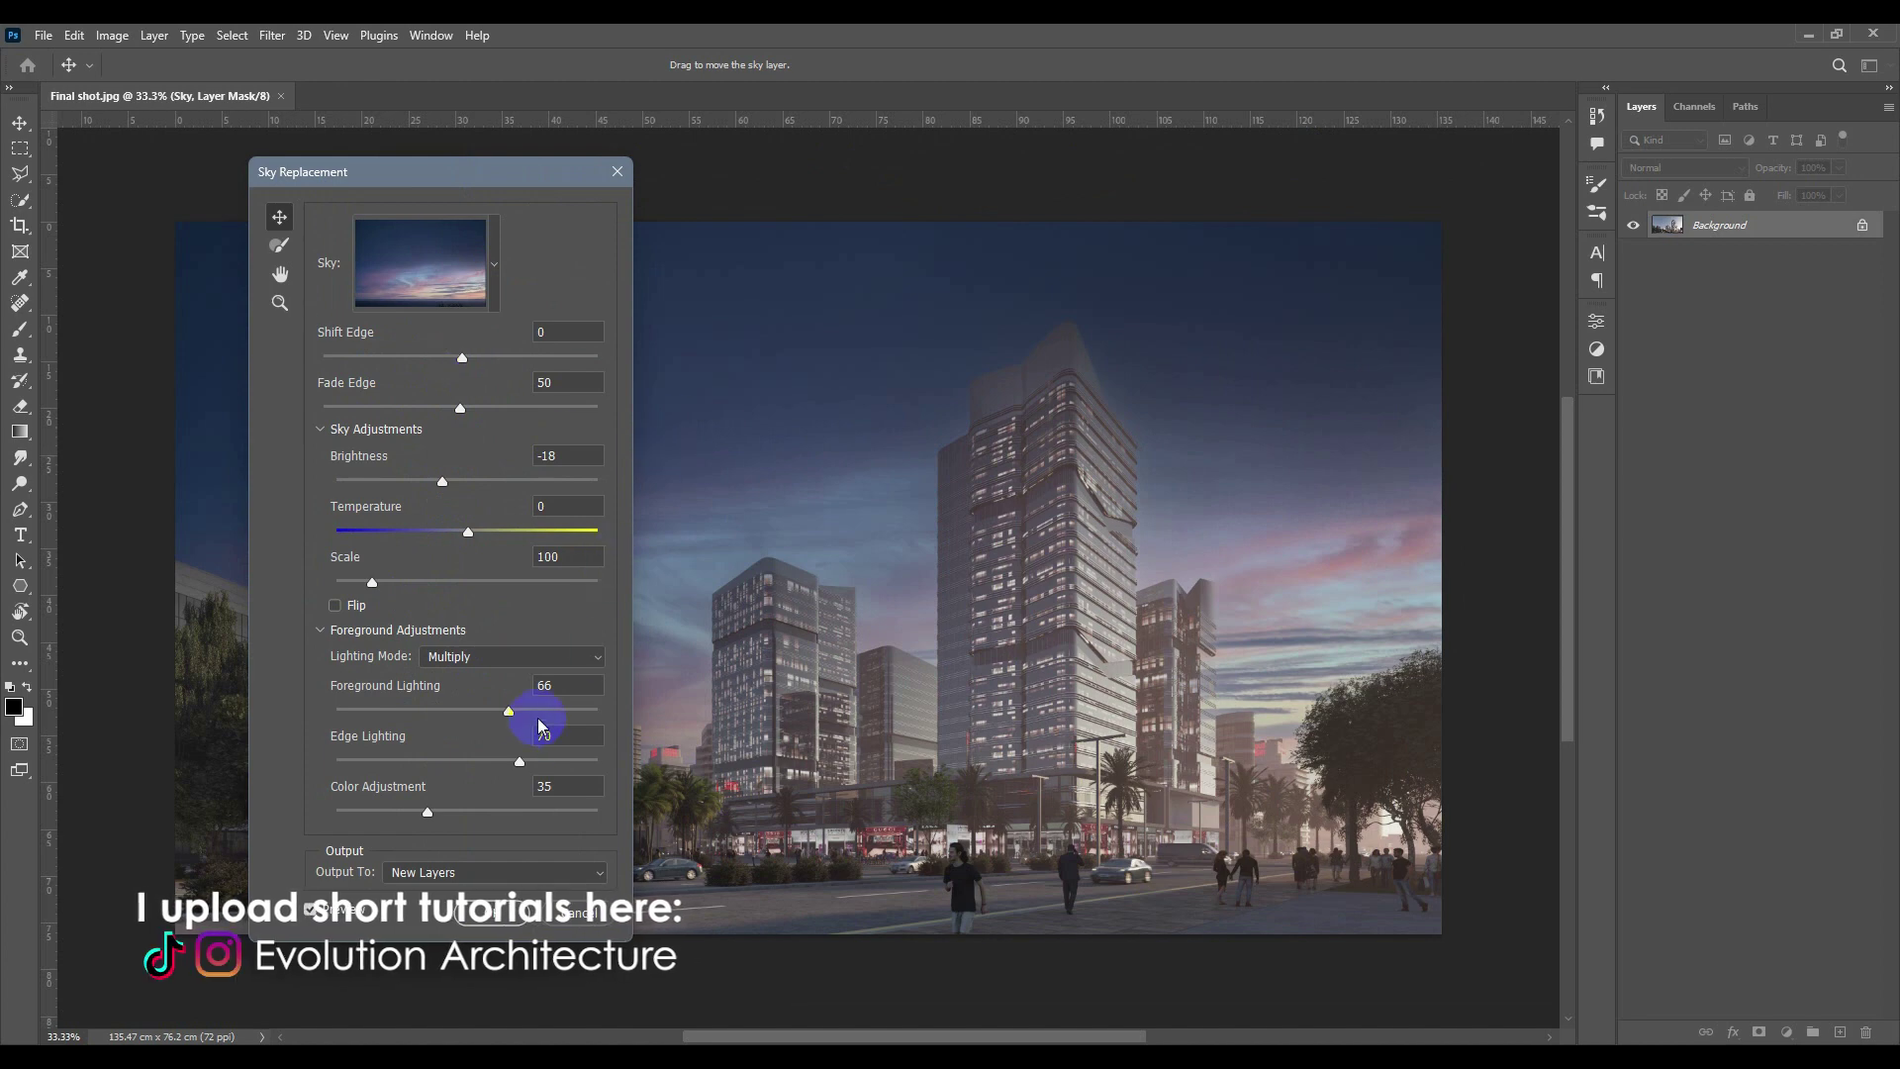
click(491, 912)
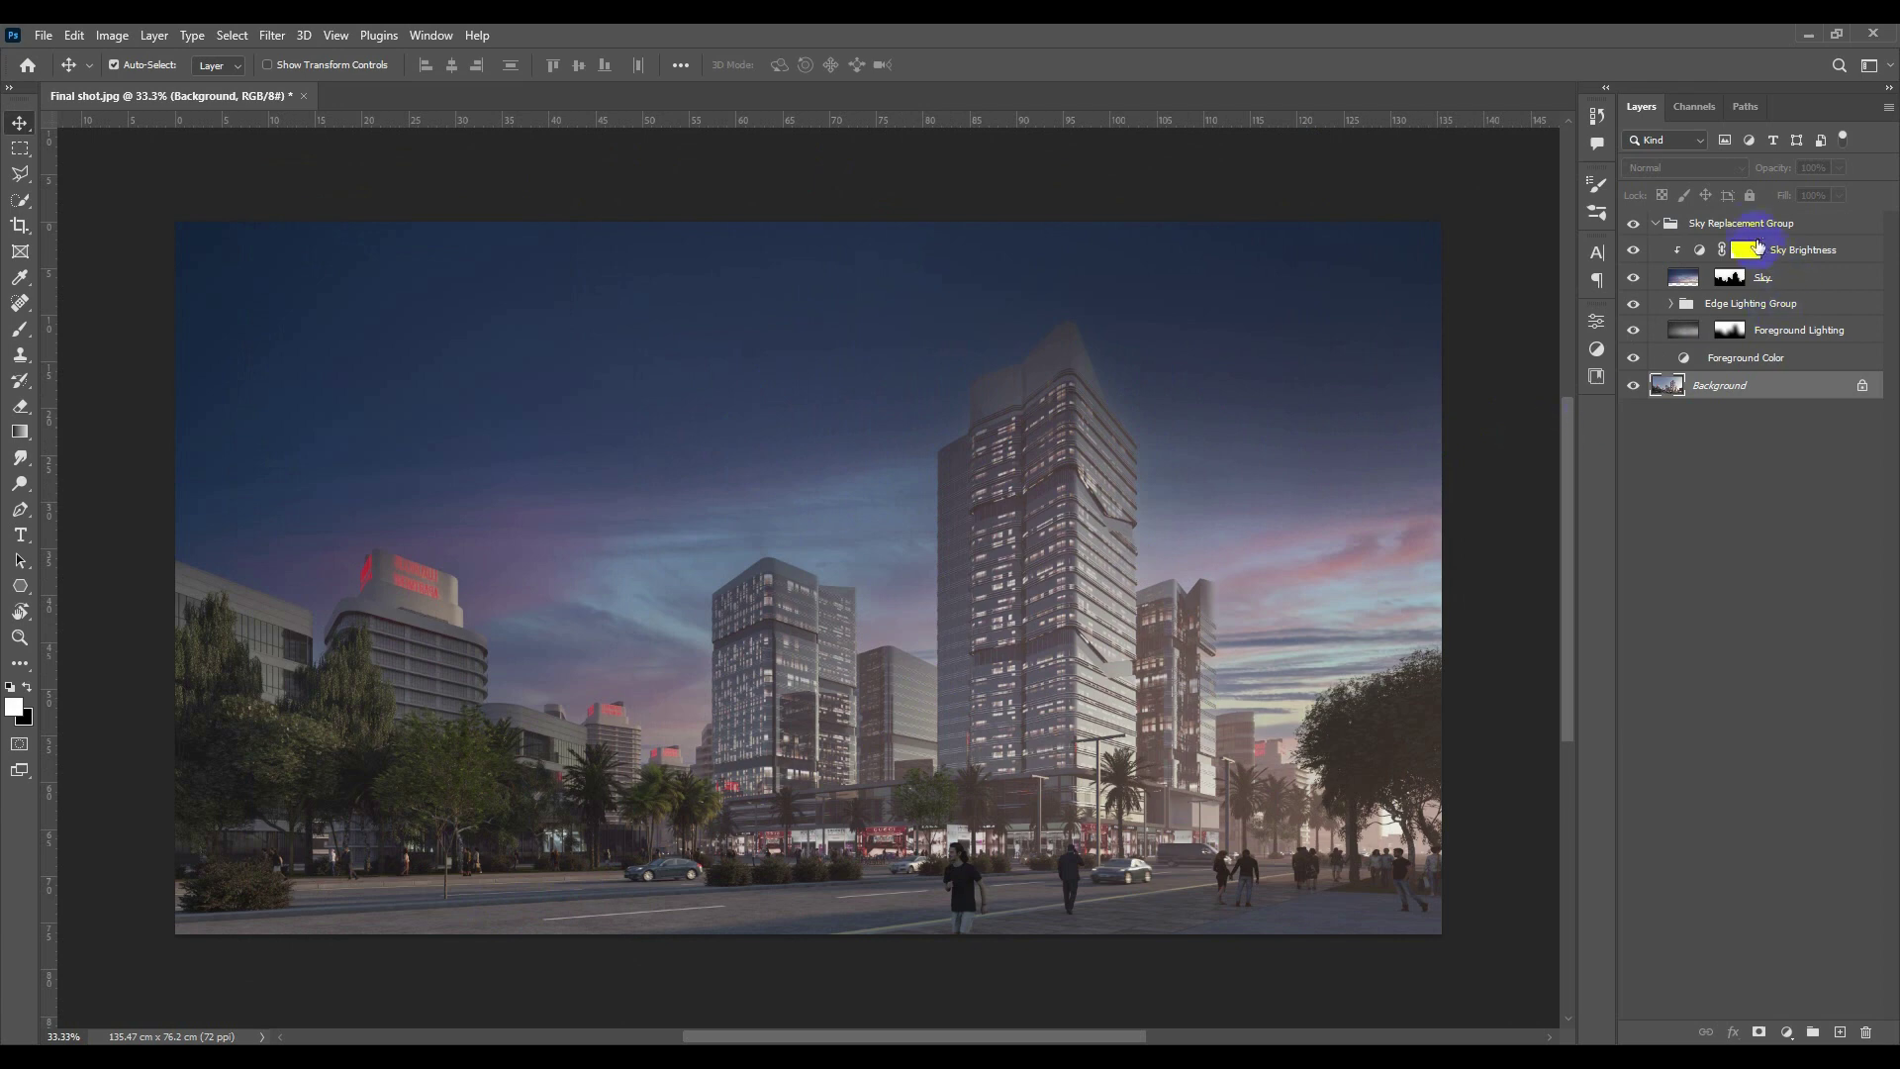
Collapse the Sky Replacement Group and lower its opacity to 32% to blend the new sky with the original.
click(1758, 234)
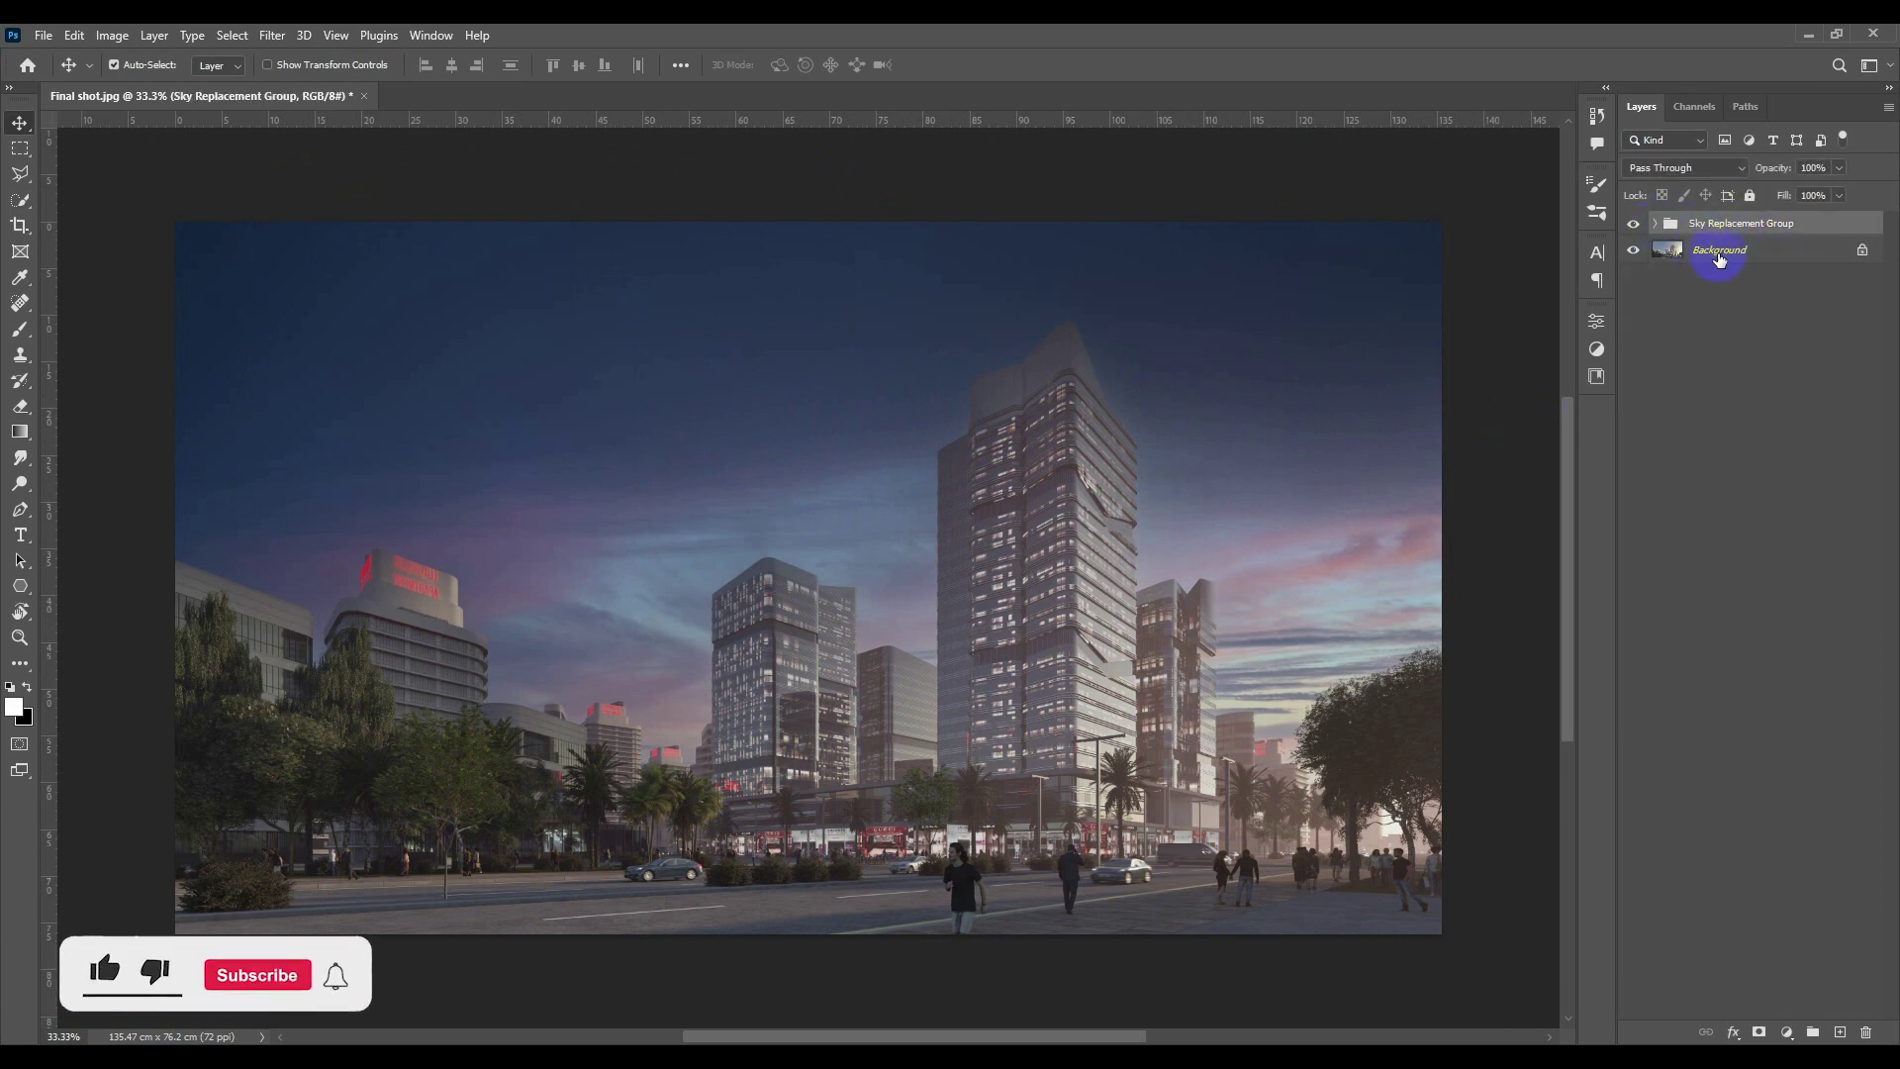
drag(1781, 173, 1197, 182)
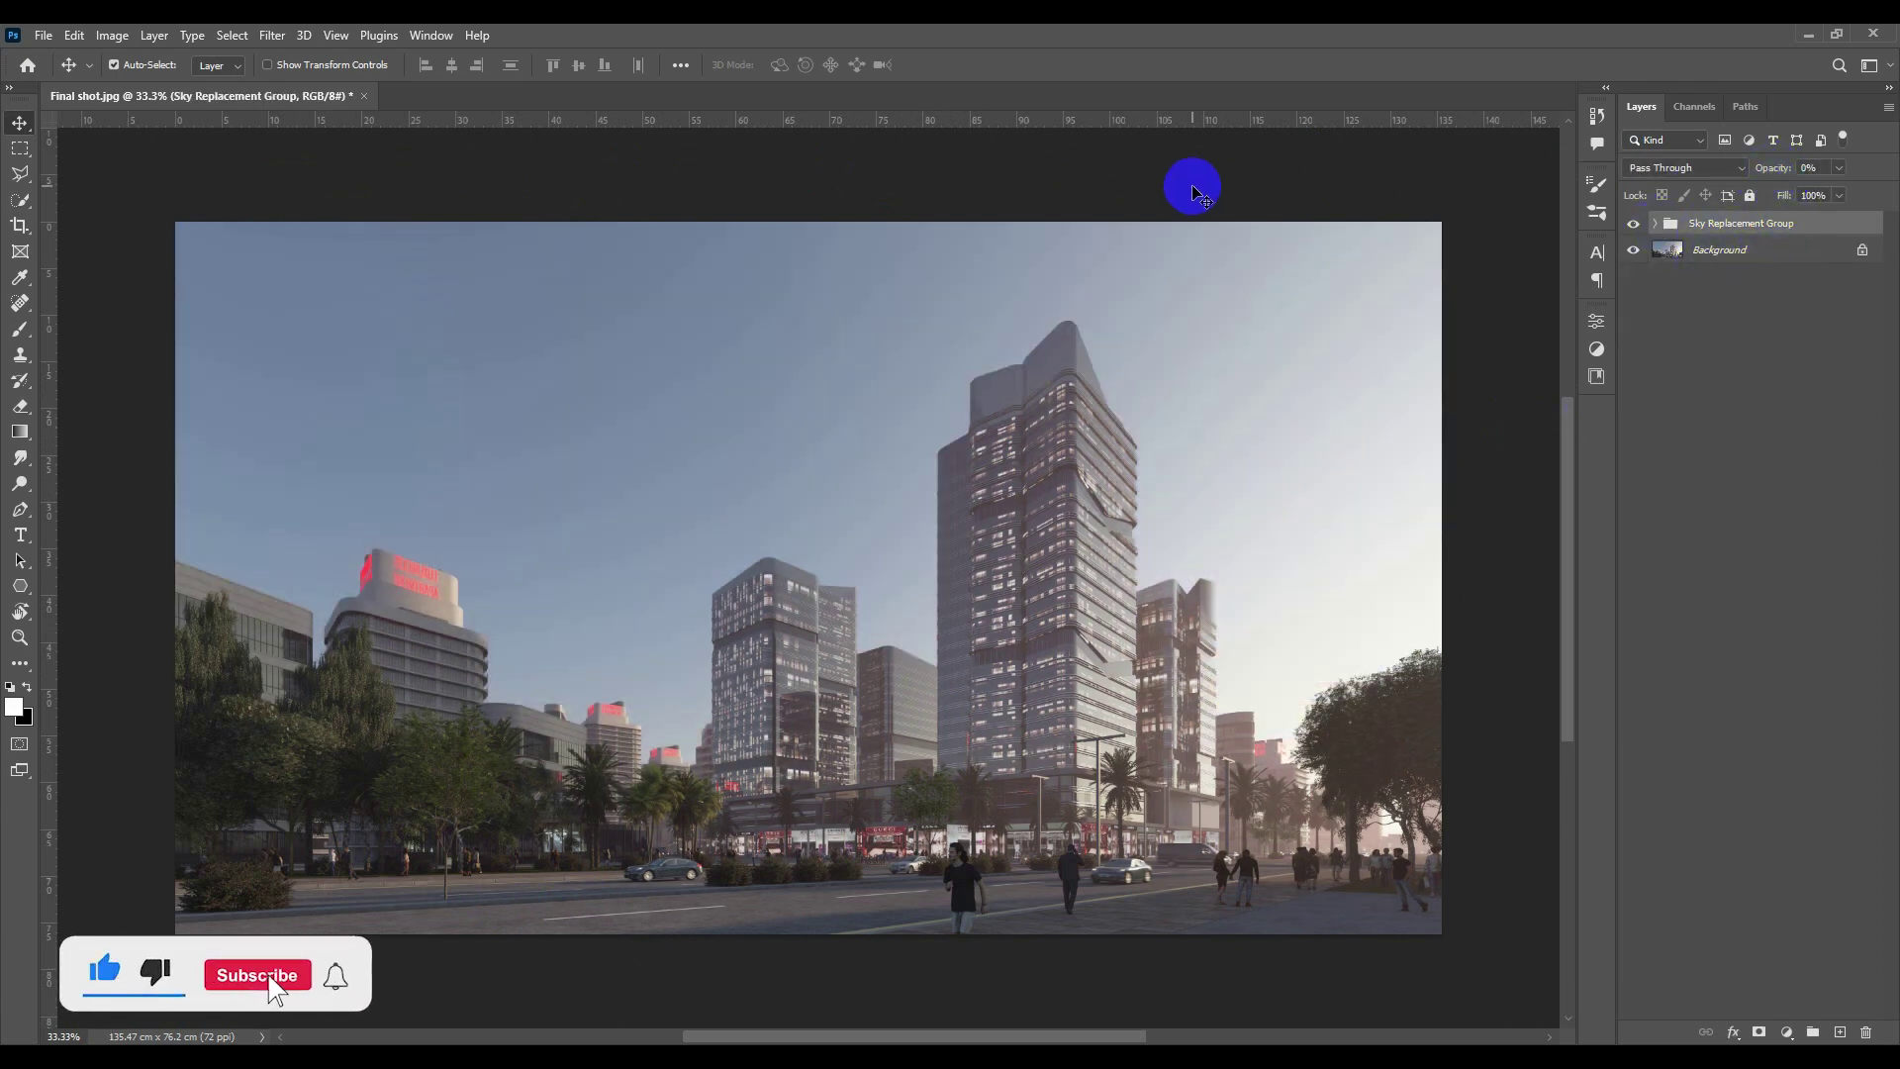
drag(1770, 177, 1782, 173)
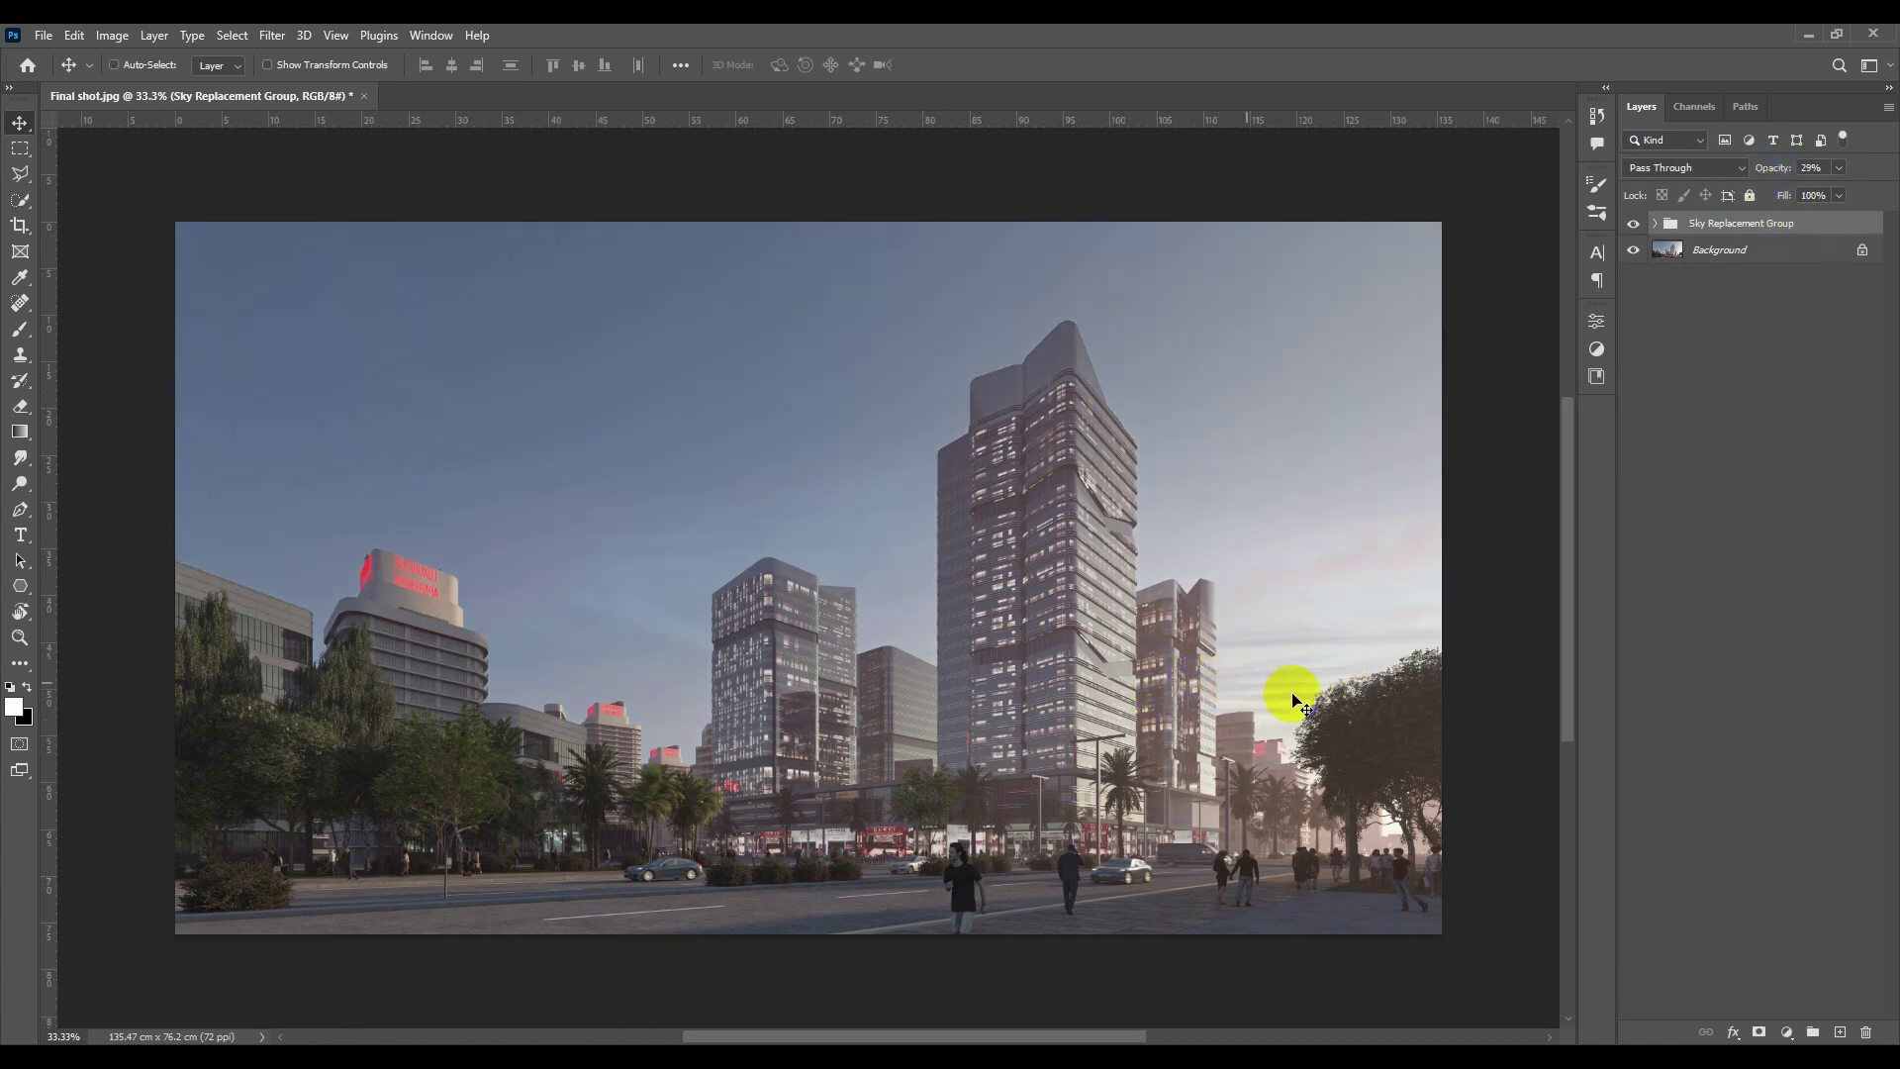
scroll(1339, 703, up, 4)
scroll(1269, 663, down, 4)
scroll(1115, 586, down, 2)
scroll(845, 461, up, 2)
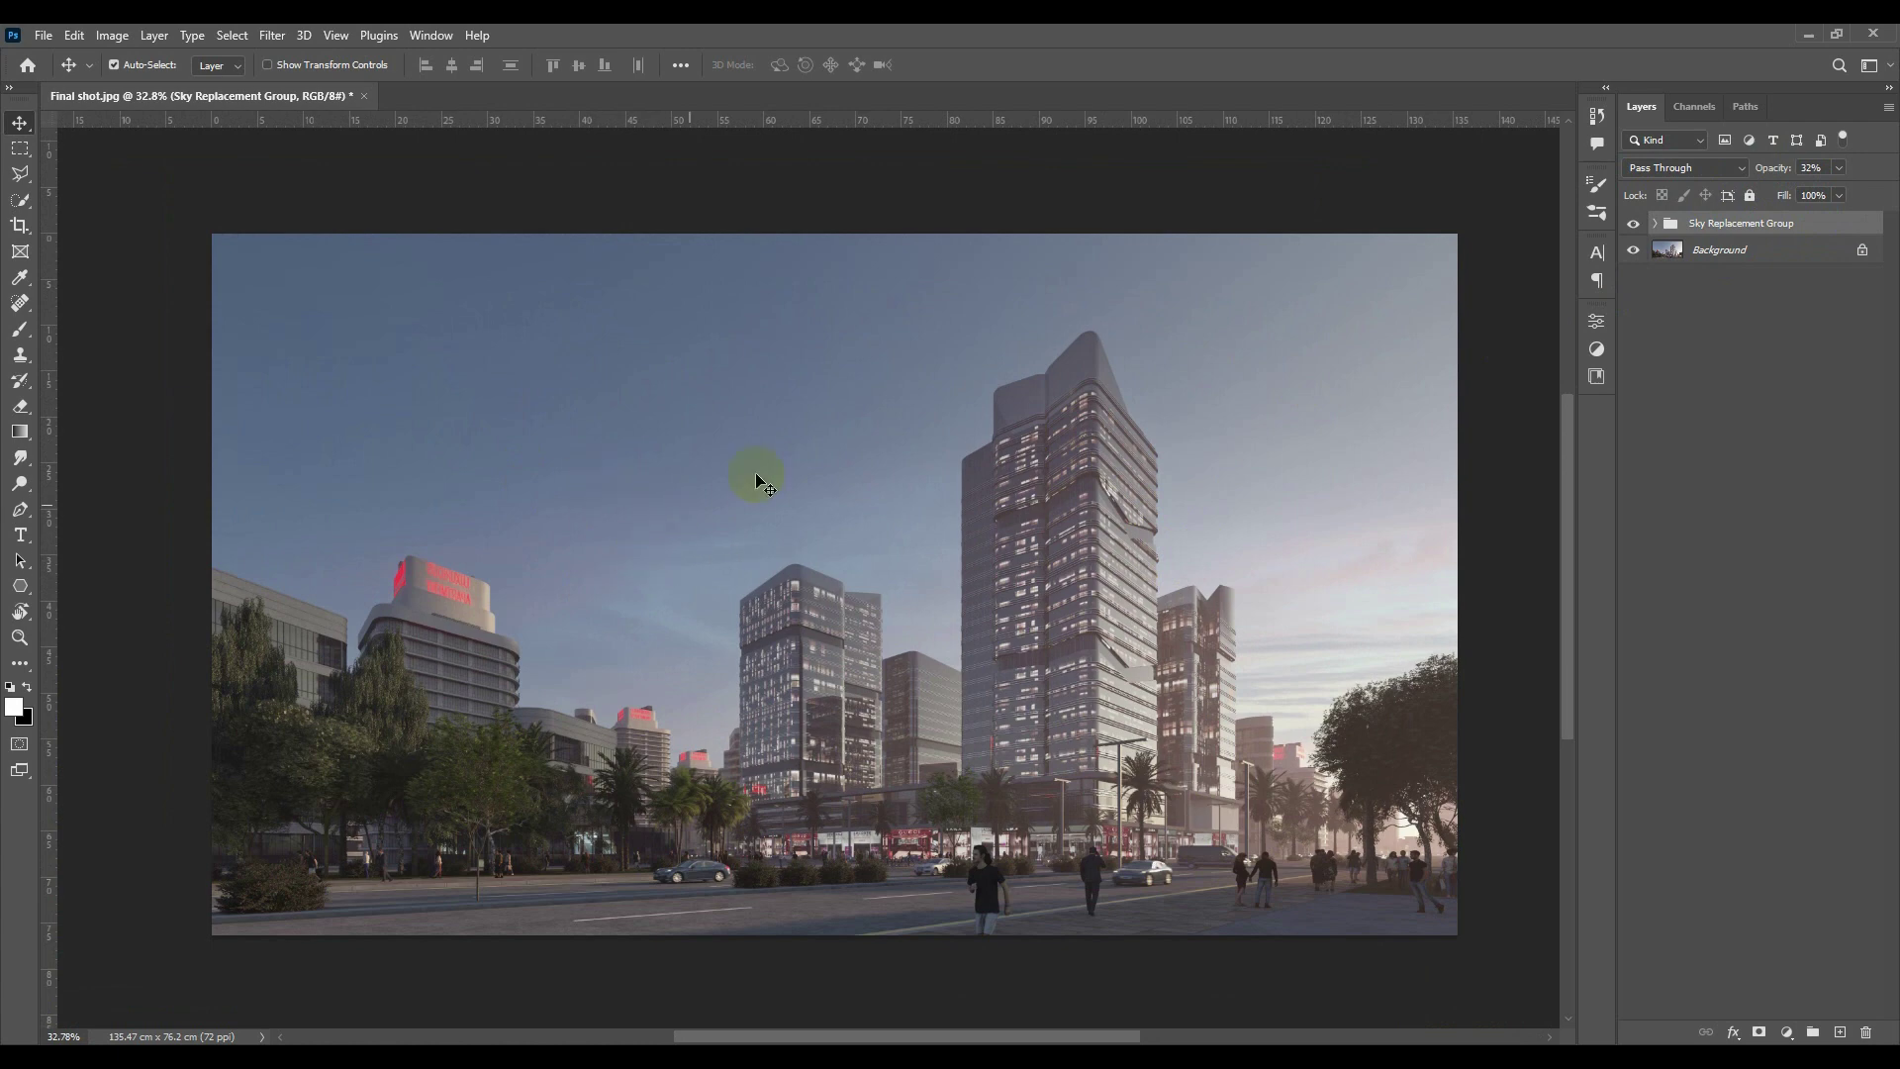
Stamp all visible layers into a new merged layer above the Sky Replacement Group.
scroll(884, 557, down, 3)
scroll(851, 594, up, 2)
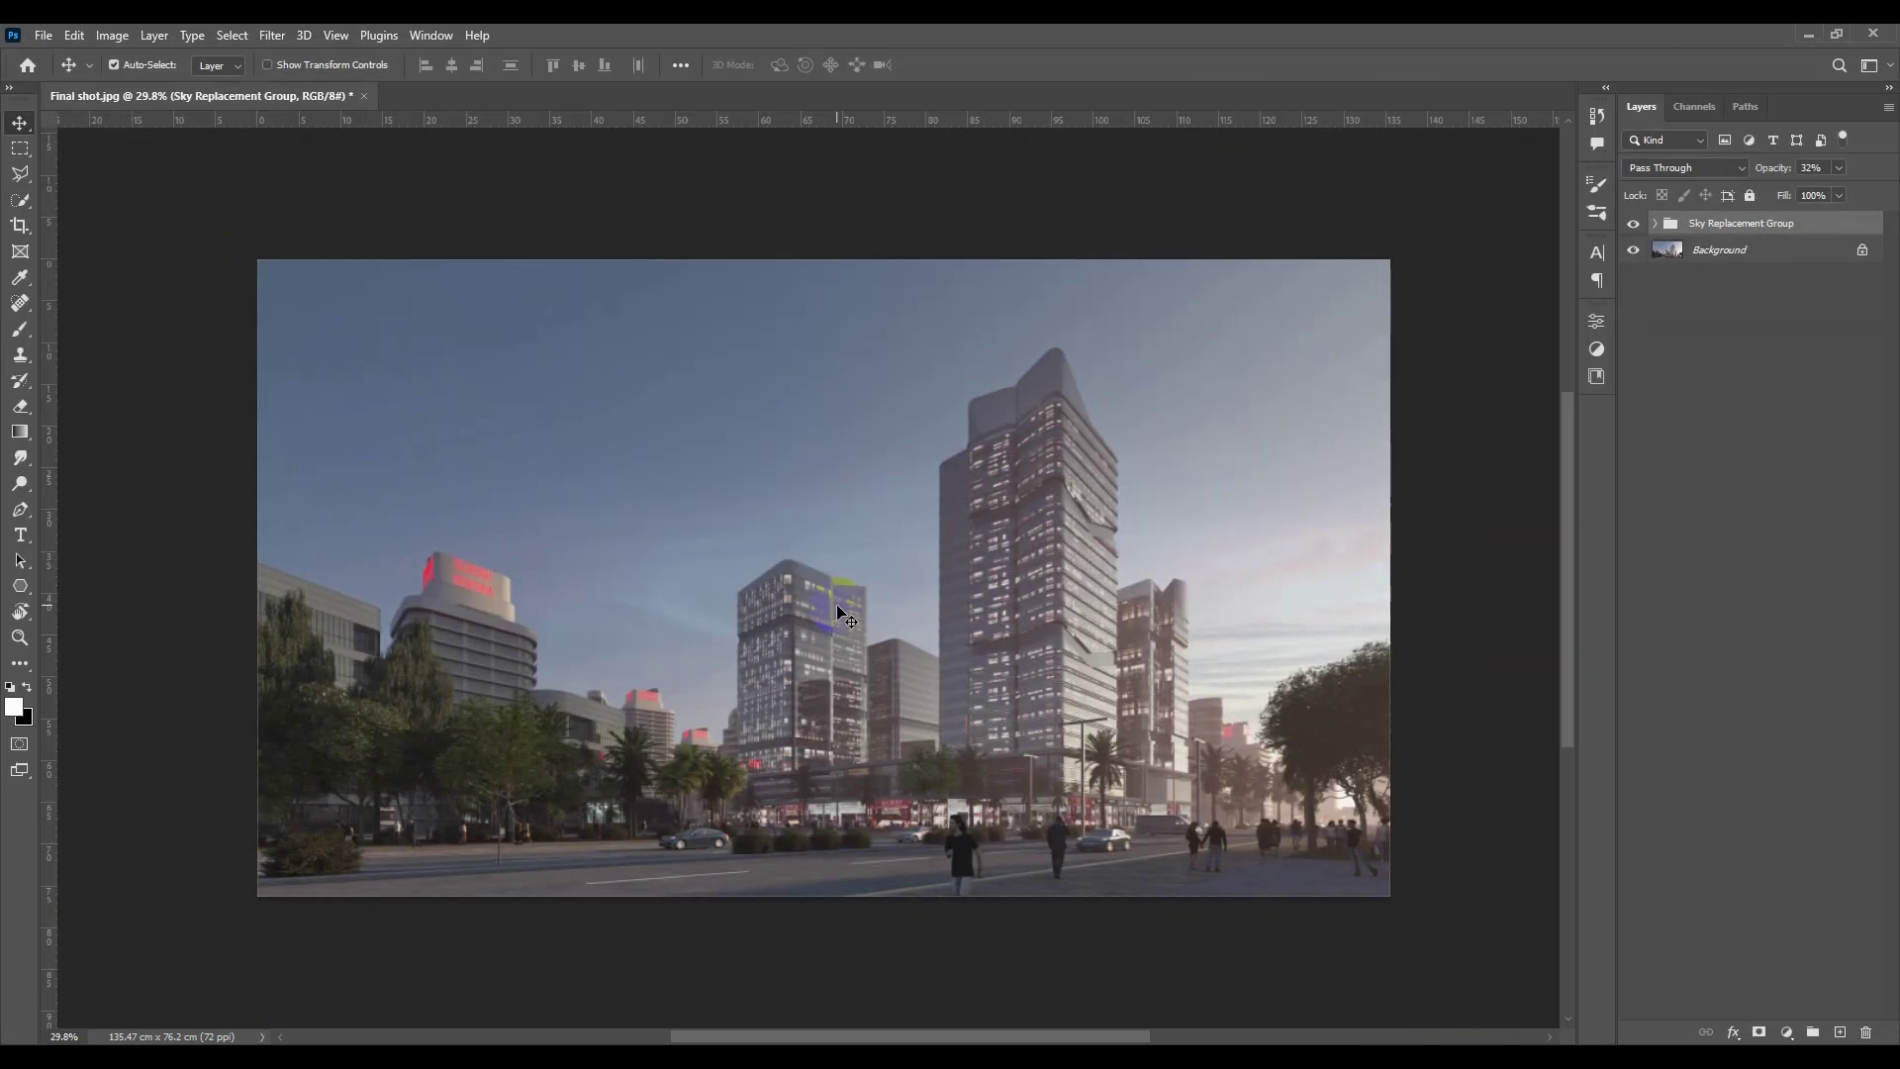
key(ctrl)
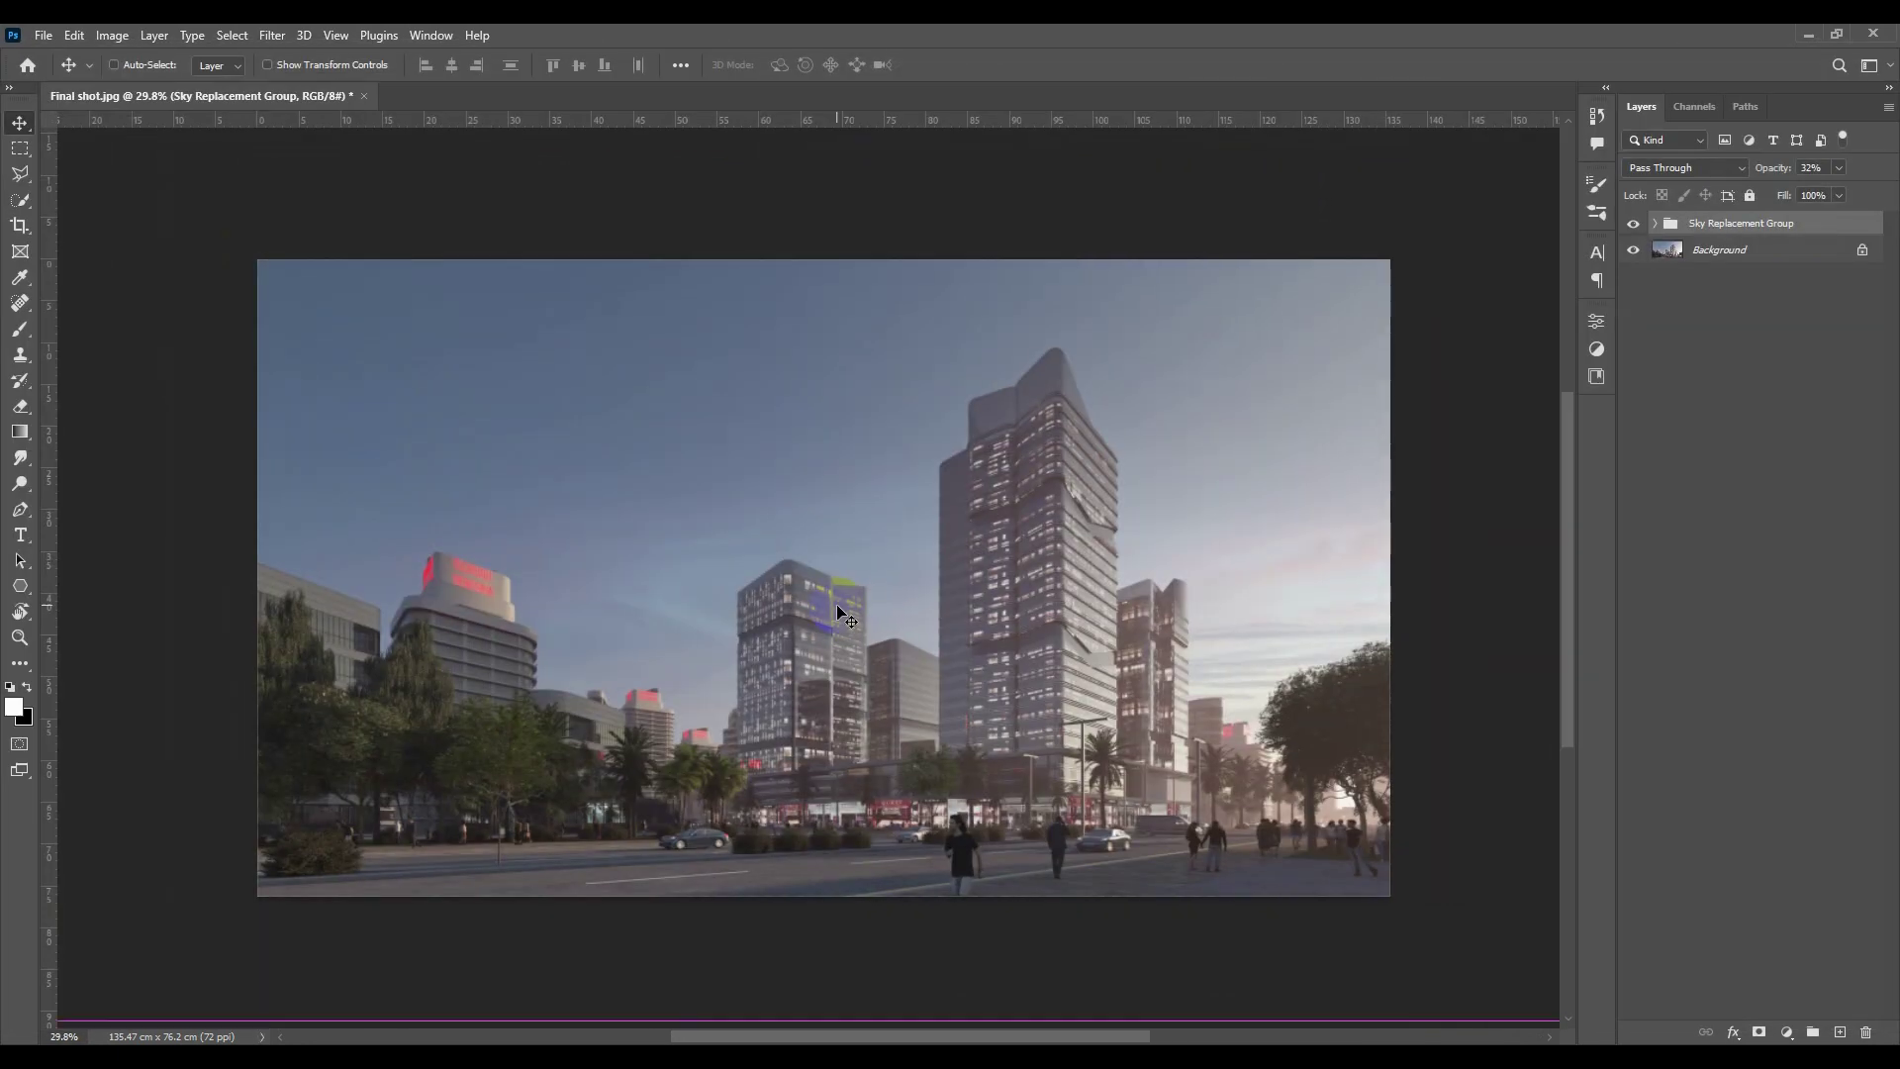
key(ctrl+shift+alt+e)
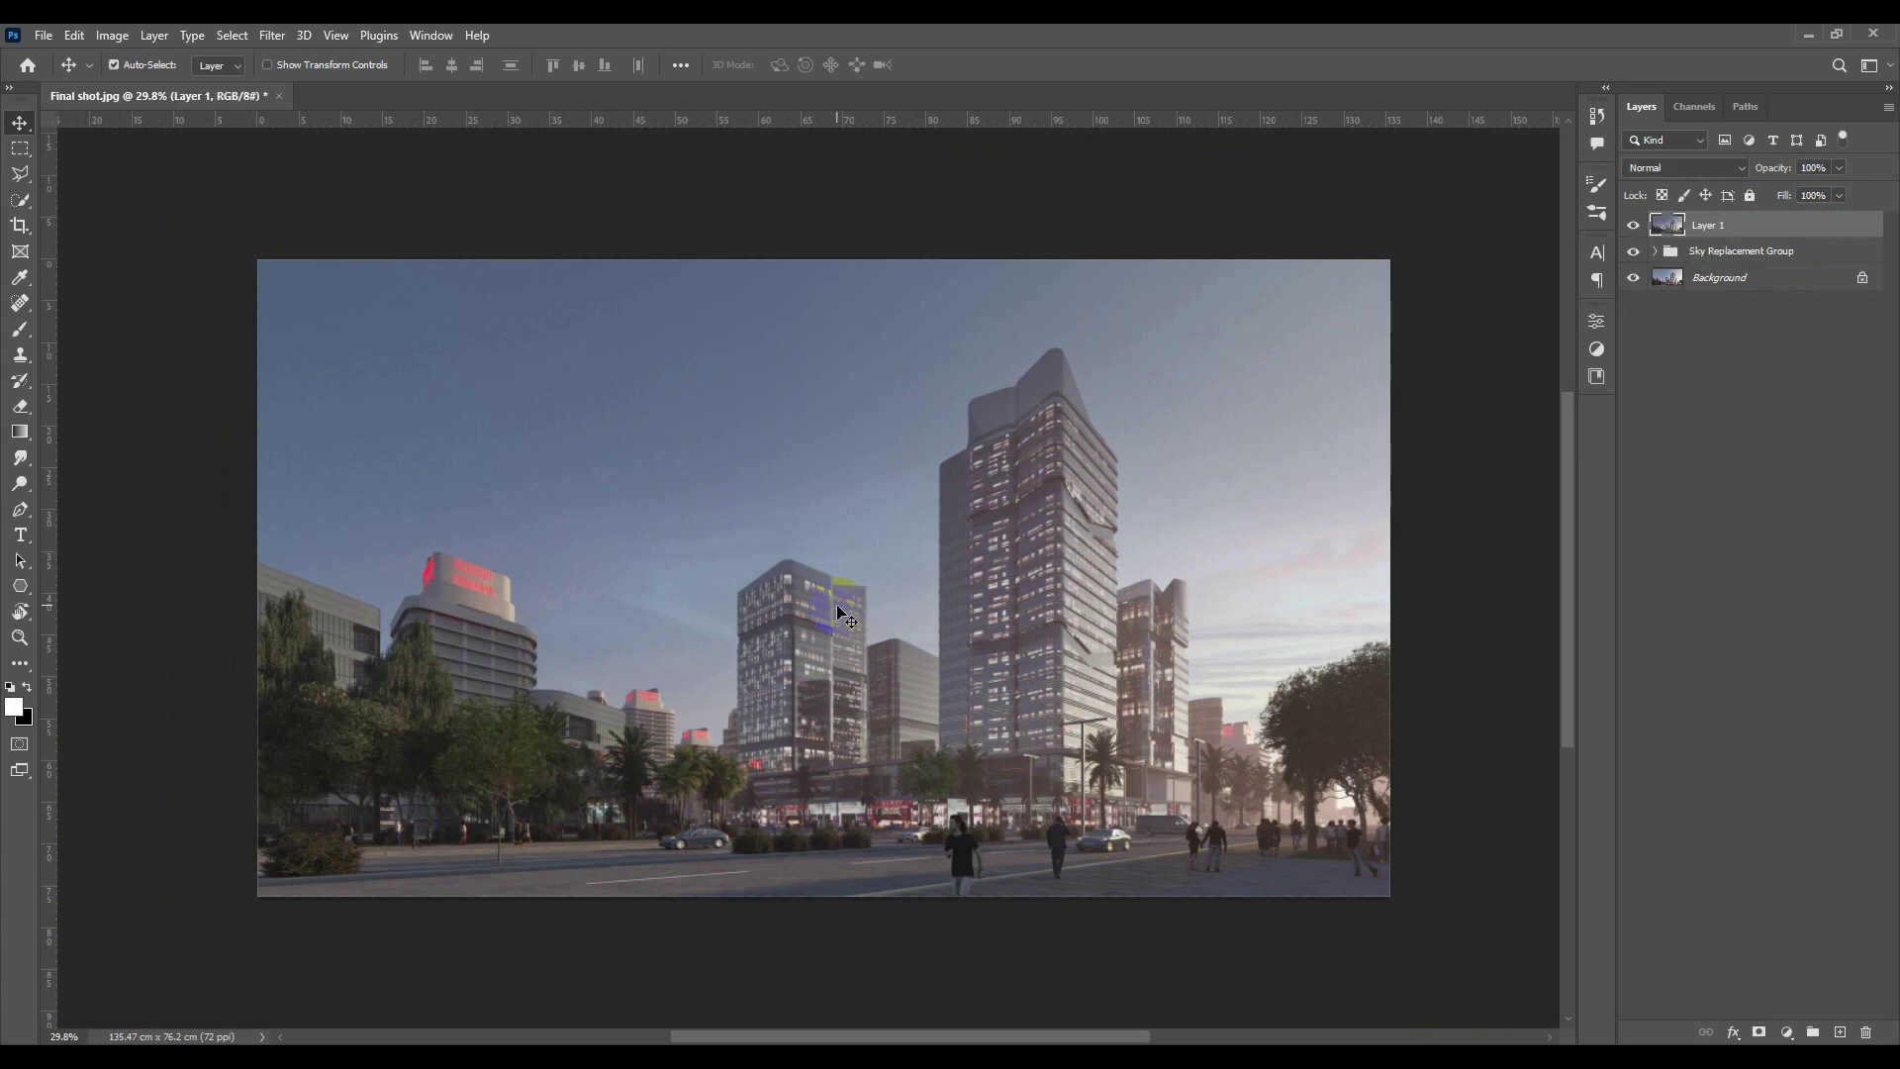
click(1628, 252)
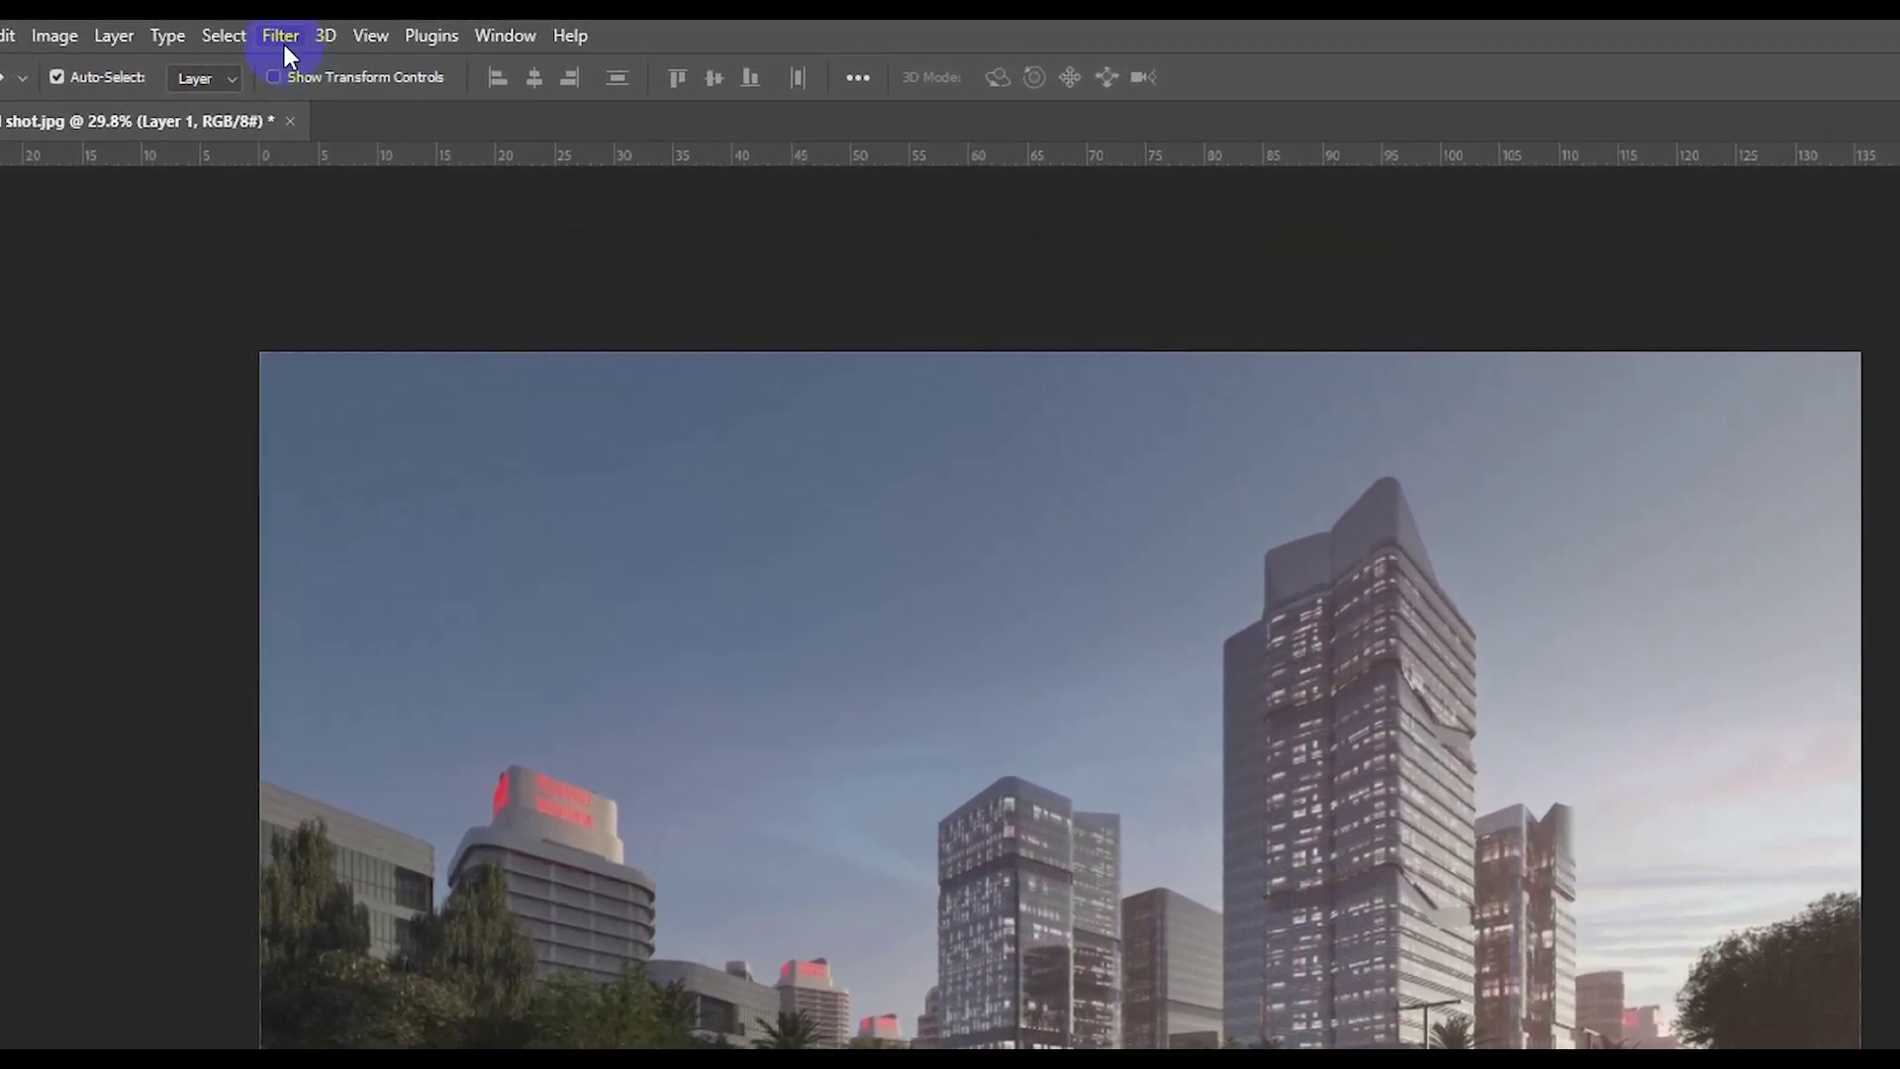
Apply a Motion Blur filter with a 0° angle to the merged layer, adjusting the blur distance slightly.
click(272, 34)
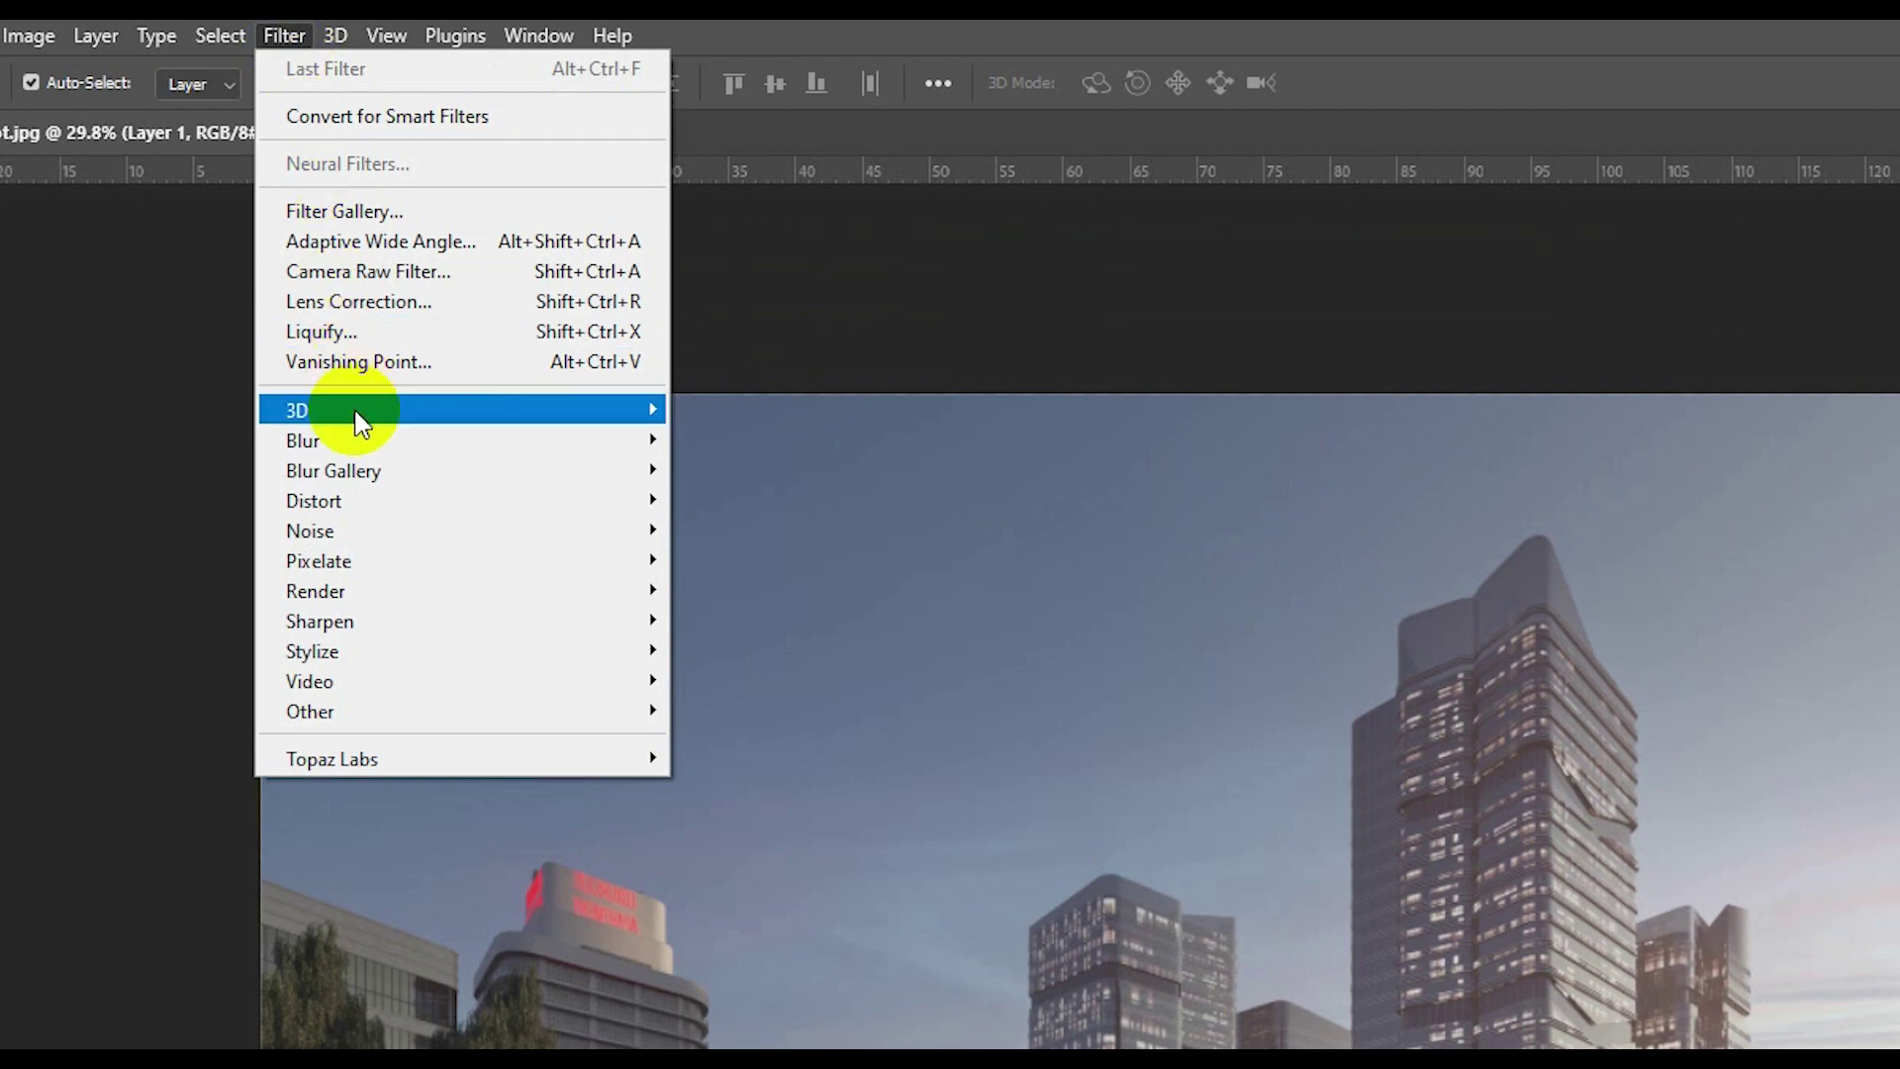
mouse_move(360, 440)
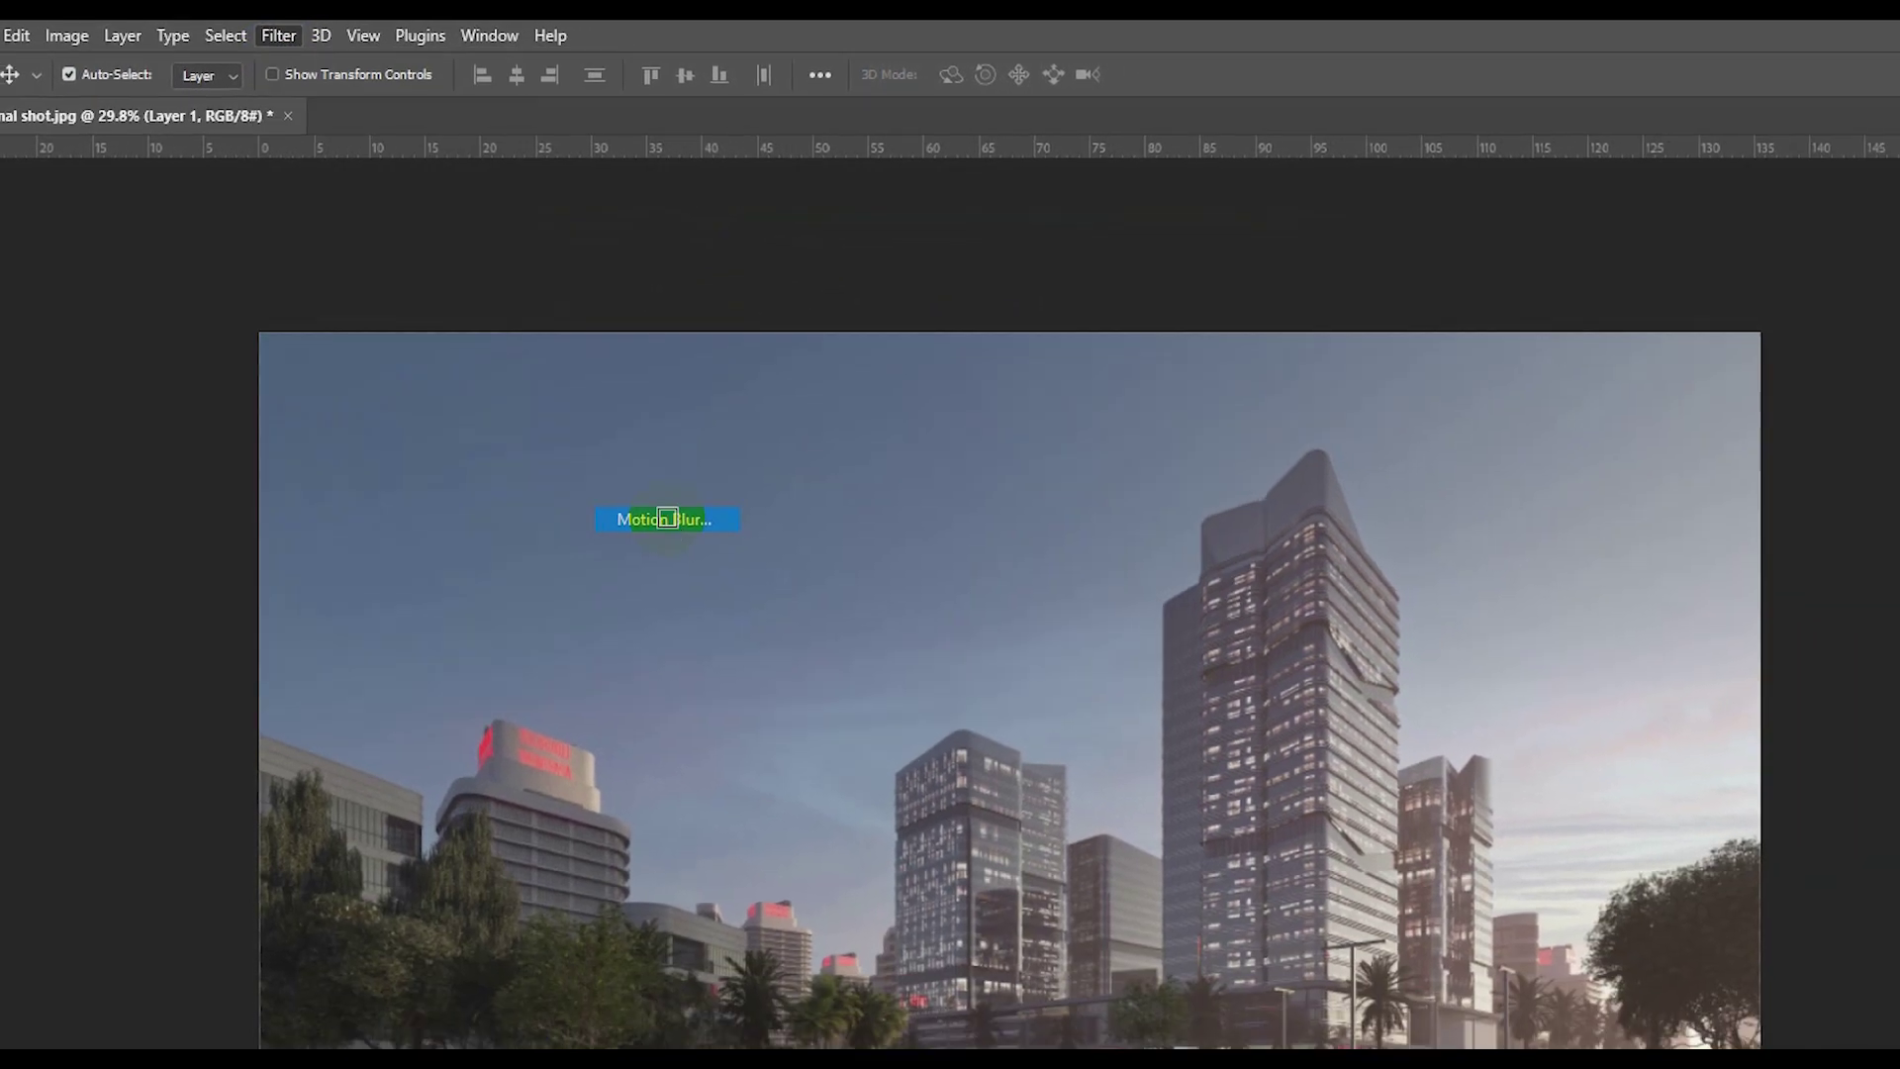
click(749, 619)
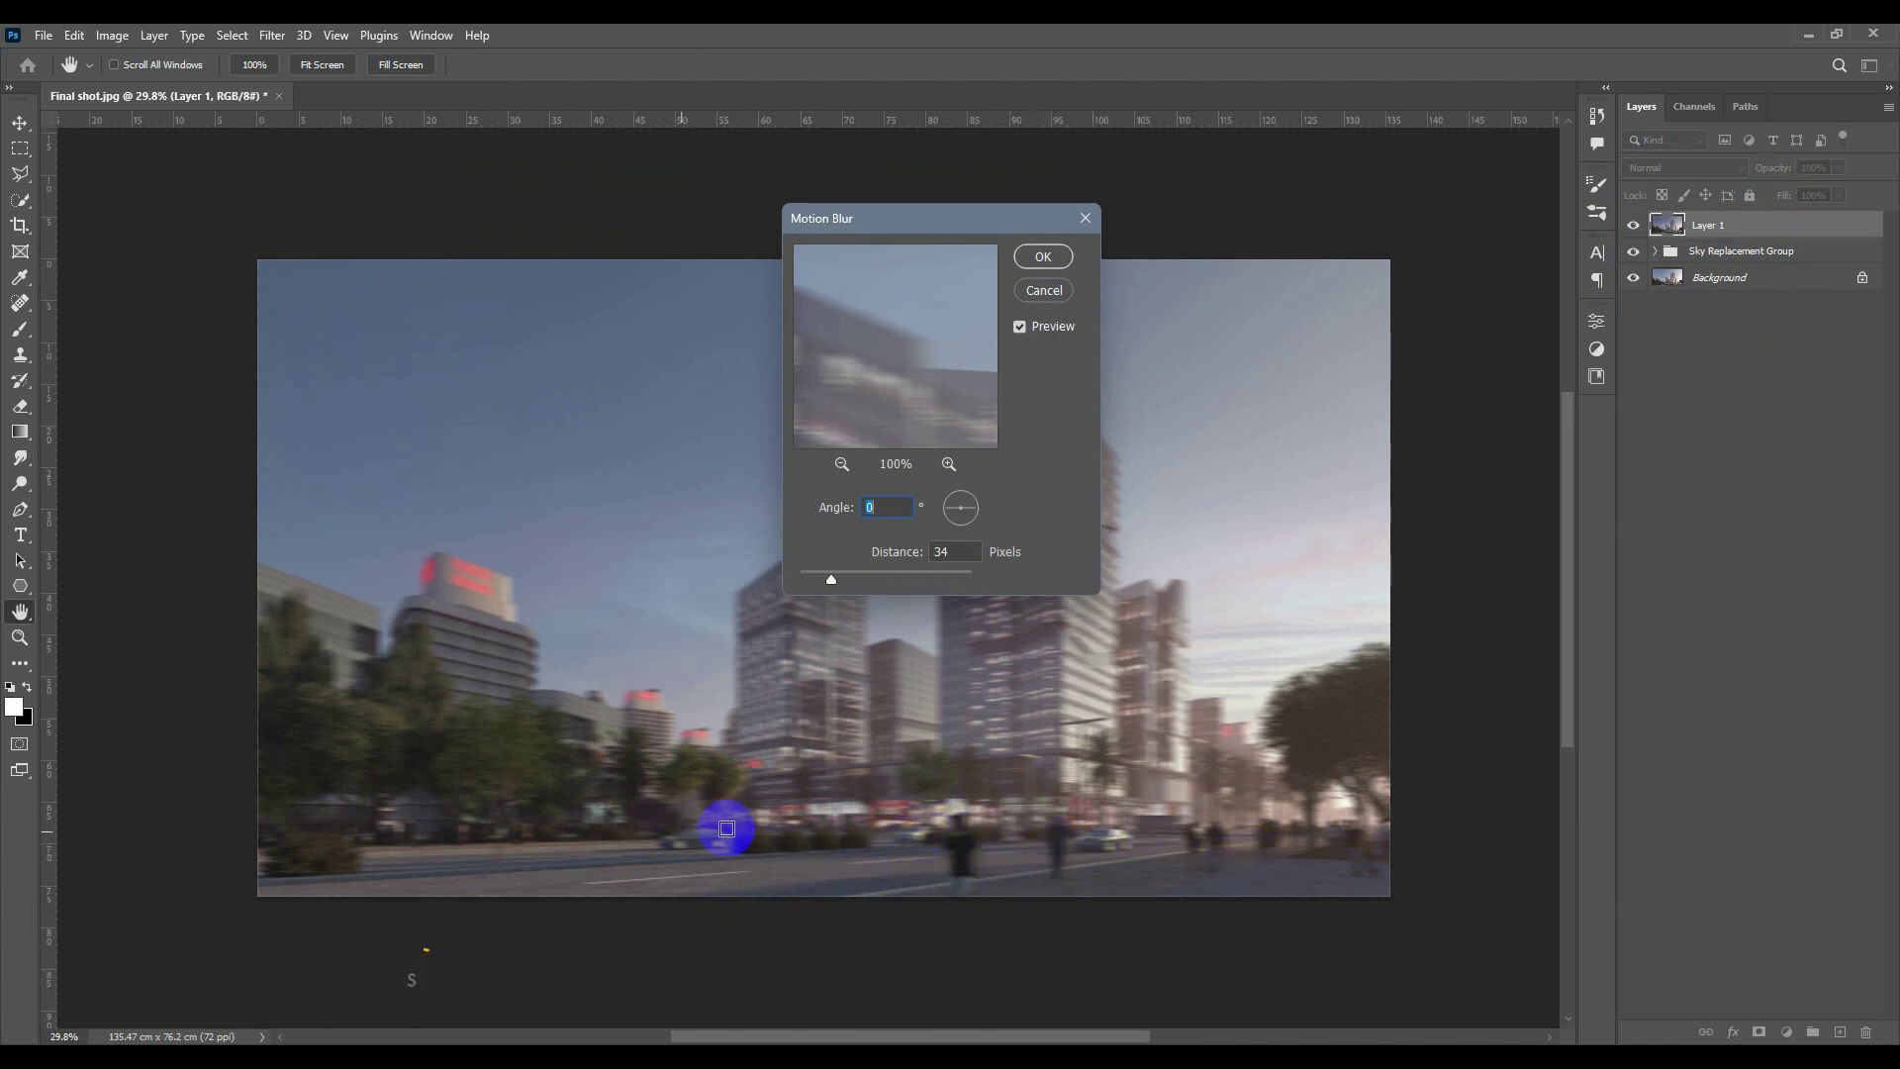
drag(830, 584, 833, 584)
click(1044, 261)
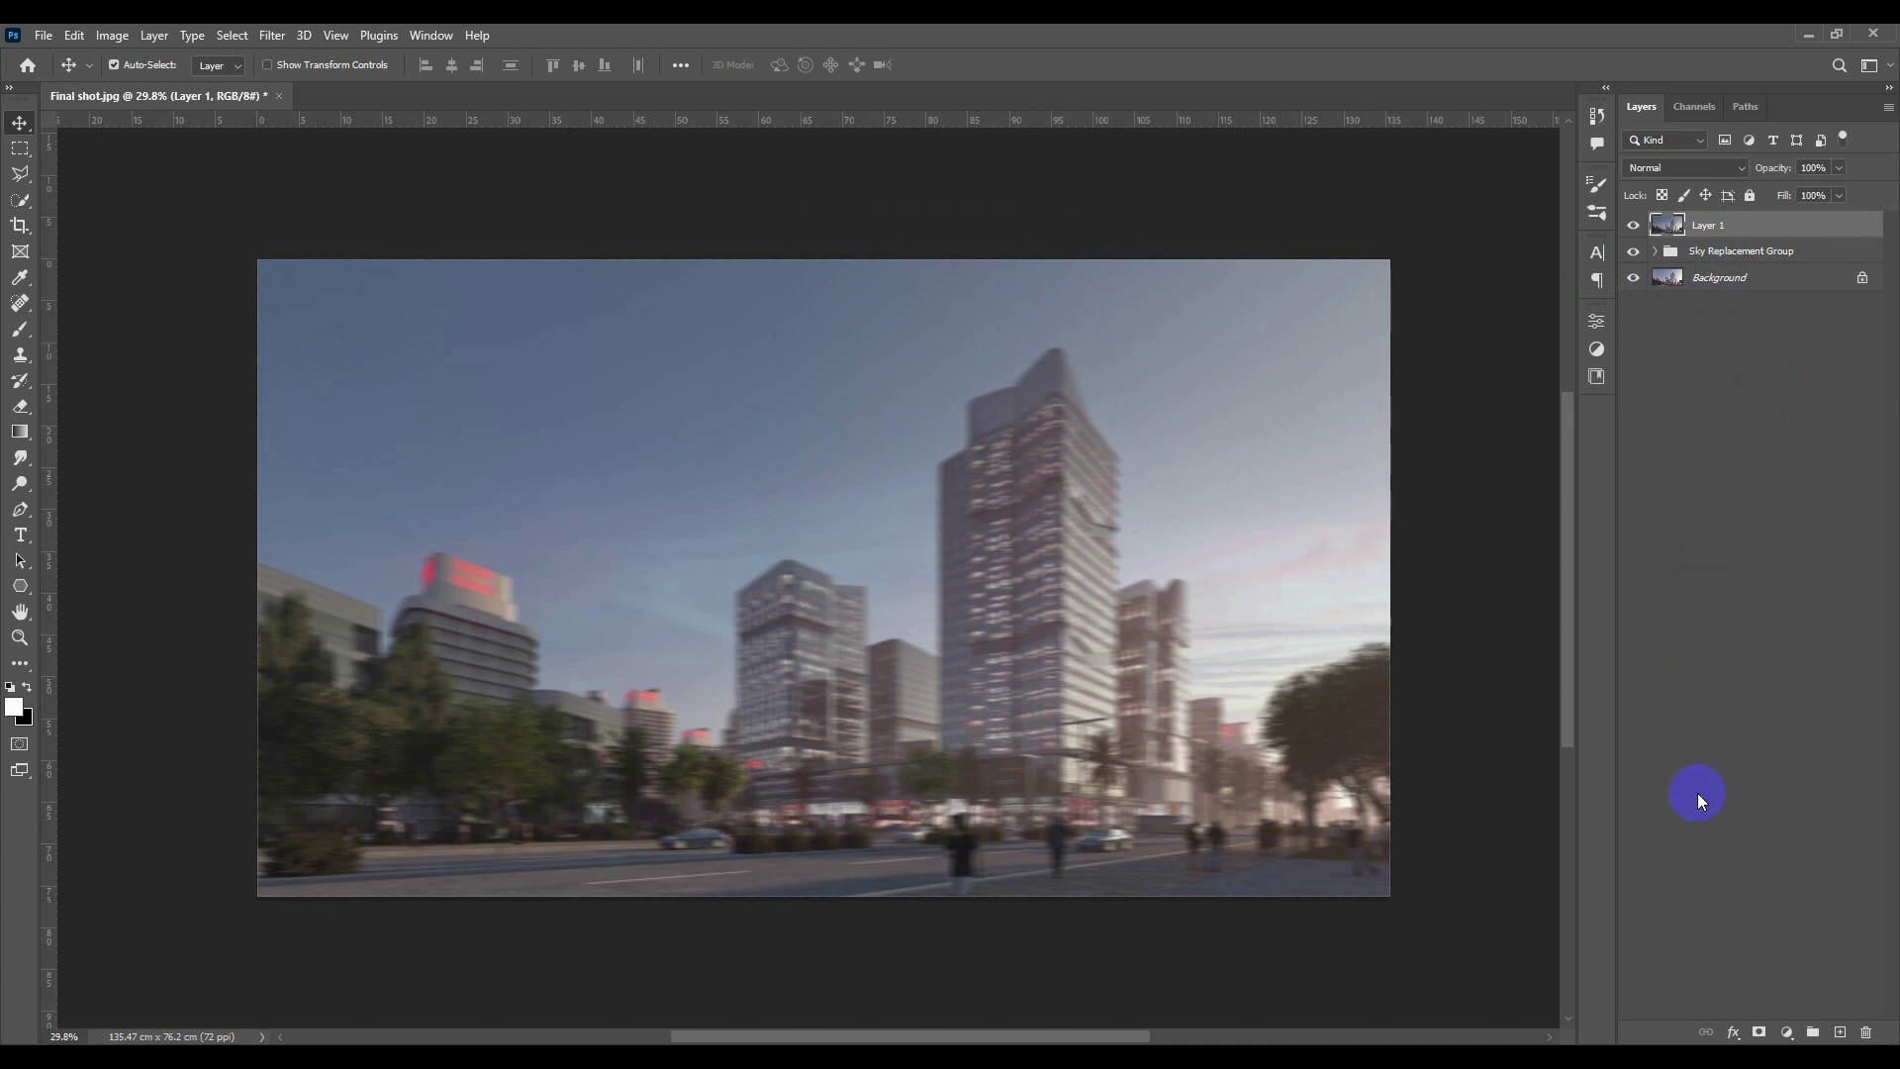
Add a layer mask to the blurred layer and invert it to black to hide the blur.
click(1760, 1032)
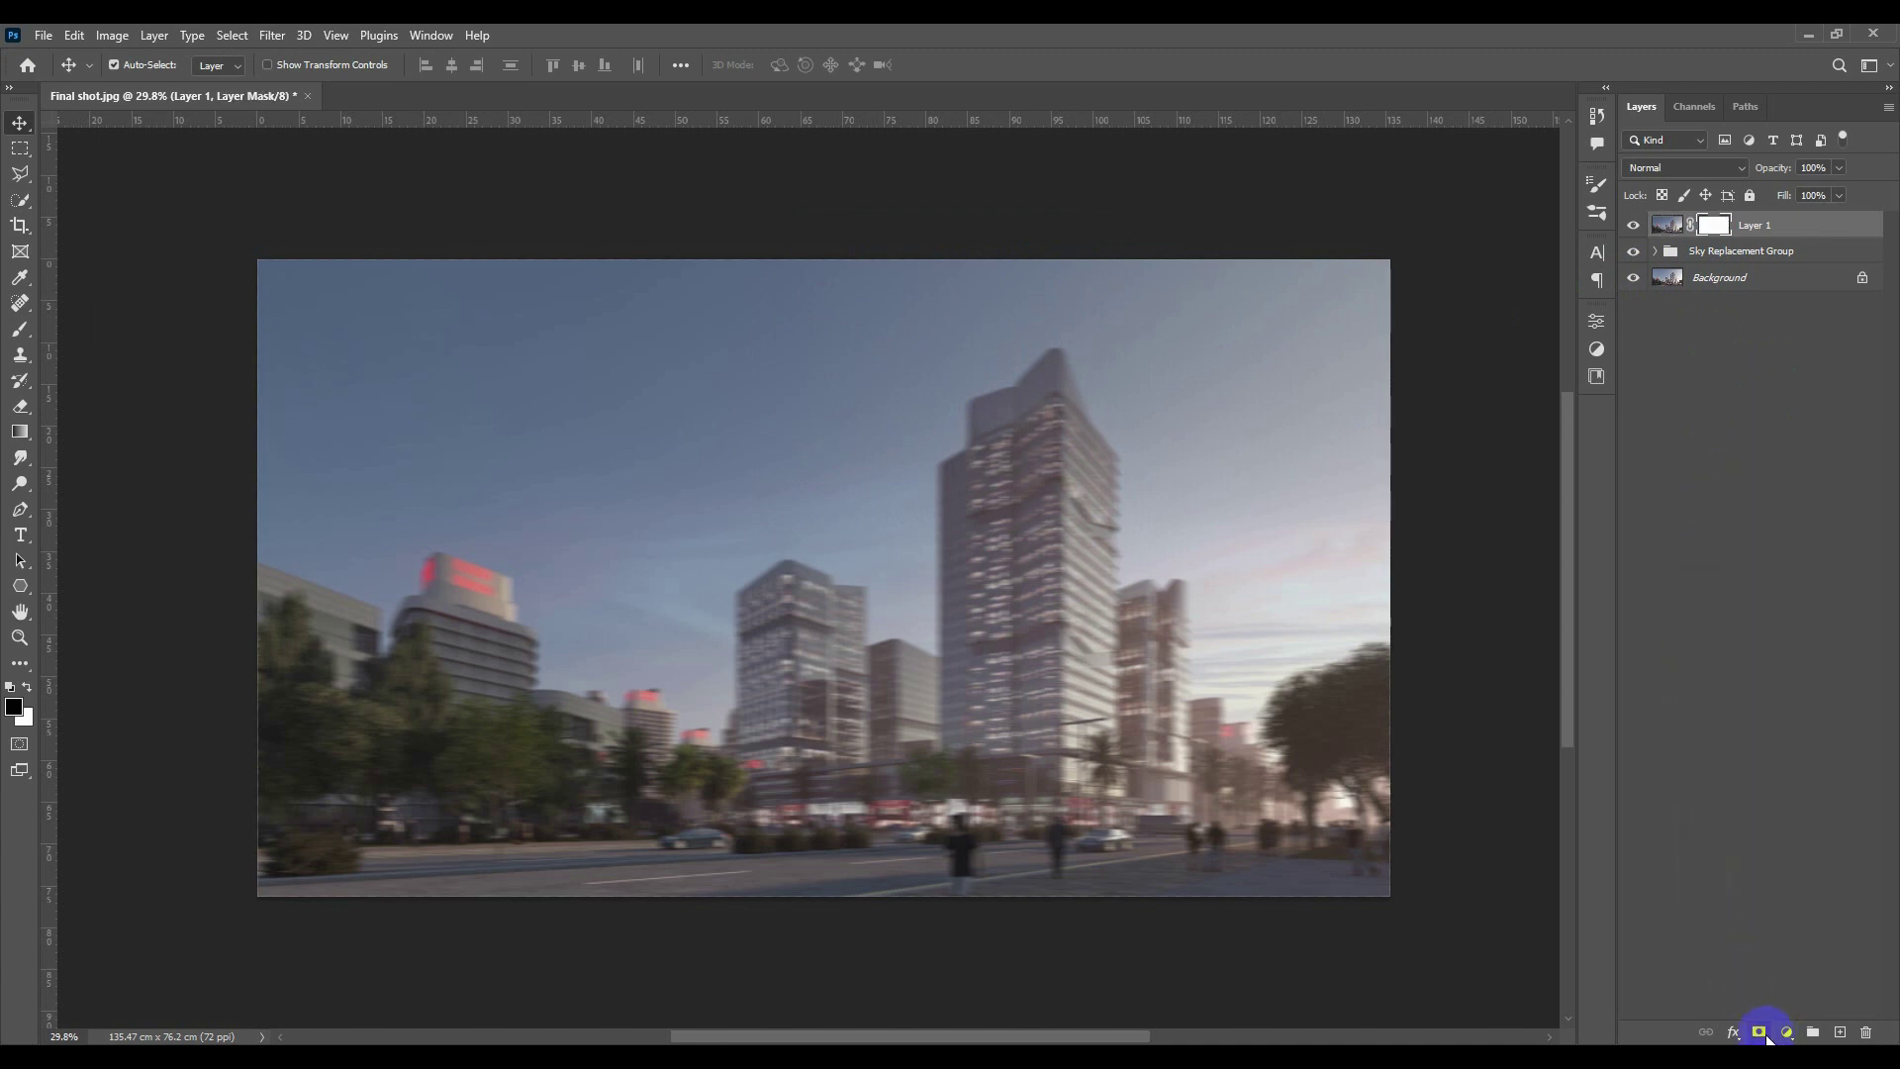
ctrl+click(1710, 229)
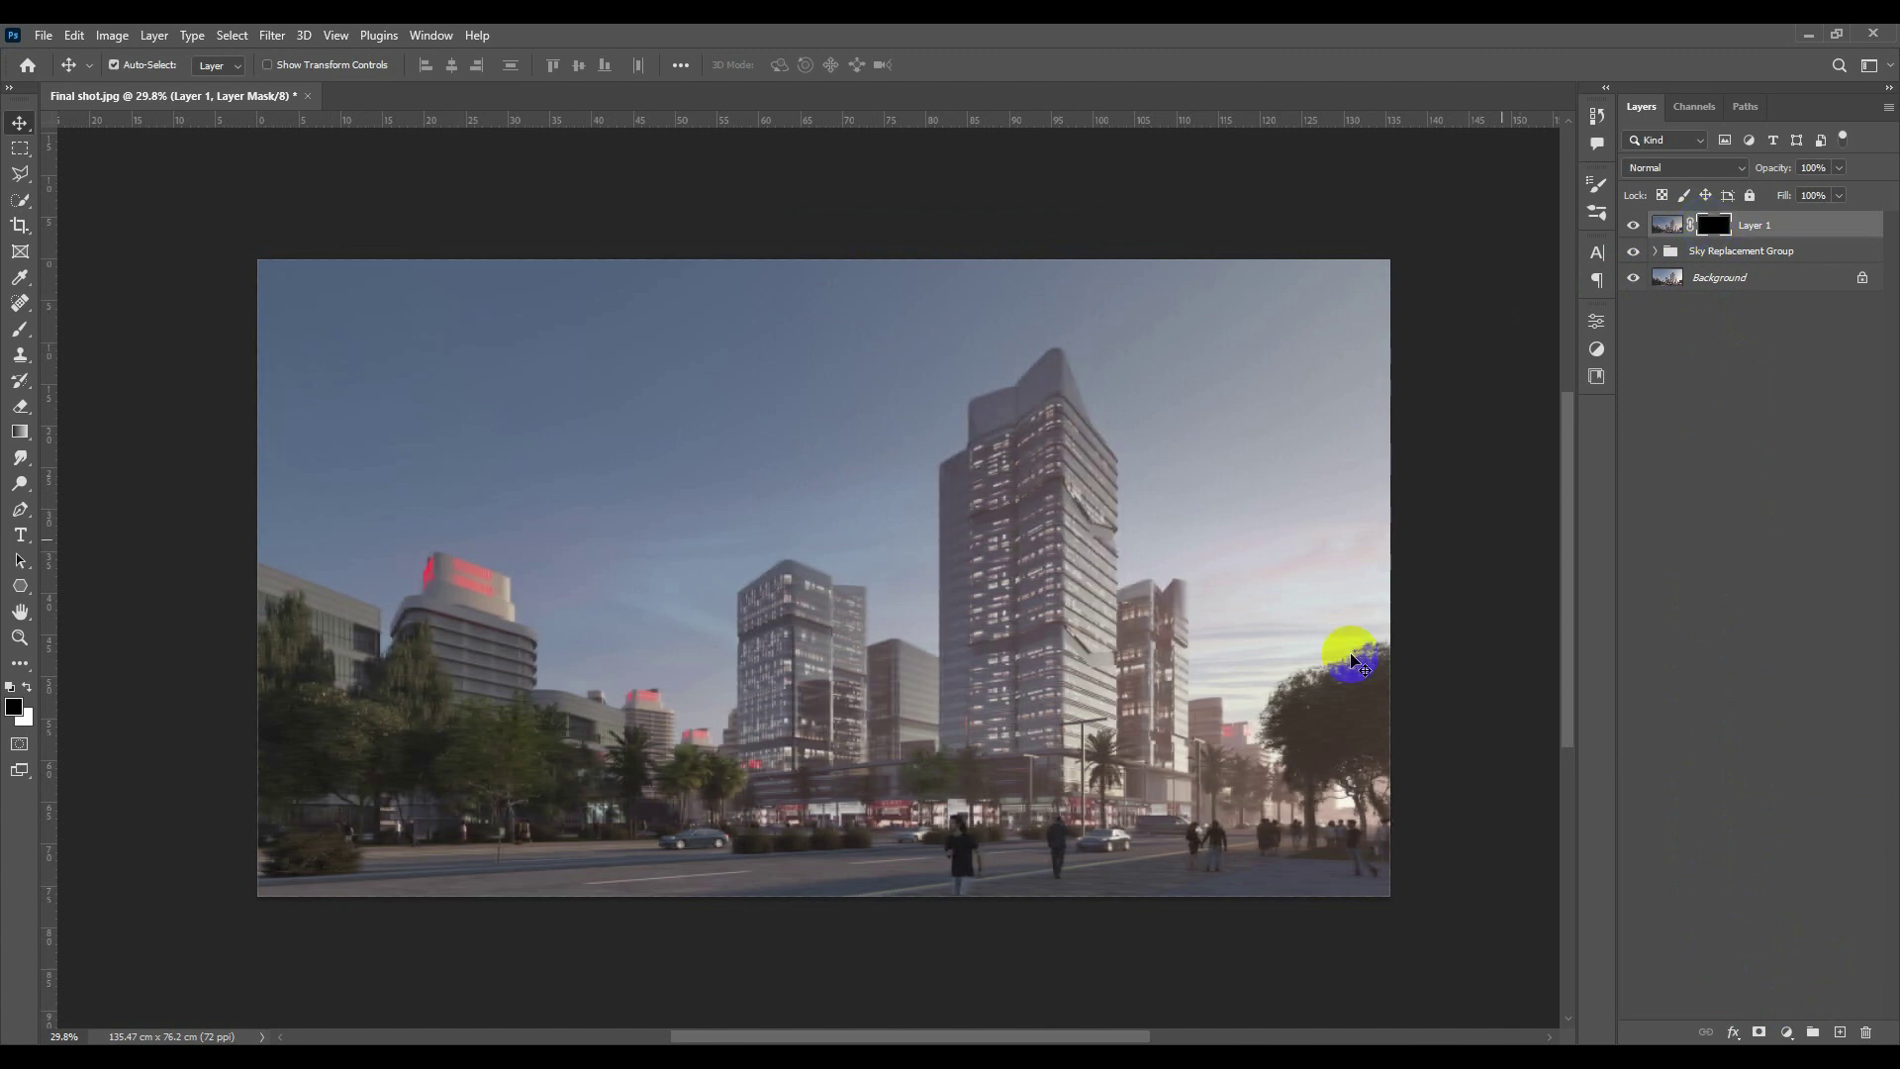
drag(1158, 806, 719, 849)
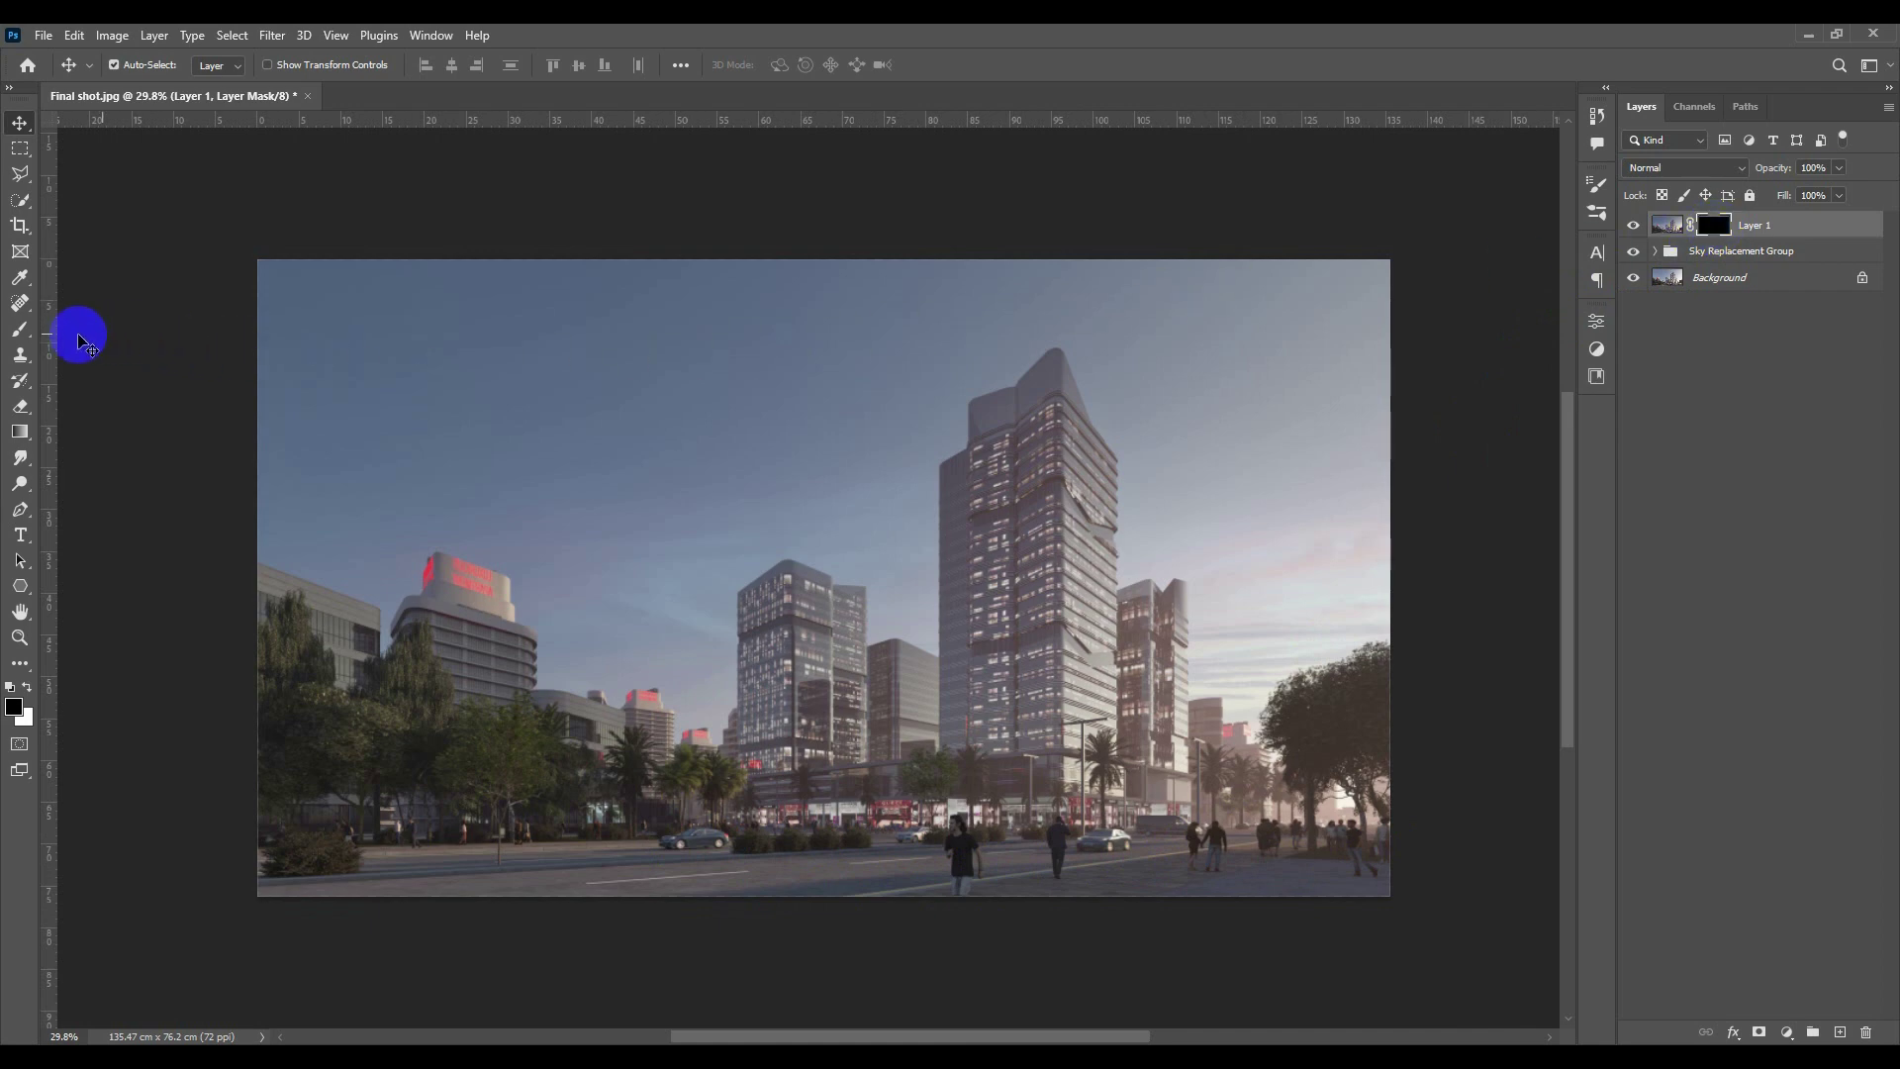
Set the foreground colour to white (ffffff) and activate the Brush tool for painting on the mask.
click(20, 329)
drag(633, 544, 42, 710)
click(17, 710)
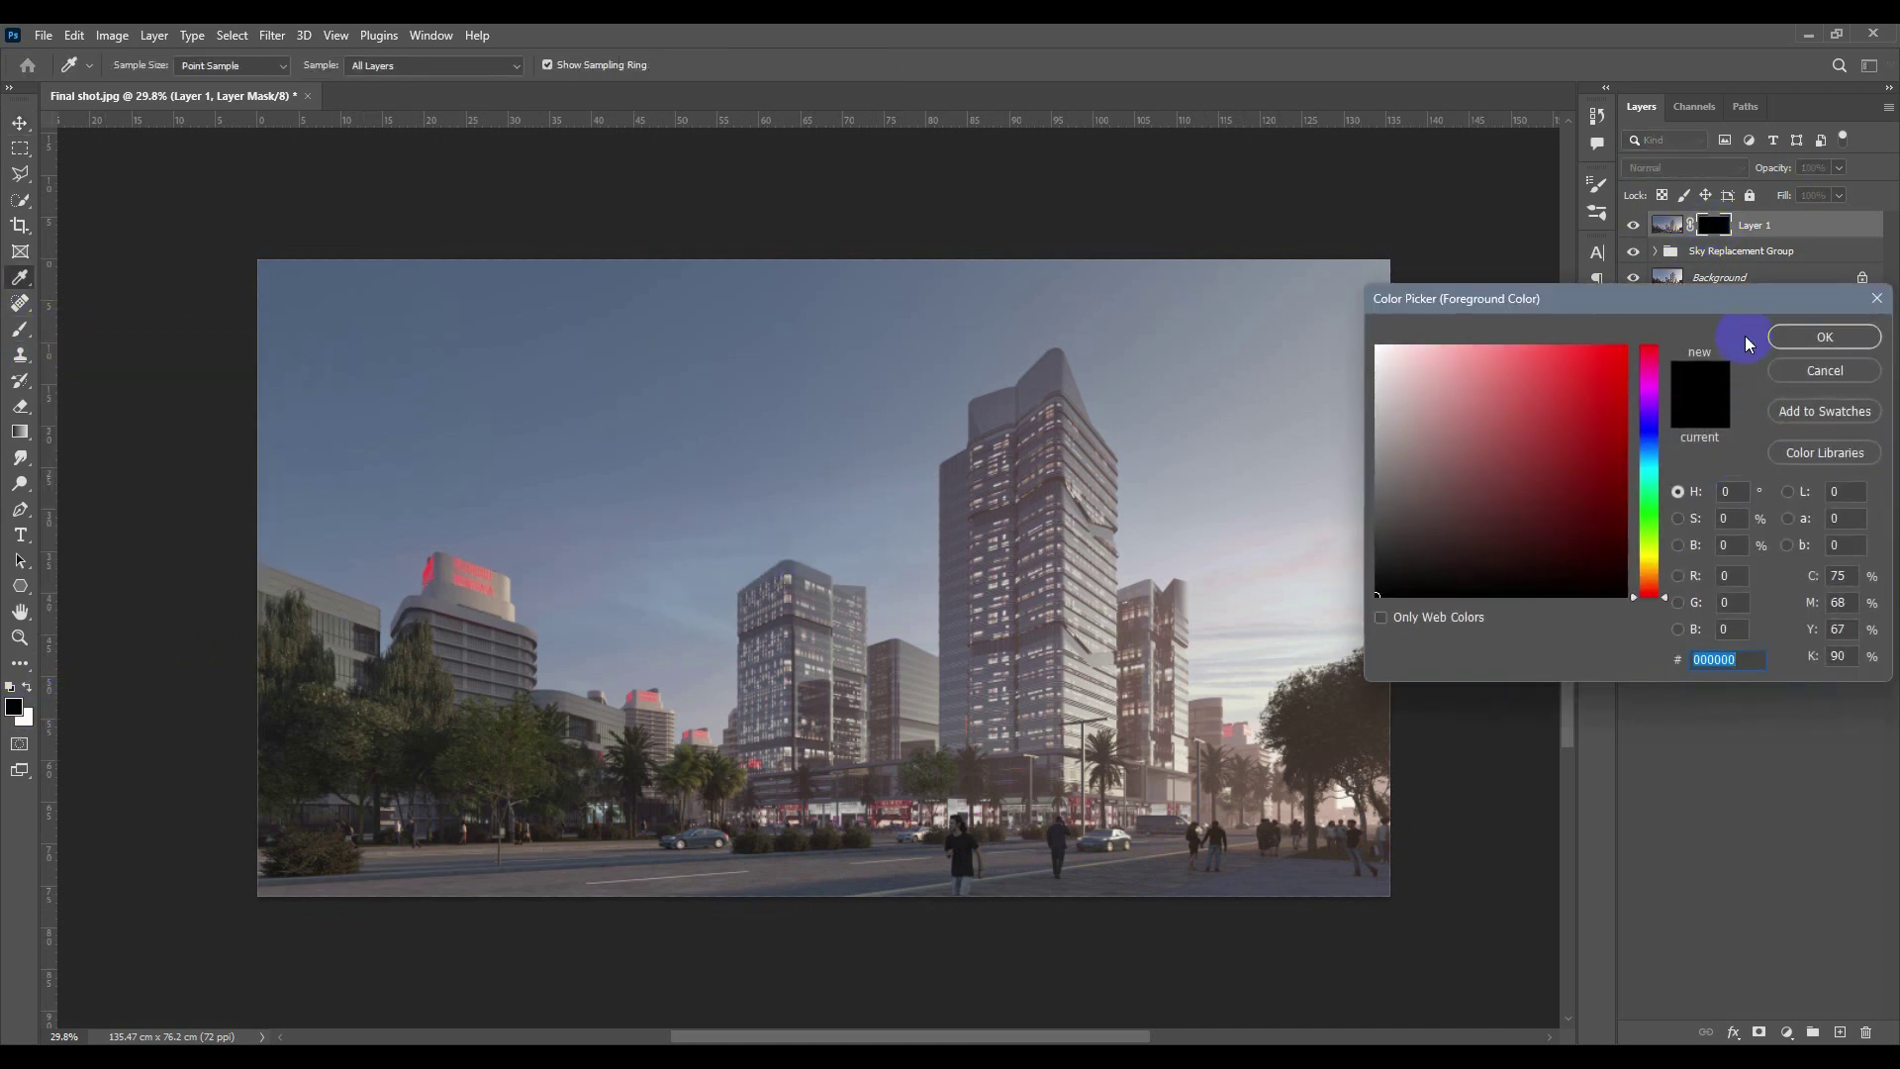
drag(1745, 300, 1760, 284)
drag(1512, 371, 1318, 320)
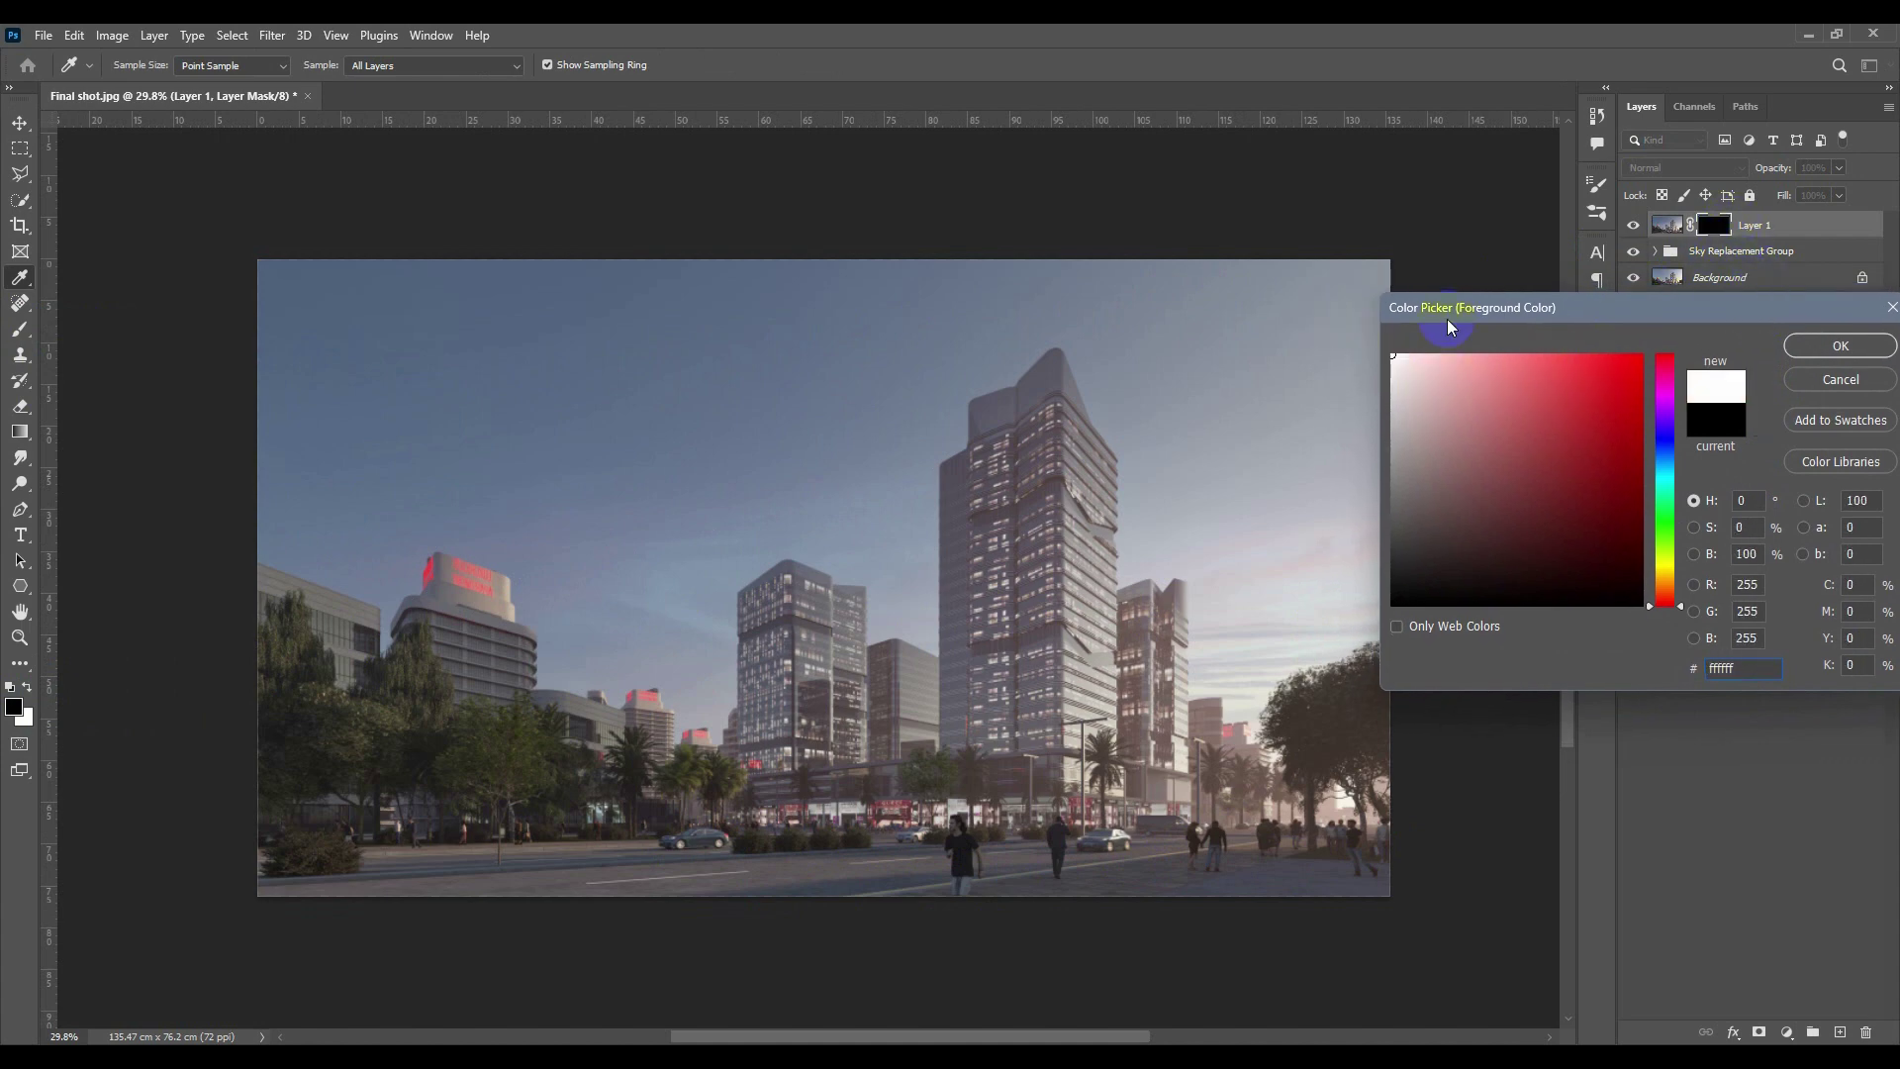
click(1833, 346)
key(b)
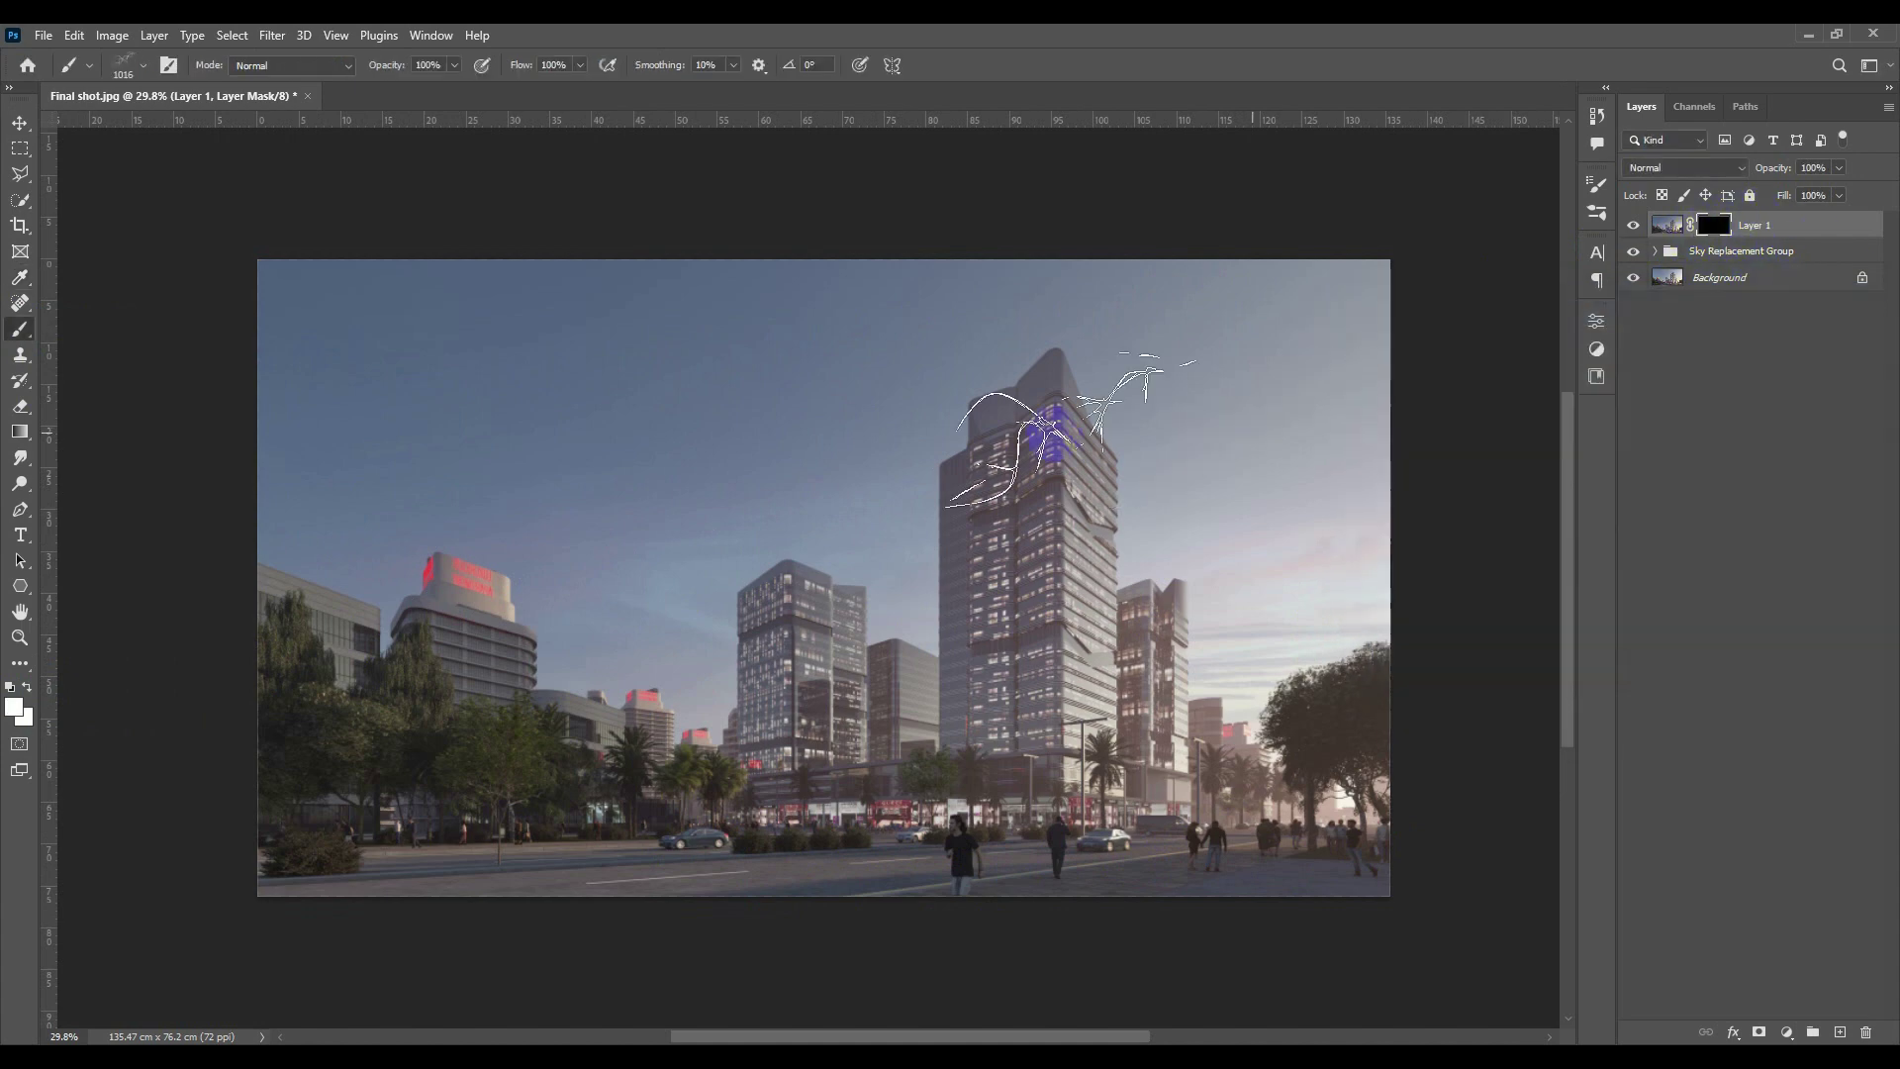
Choose the soft round brush with 0% hardness from General Brushes and reduce its size to 177 px.
right_click(952, 438)
drag(1234, 776, 1239, 648)
click(976, 646)
click(1046, 683)
click(1003, 679)
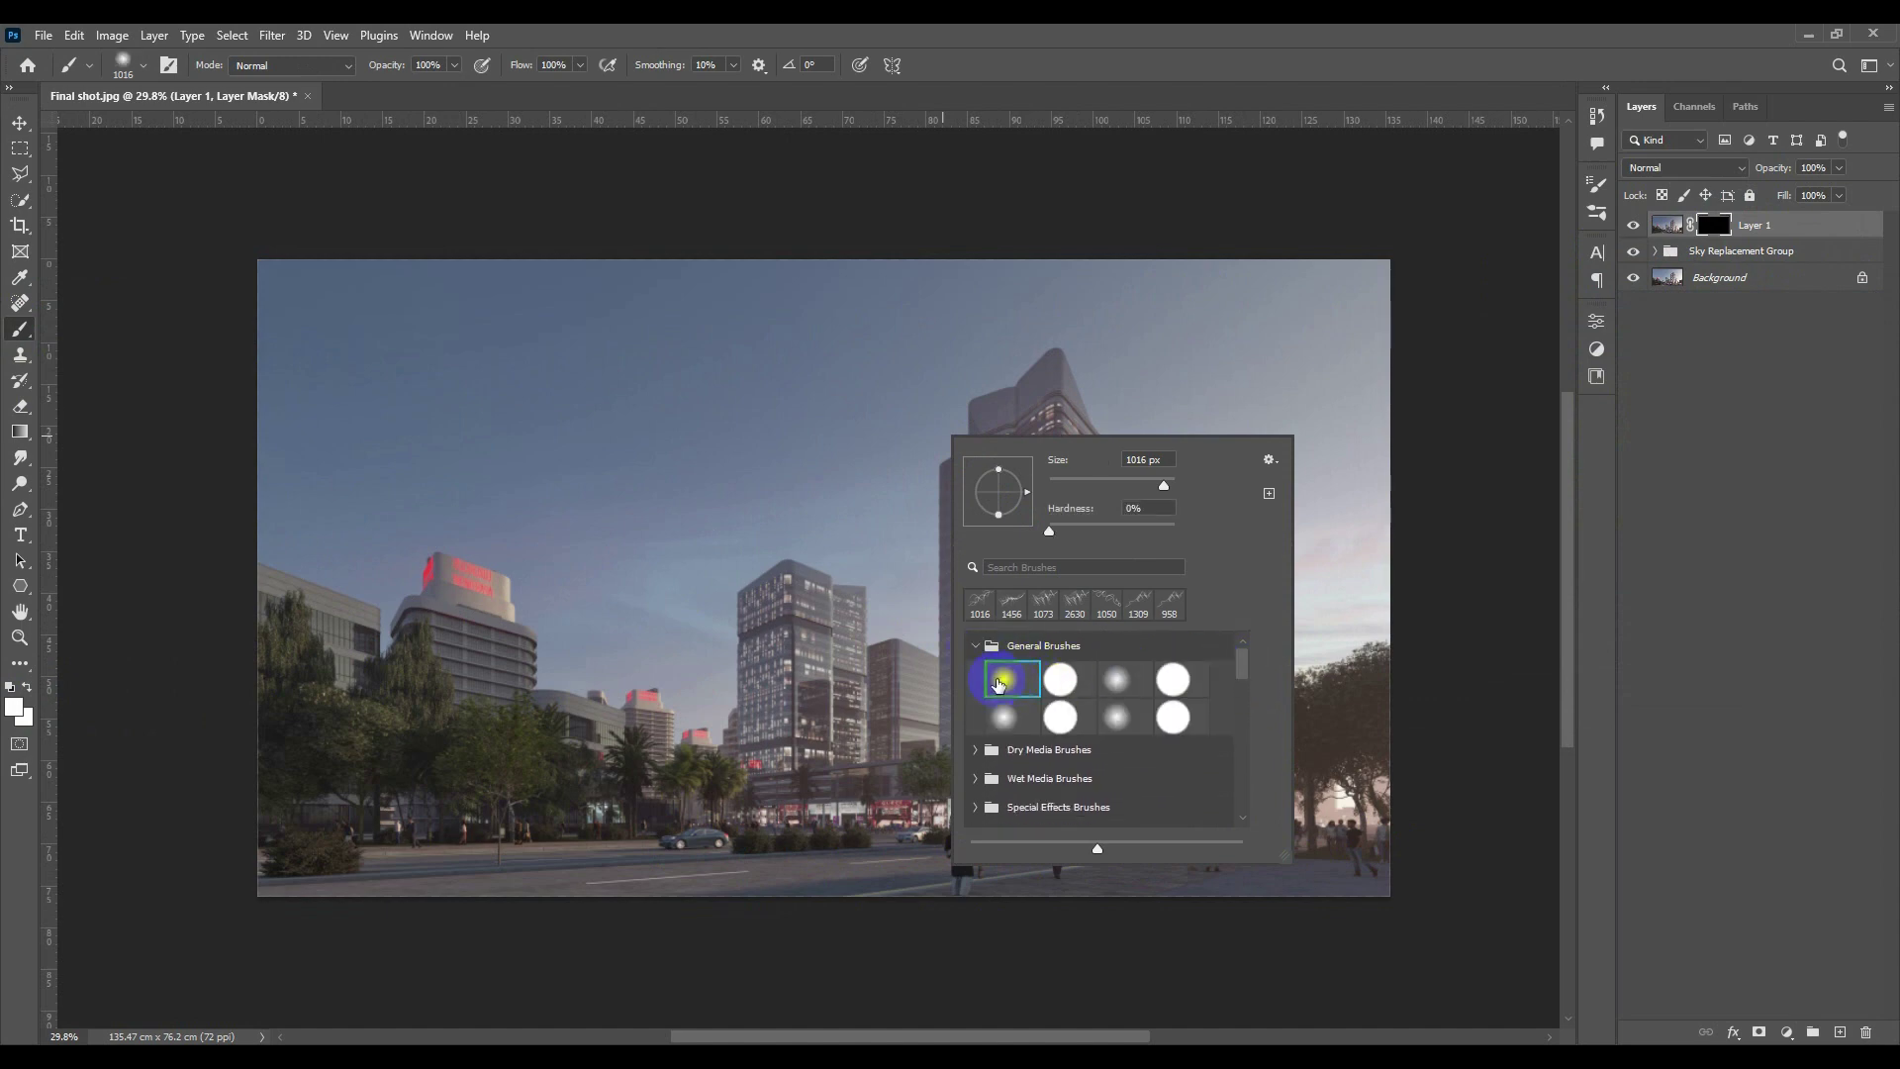
drag(781, 615, 654, 623)
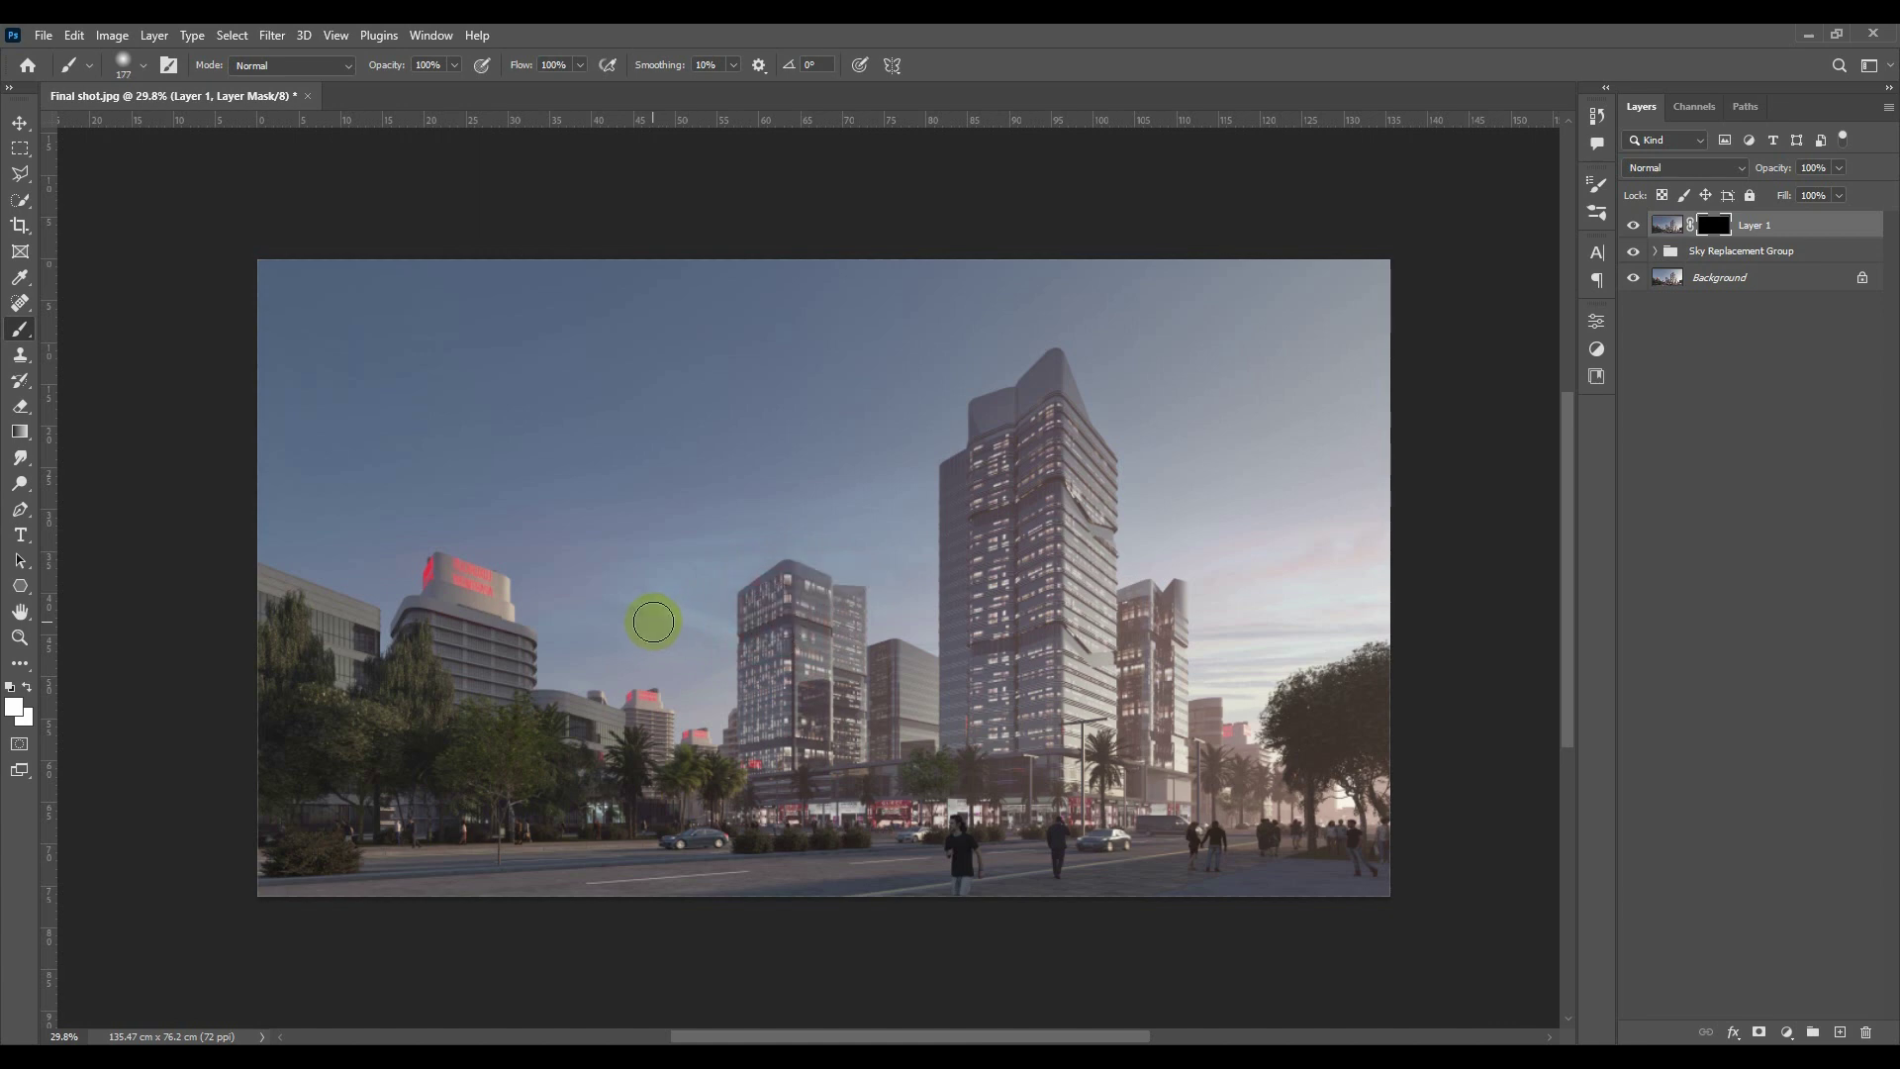
Paint white on the mask over pedestrians and cars along the street to reveal their motion blur.
mouse_move(891, 789)
mouse_down()
mouse_move(945, 822)
mouse_move(936, 843)
mouse_move(918, 834)
mouse_move(977, 840)
mouse_move(949, 901)
mouse_move(1049, 880)
mouse_move(1070, 826)
mouse_move(1031, 830)
mouse_move(1058, 849)
mouse_move(1052, 874)
mouse_move(1360, 864)
mouse_move(1251, 840)
mouse_move(1297, 867)
mouse_move(1366, 845)
mouse_up()
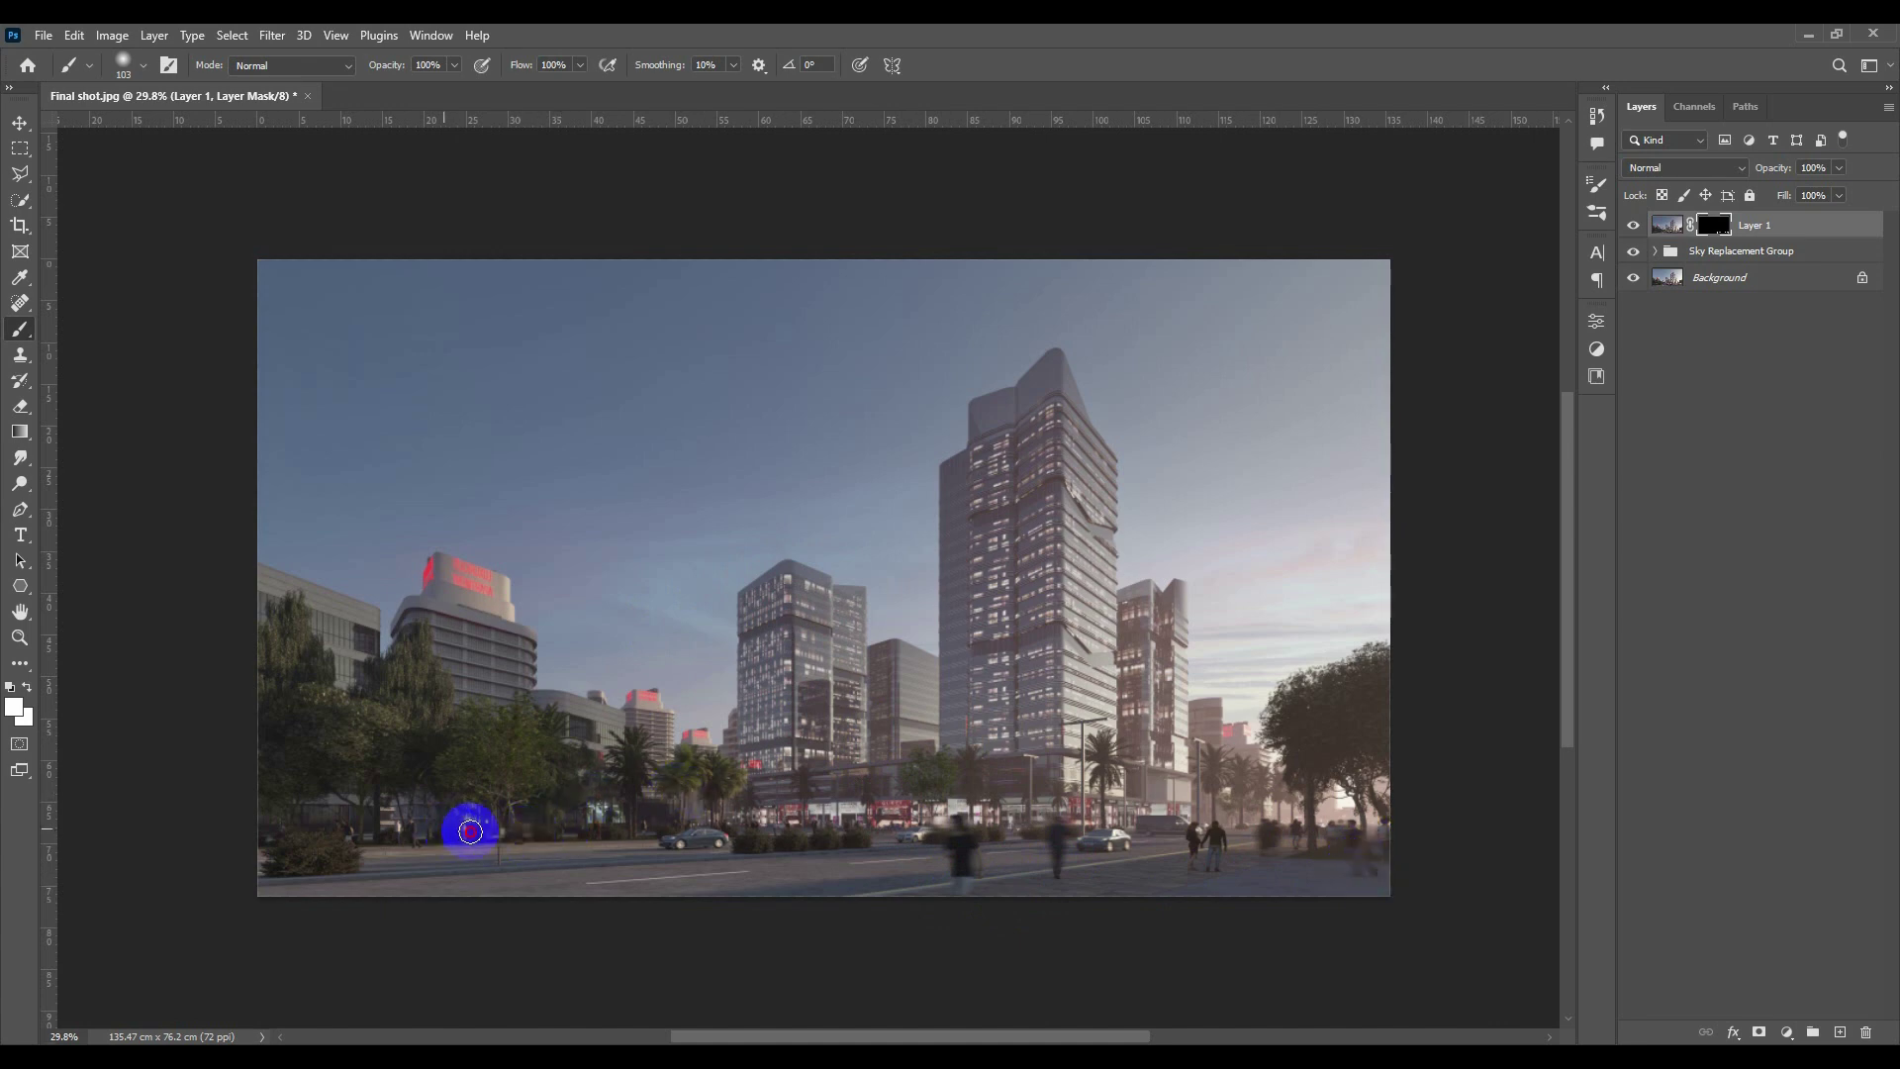
scroll(376, 842, up, 4)
drag(484, 797, 471, 806)
drag(265, 792, 258, 806)
scroll(876, 814, right, 5)
mouse_move(876, 814)
mouse_down()
mouse_move(814, 783)
mouse_move(881, 771)
mouse_move(607, 781)
mouse_up()
mouse_move(996, 812)
mouse_down()
mouse_move(945, 812)
mouse_move(1209, 765)
mouse_up()
scroll(931, 812, right, 4)
scroll(937, 811, right, 5)
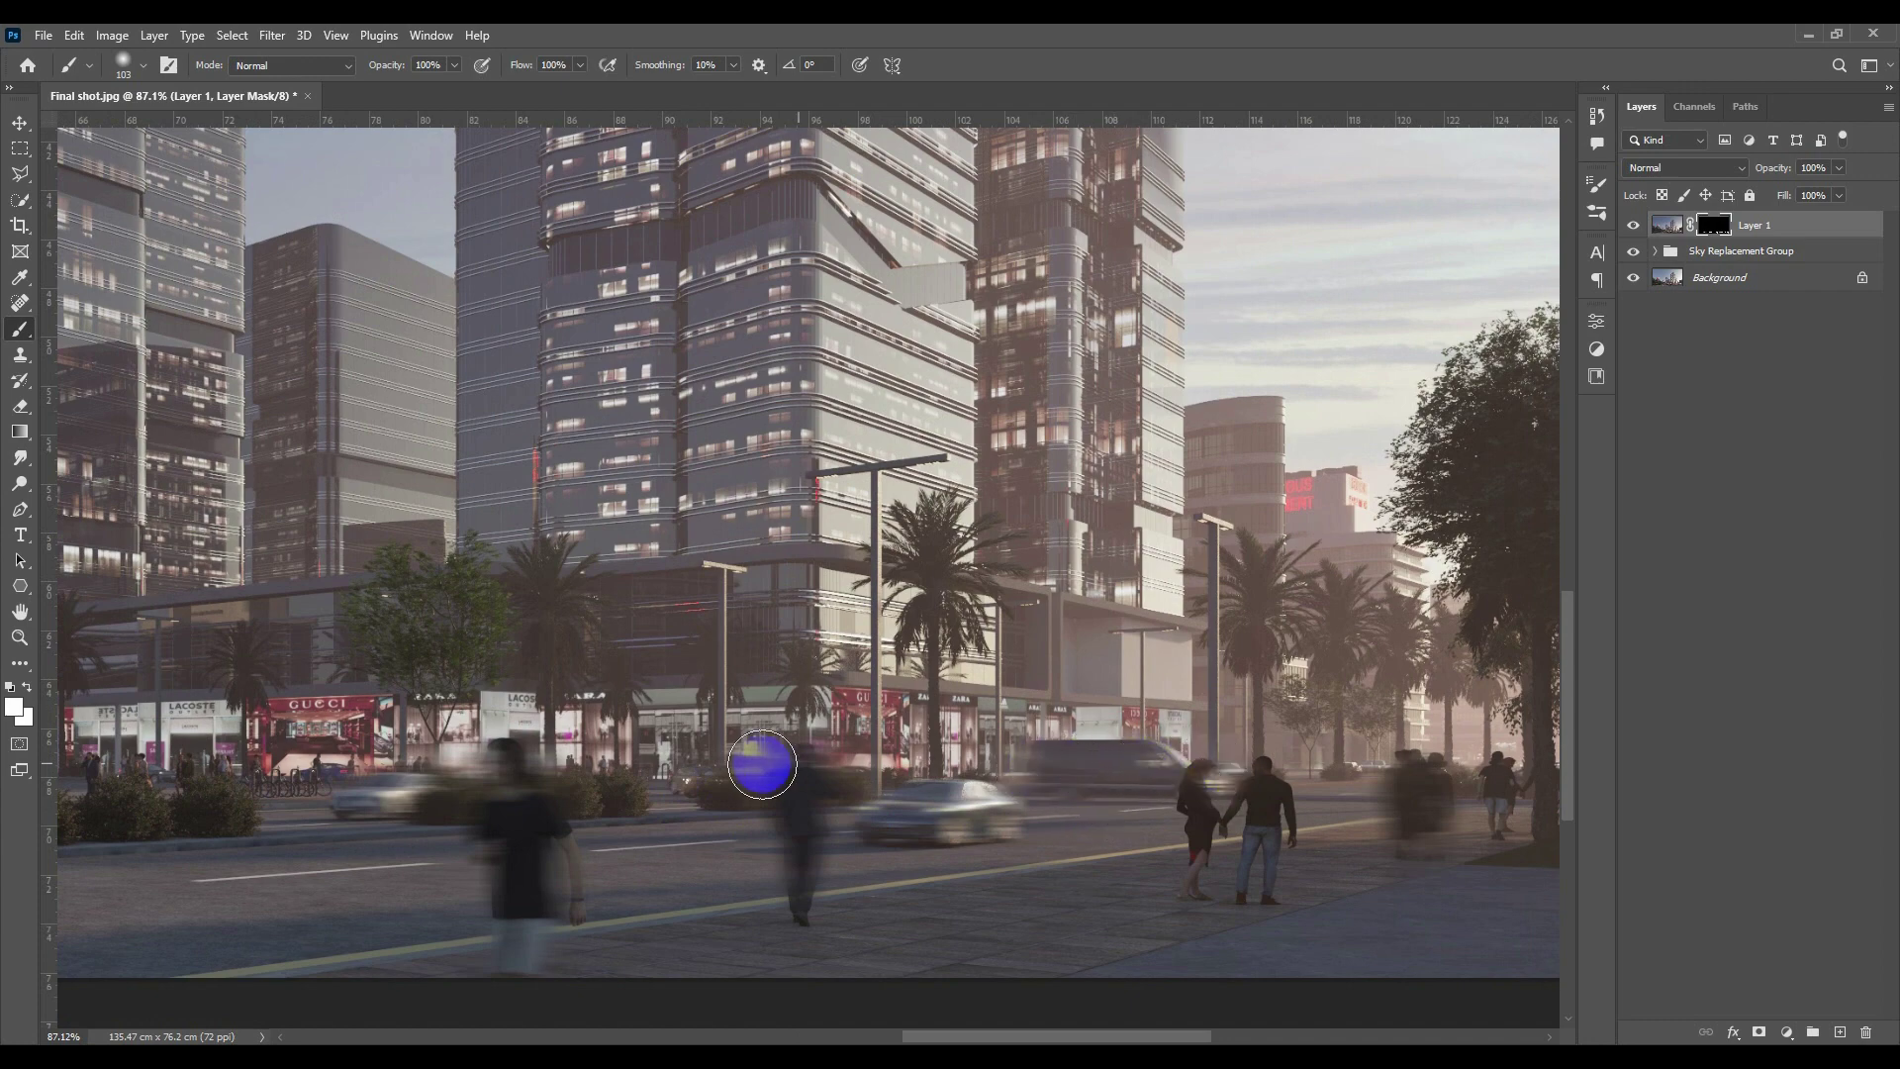
scroll(683, 792, down, 6)
scroll(492, 773, up, 3)
drag(433, 768, 740, 789)
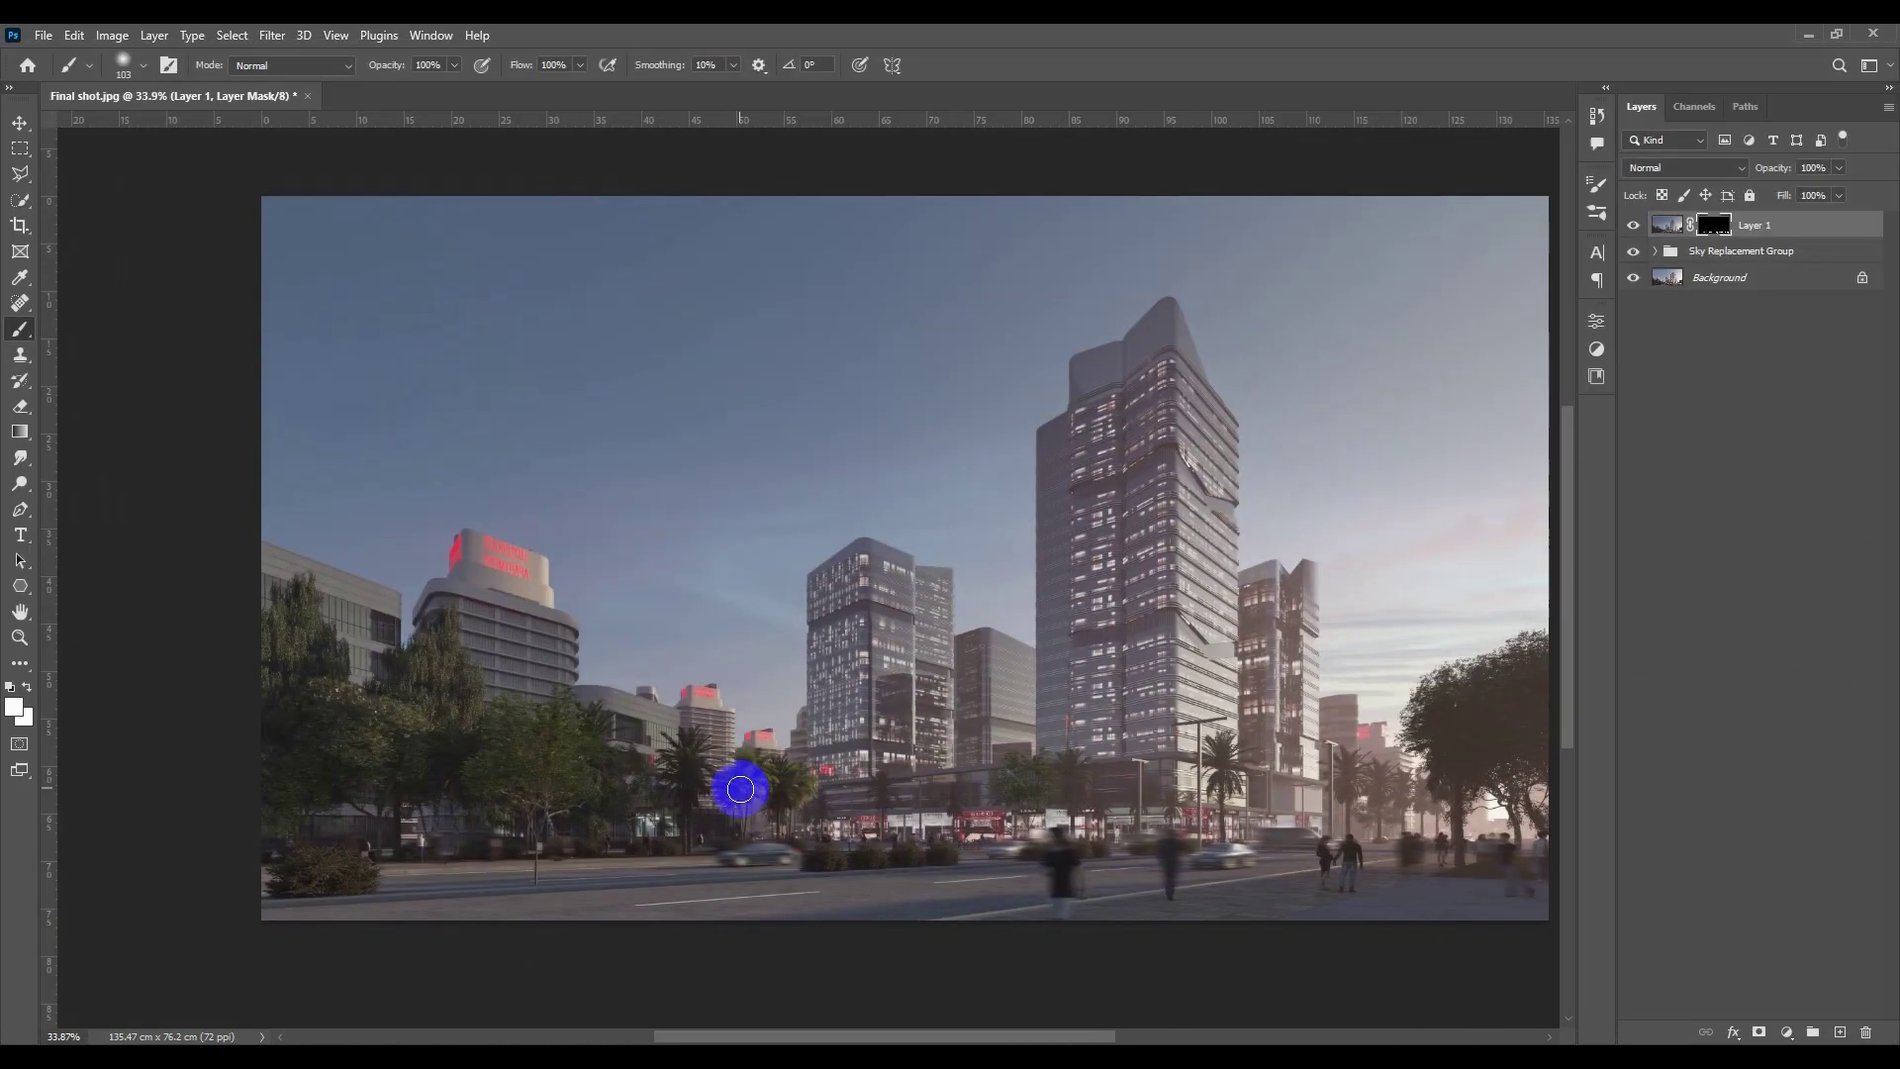
click(1808, 37)
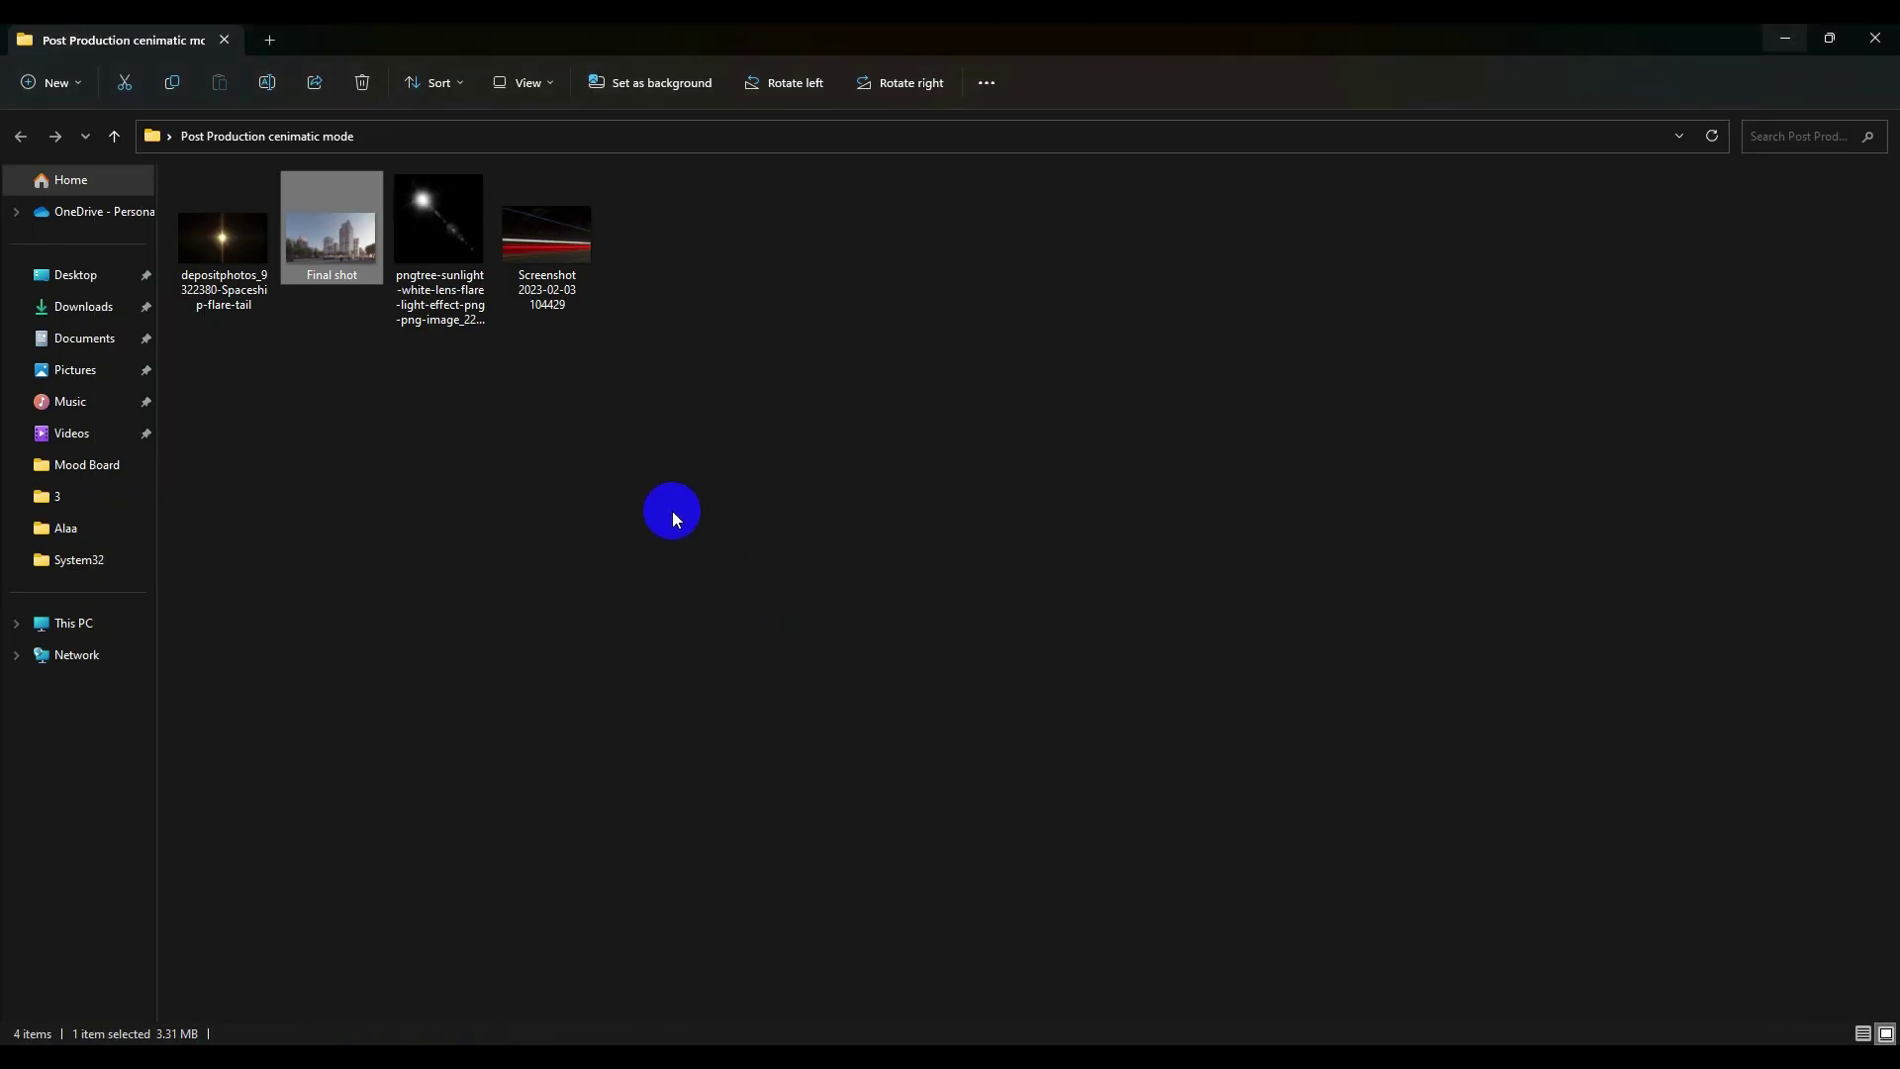
click(547, 264)
drag(547, 265, 1093, 711)
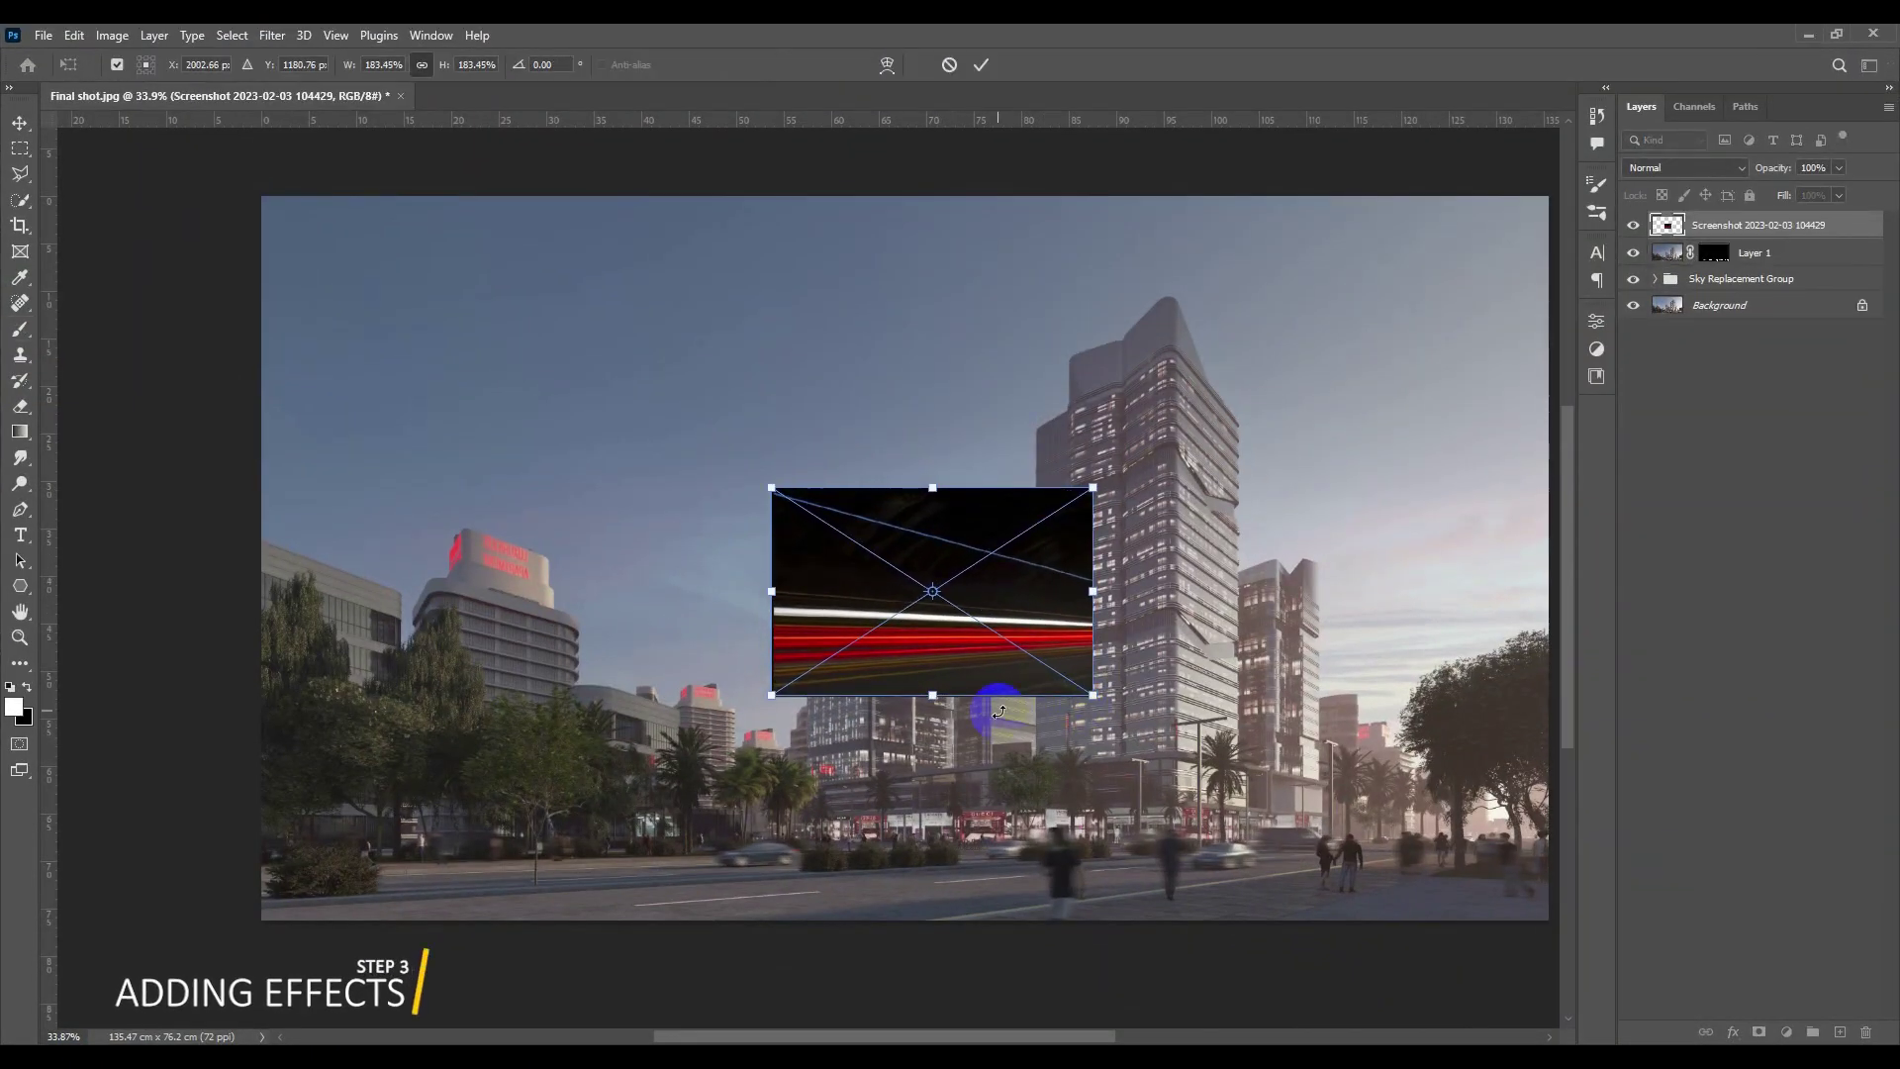
Stretch the light-trail image into a long thin strip, about 456% wide and 48% high, and commit the transform.
drag(932, 694, 1238, 630)
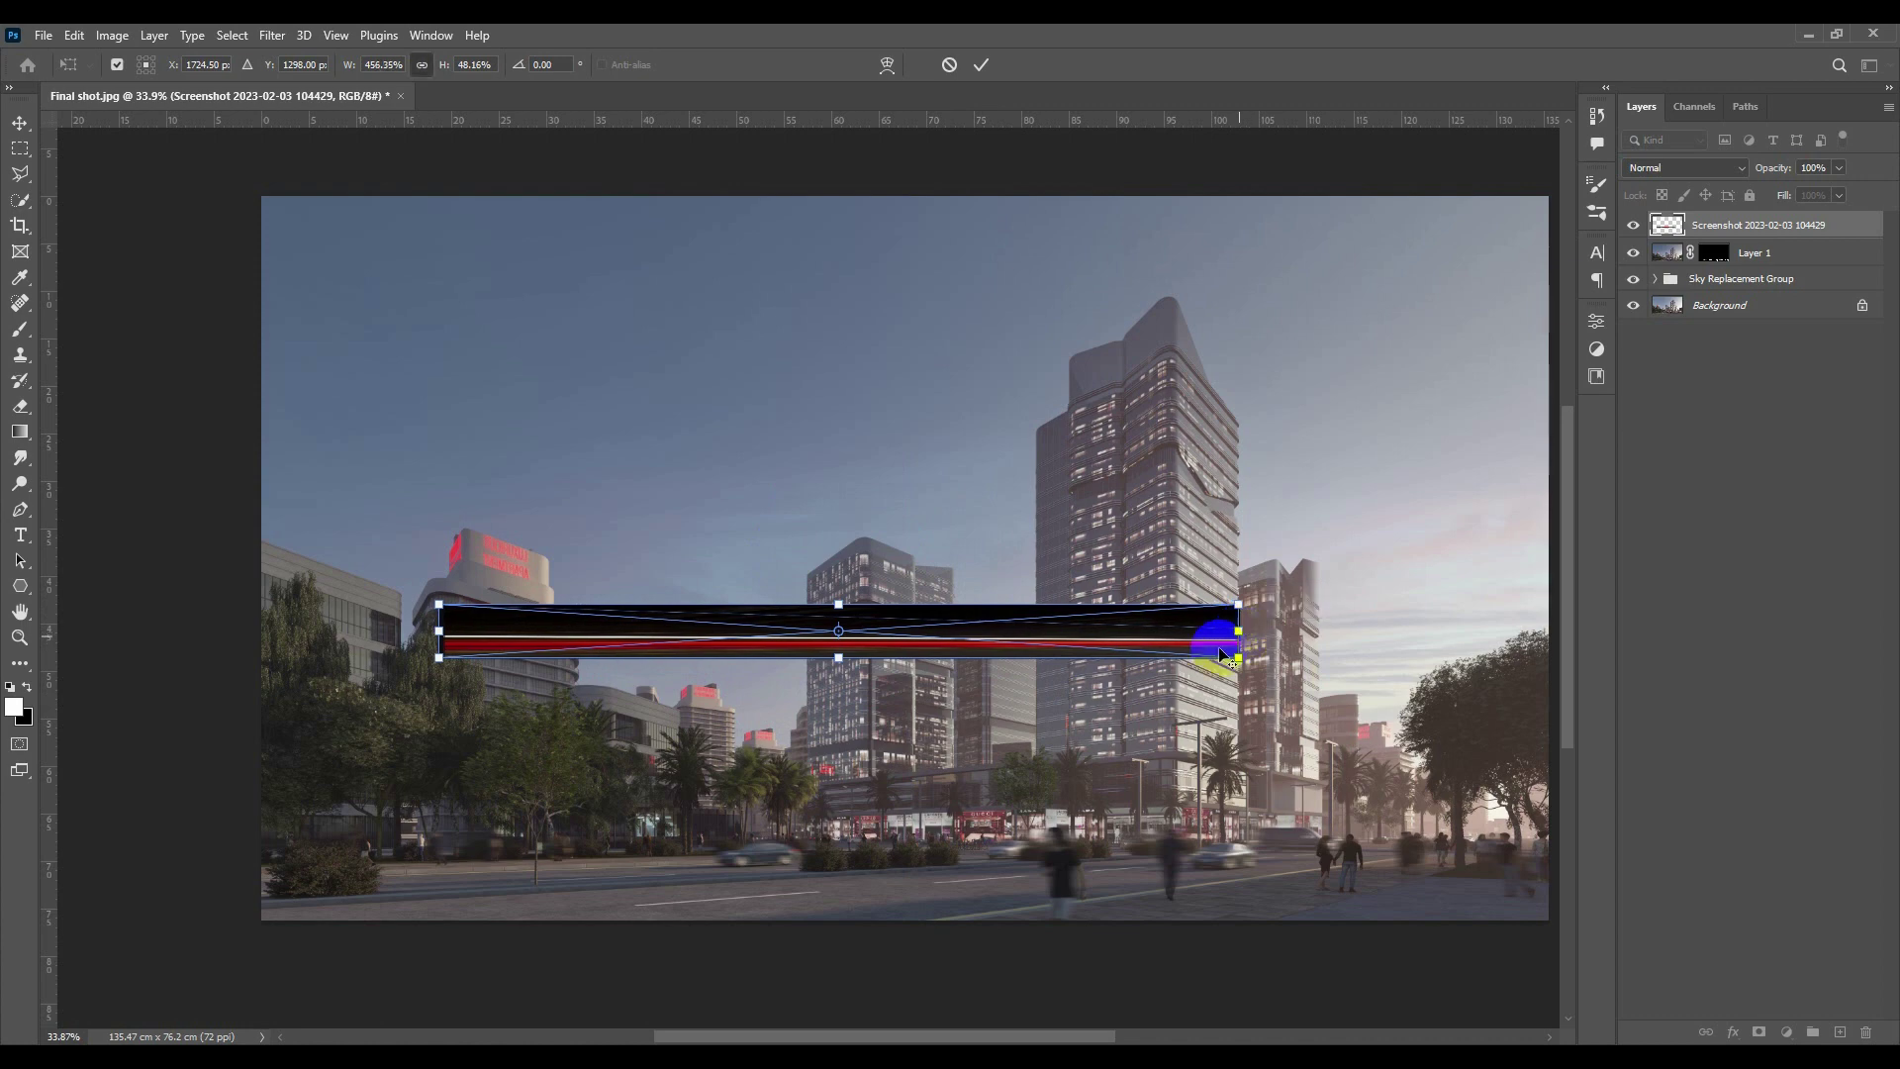
key(b)
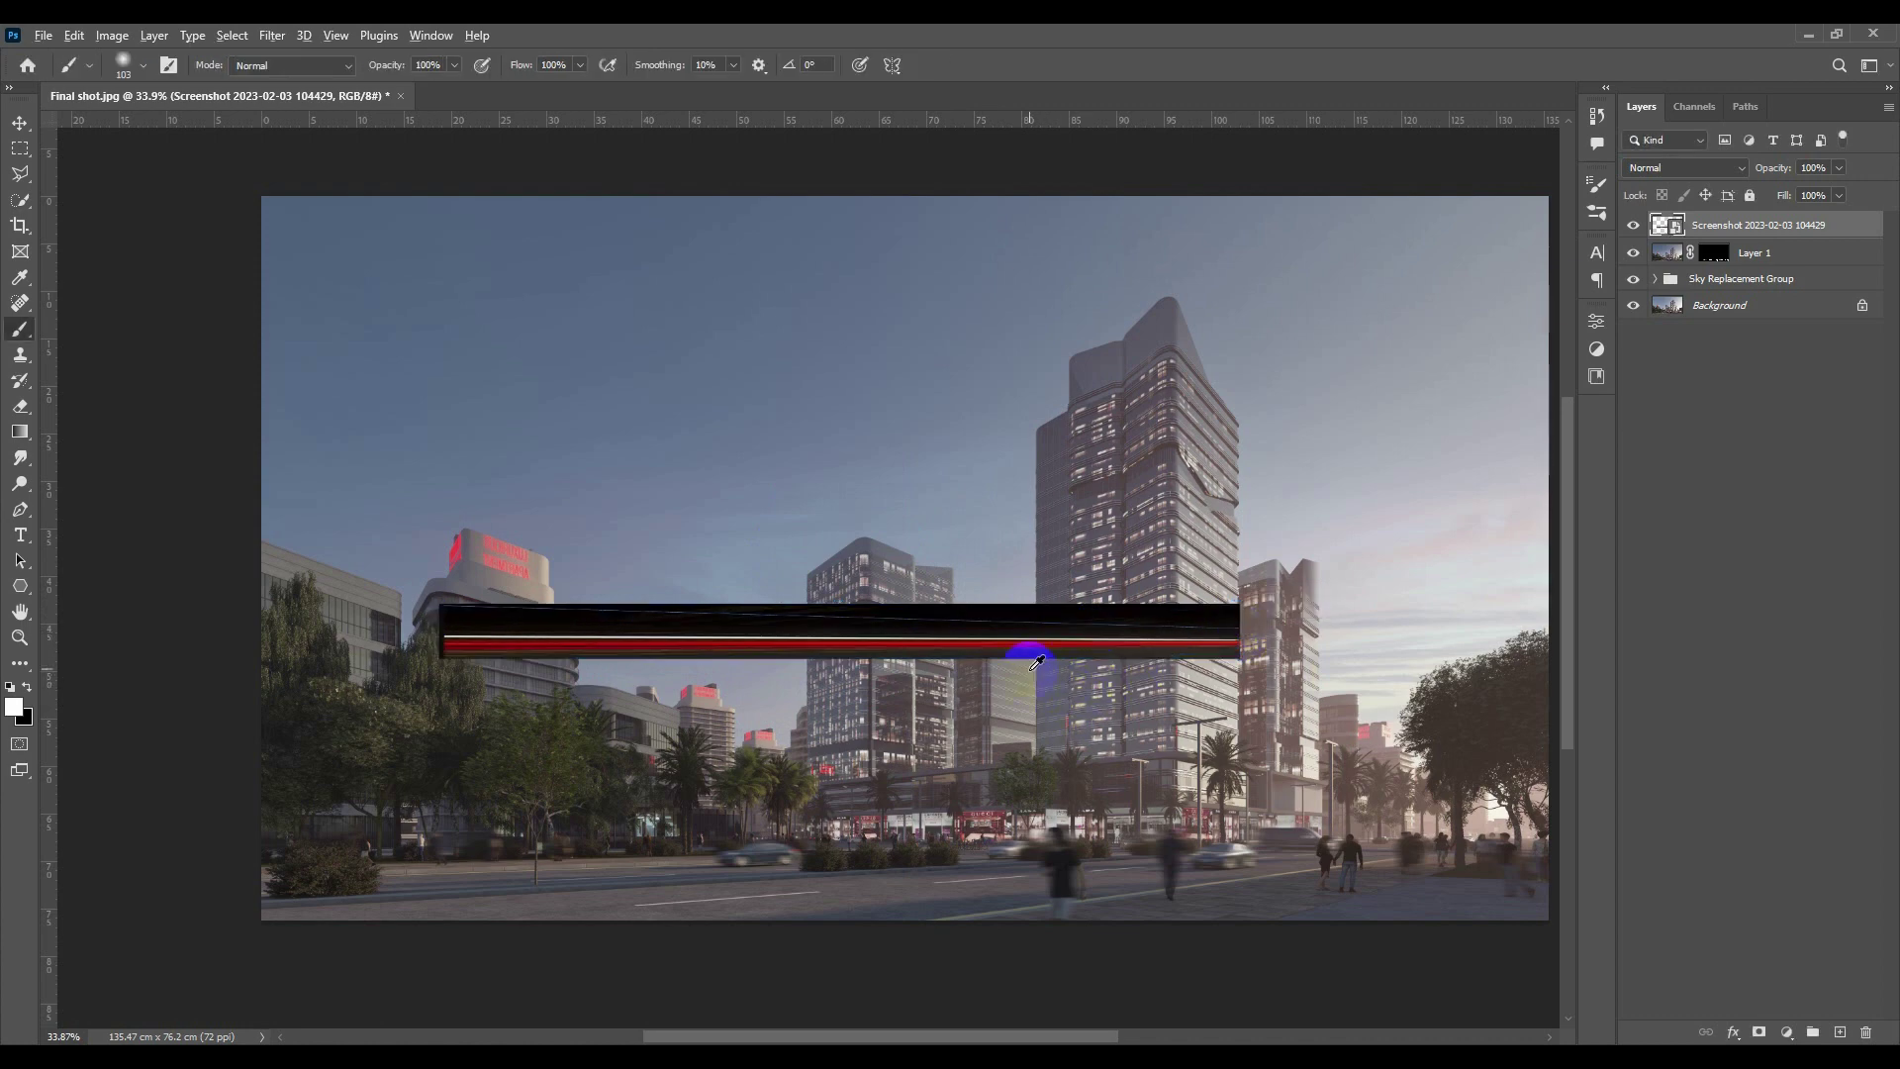
scroll(1019, 645, down, 2)
scroll(1140, 710, up, 1)
key(v)
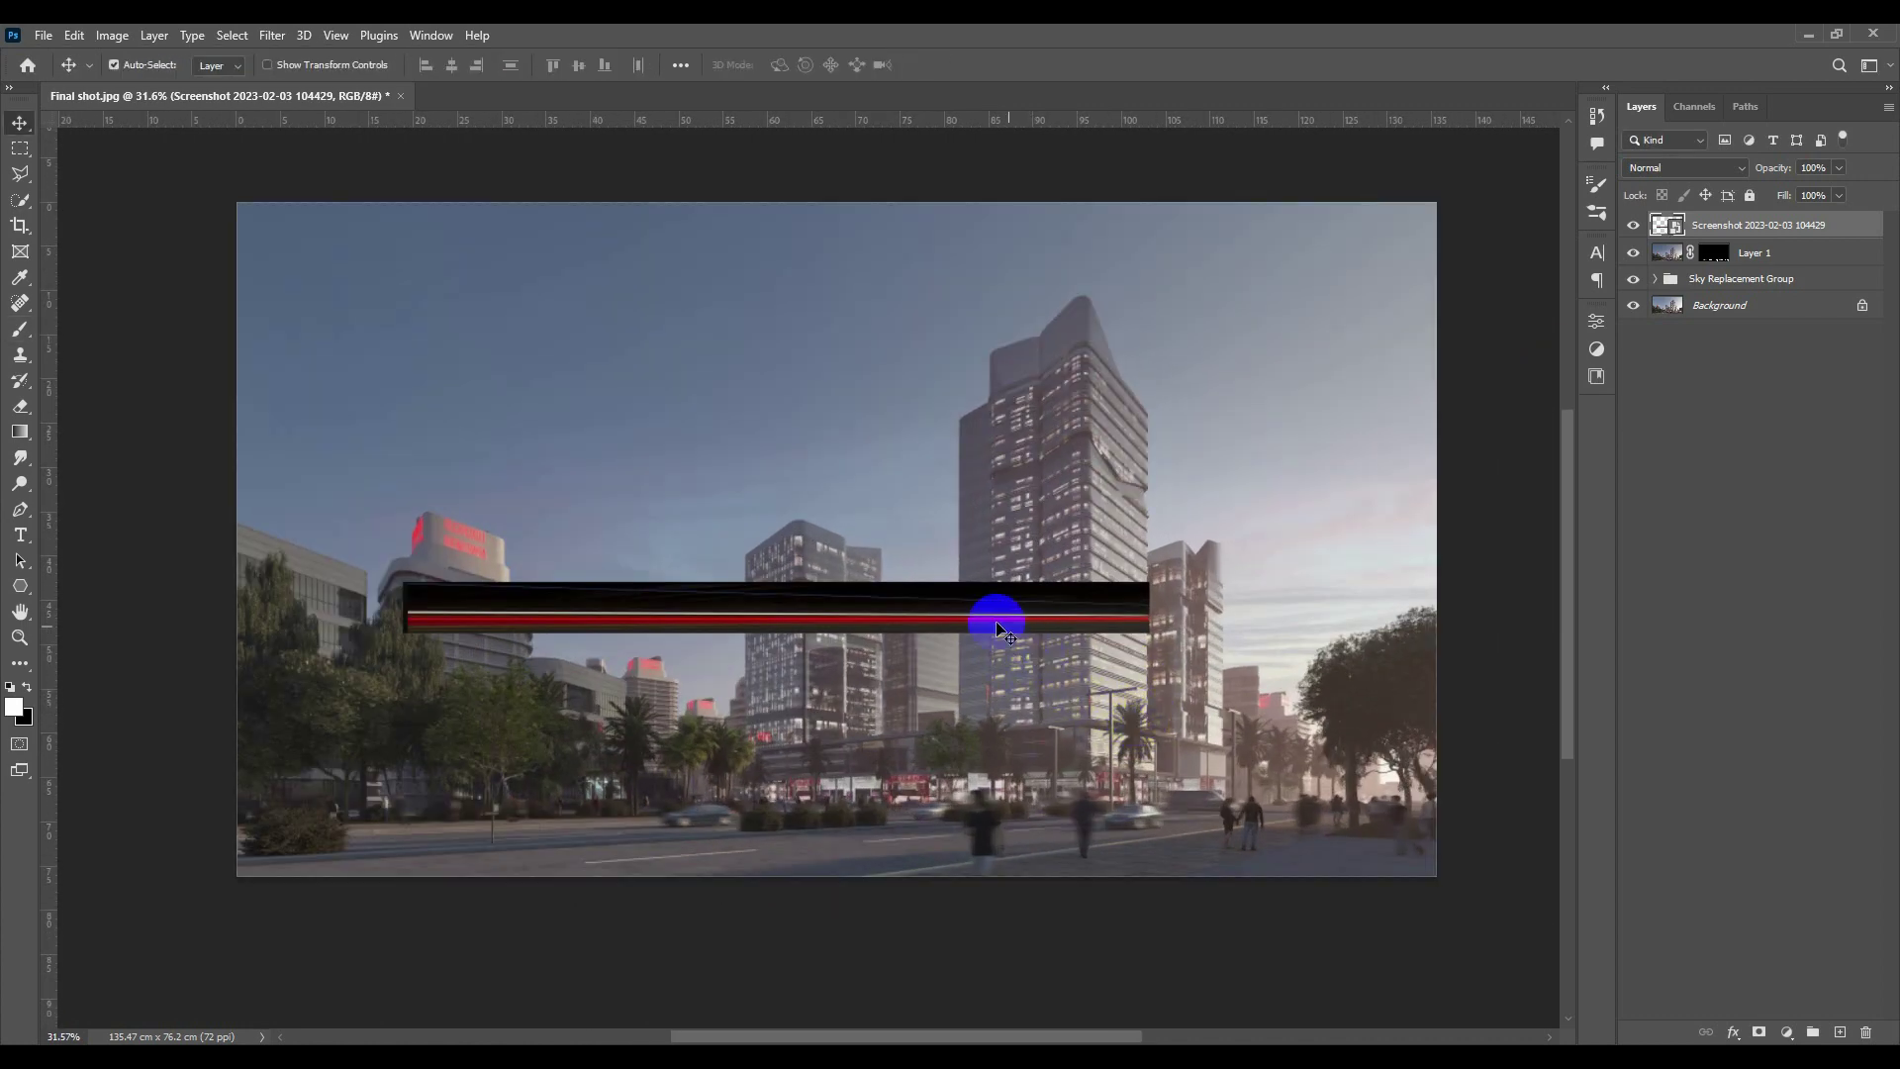
Set the light-trail layer's blend mode to Screen and move the strip down towards the street.
click(1671, 176)
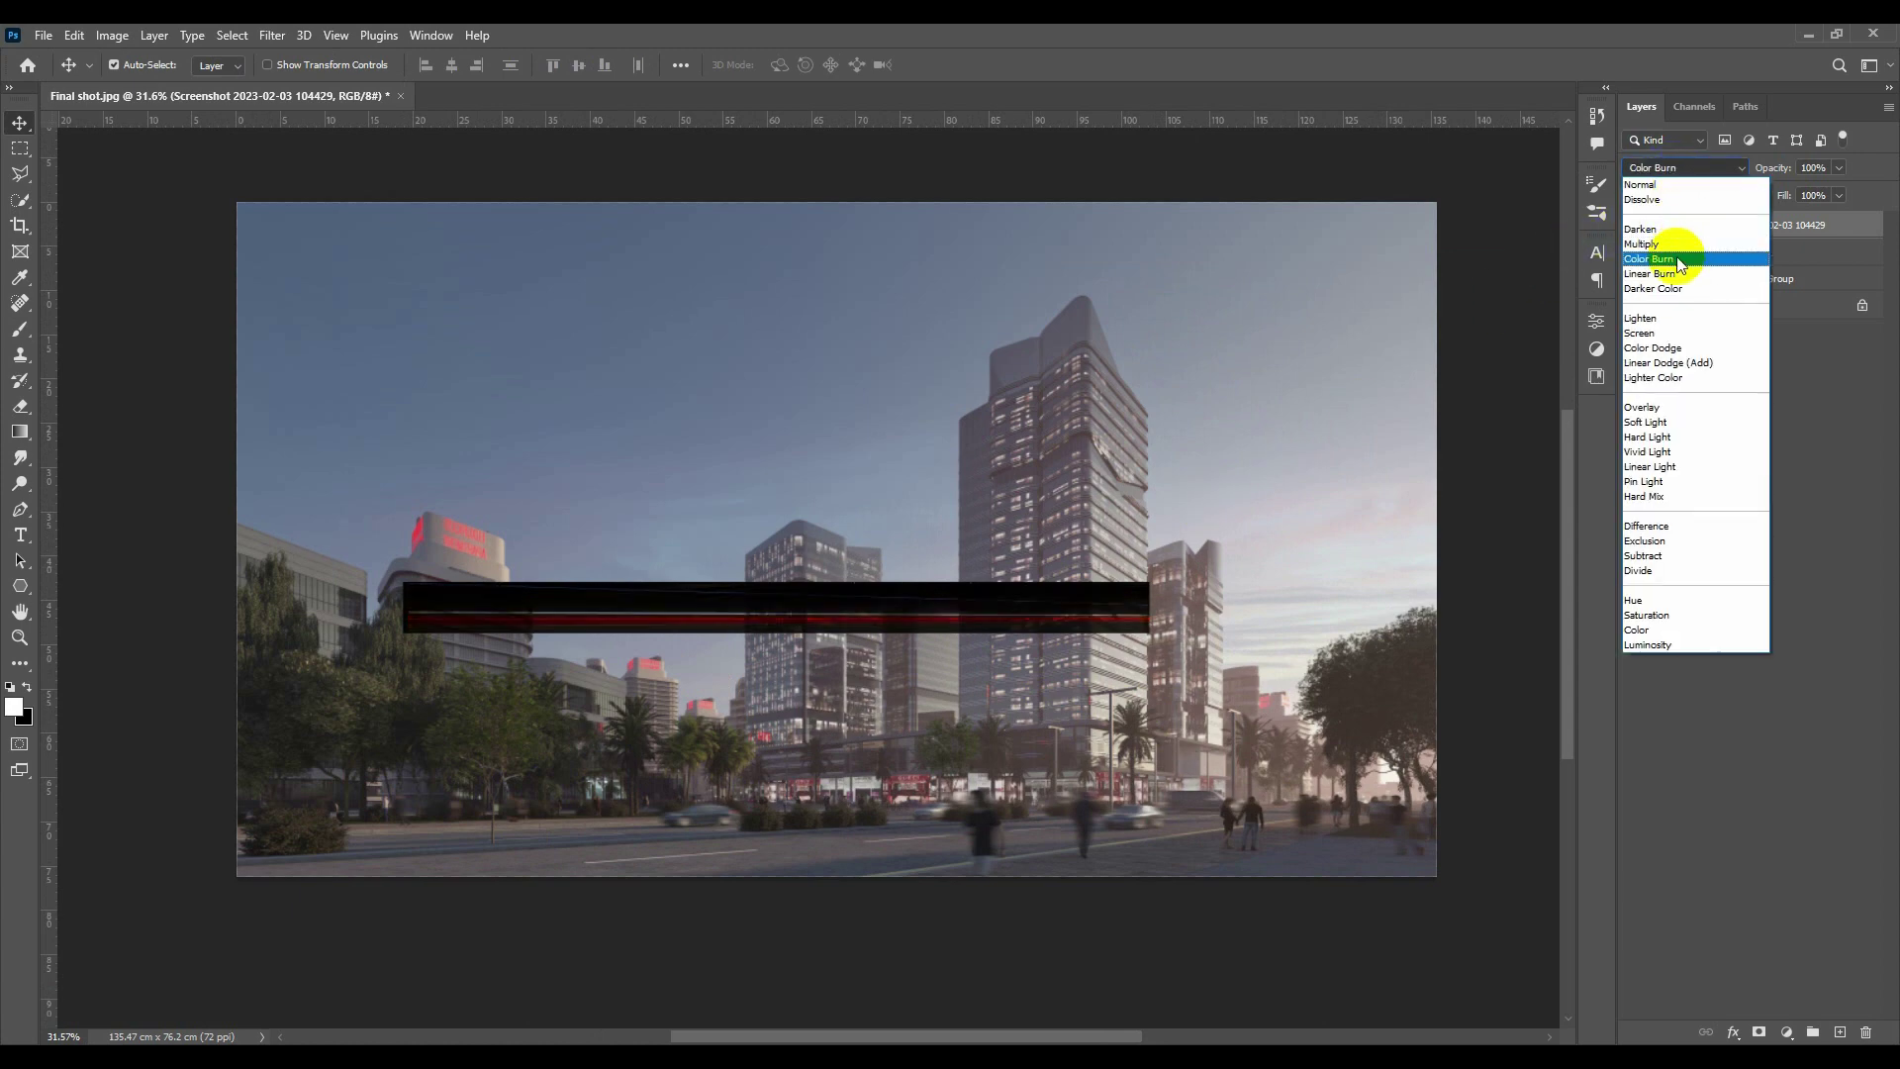
click(1664, 334)
mouse_move(824, 614)
mouse_down()
mouse_move(905, 660)
mouse_move(913, 699)
mouse_up()
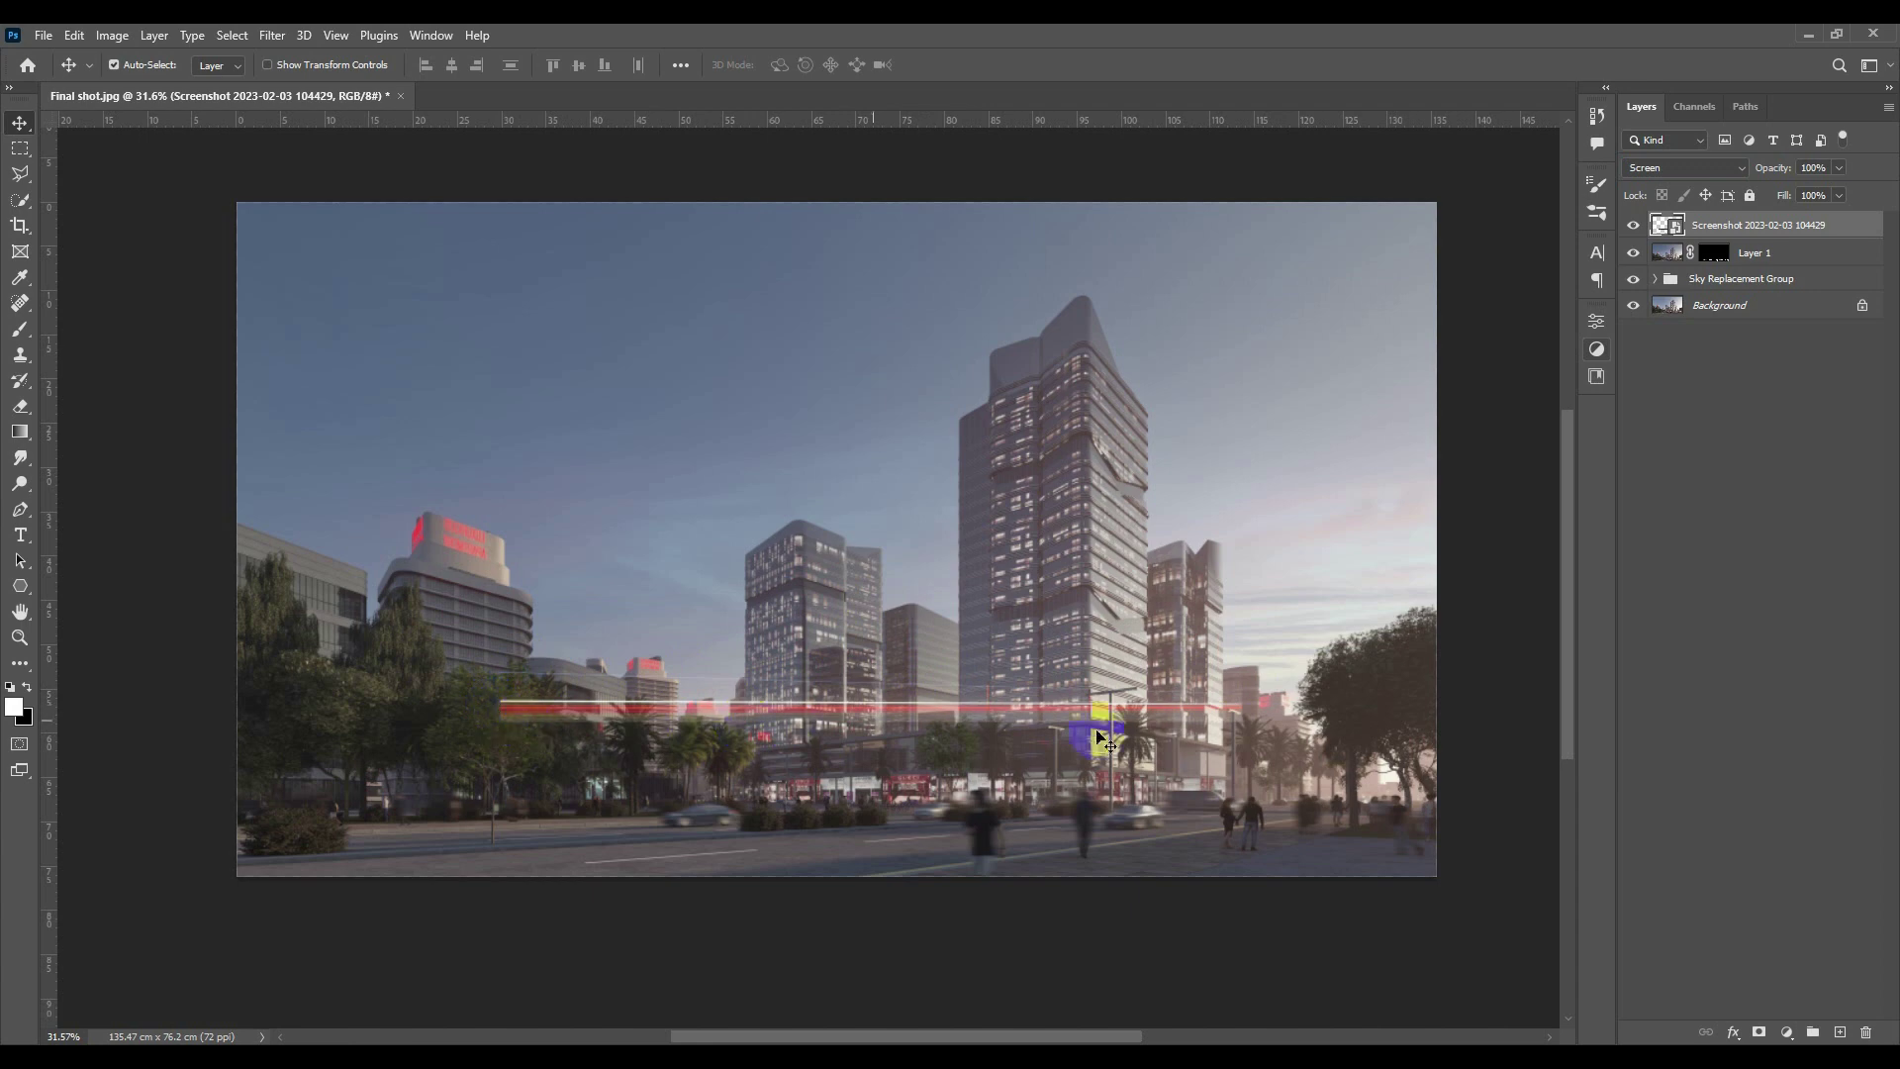
Set the light-trail layer's blend mode back to Normal and rasterize the layer.
click(1699, 167)
click(1673, 186)
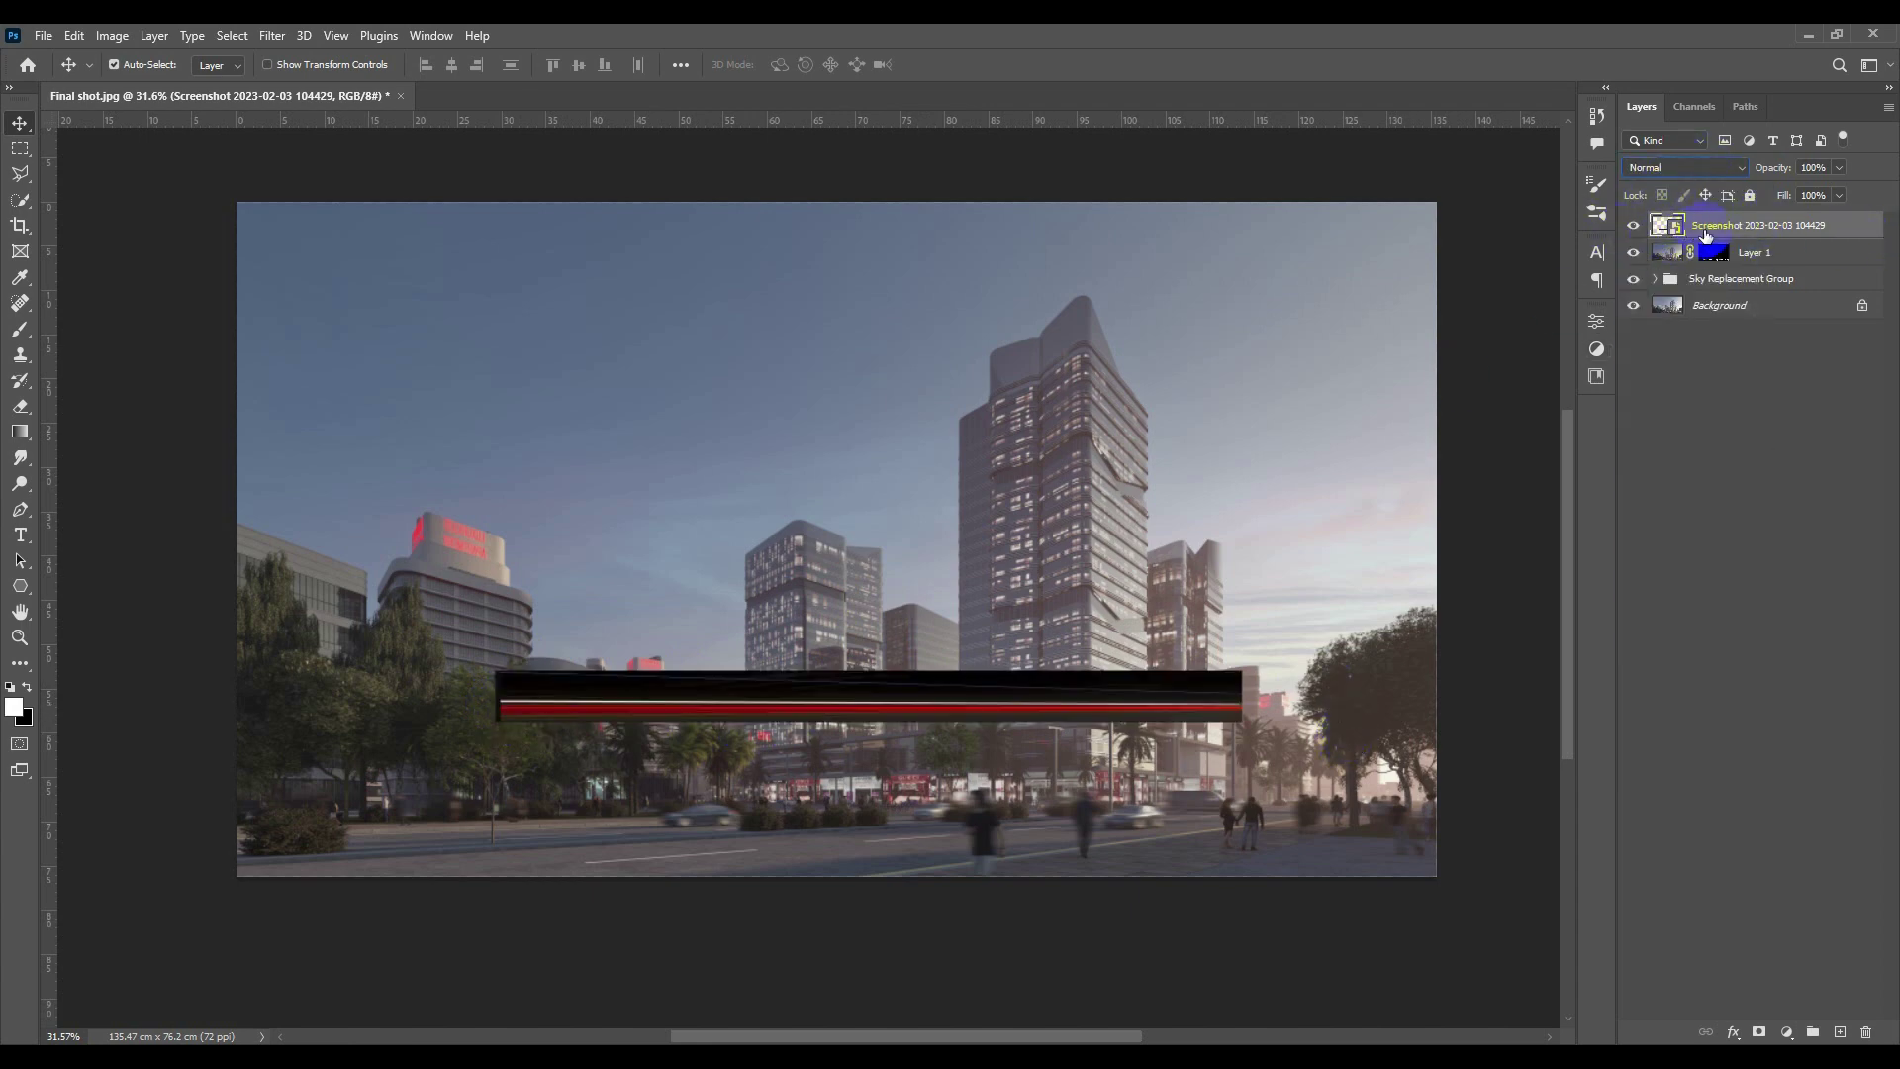
right_click(1735, 231)
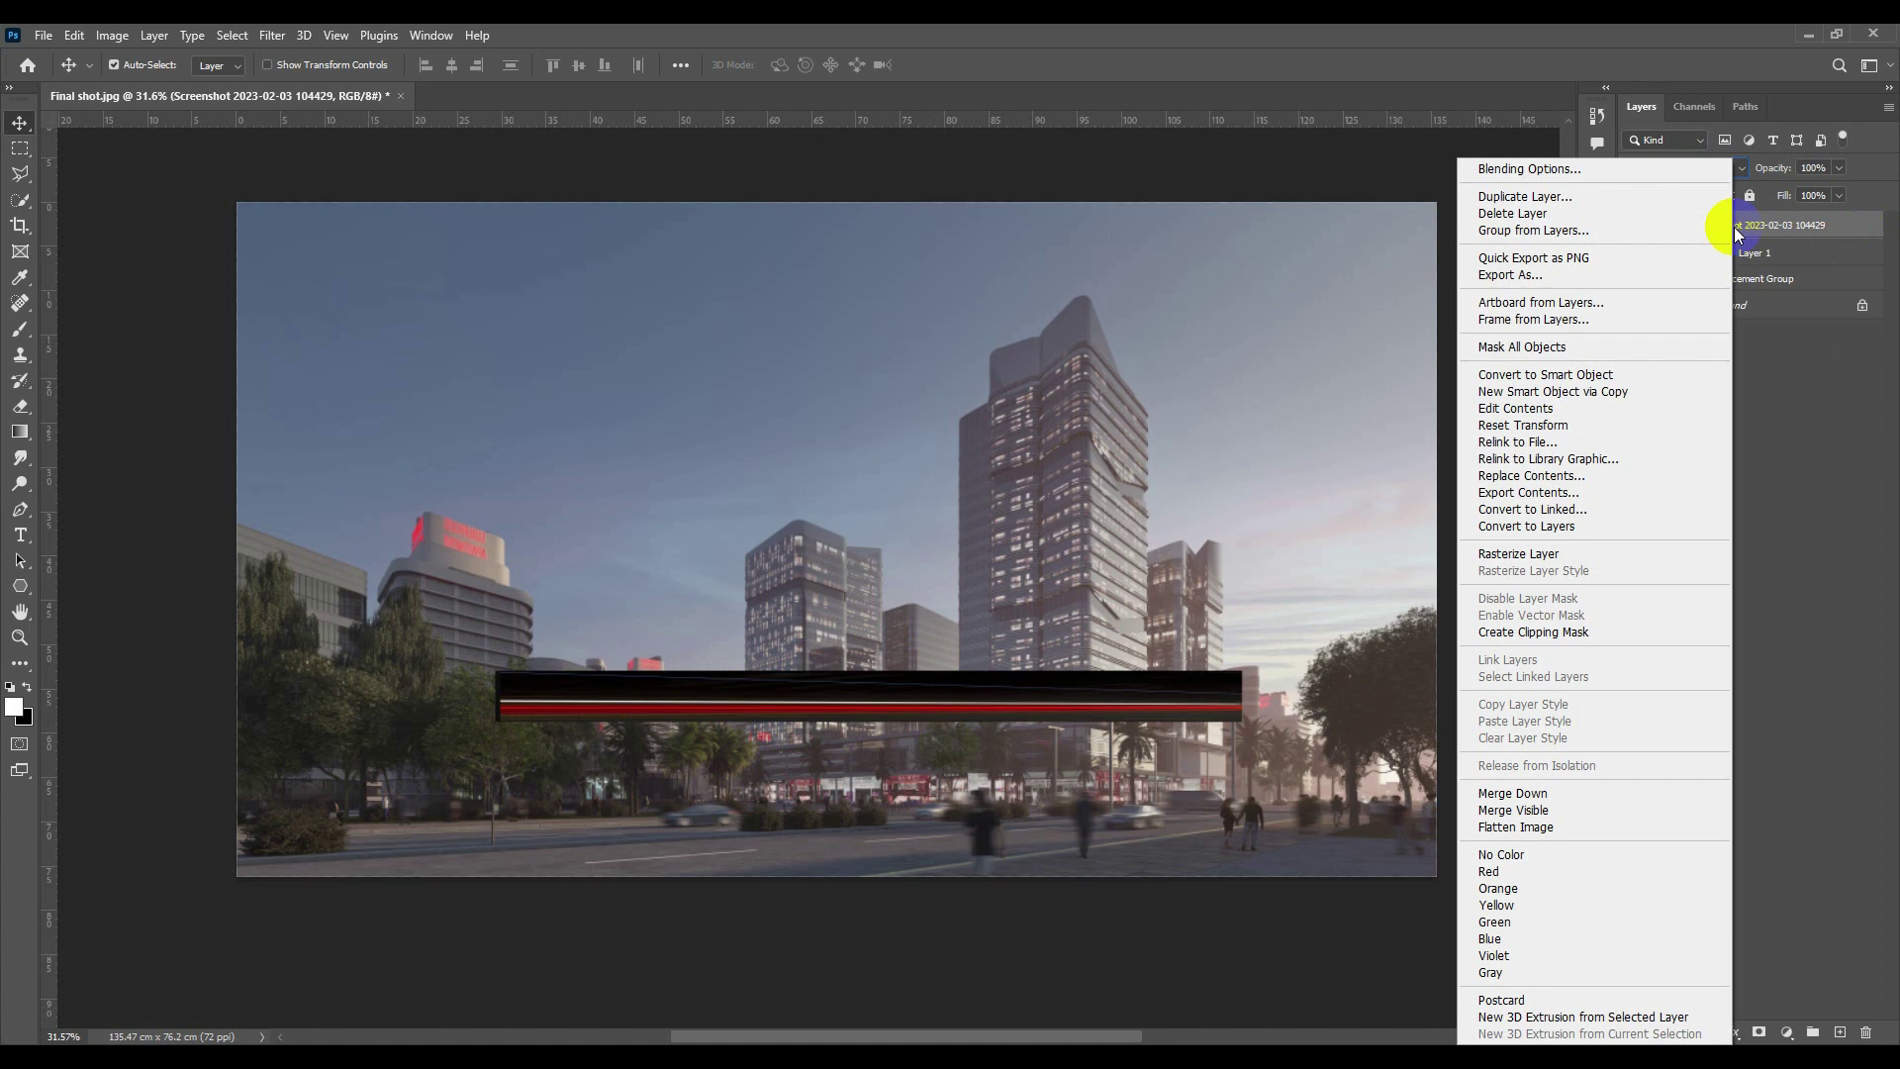
click(1565, 556)
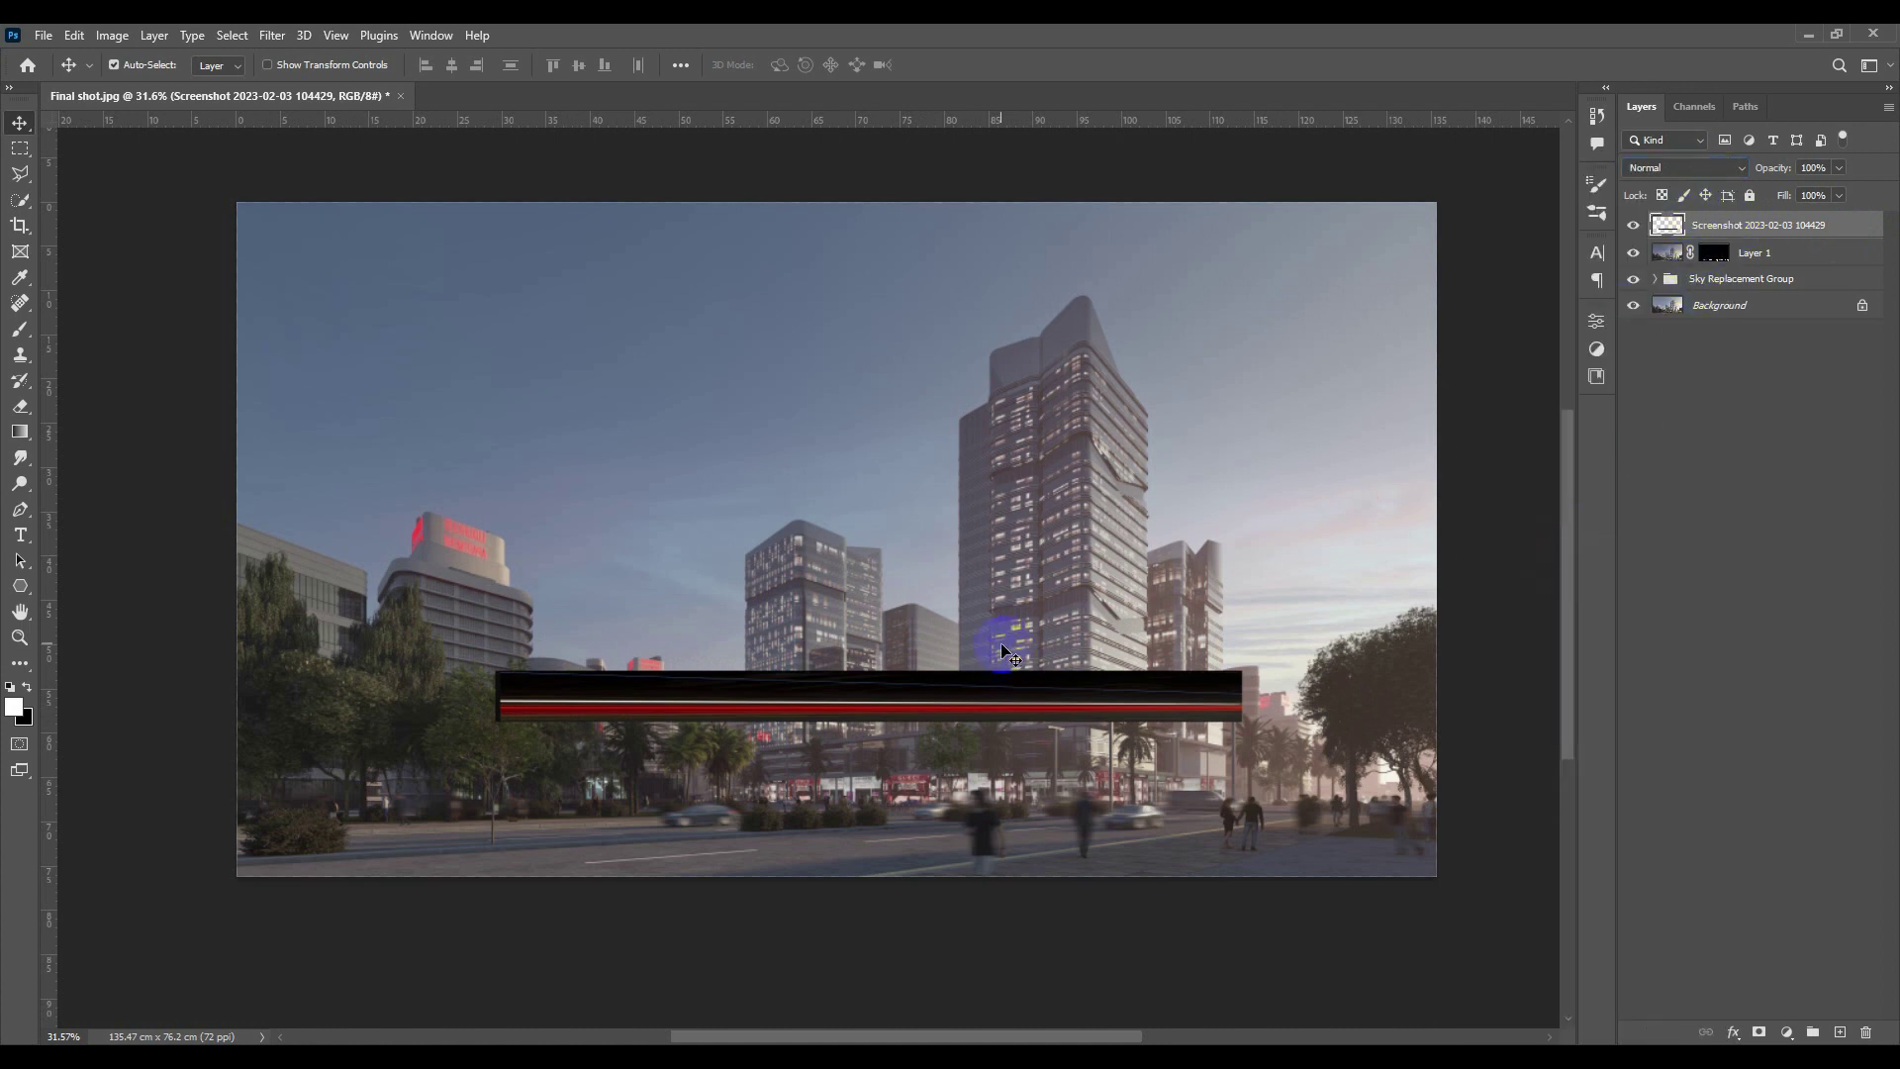
Erase the black areas above and below the red trail and soften its ends with a soft 114 px eraser.
click(20, 407)
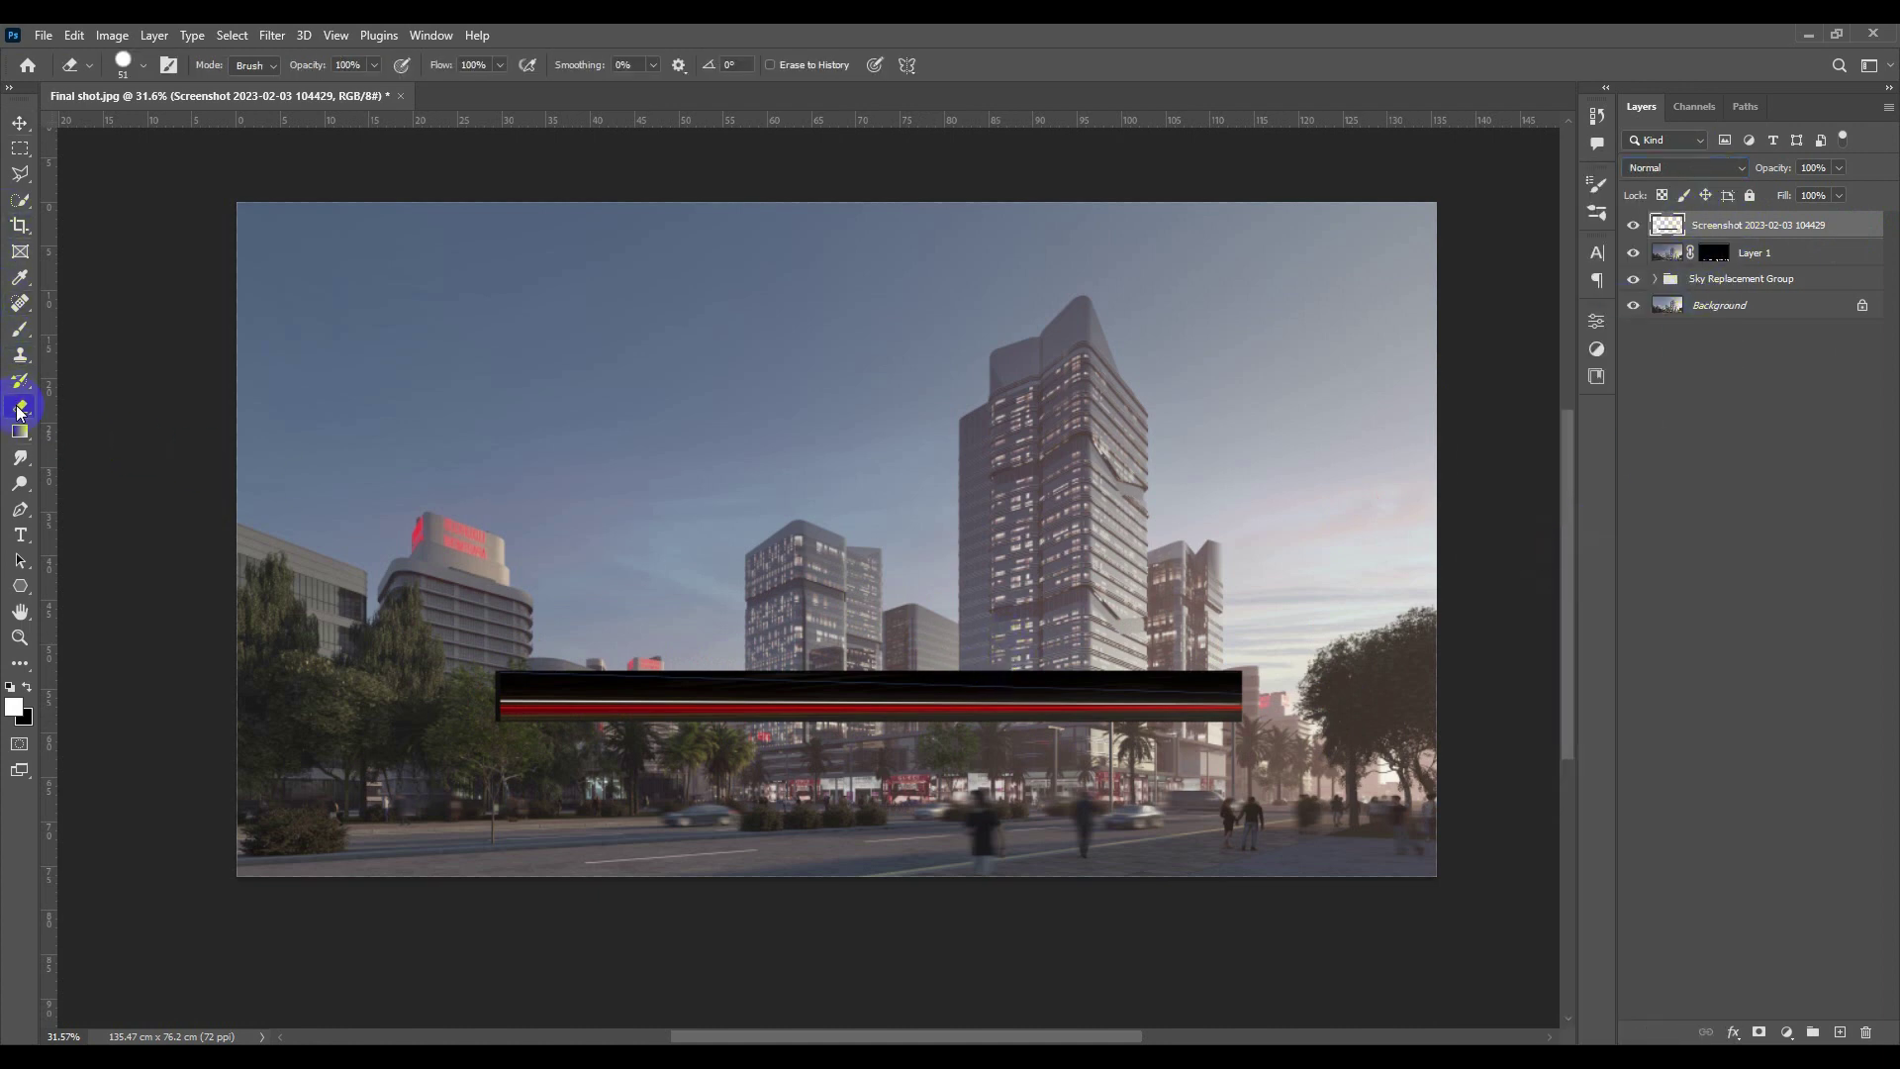
drag(687, 628, 715, 627)
mouse_move(1260, 671)
mouse_down()
mouse_move(462, 650)
mouse_move(515, 661)
mouse_up()
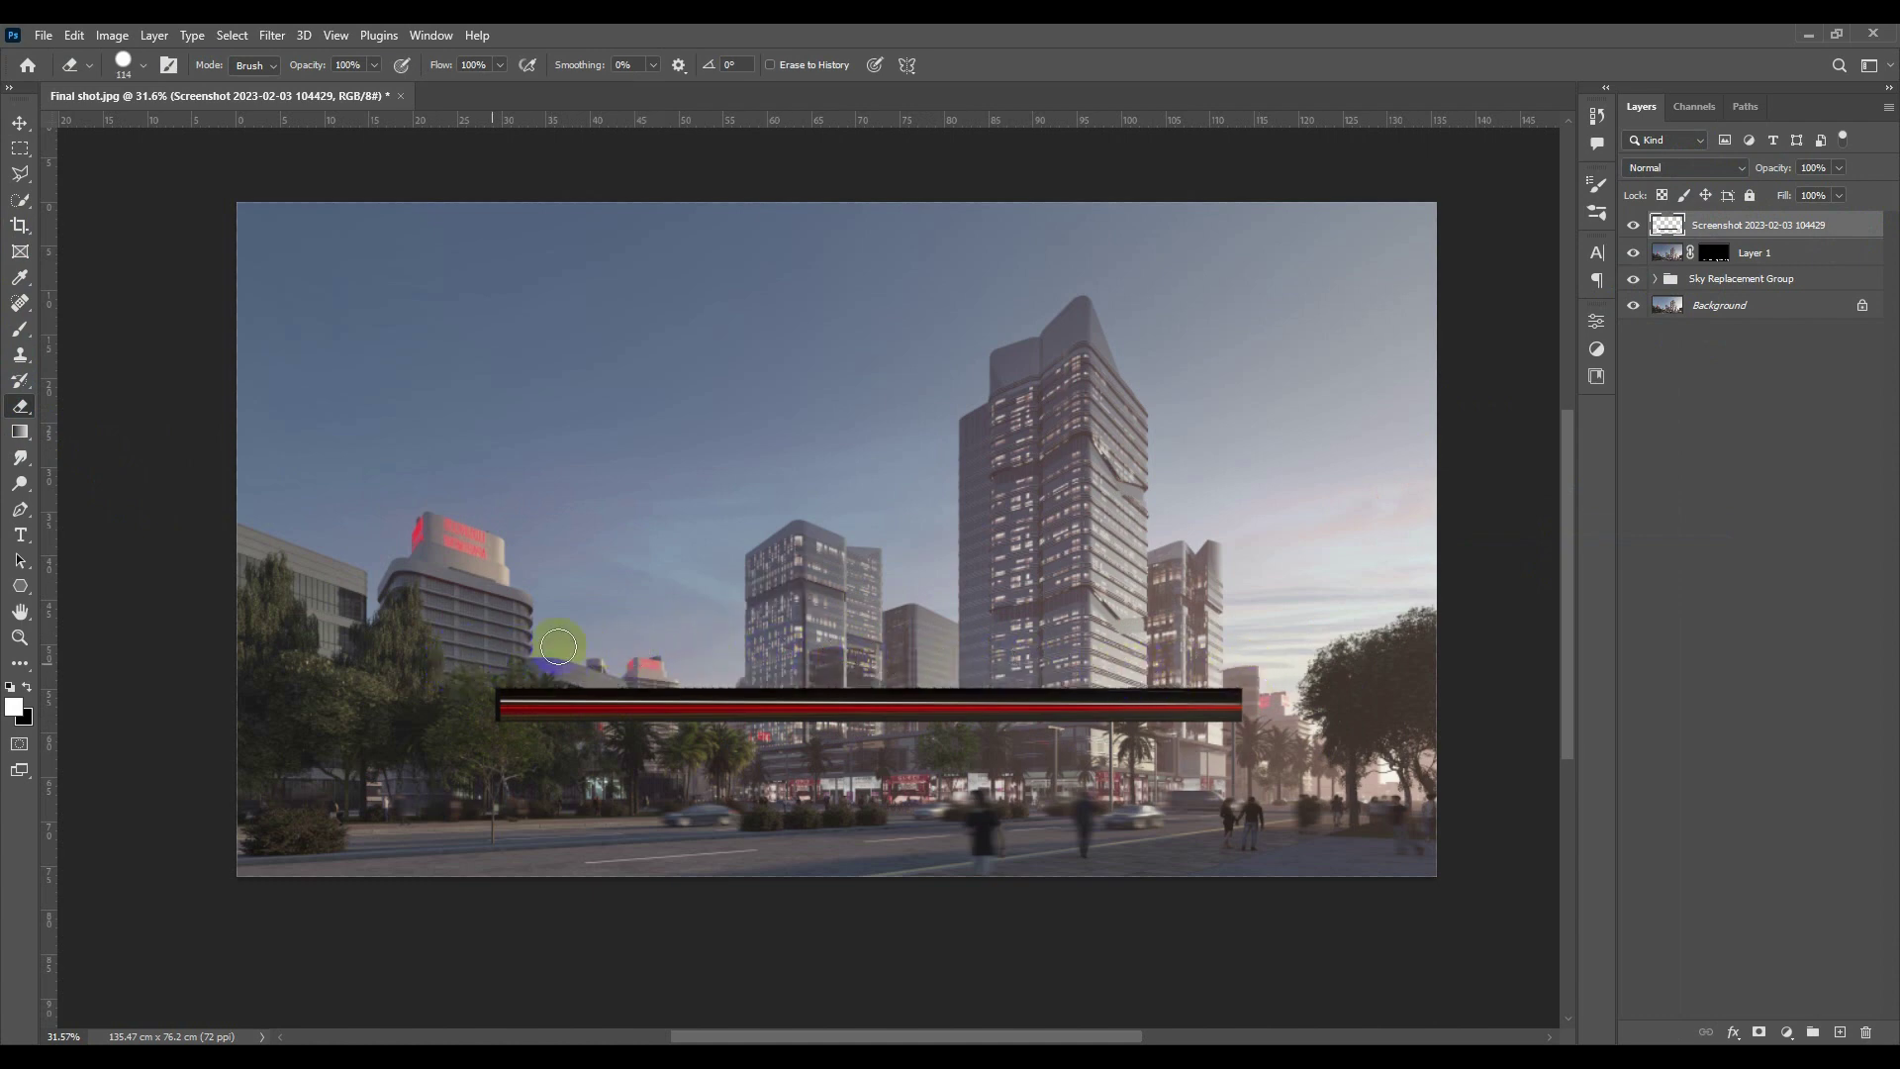
right_click(599, 576)
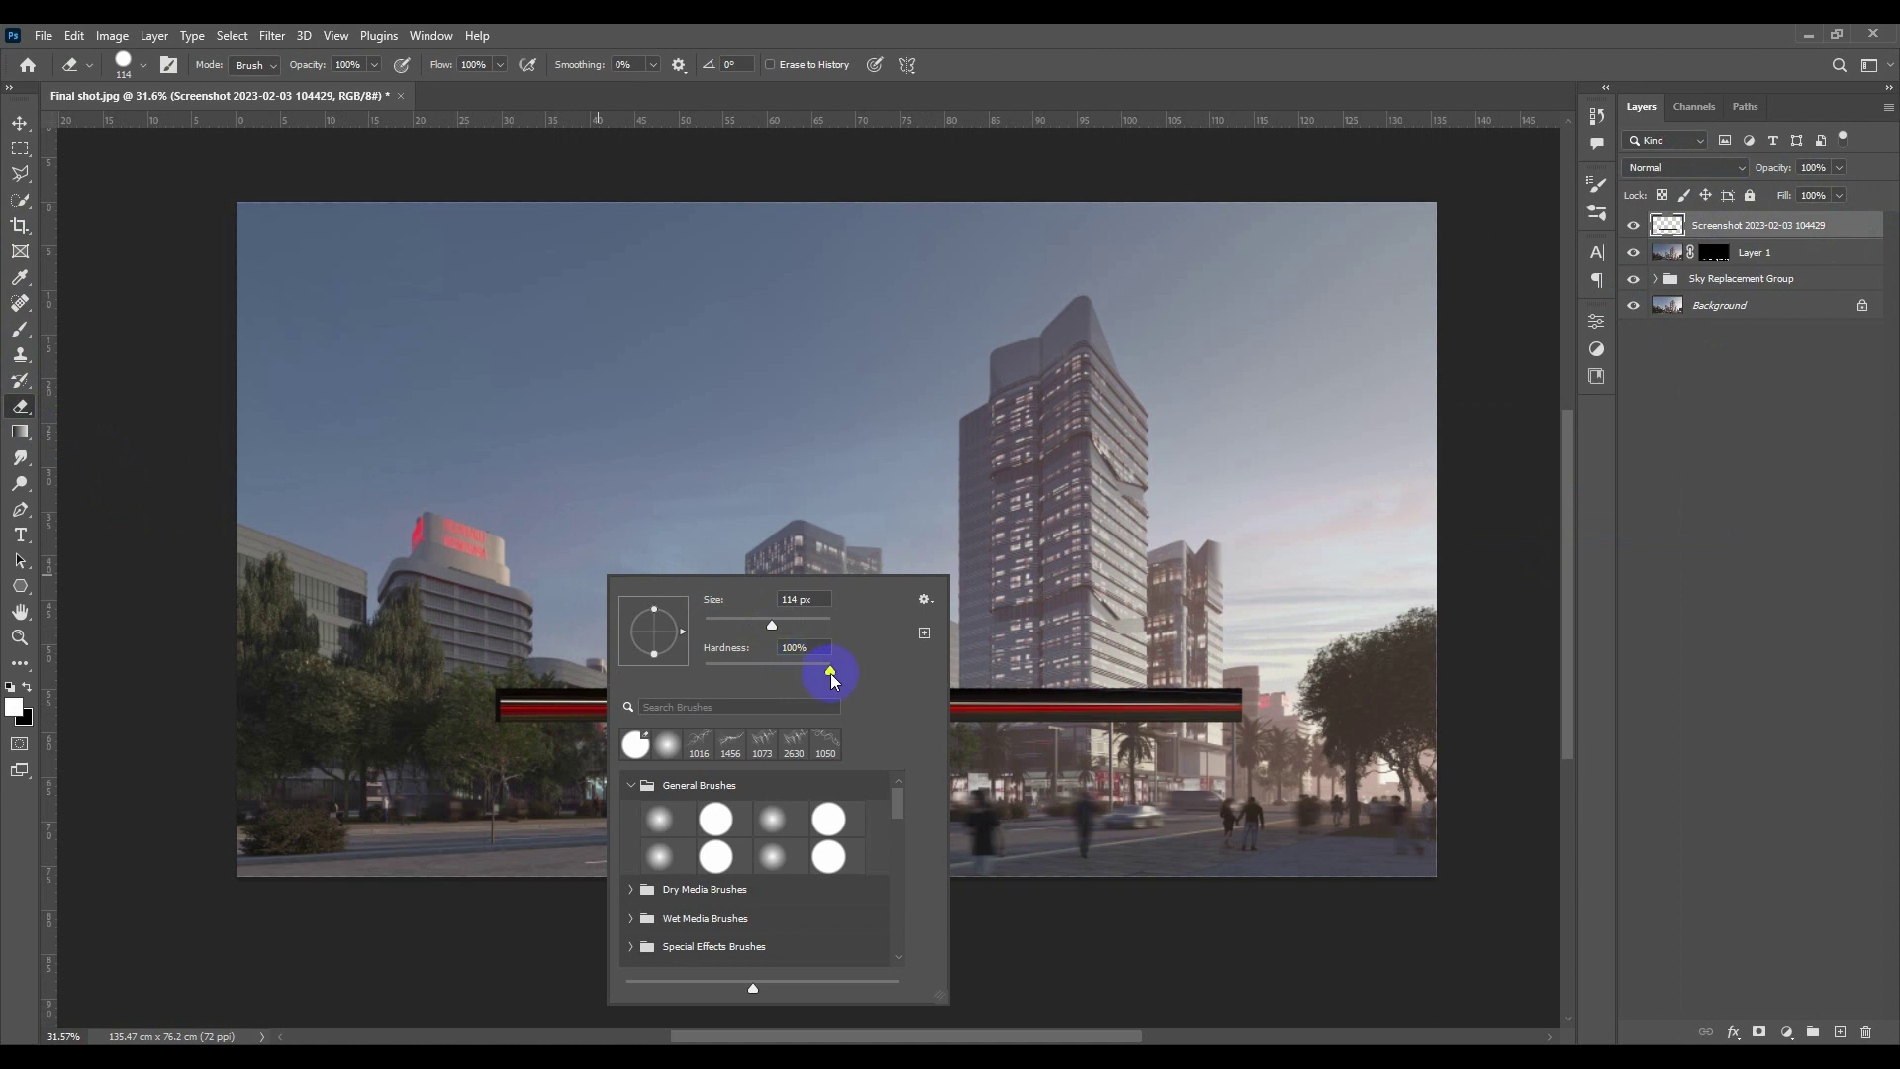
click(475, 679)
mouse_move(475, 679)
mouse_down()
mouse_move(1209, 692)
mouse_move(1233, 673)
mouse_move(1242, 740)
mouse_up()
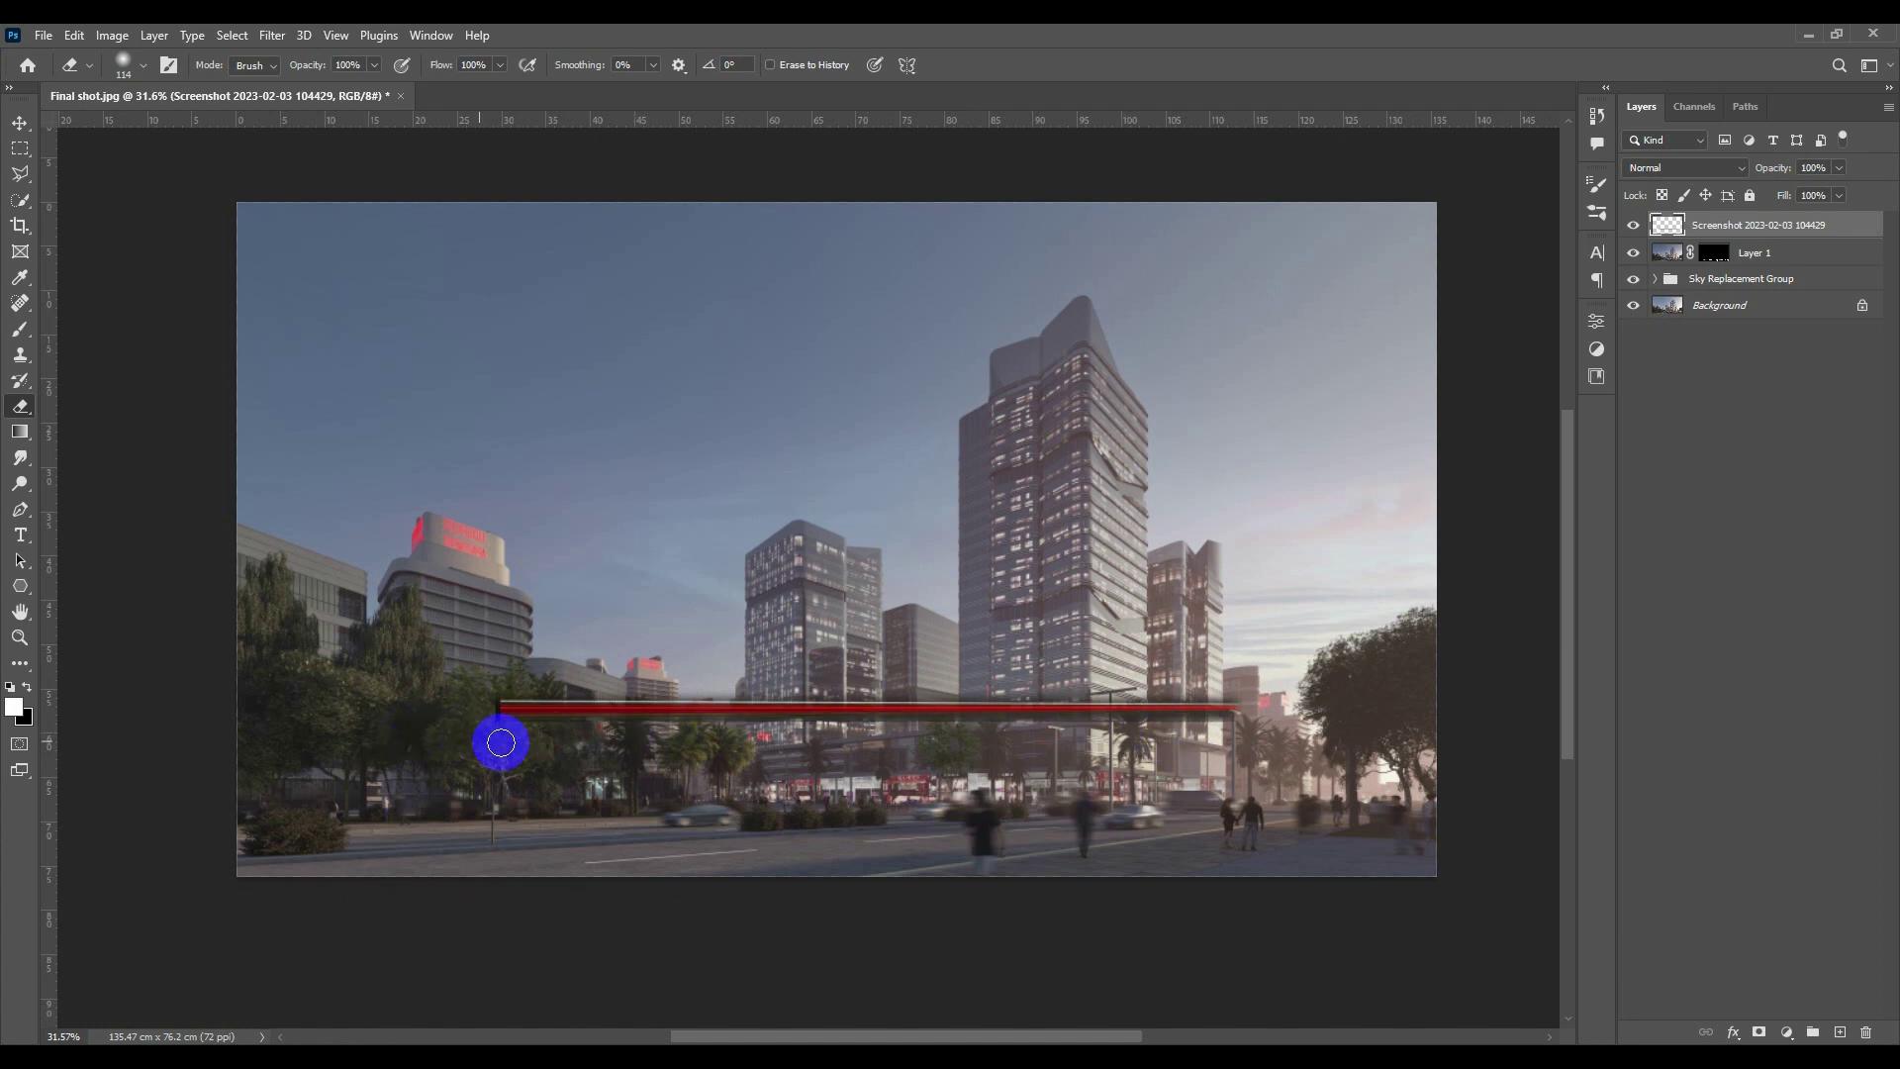
click(1211, 731)
Duplicate the red light trail and position the copy parallel to it, just above the original.
key(v)
drag(990, 706, 989, 681)
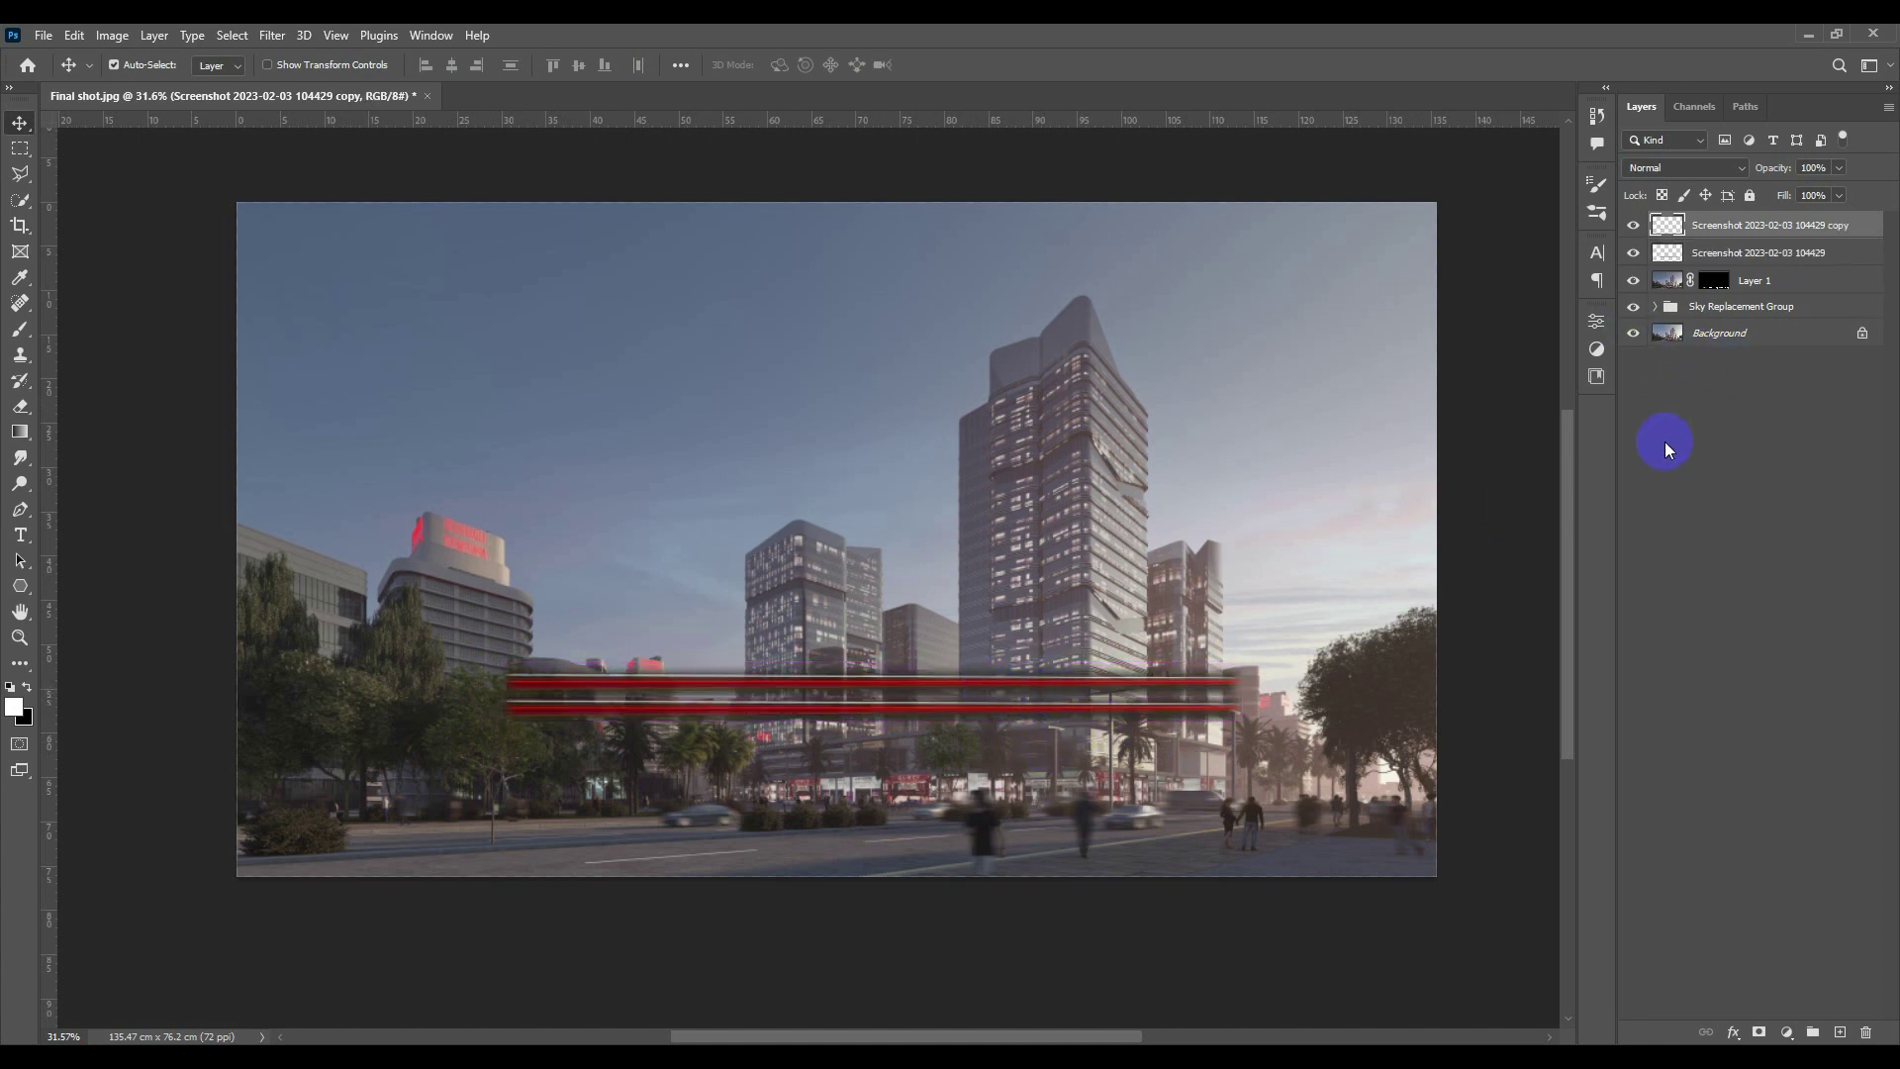
drag(1090, 680, 1145, 677)
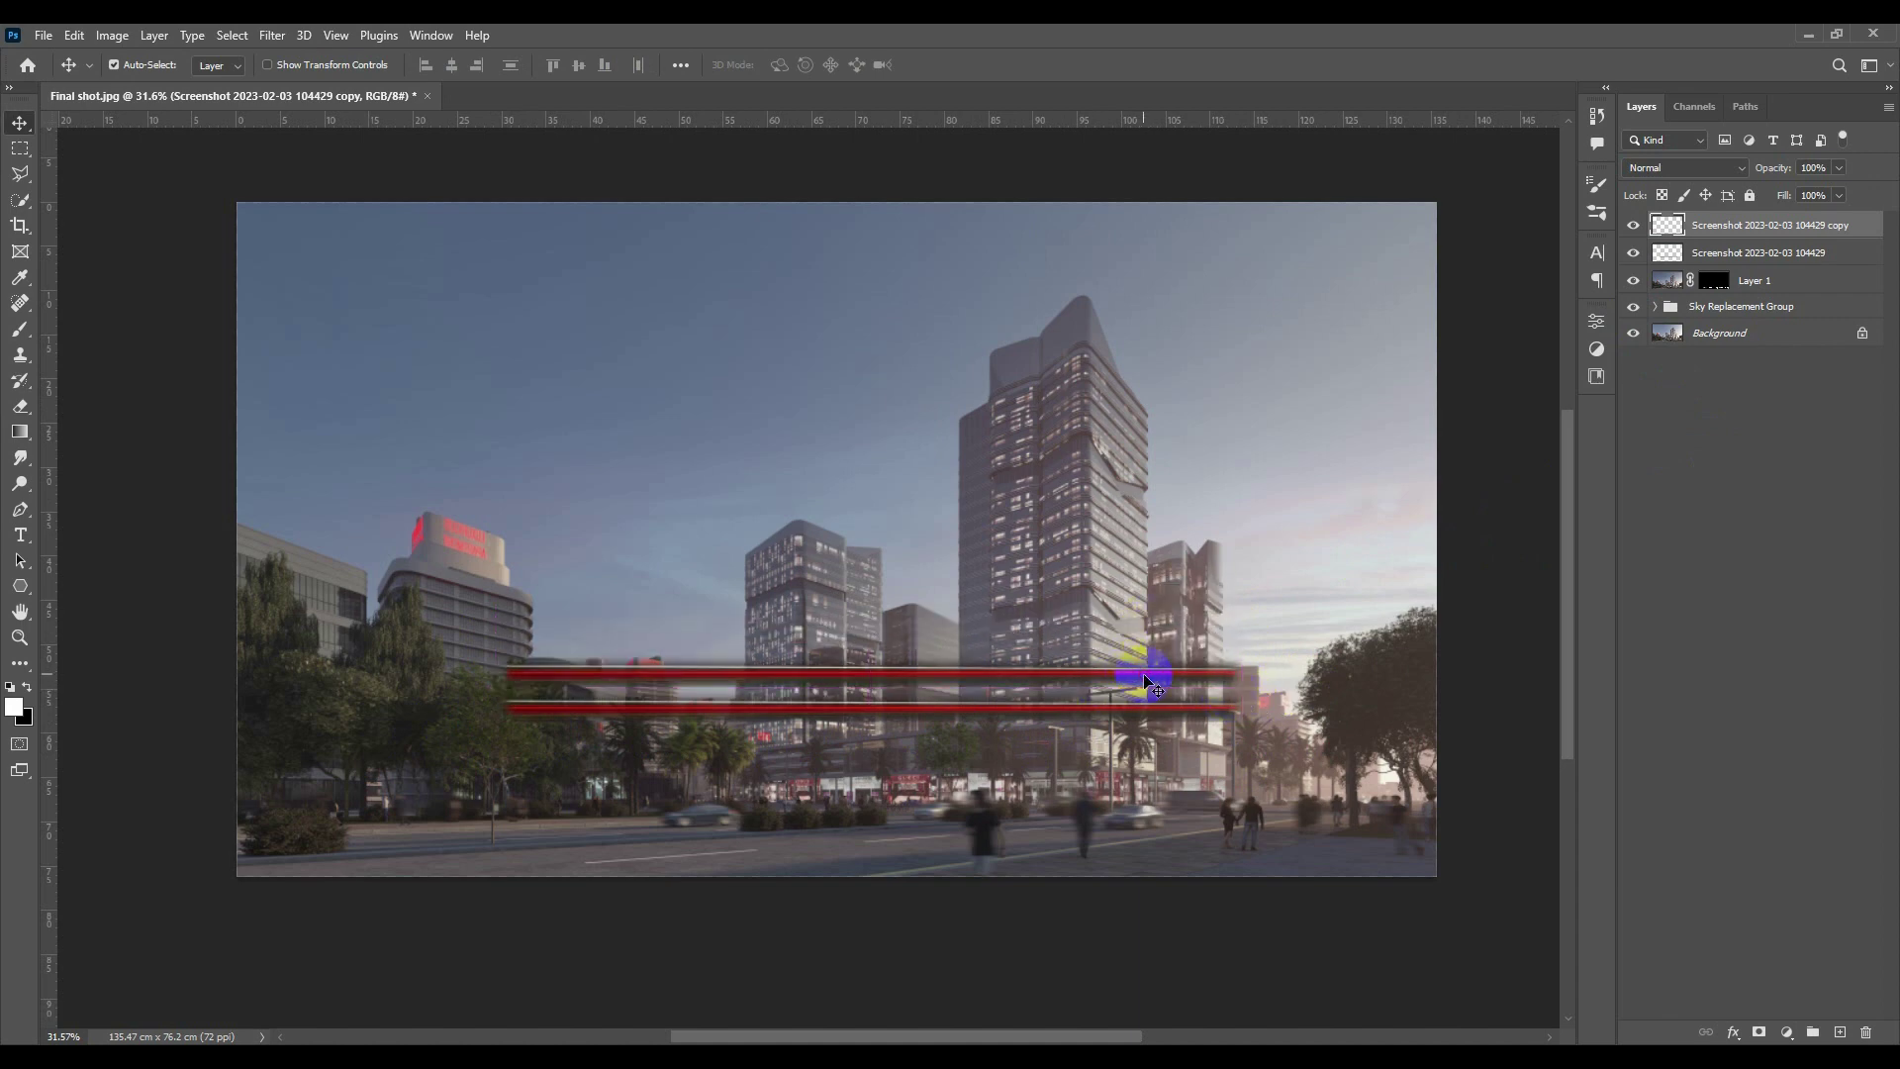
Colorize the upper trail copy blue with Hue/Saturation, using hue 197 and saturation 50.
key(ctrl+u)
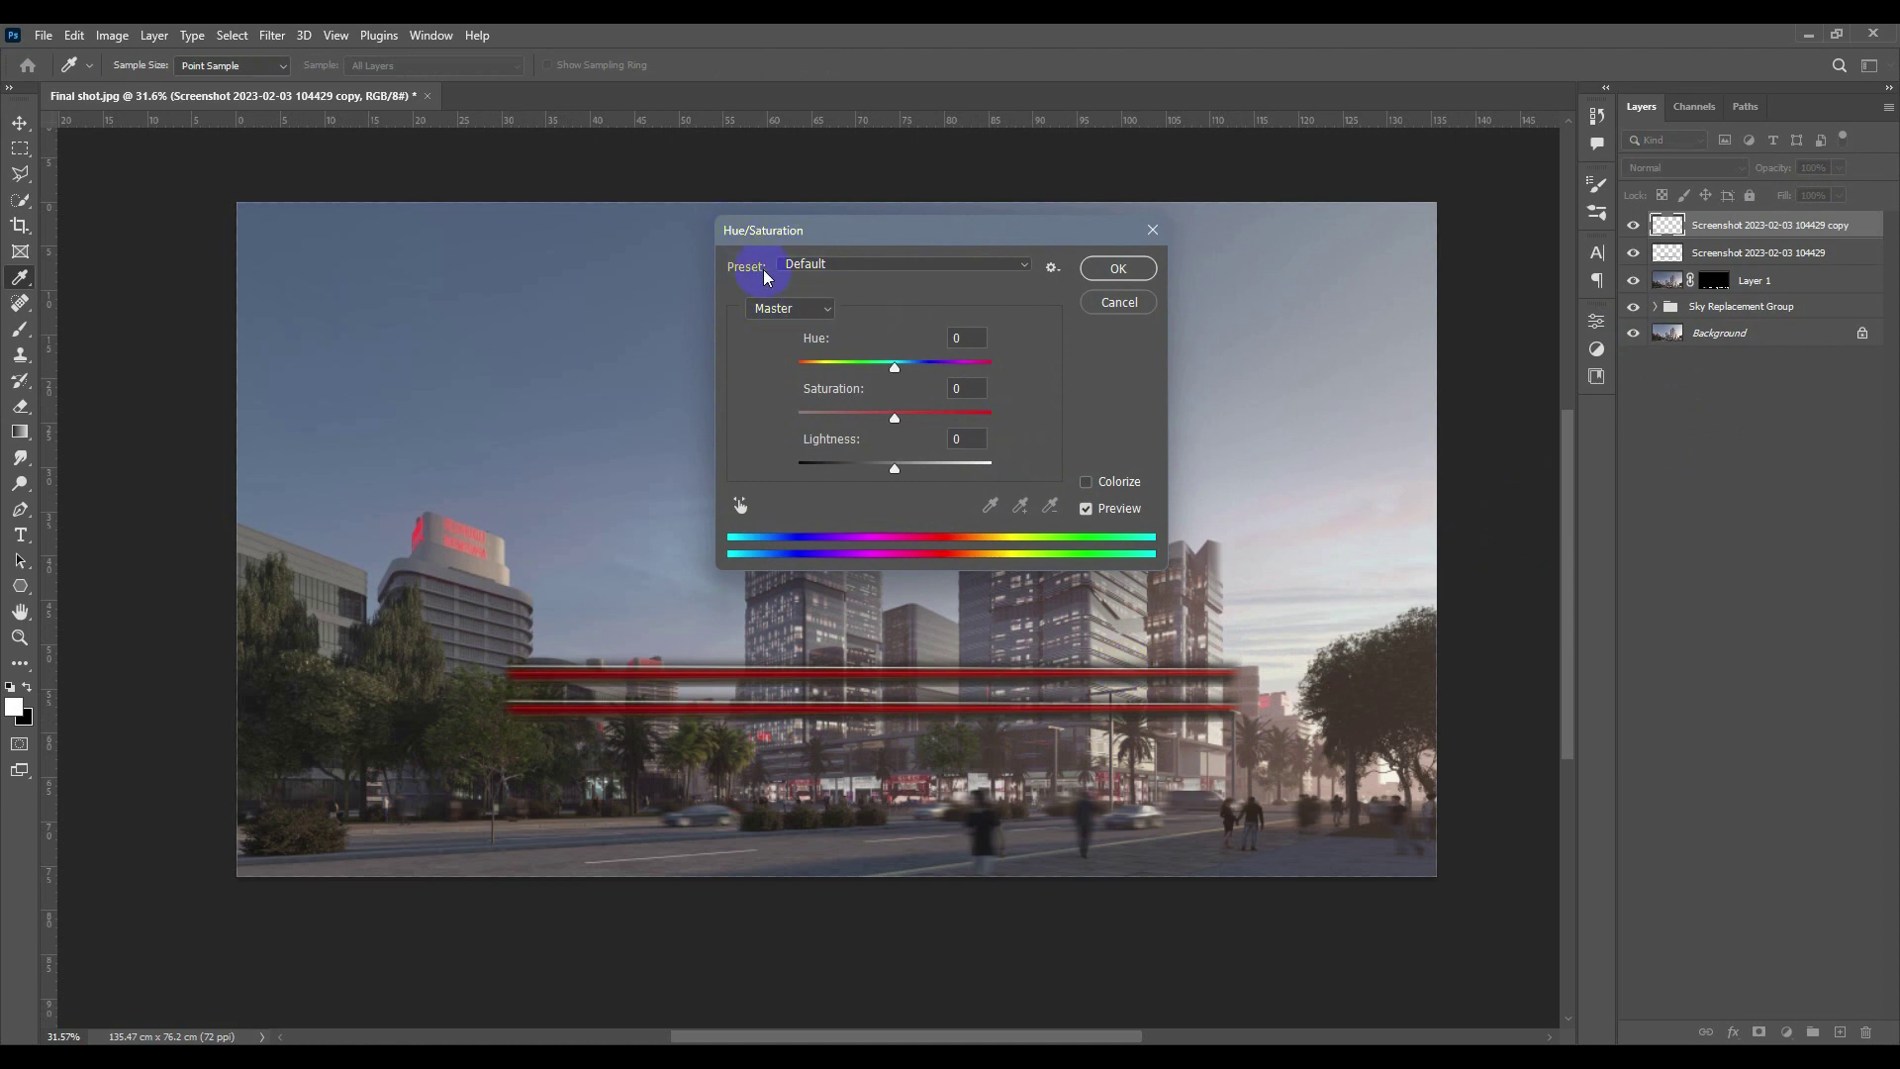
click(1088, 483)
drag(804, 370, 867, 370)
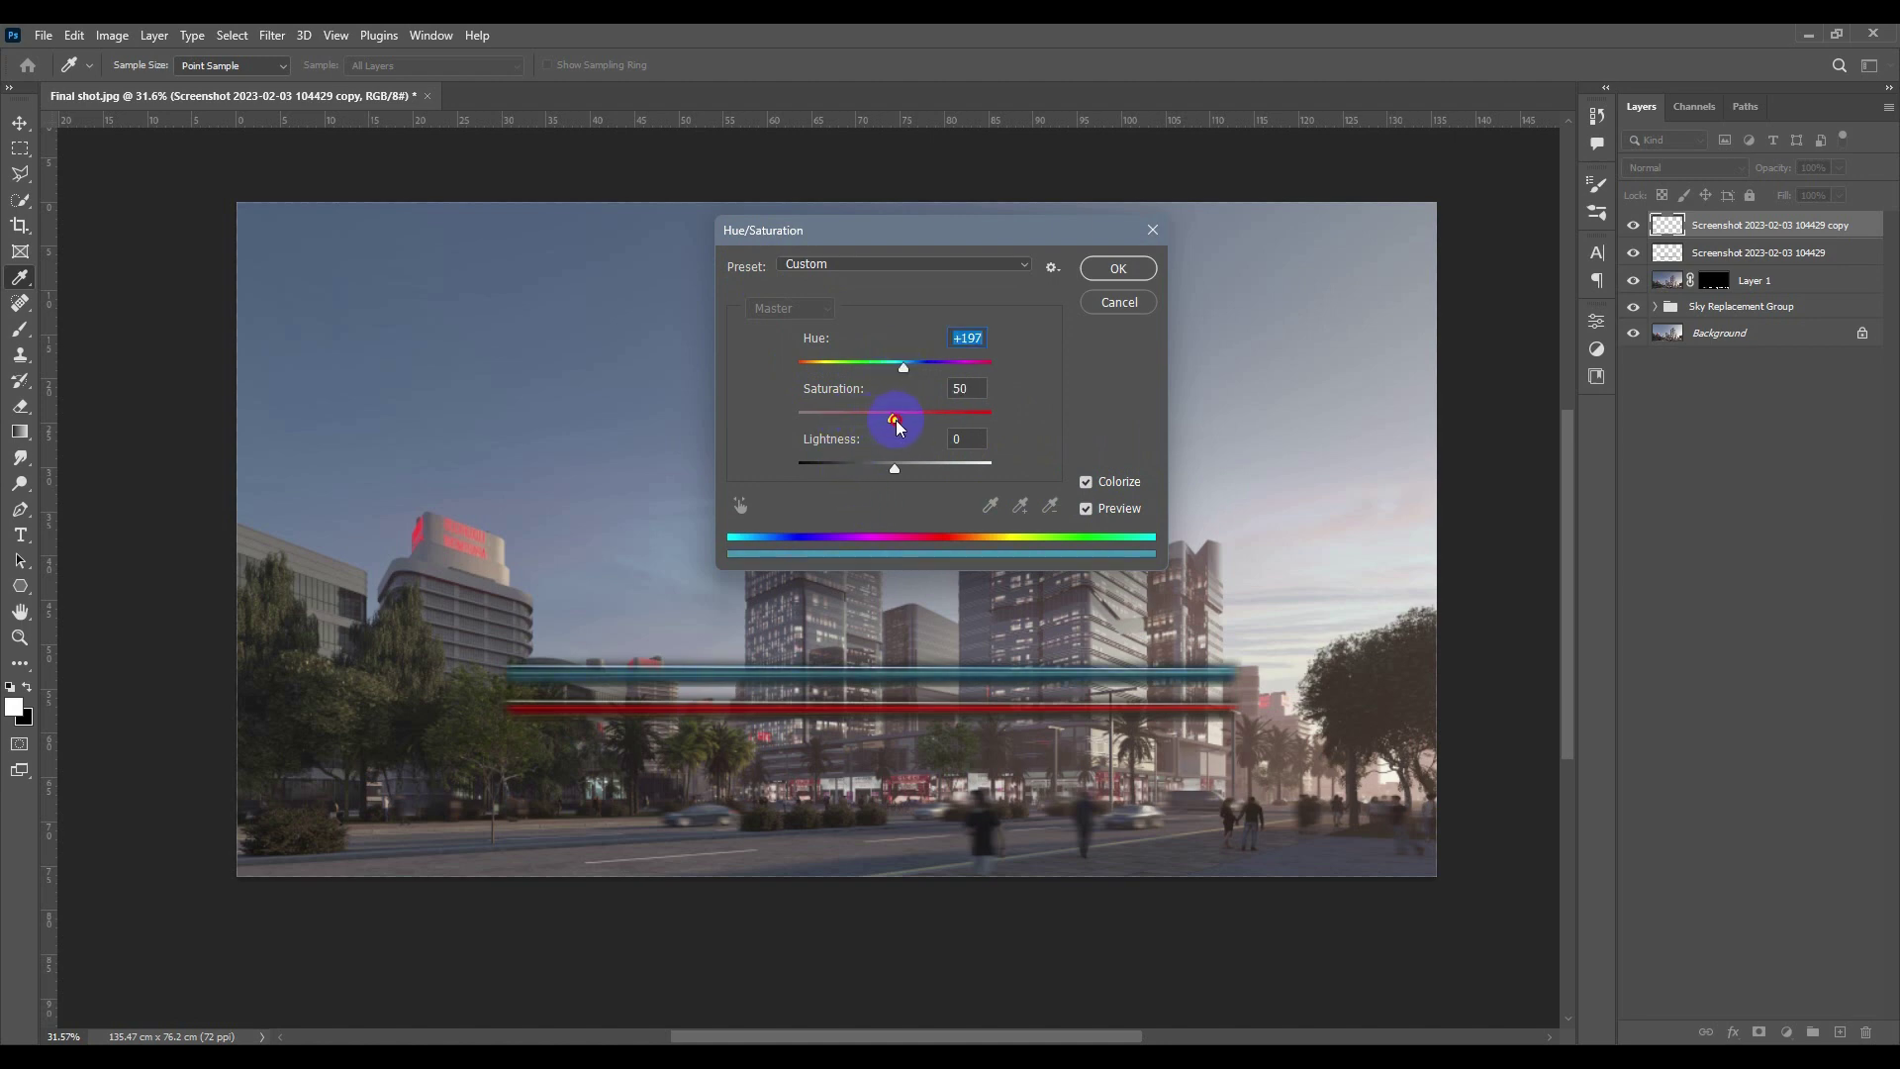
click(1130, 274)
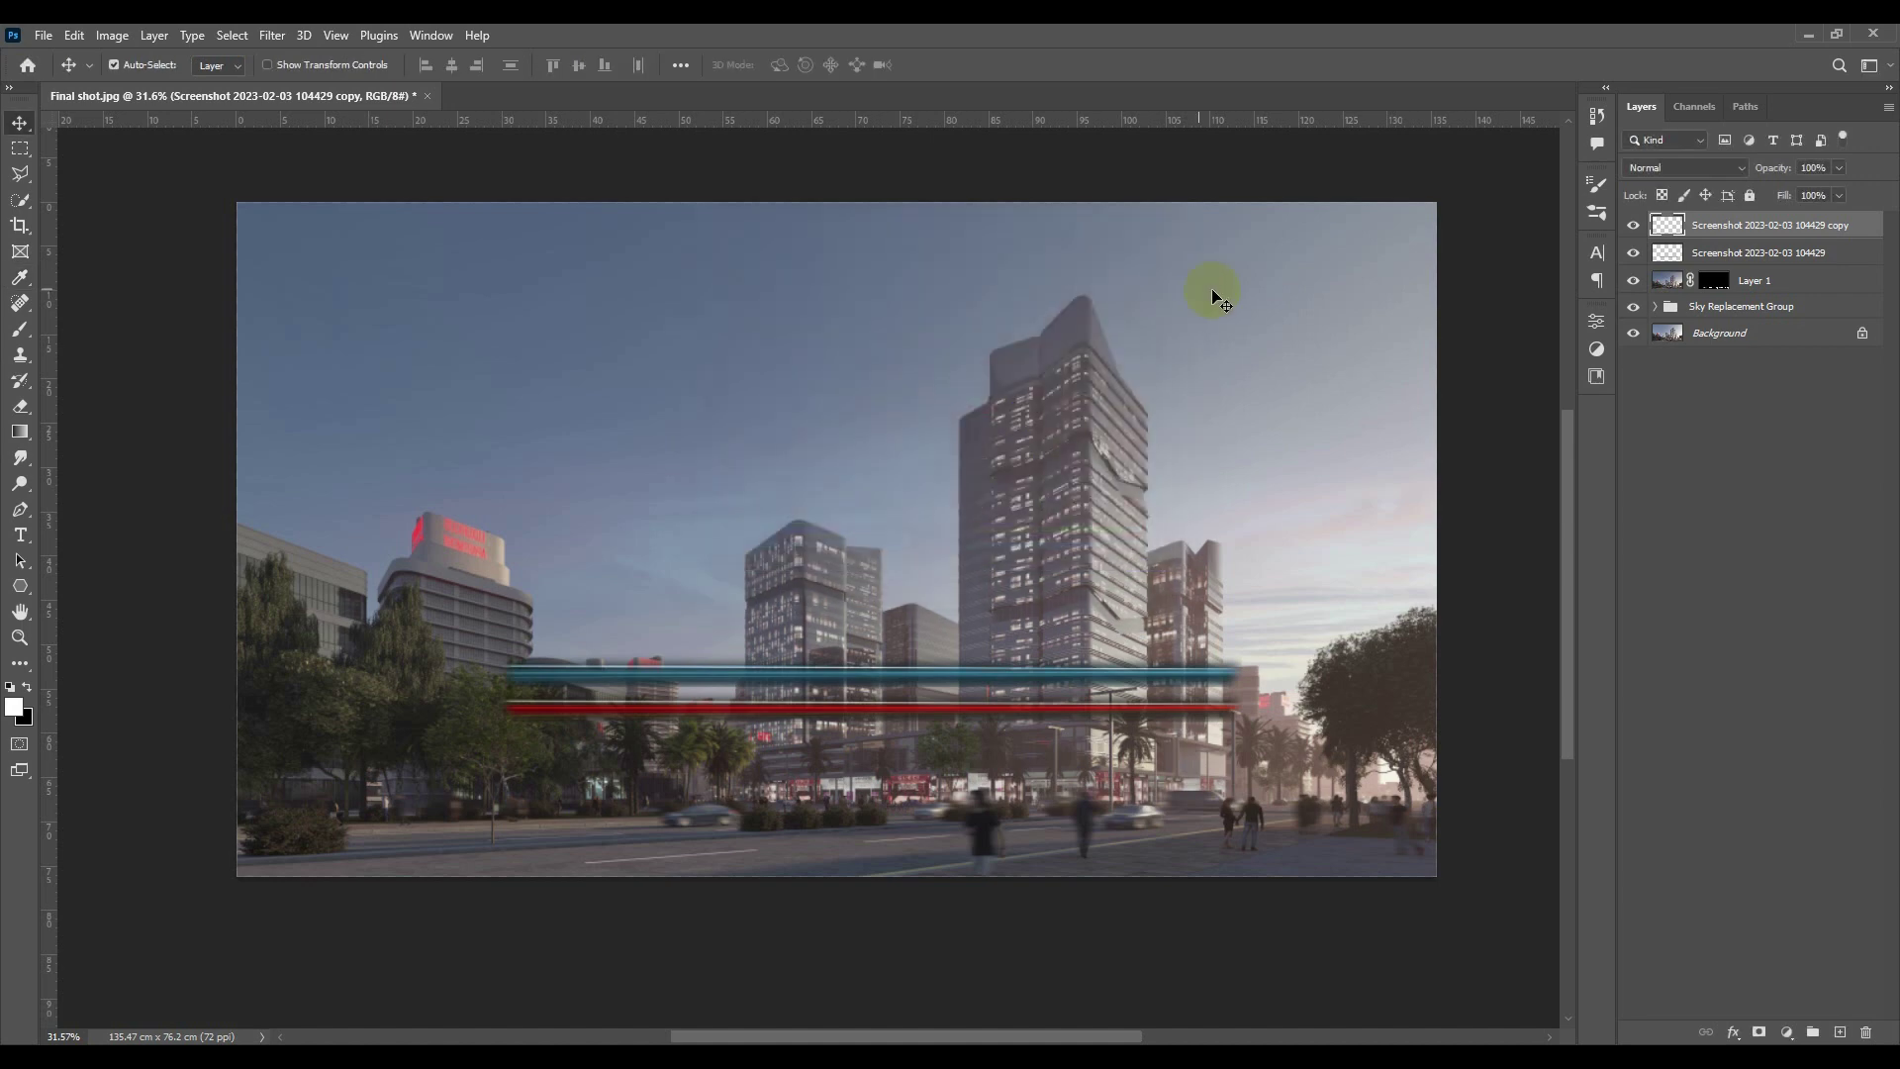
Set the blend mode of both light-trail layers to Screen.
ctrl+click(1874, 261)
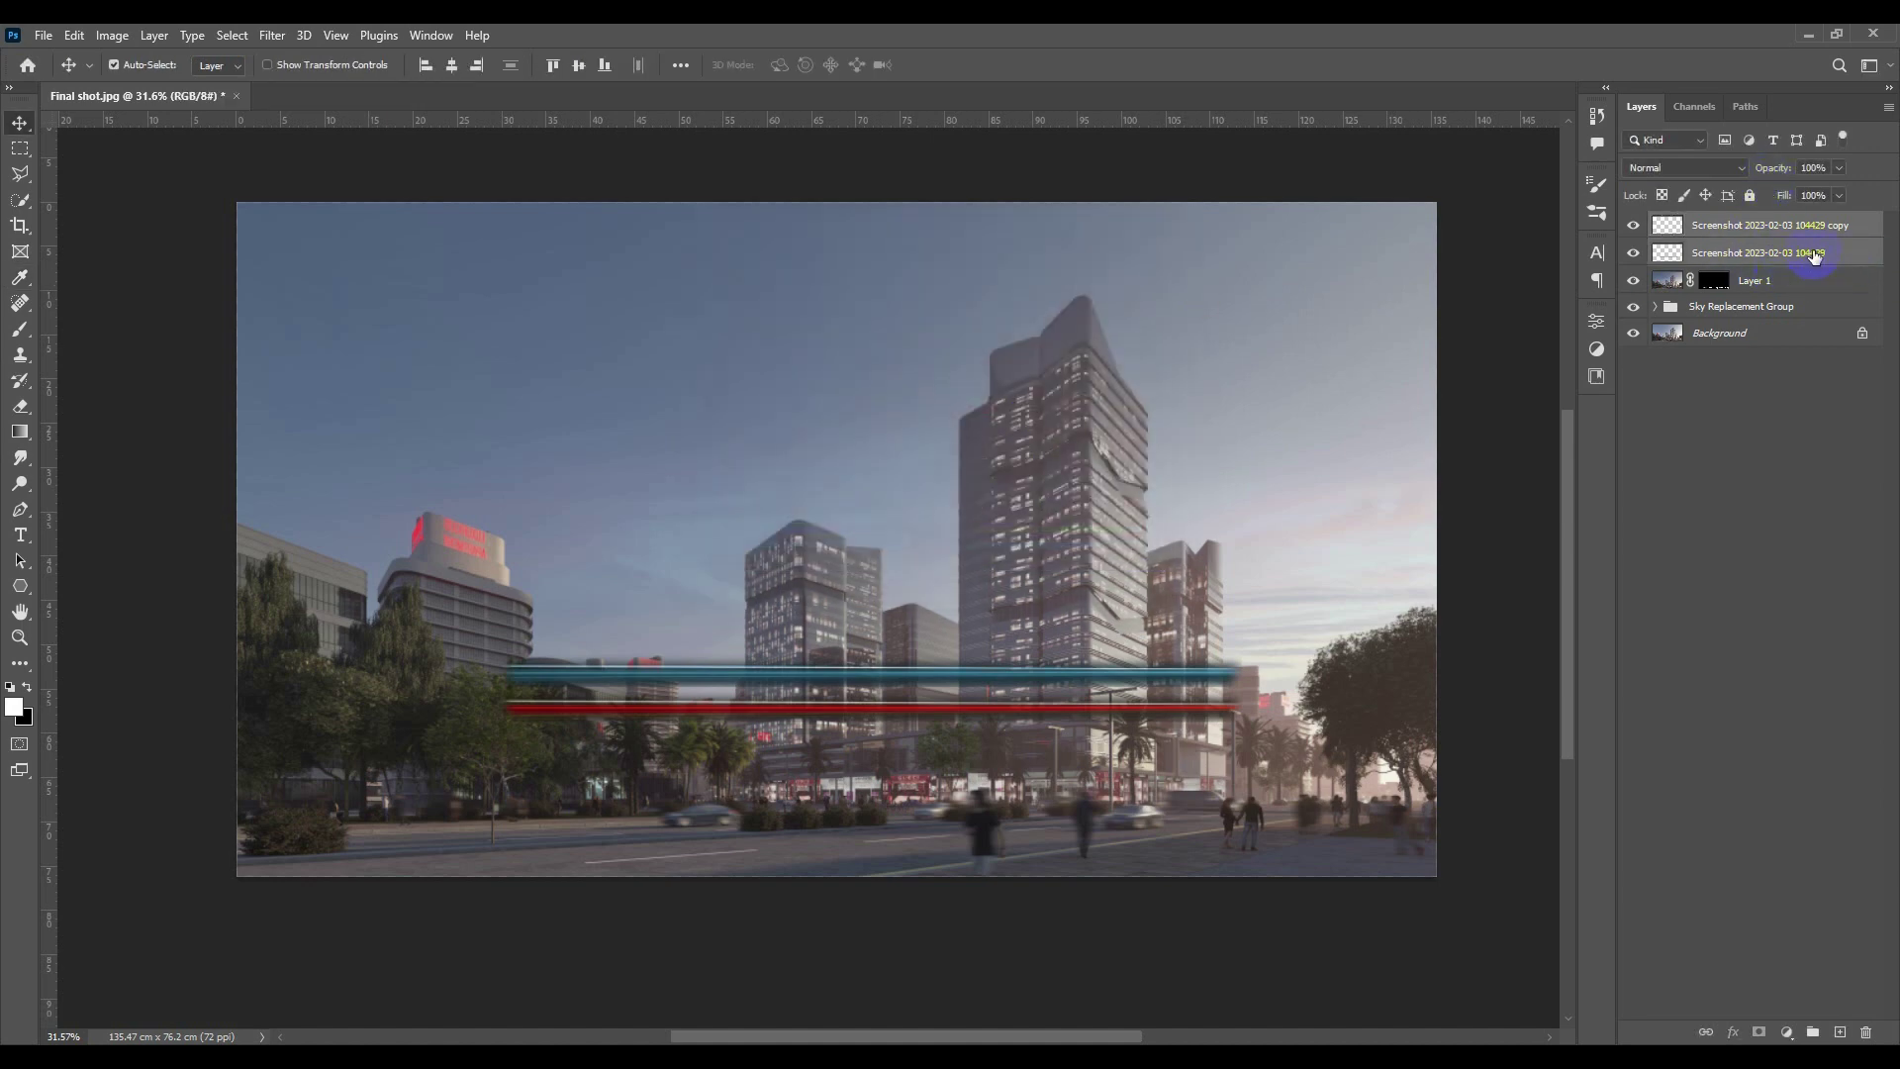
click(1733, 172)
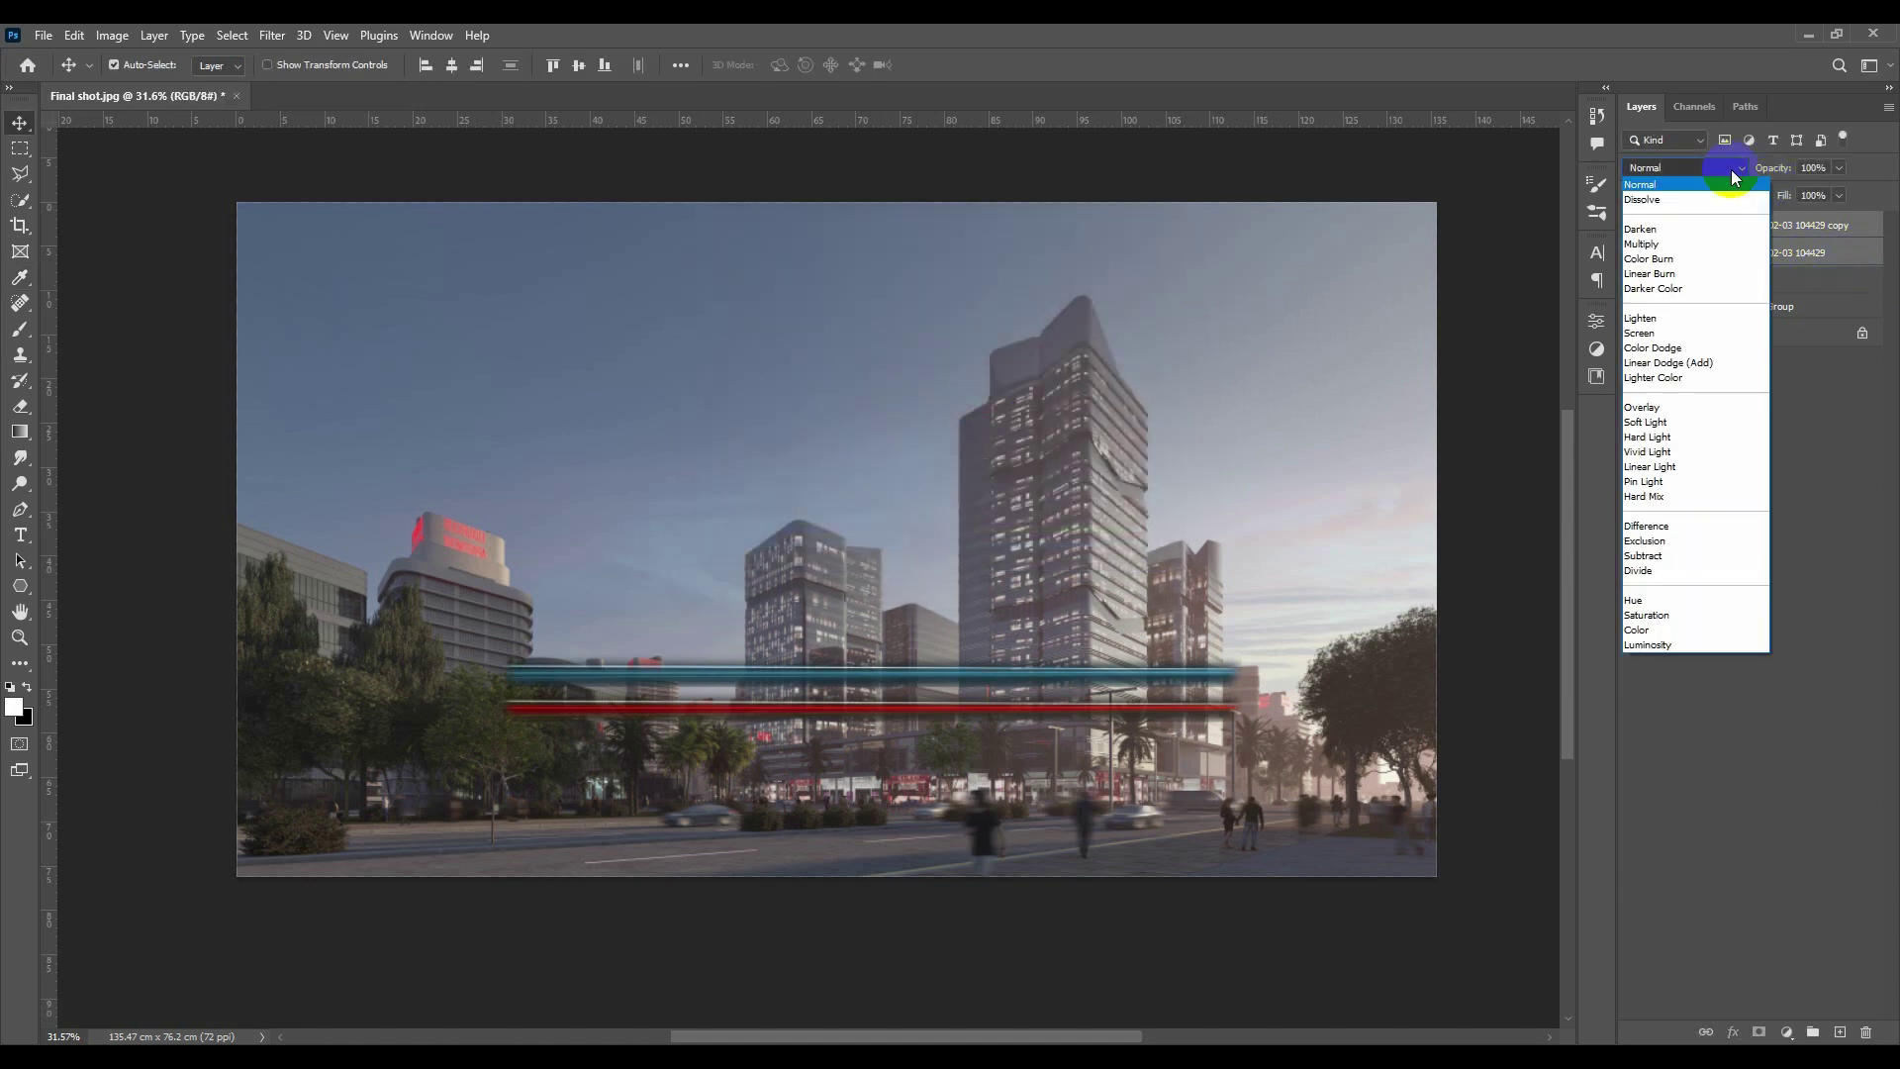
click(1664, 307)
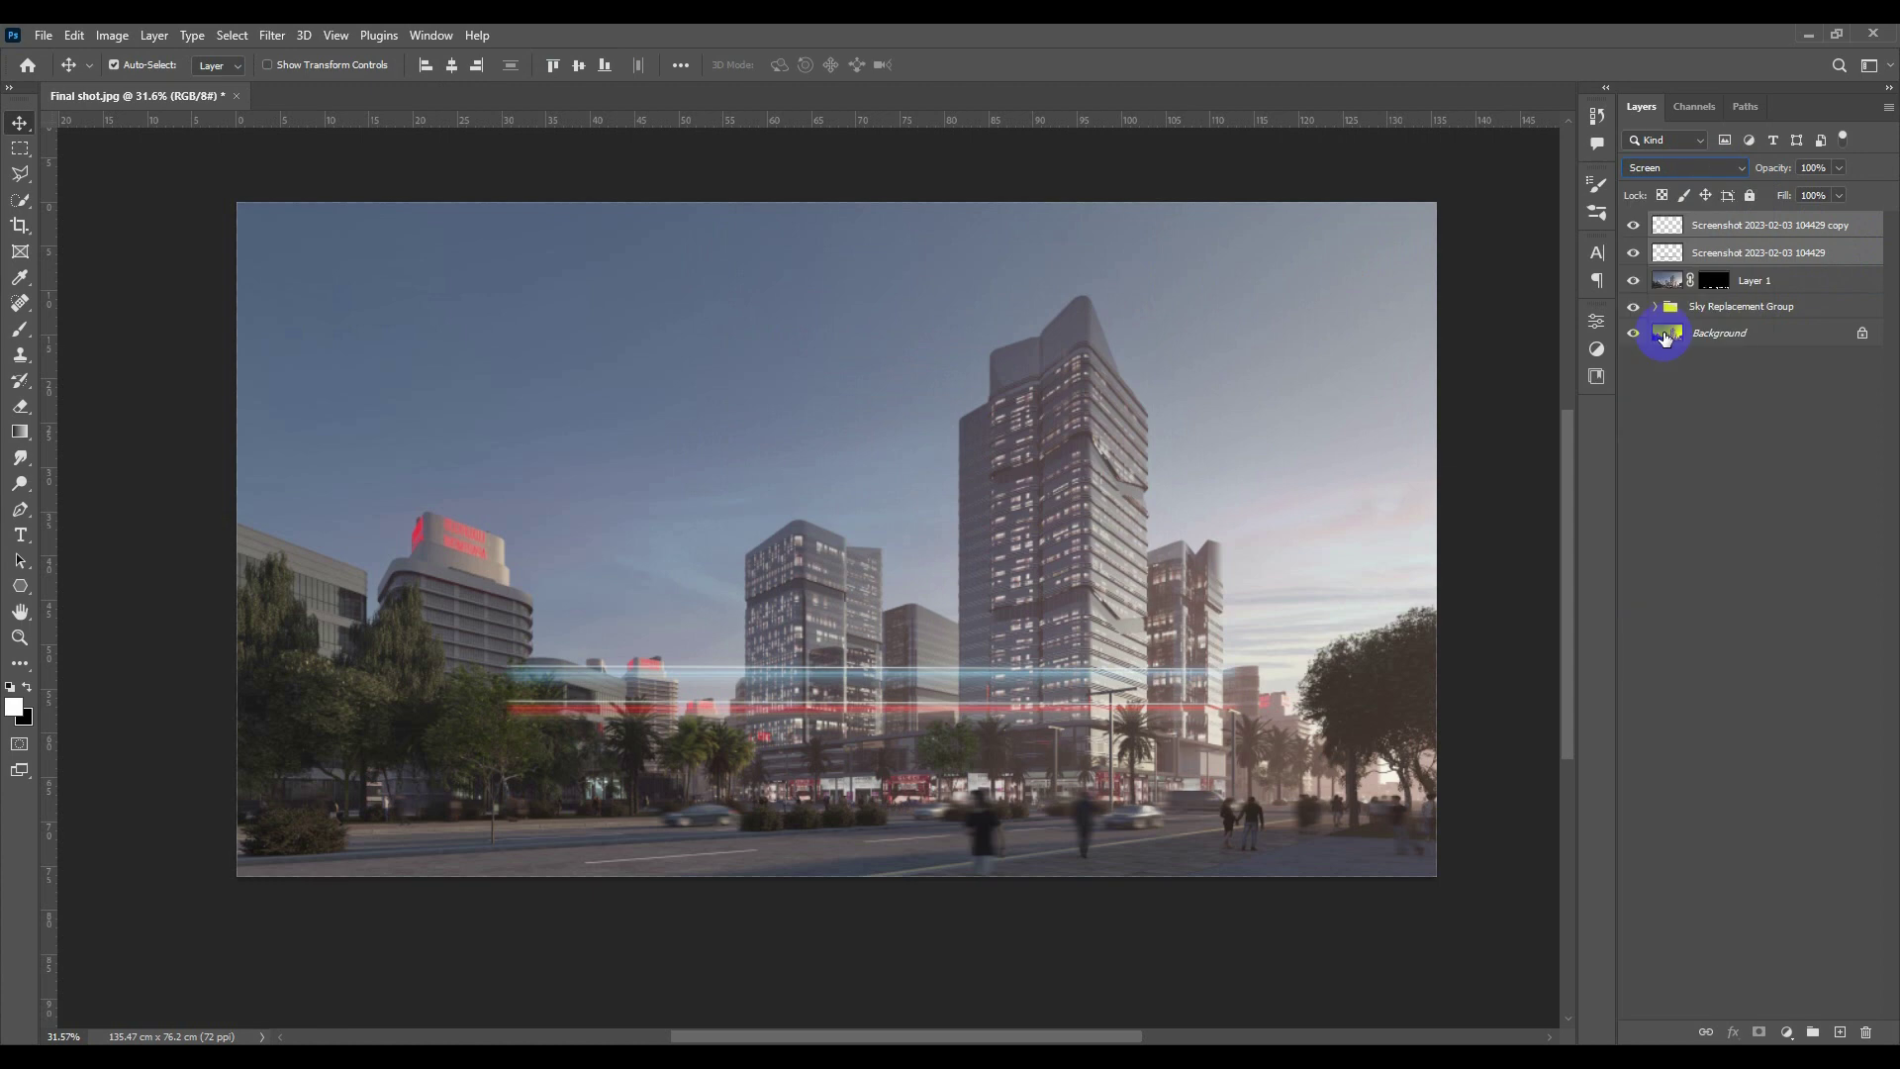
Merge the red and blue light-trail layers into one and set the merged layer's blend mode to Screen.
click(1824, 230)
ctrl+click(1825, 254)
key(ctrl+e)
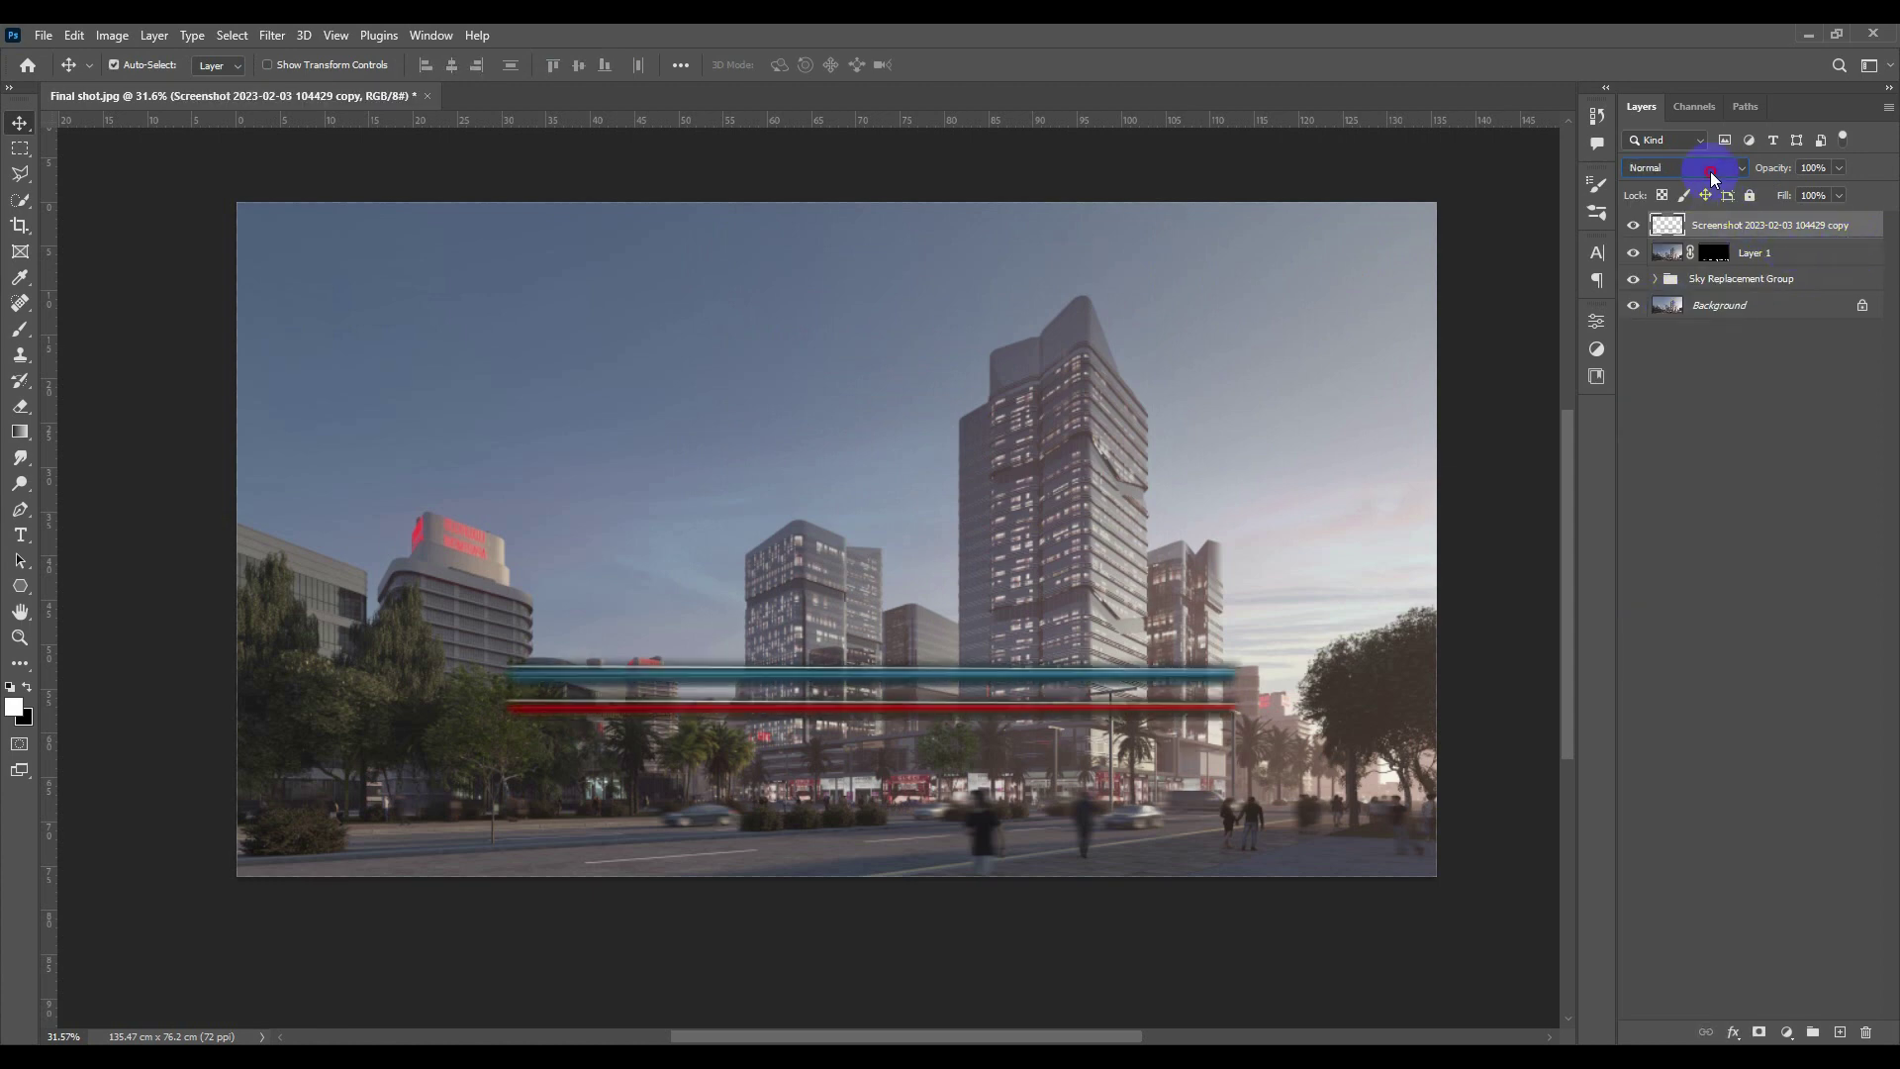
click(1711, 170)
click(1667, 336)
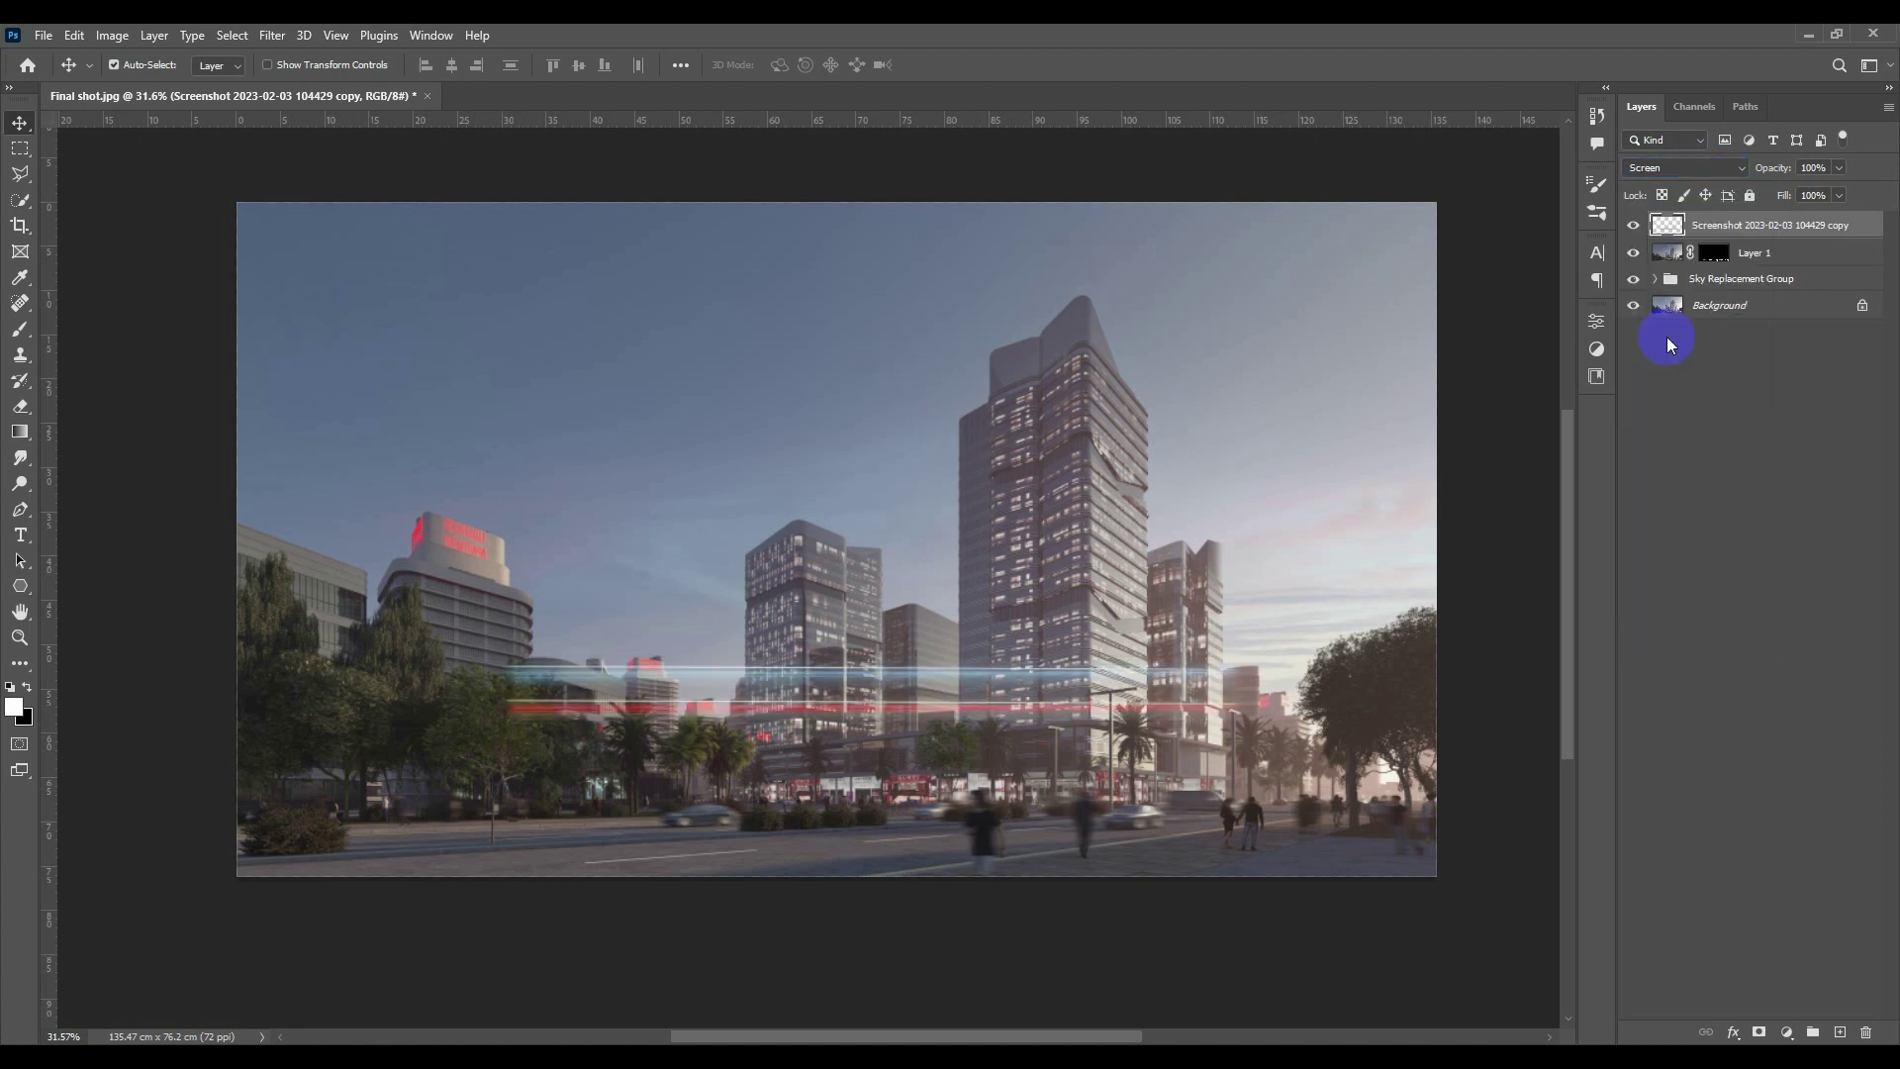
Move the merged trails onto the road and distort them to follow the street's perspective, about 146% wide and 118% high, then commit the transform.
mouse_move(1008, 570)
mouse_down()
mouse_move(1034, 653)
mouse_move(941, 693)
mouse_move(896, 683)
mouse_move(934, 745)
mouse_move(895, 804)
mouse_move(810, 817)
mouse_up()
key(ctrl+t)
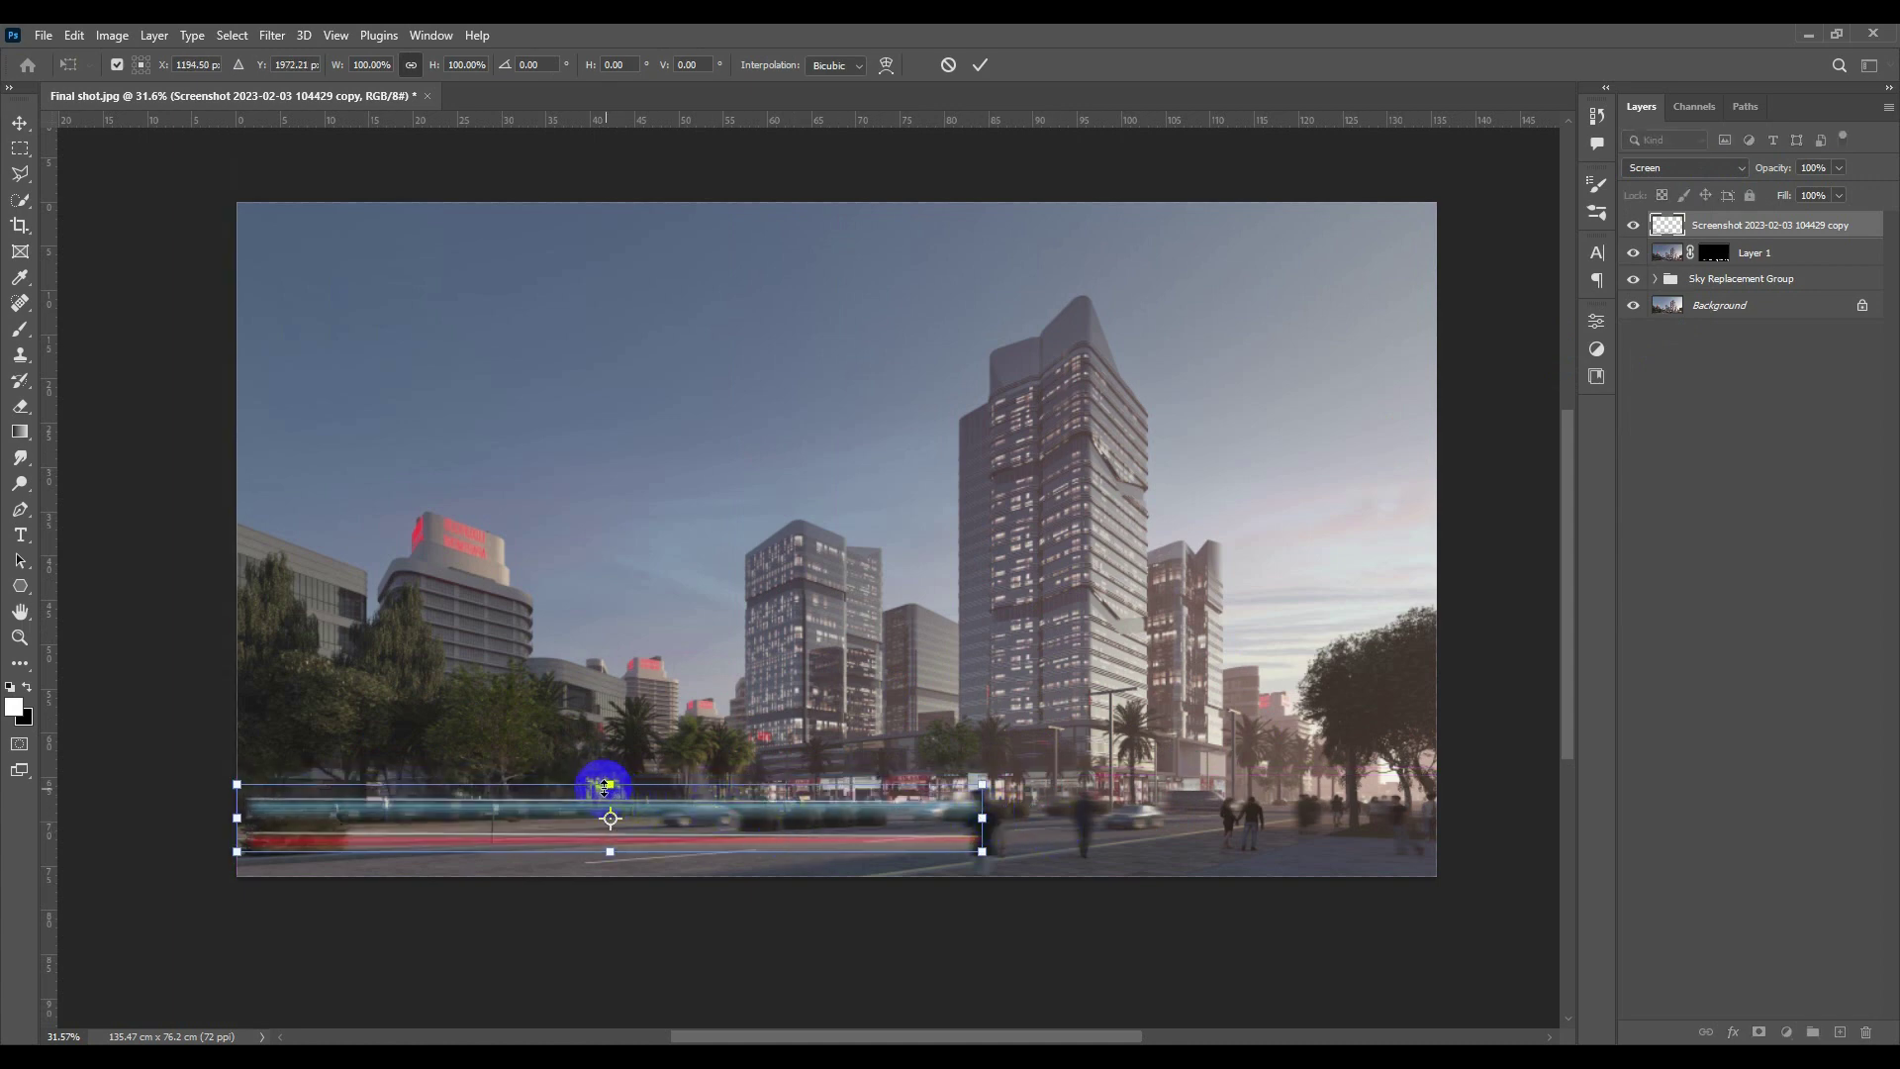
drag(608, 787, 709, 858)
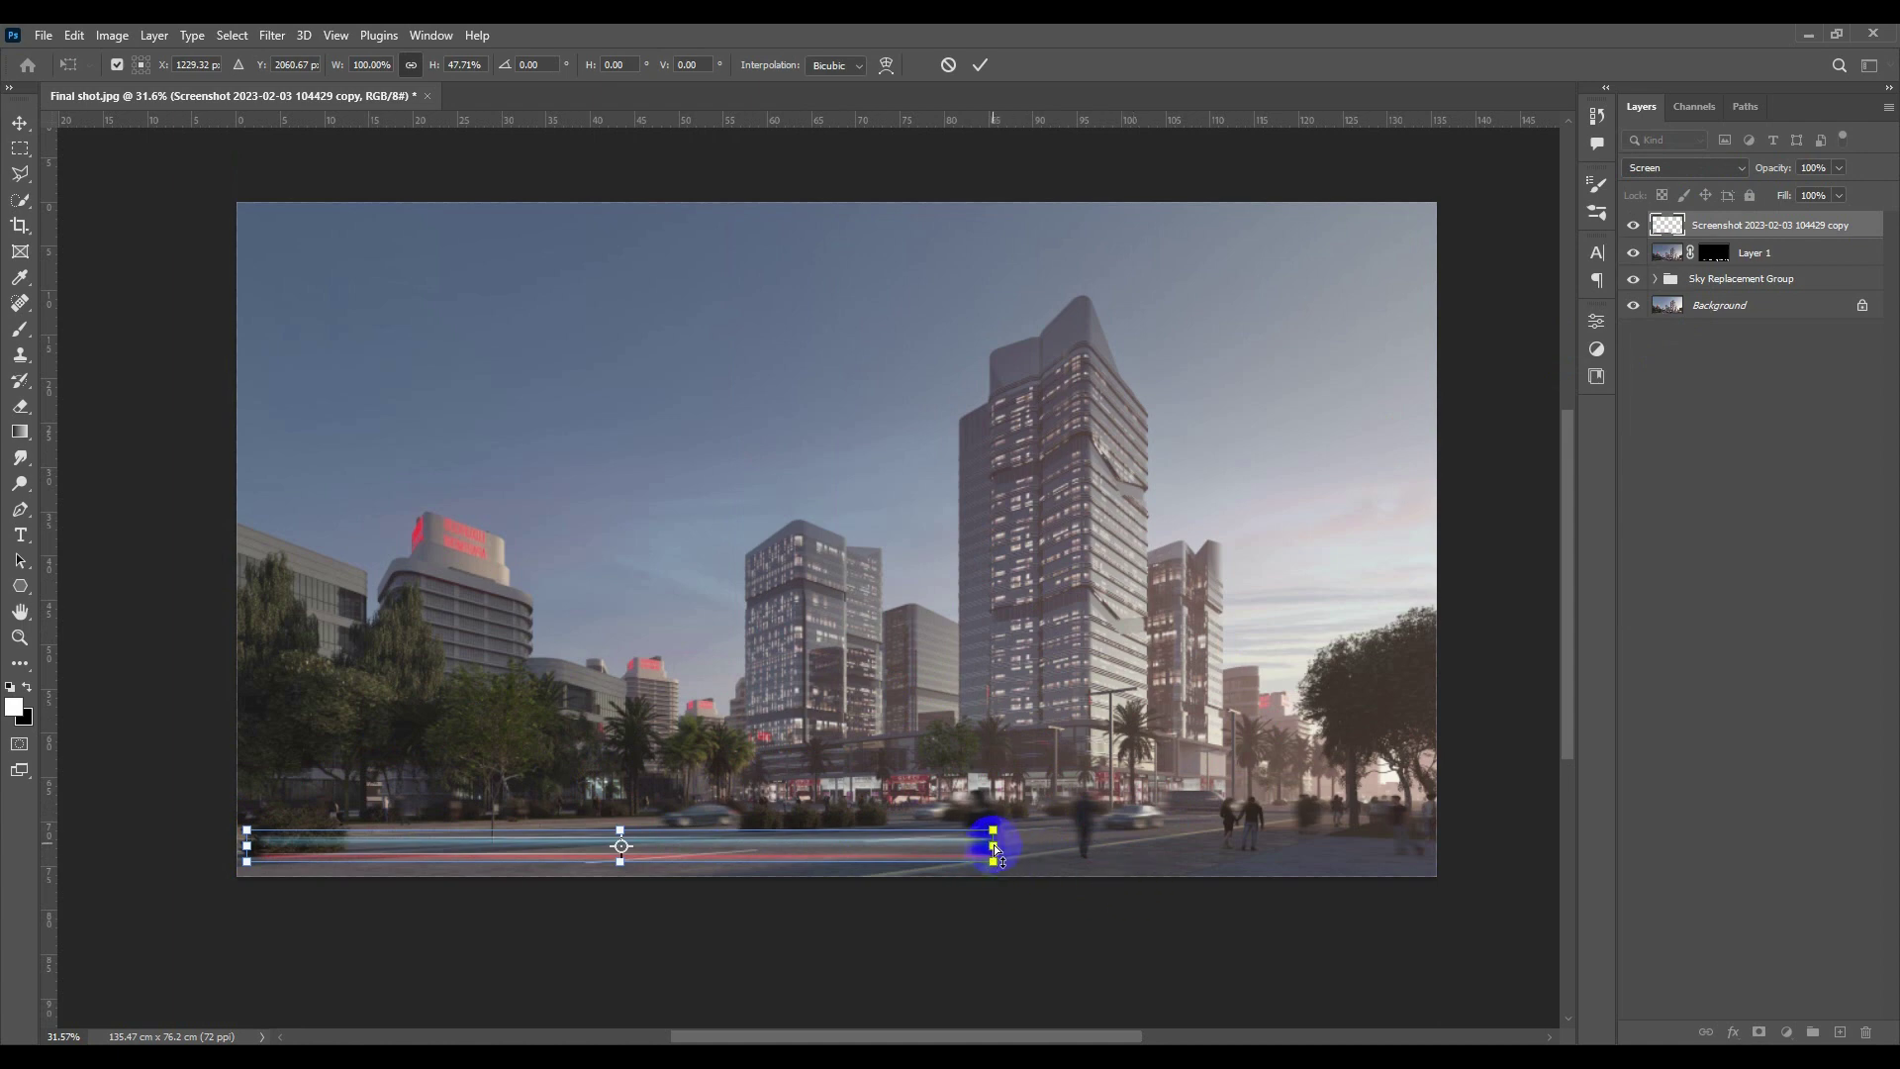
drag(995, 853, 1340, 789)
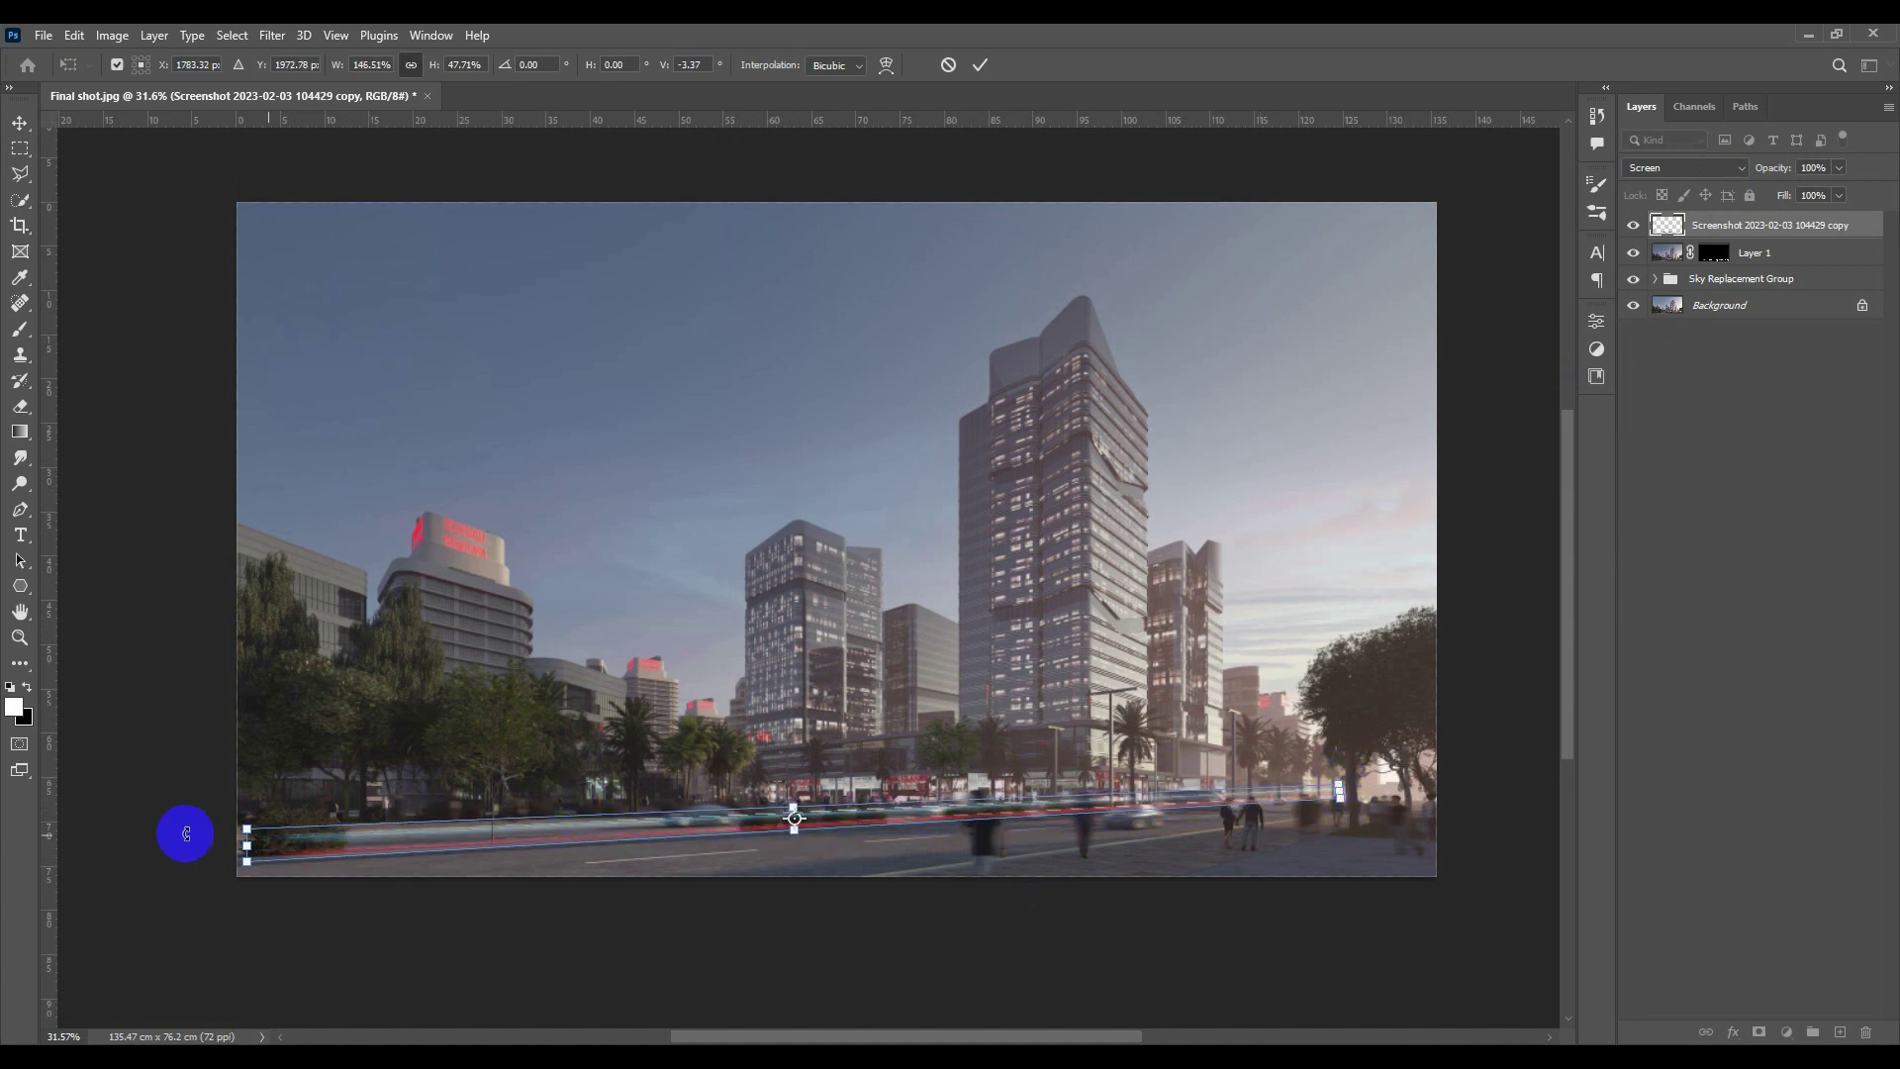
drag(248, 849, 254, 898)
drag(433, 851, 436, 855)
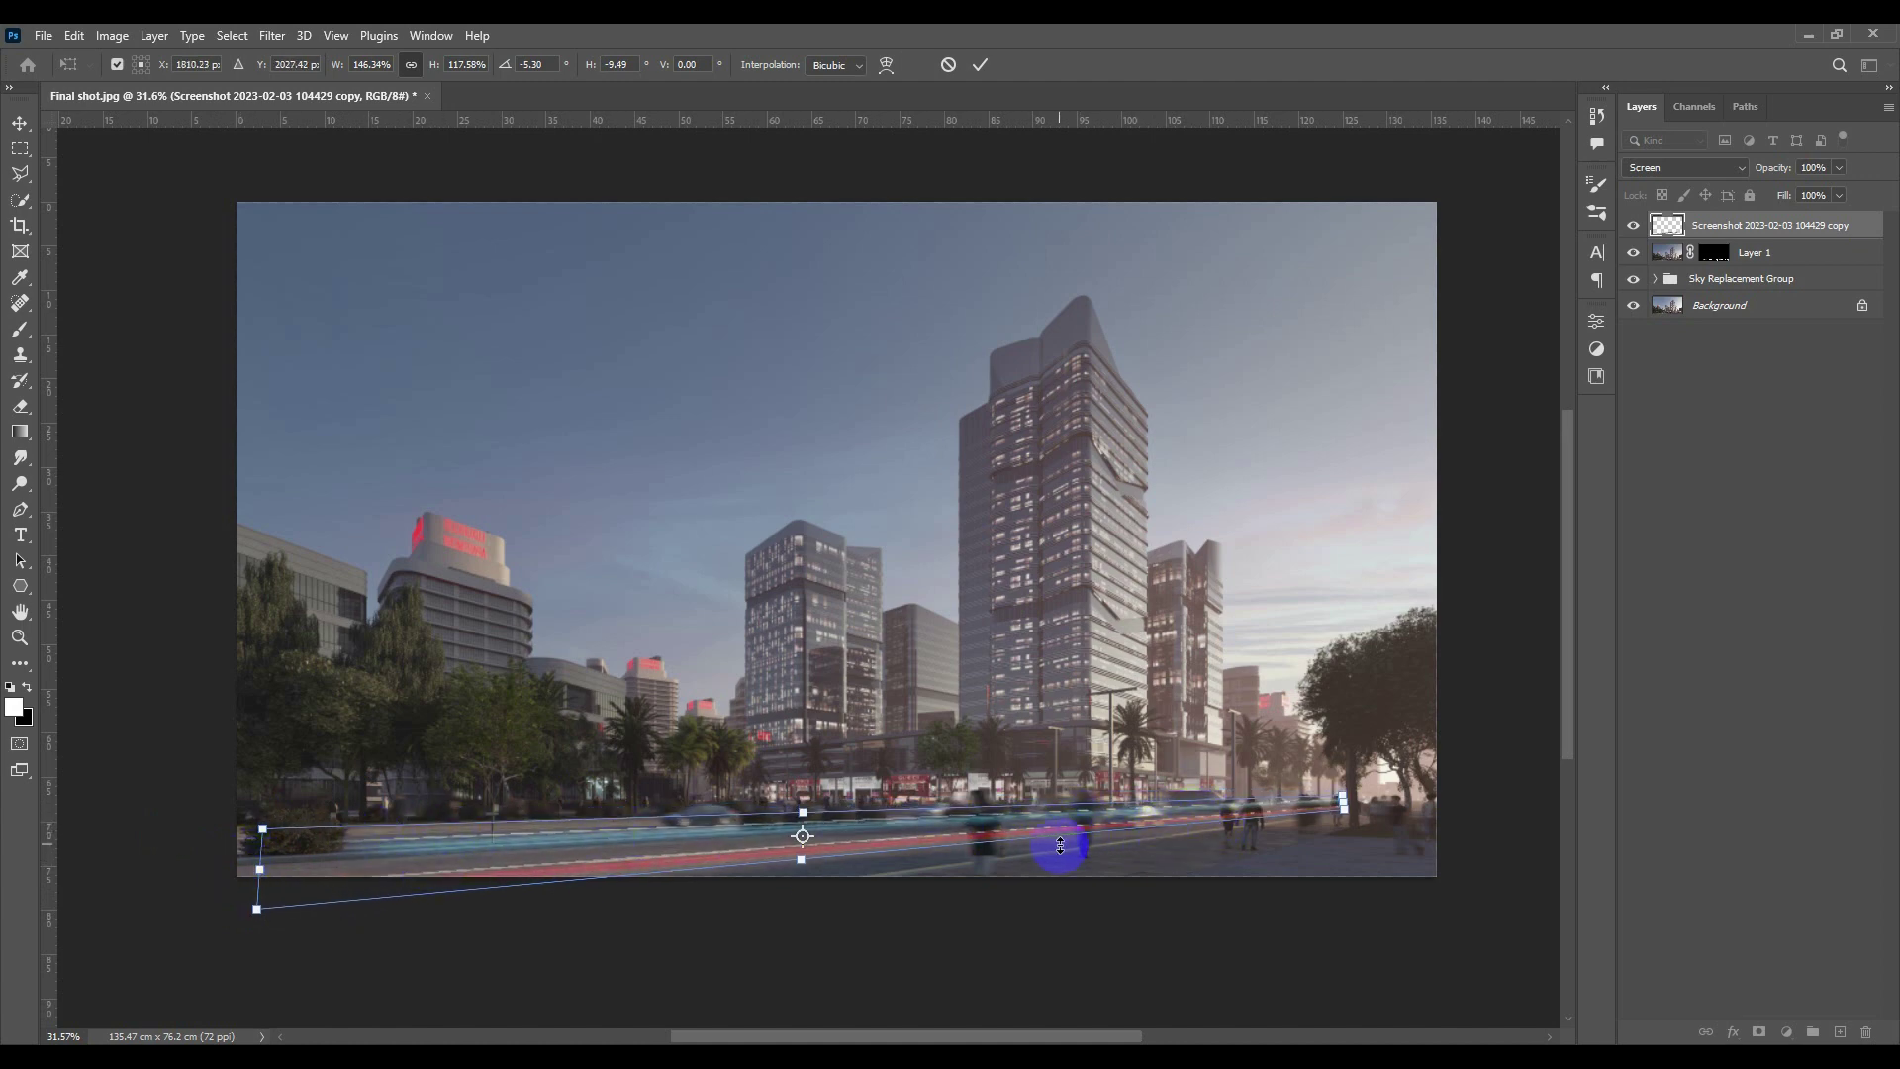
key(Return)
scroll(1079, 826, down, 3)
scroll(1049, 772, up, 3)
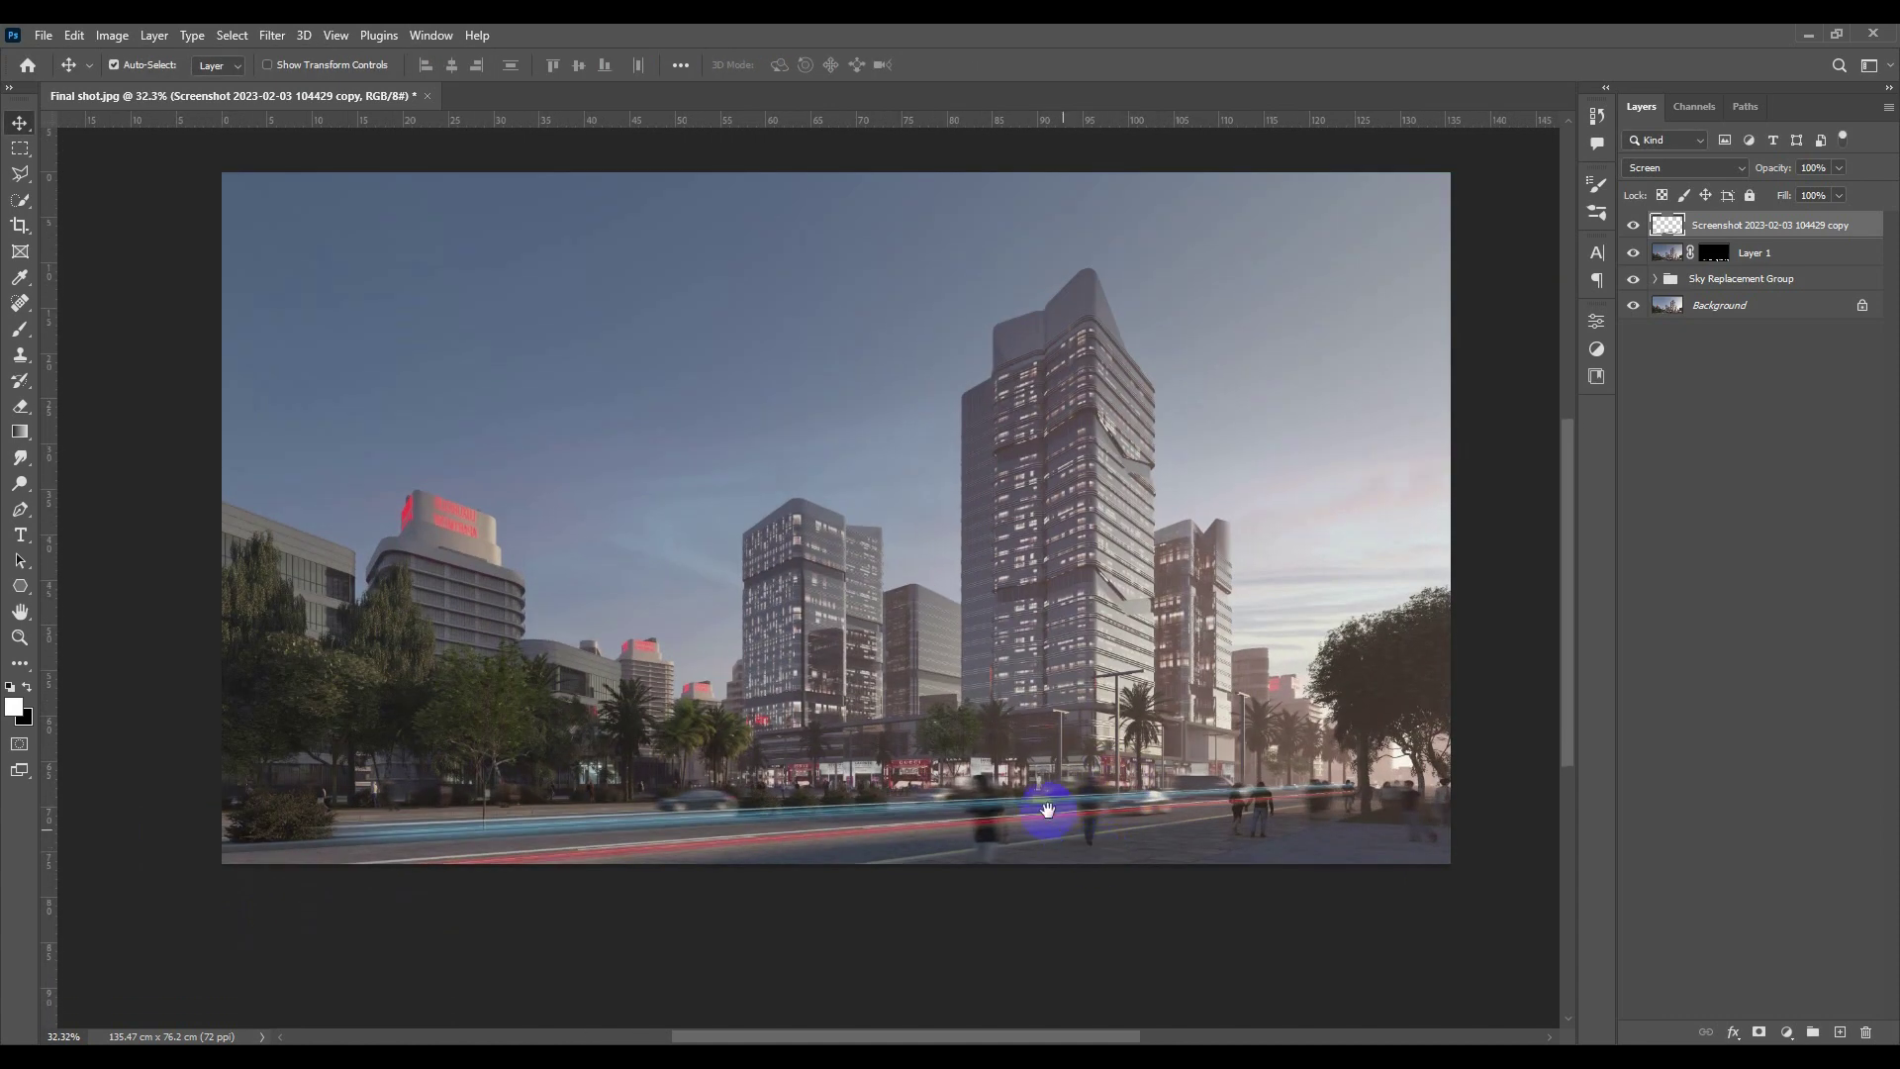
Fade the light trails on the near lane and over the cars and pedestrians with a soft eraser at 30% opacity.
key(e)
alt+right_click(621, 753)
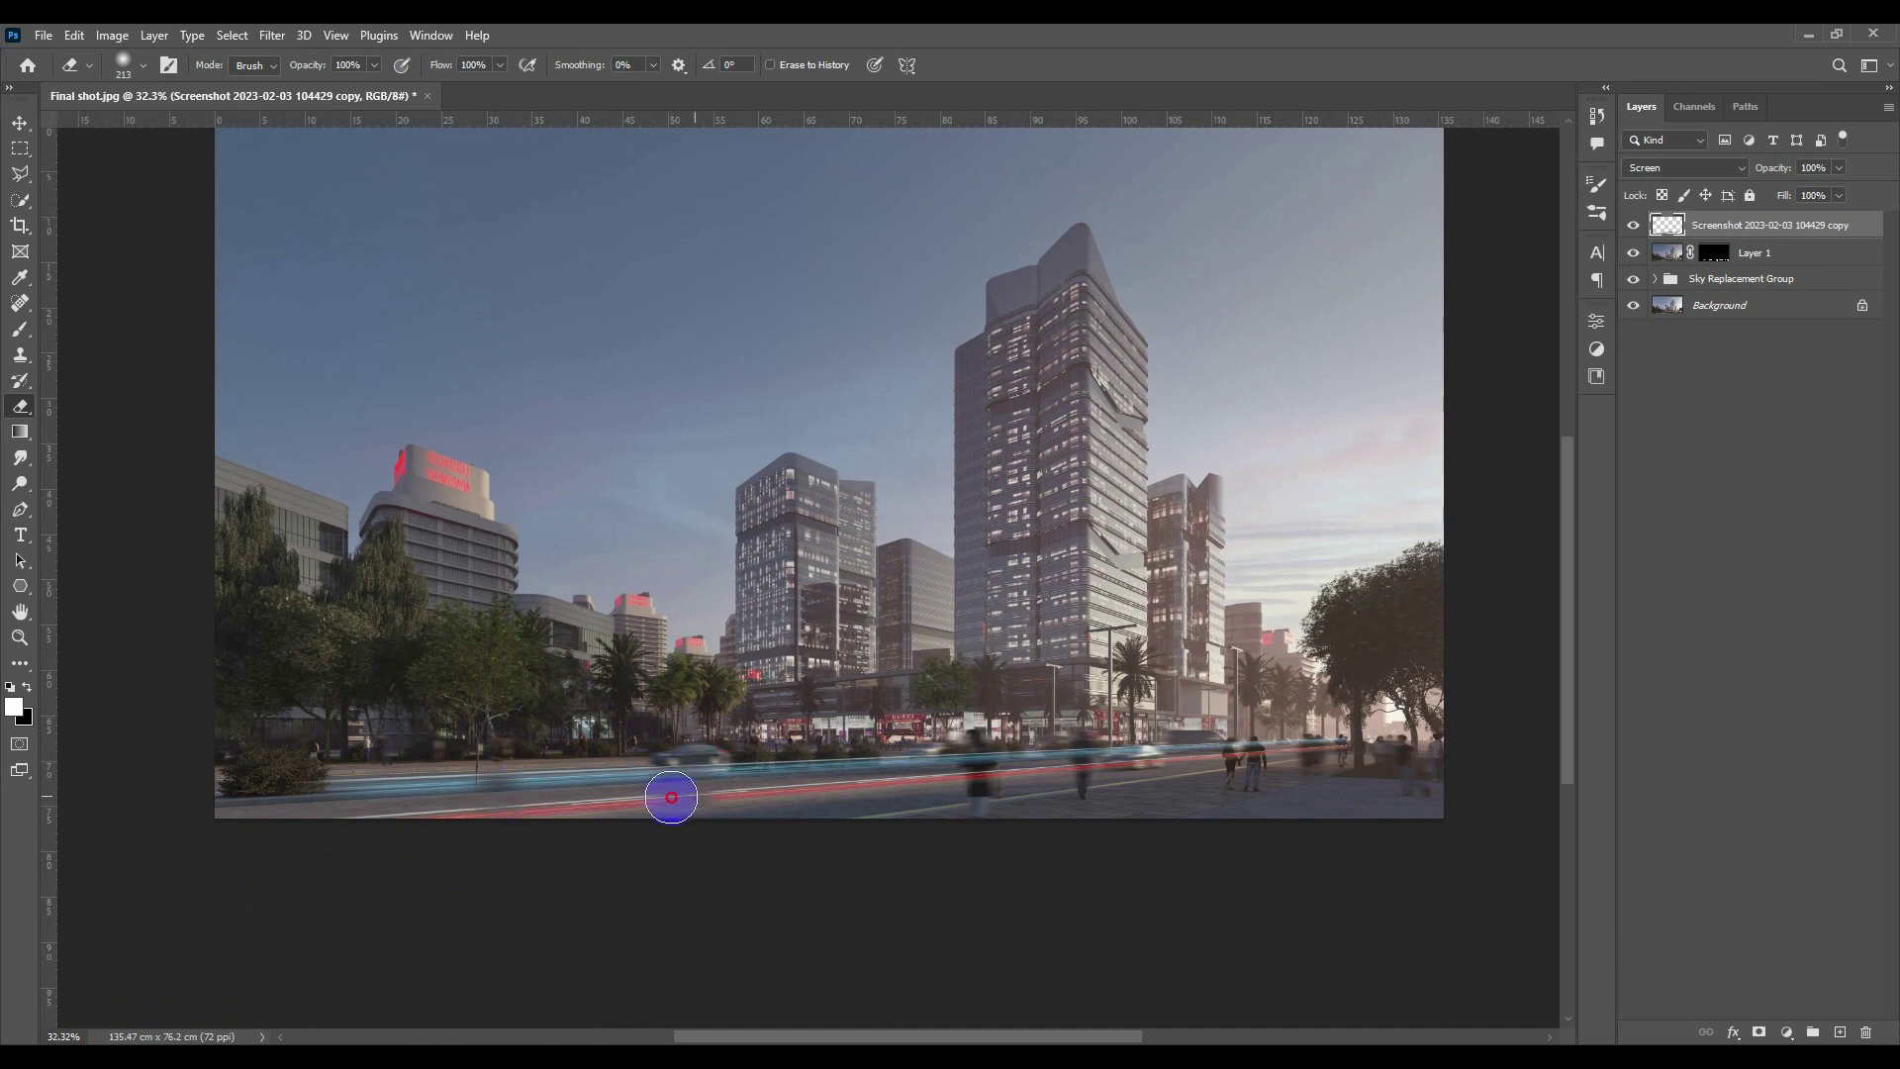
mouse_move(607, 802)
mouse_down()
mouse_move(466, 789)
mouse_move(614, 818)
mouse_move(634, 796)
mouse_up()
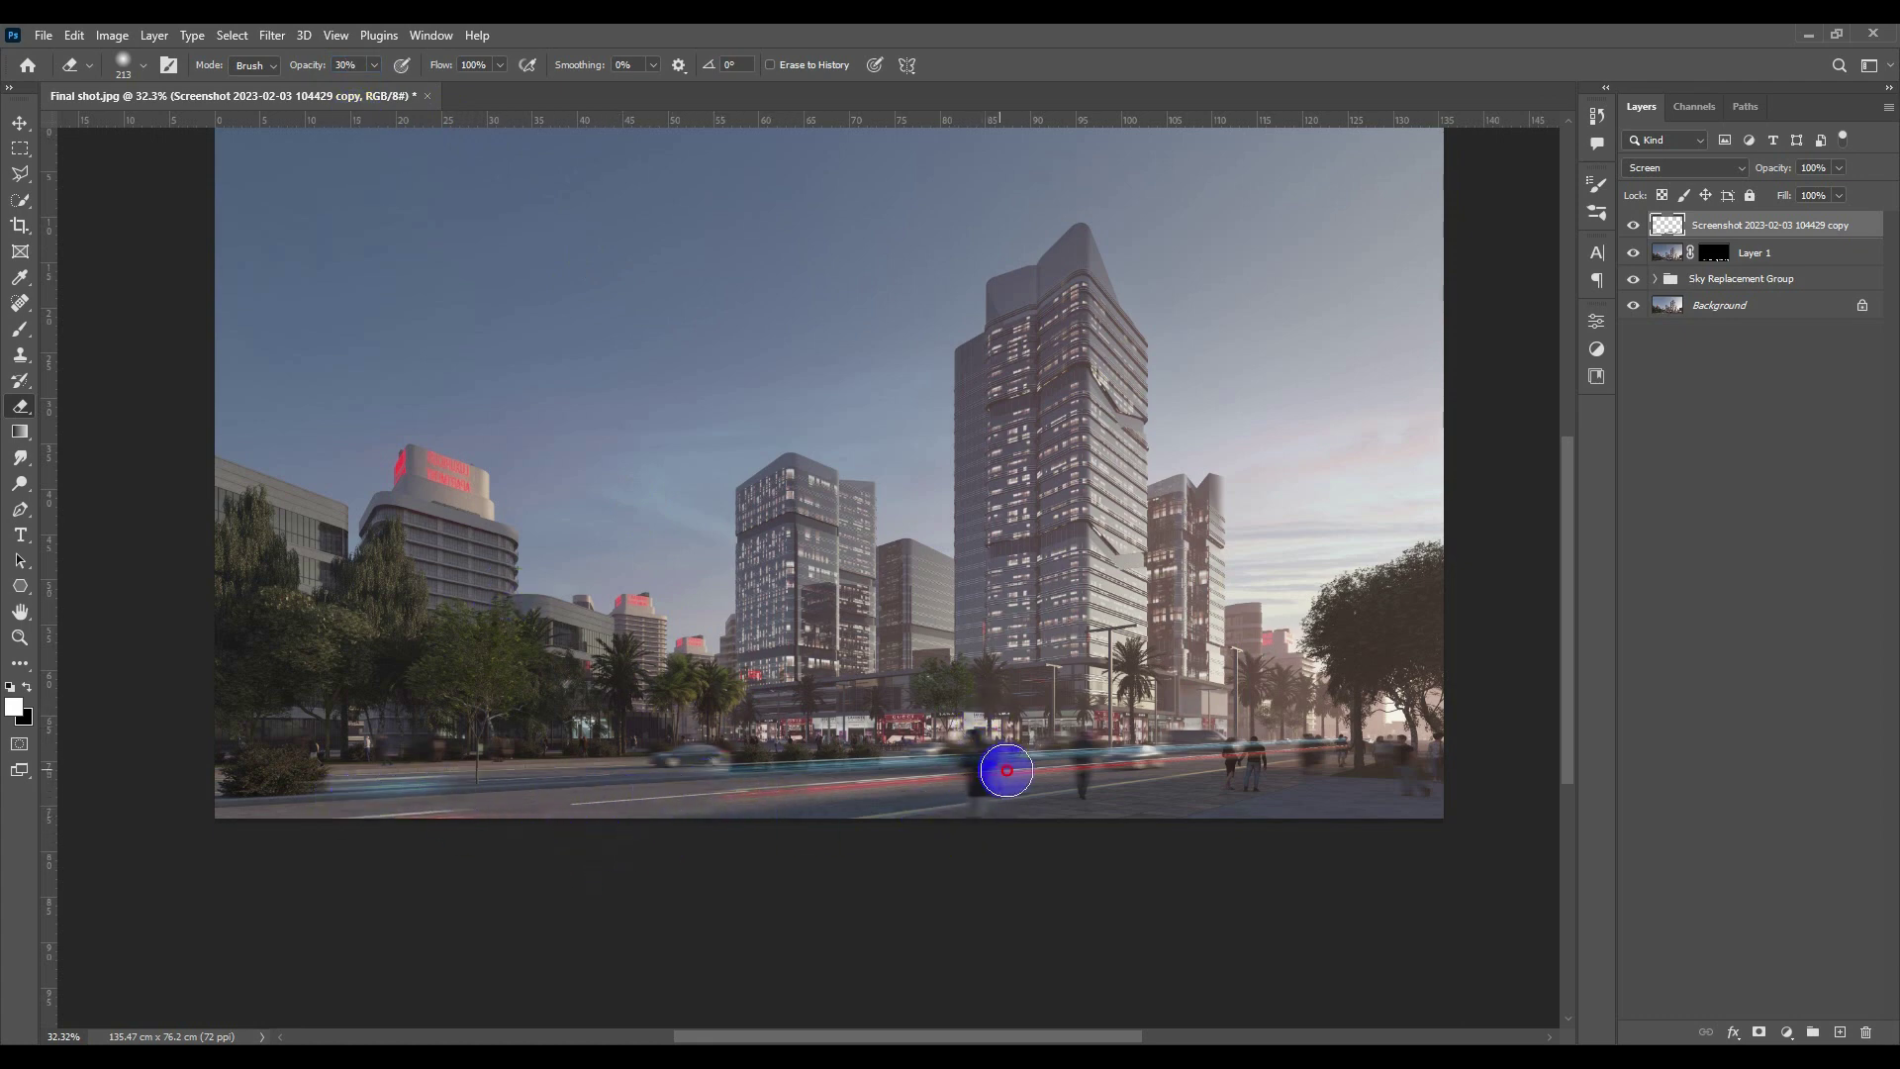
alt+right_click(1090, 793)
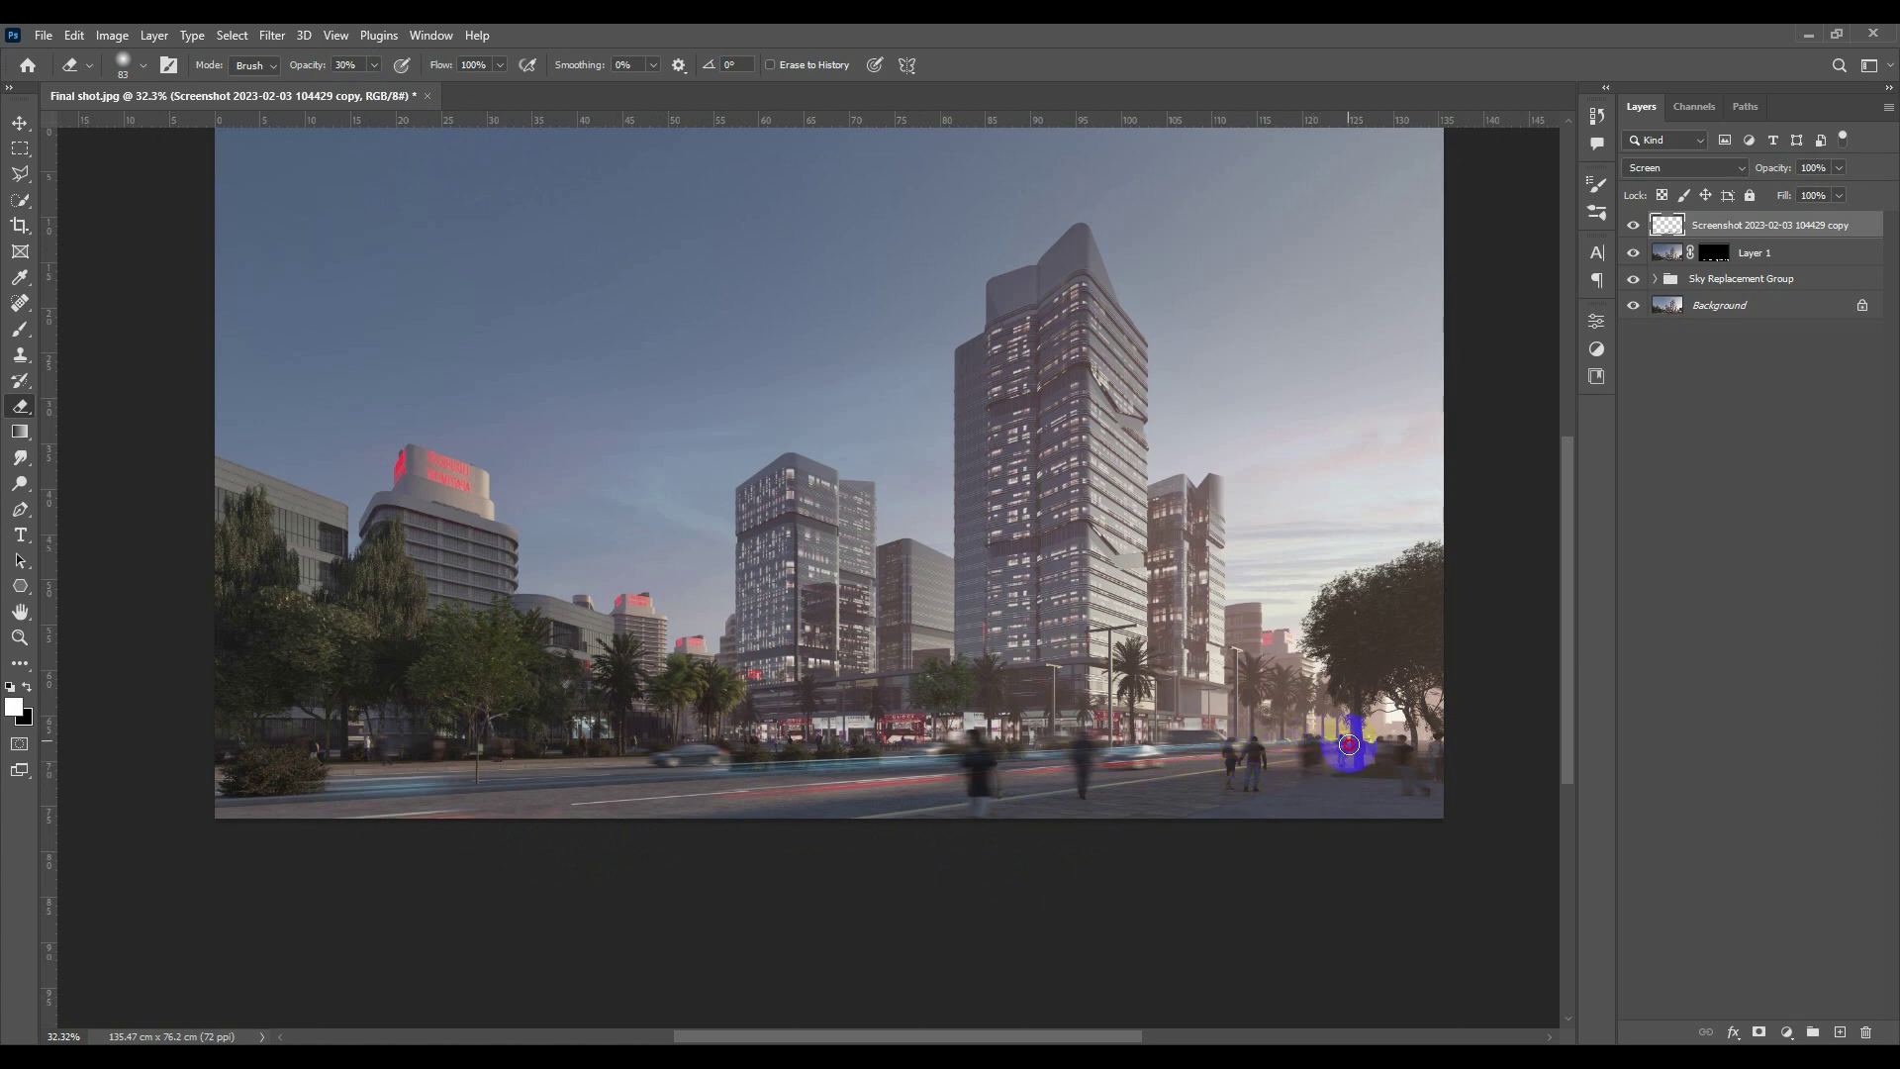
key(v)
Duplicate the light-trail layer, place the copy along the far side of the road, and reshape it with a transform.
scroll(1052, 776, down, 4)
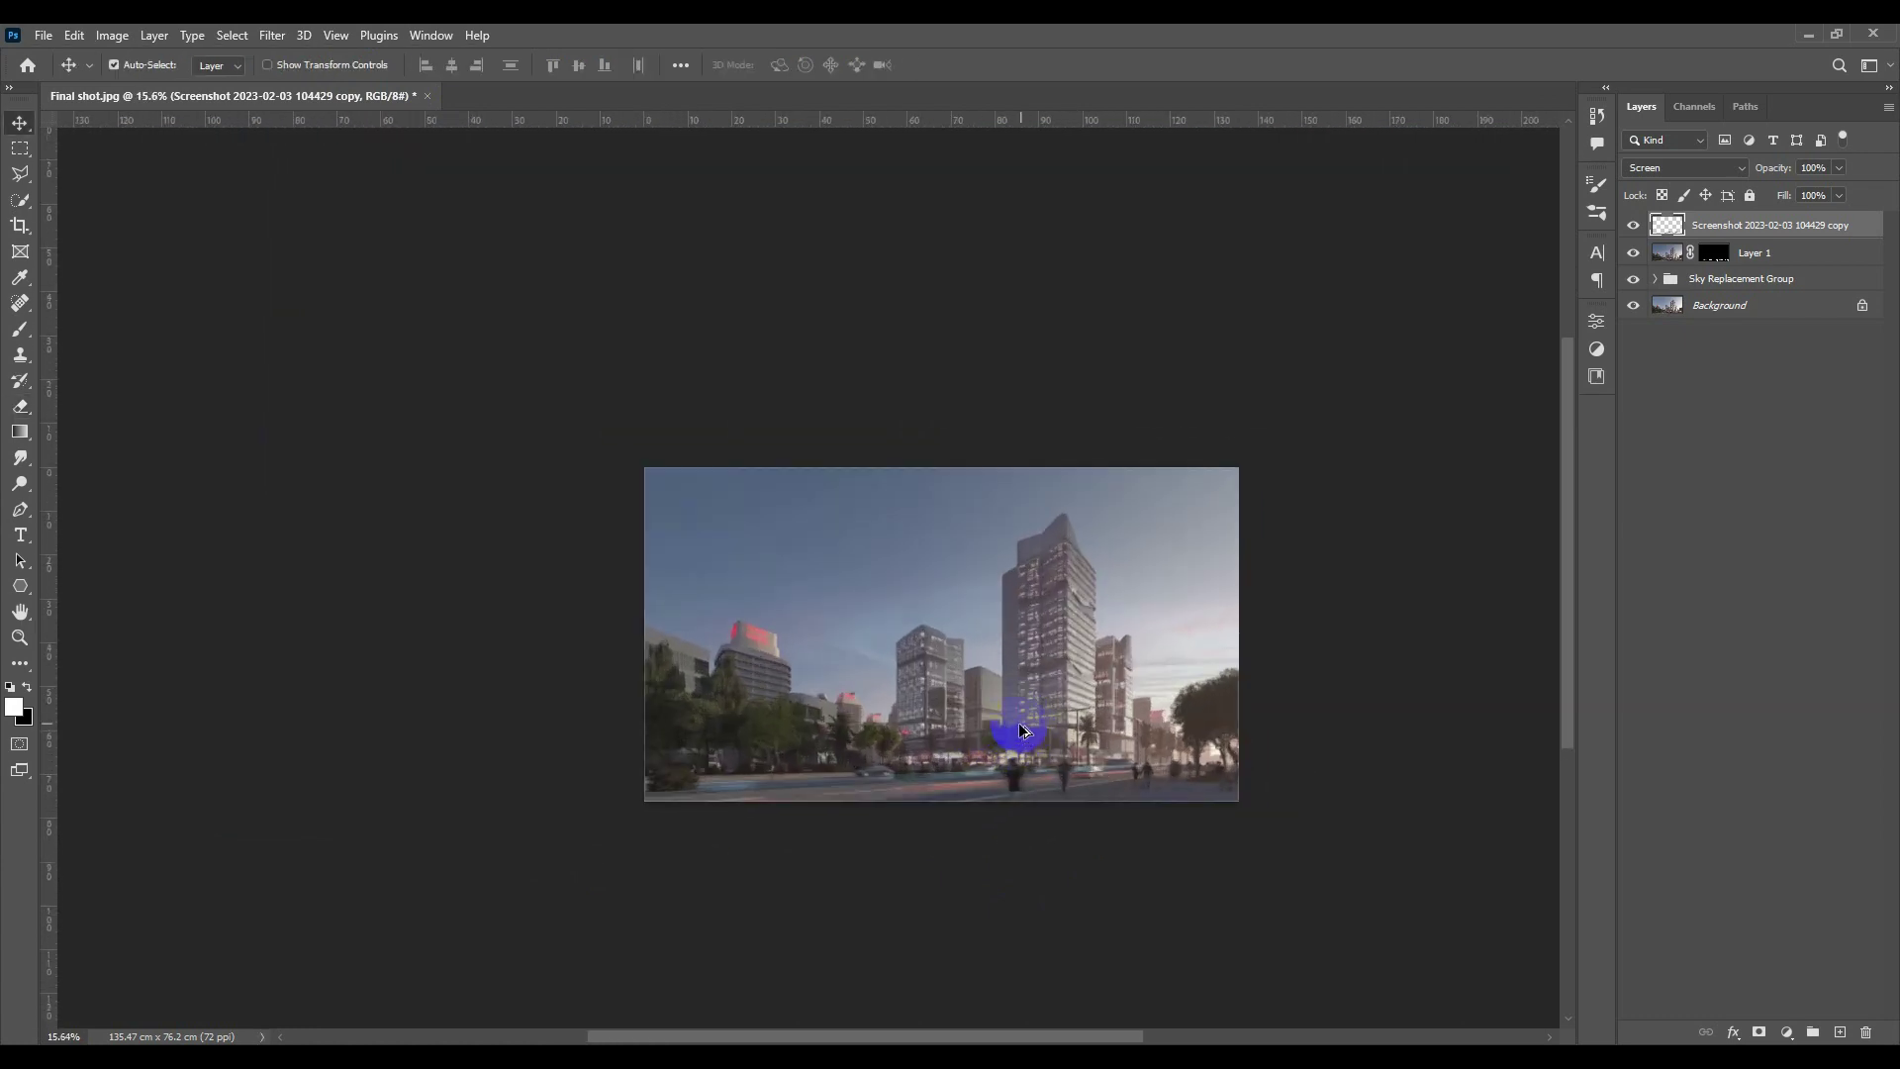
scroll(1019, 772, up, 4)
scroll(970, 728, up, 2)
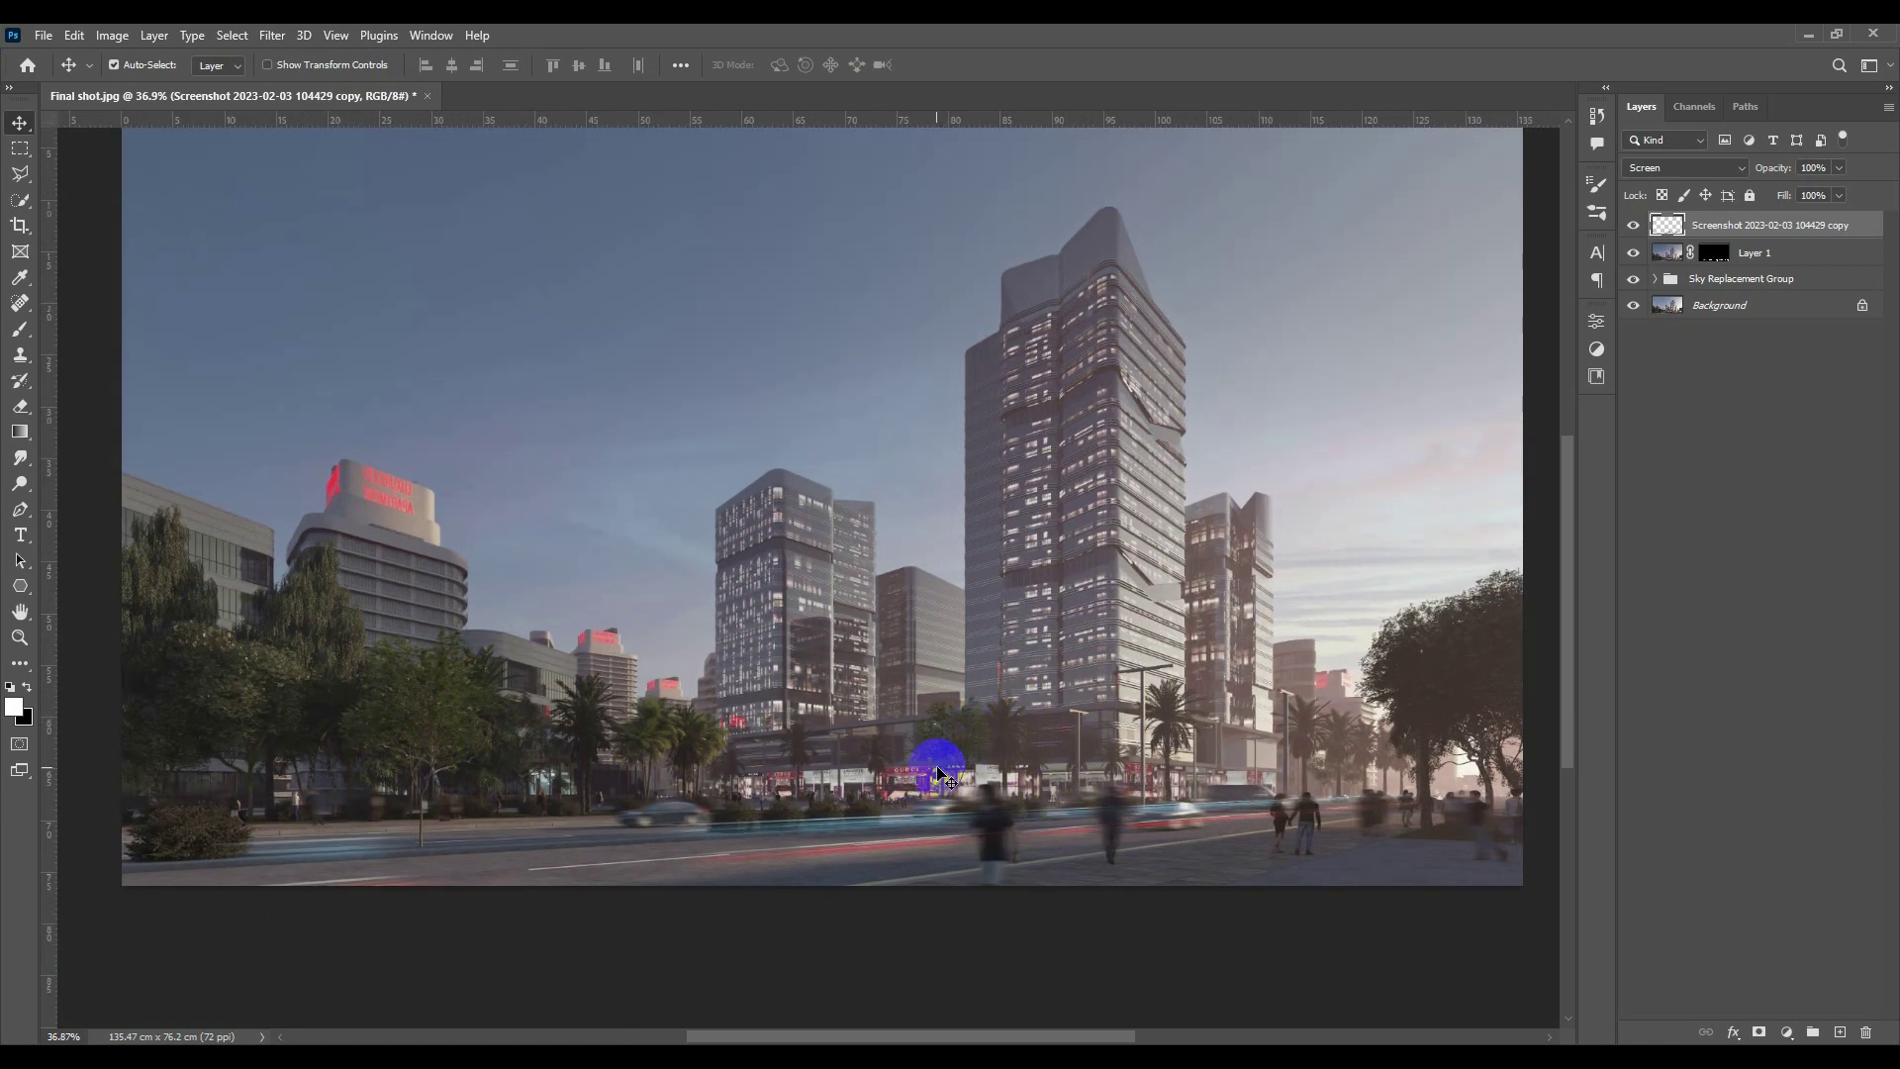
drag(633, 801, 792, 800)
key(ctrl+t)
mouse_move(624, 886)
mouse_down()
mouse_move(620, 787)
mouse_move(698, 817)
mouse_up()
key(Return)
Partly erase the duplicated trails around the pedestrians and cars with the soft eraser at 30% opacity.
key(e)
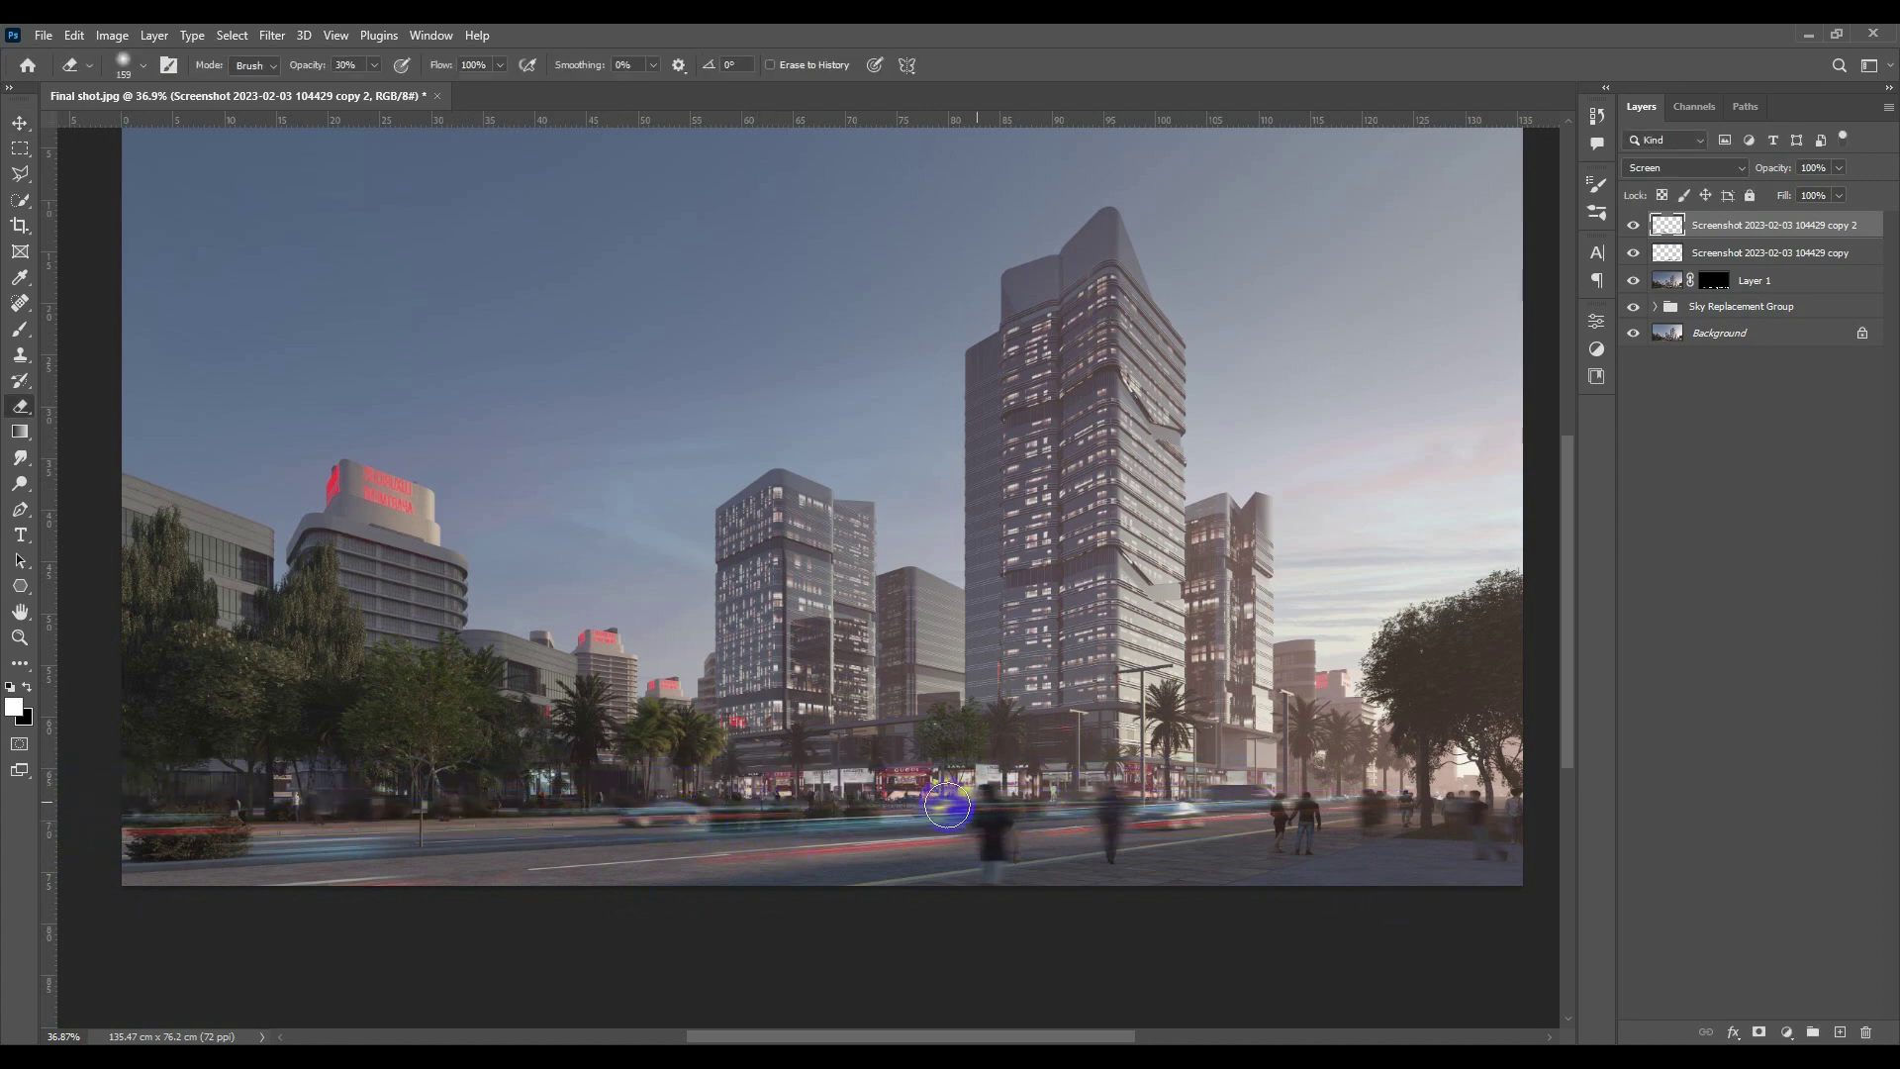
scroll(1069, 831, left, 3)
drag(1176, 805, 1315, 812)
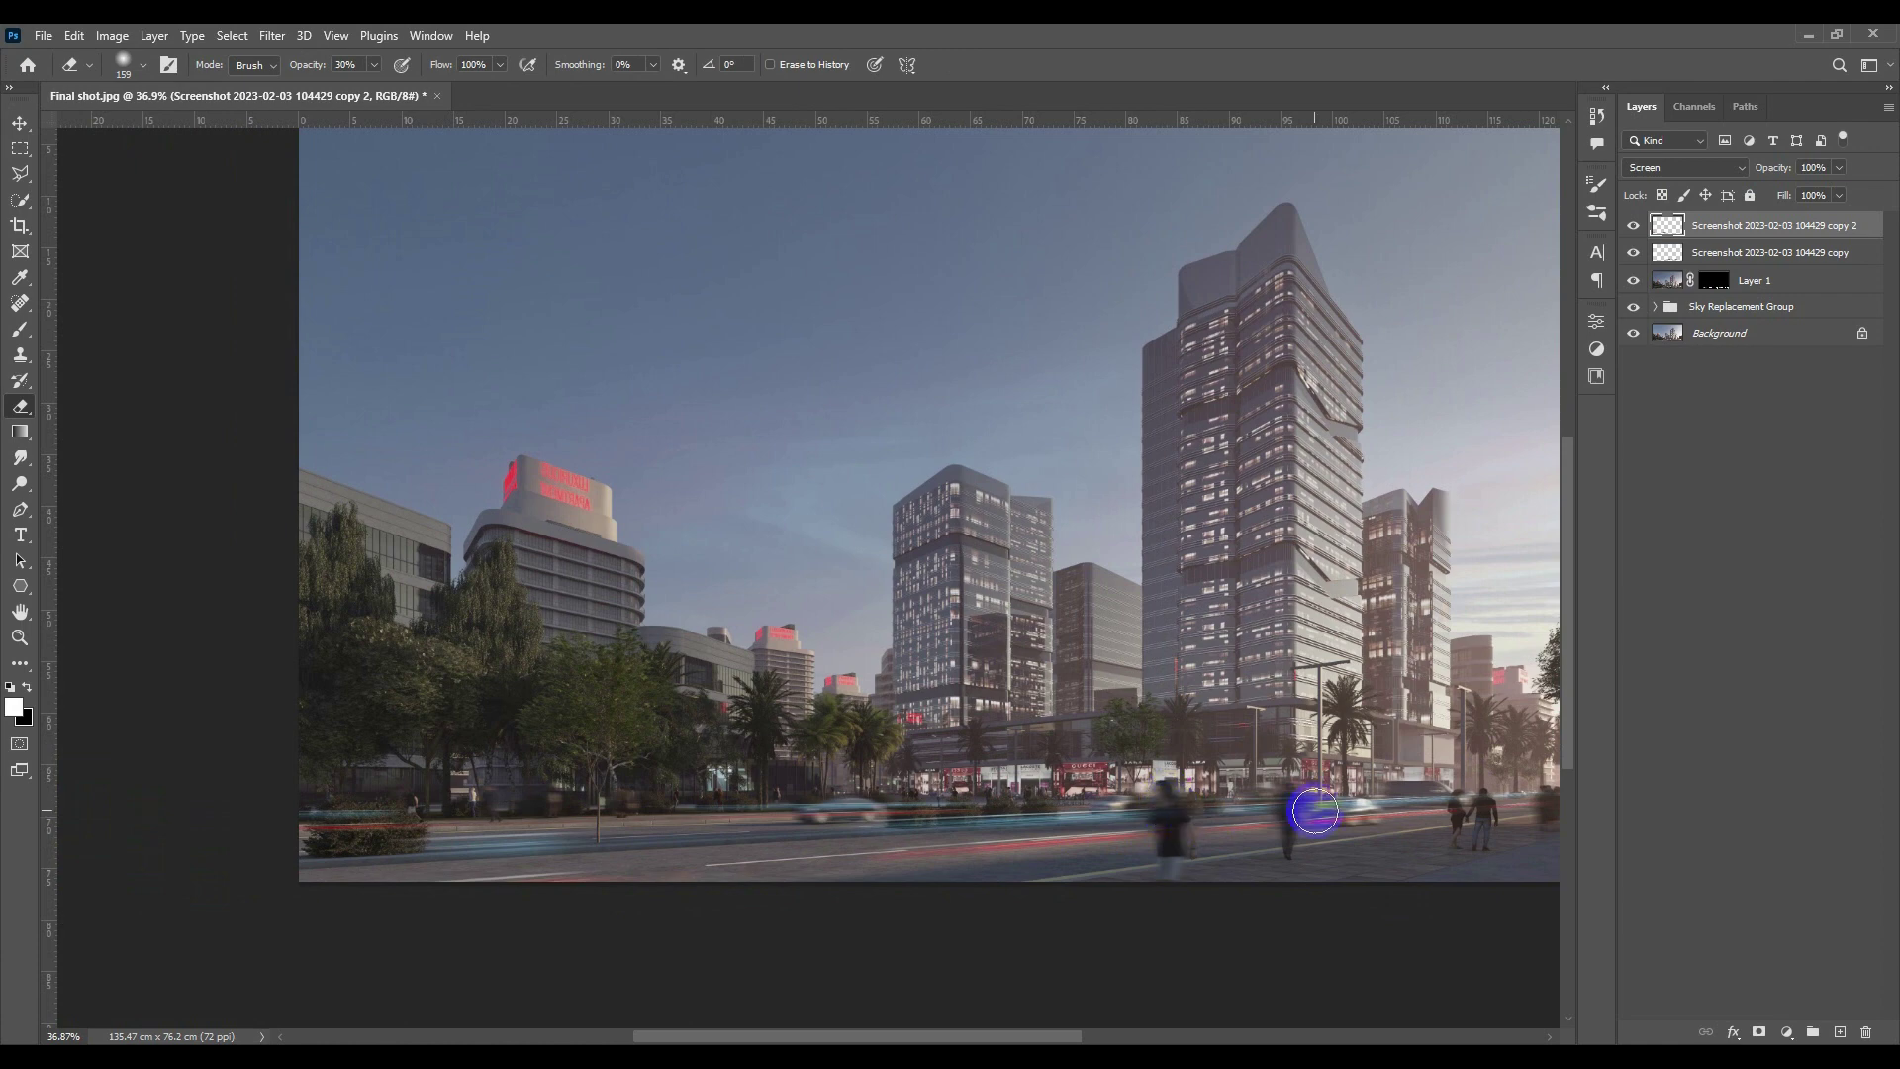
key(v)
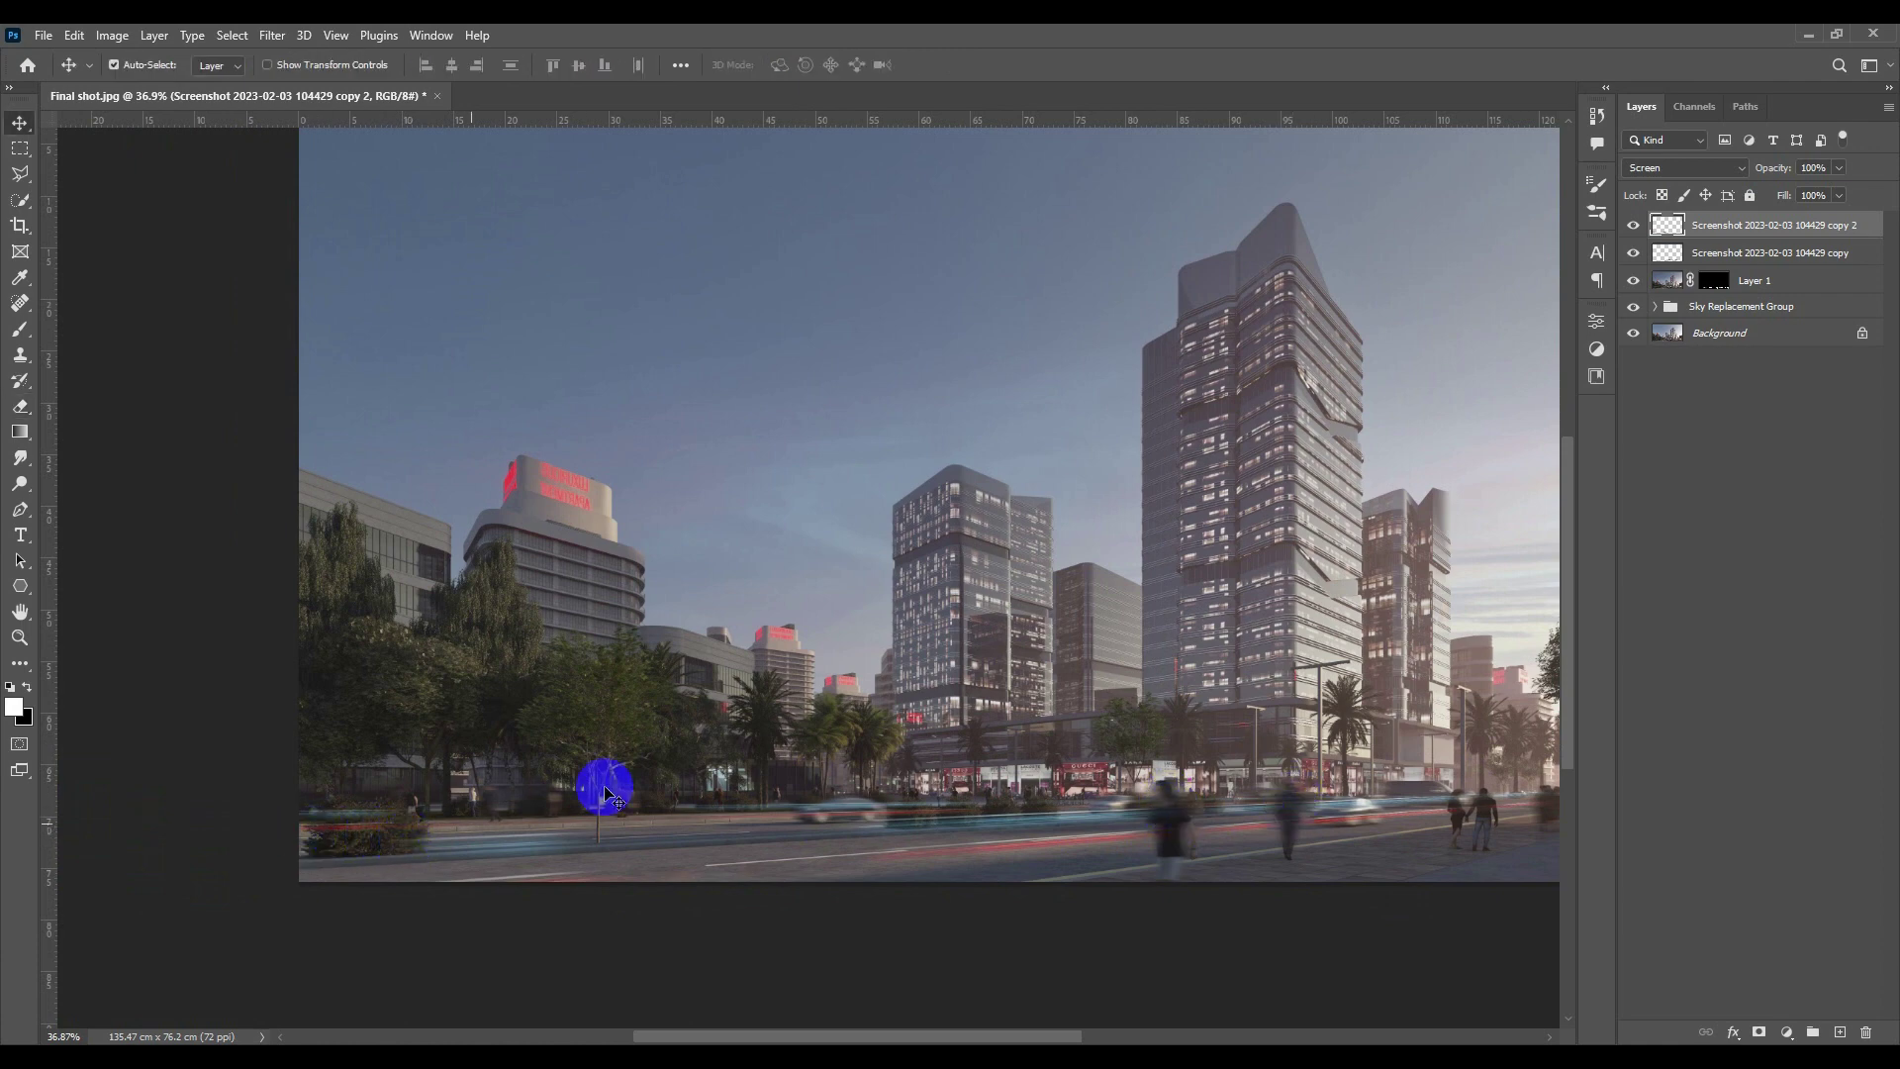
Compare the two road light-trail layers by toggling their visibility, then merge them and set the result to Screen blend mode.
scroll(736, 744, down, 5)
scroll(736, 745, up, 3)
click(1633, 225)
click(1633, 253)
click(1633, 253)
click(1634, 225)
click(1741, 253)
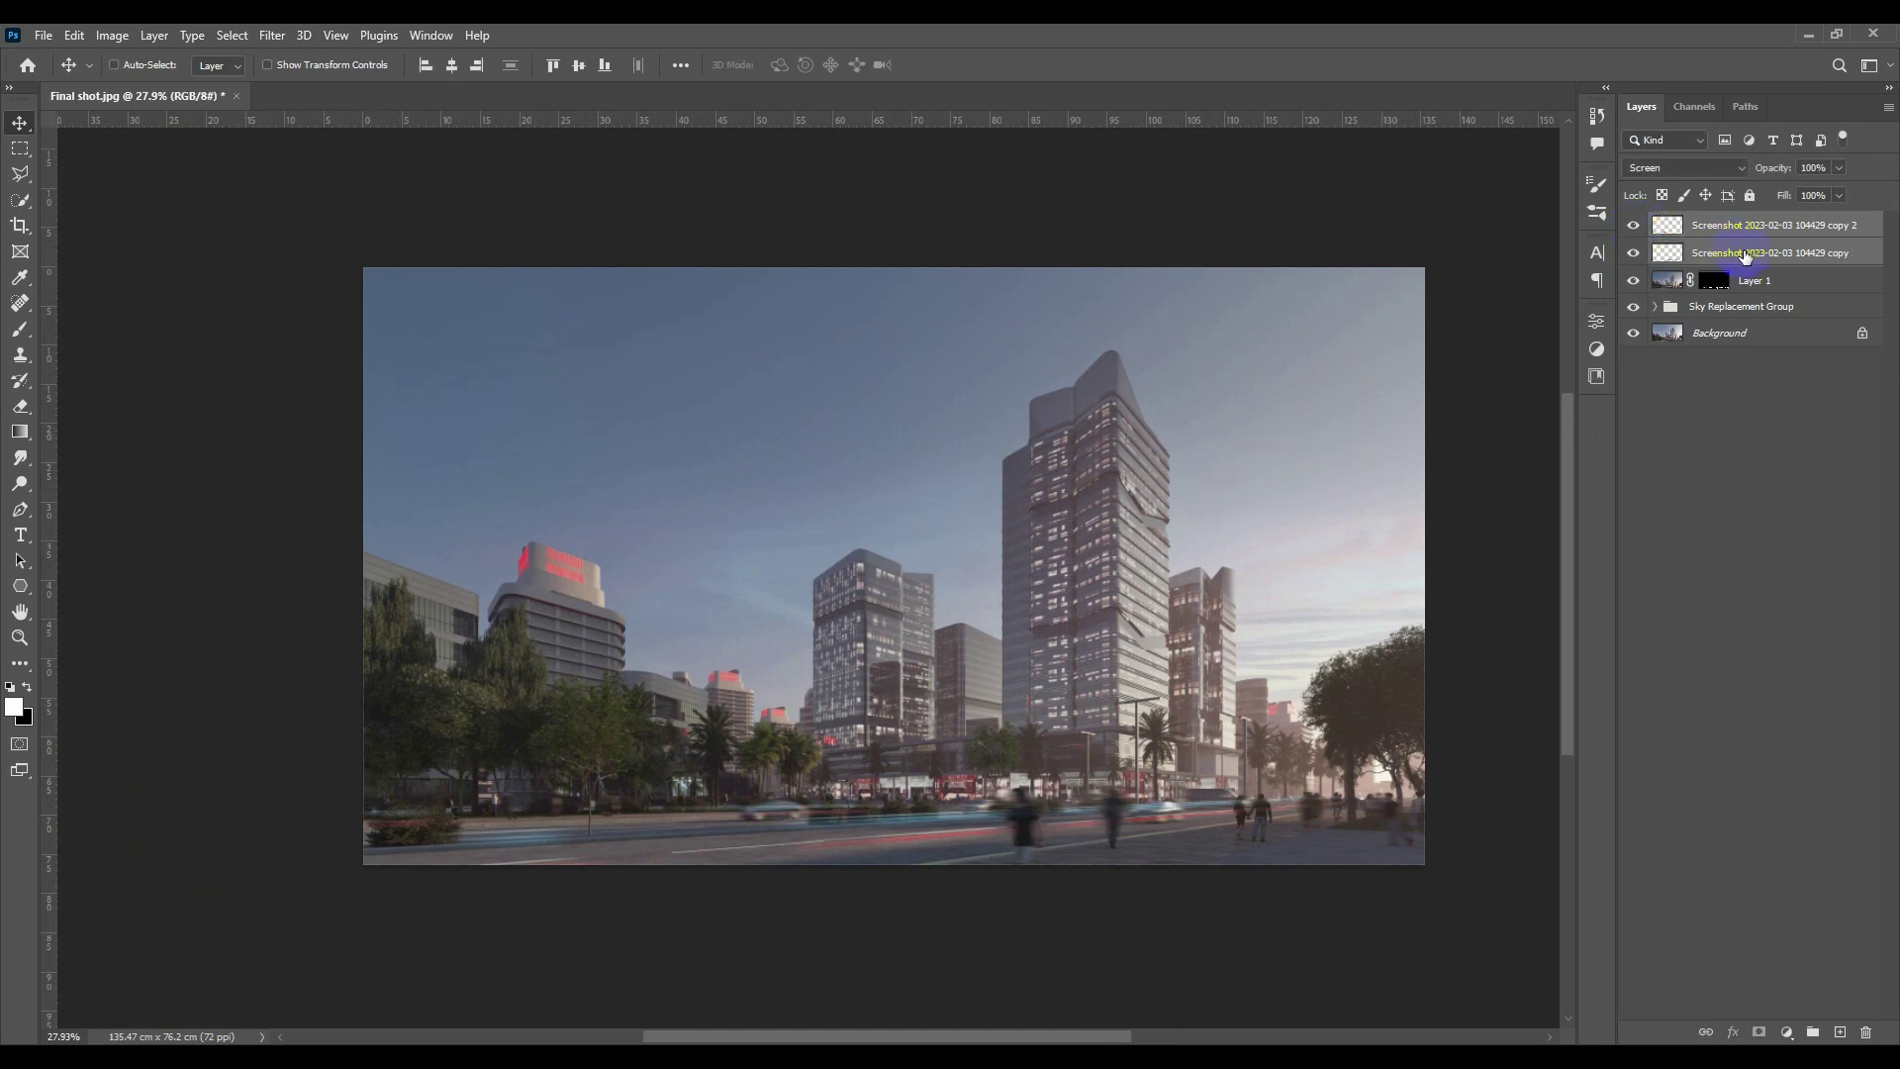
key(Delete)
click(1719, 163)
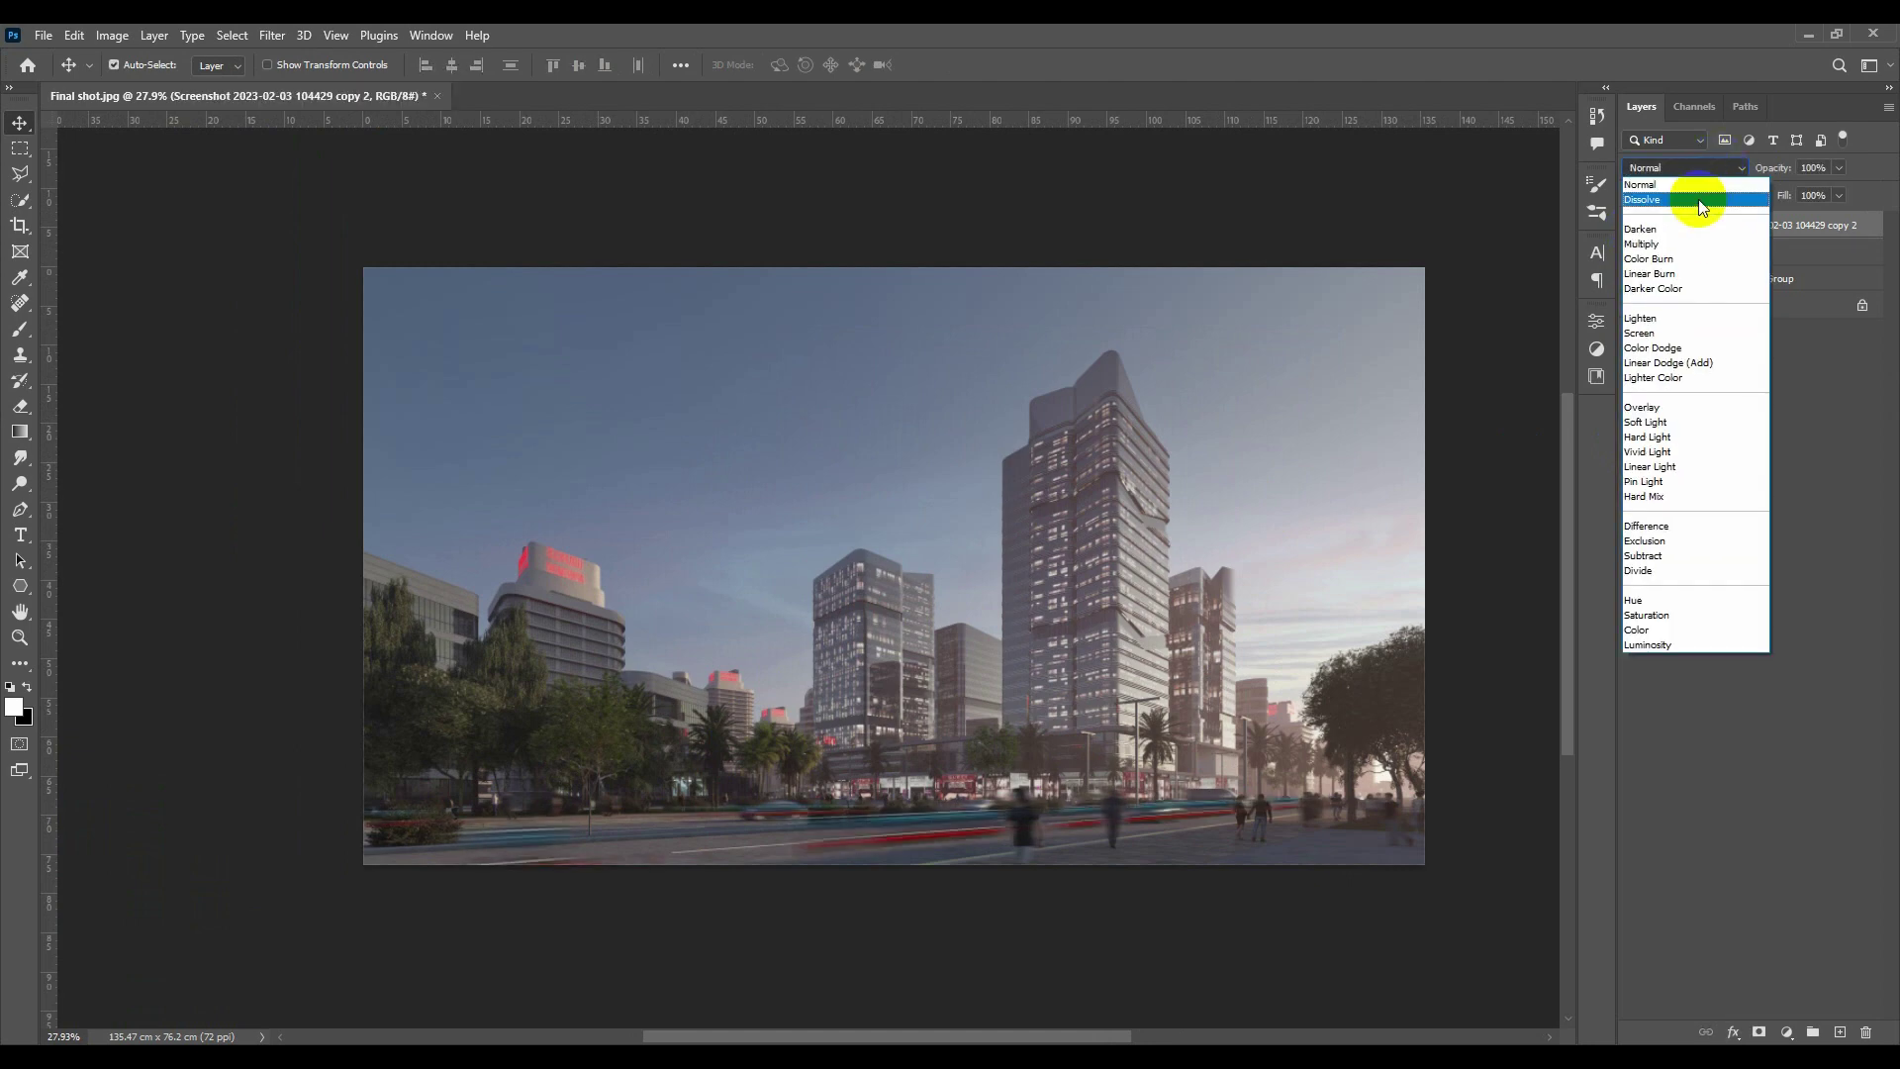
drag(1702, 207, 1661, 335)
Switch to File Explorer and place the pngtree sunlight white lens-flare image into the Final shot document.
scroll(836, 723, down, 1)
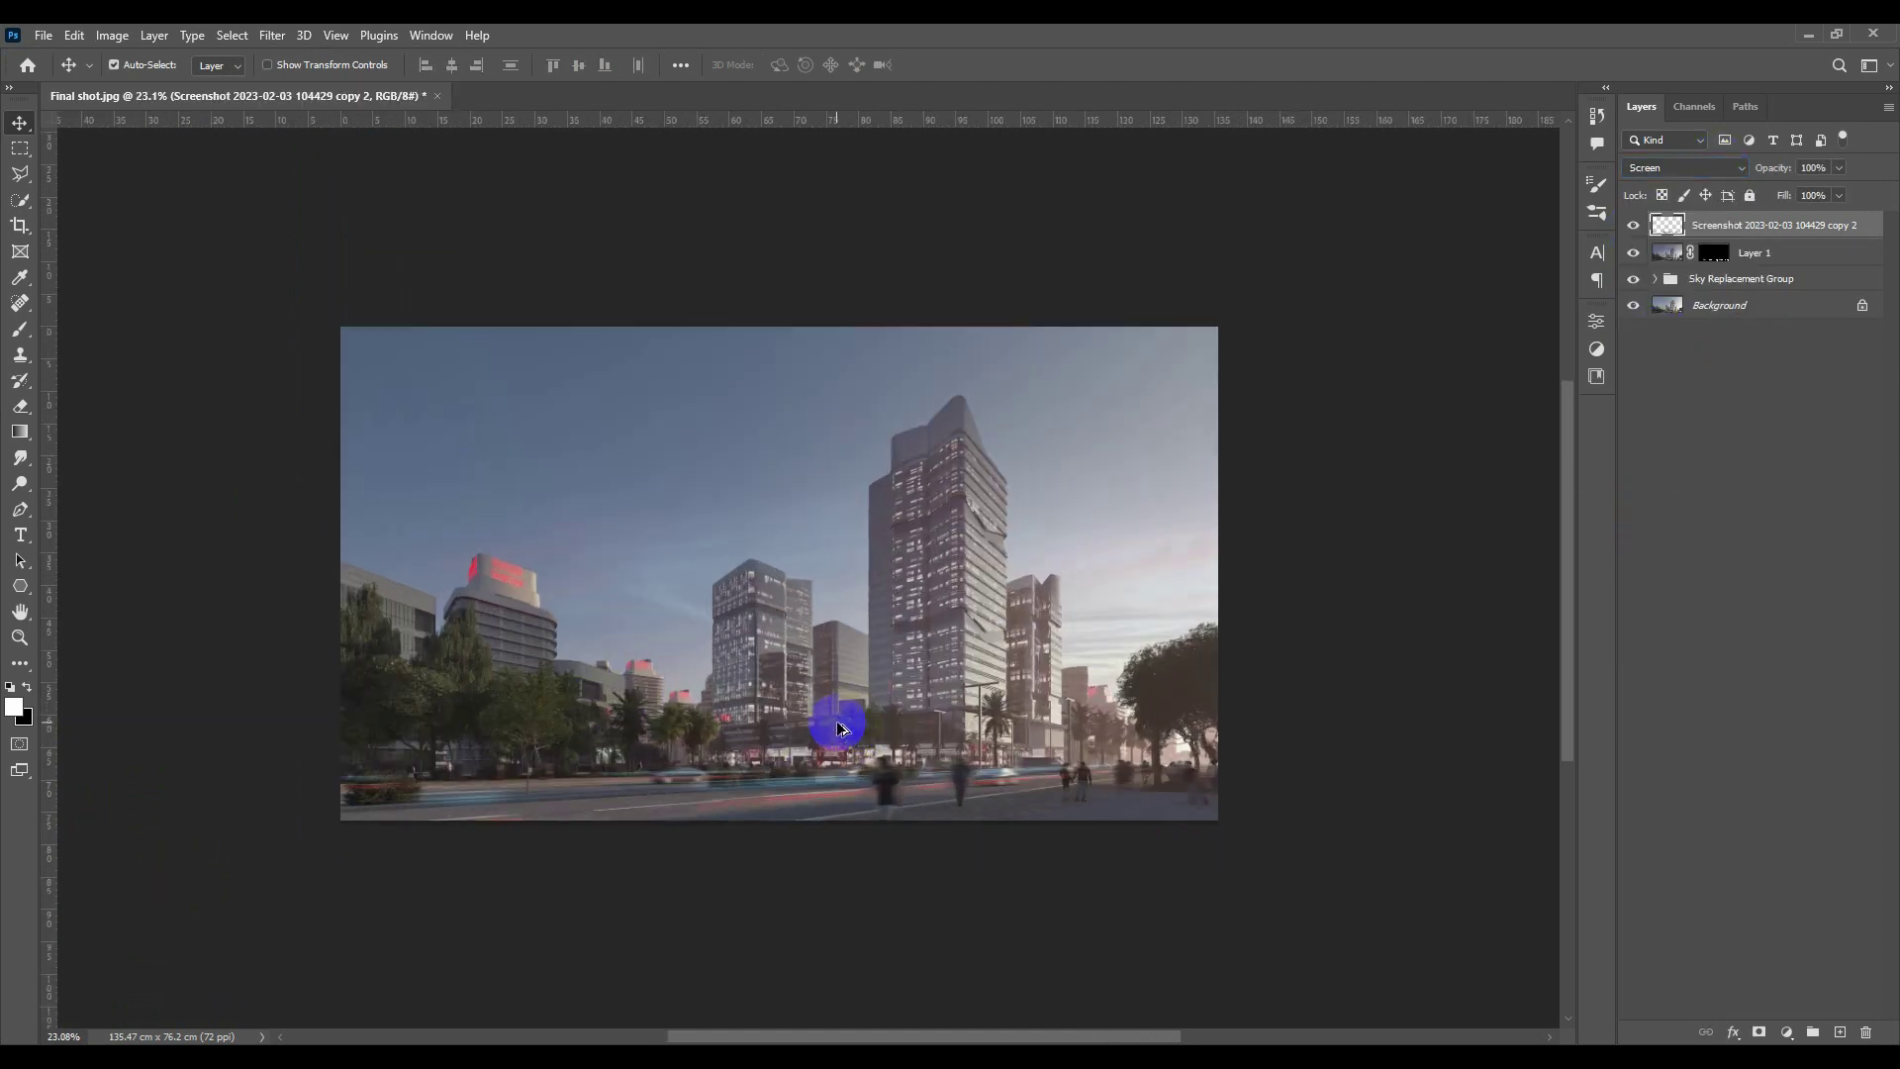
scroll(837, 723, up, 2)
click(1884, 117)
click(1809, 35)
click(216, 243)
click(395, 235)
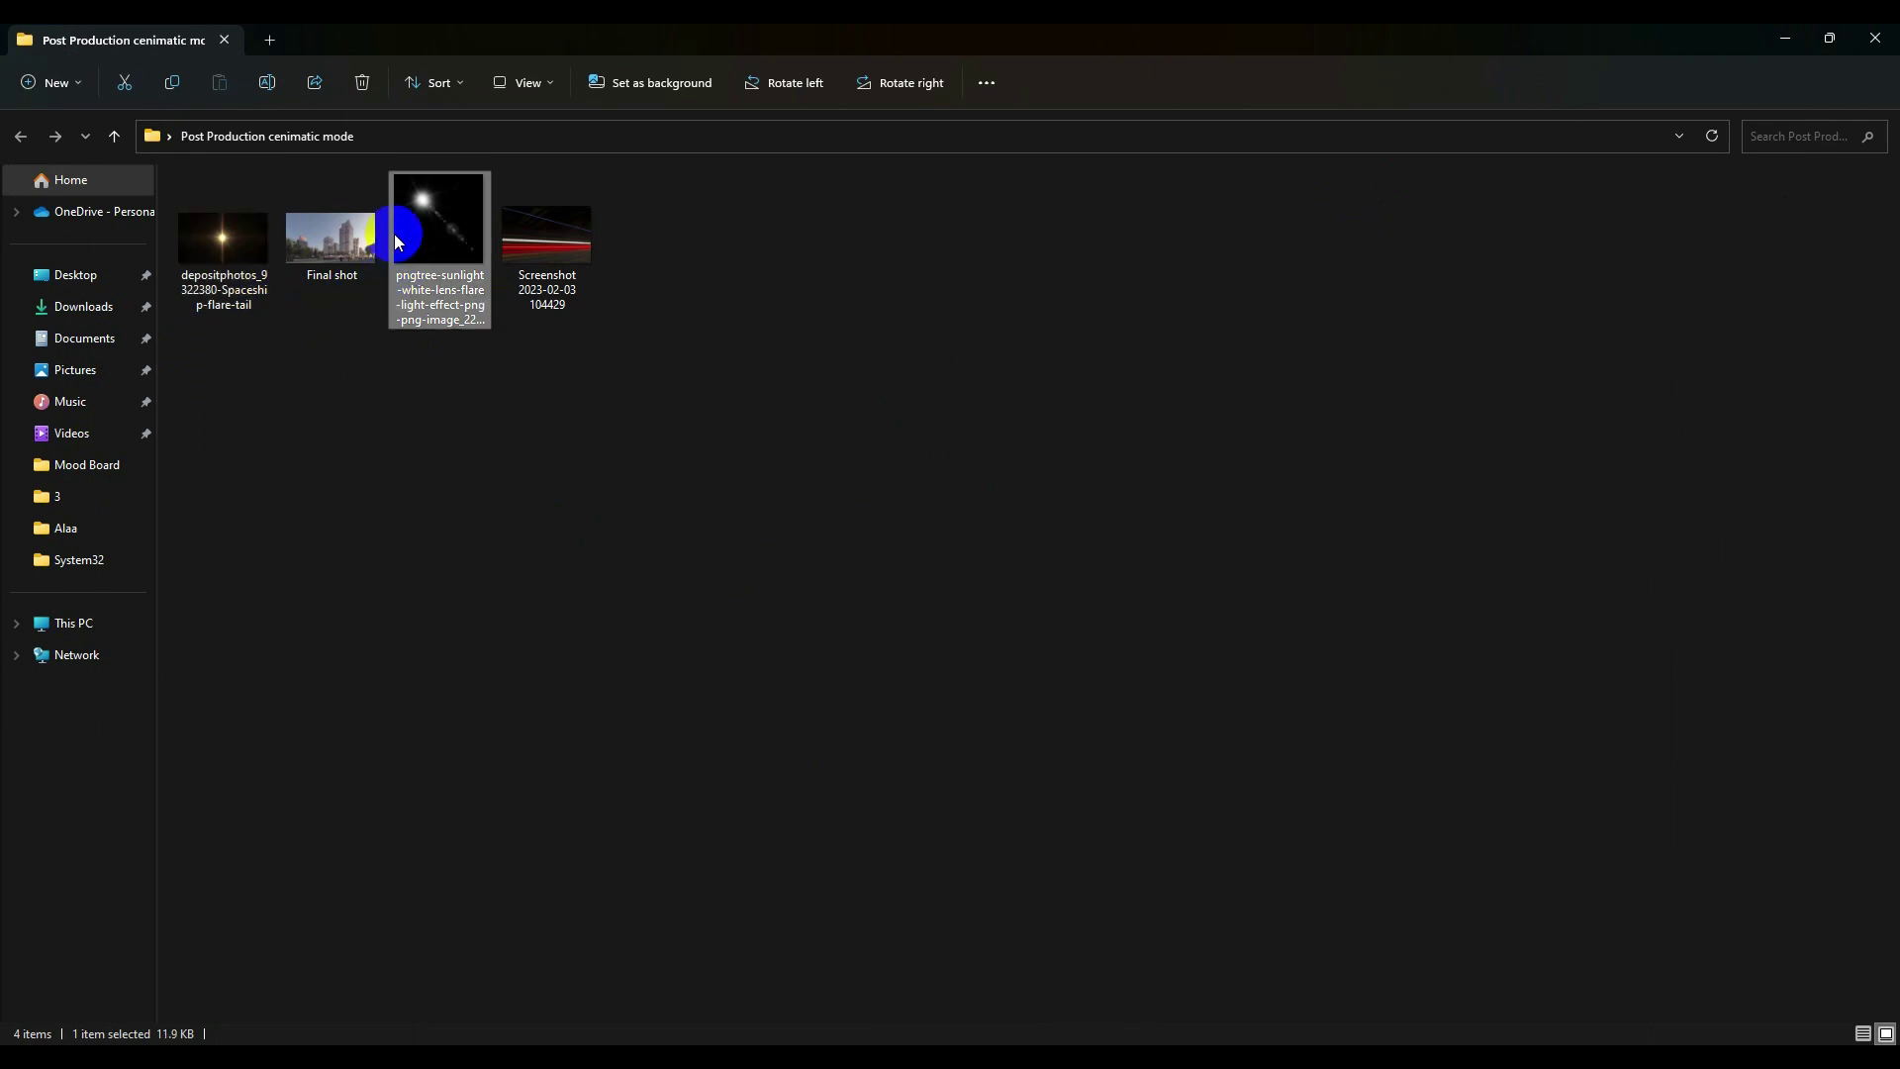
key(alt+Tab)
drag(441, 222, 1176, 549)
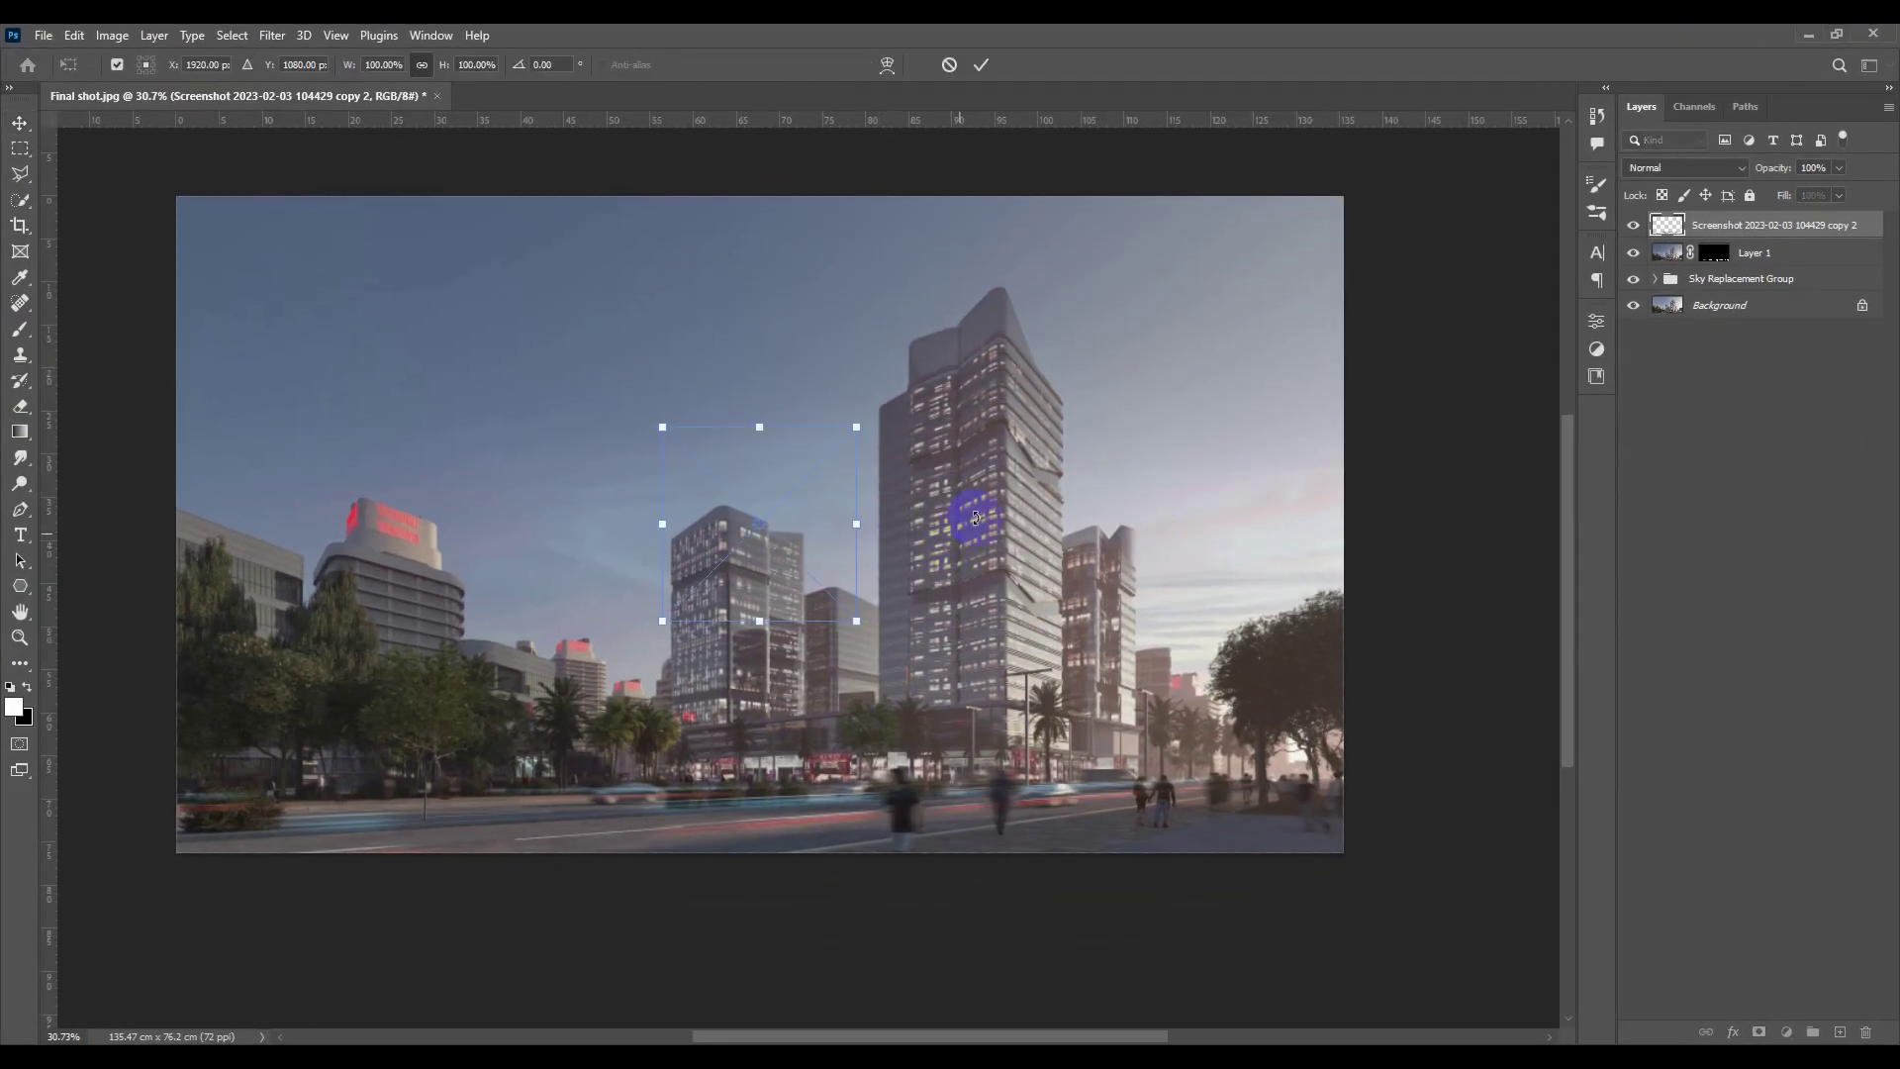
Scale the lens flare to about 287%, rotate it about 114° over the sky beside the tall tower, and set its blend mode to Screen.
drag(830, 515, 954, 878)
drag(961, 645, 1357, 526)
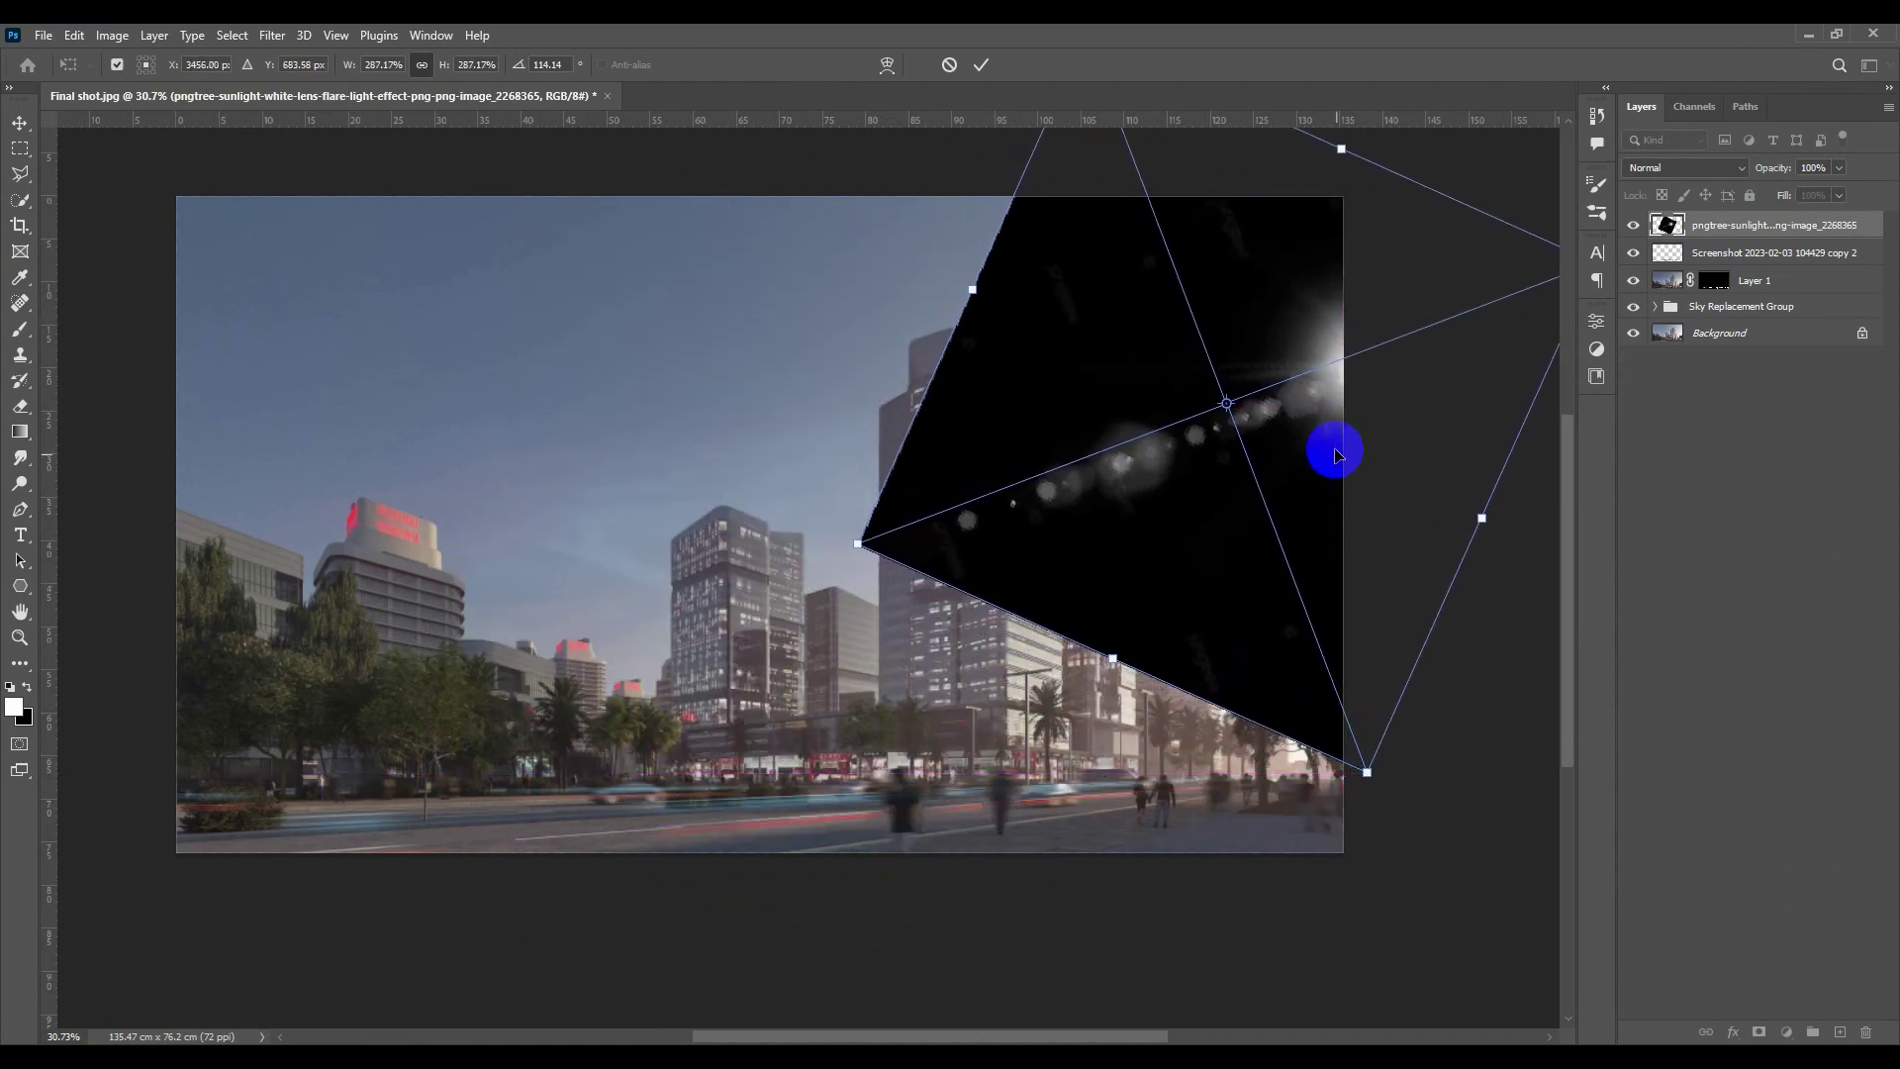
double_click(1289, 522)
click(1714, 174)
click(1658, 330)
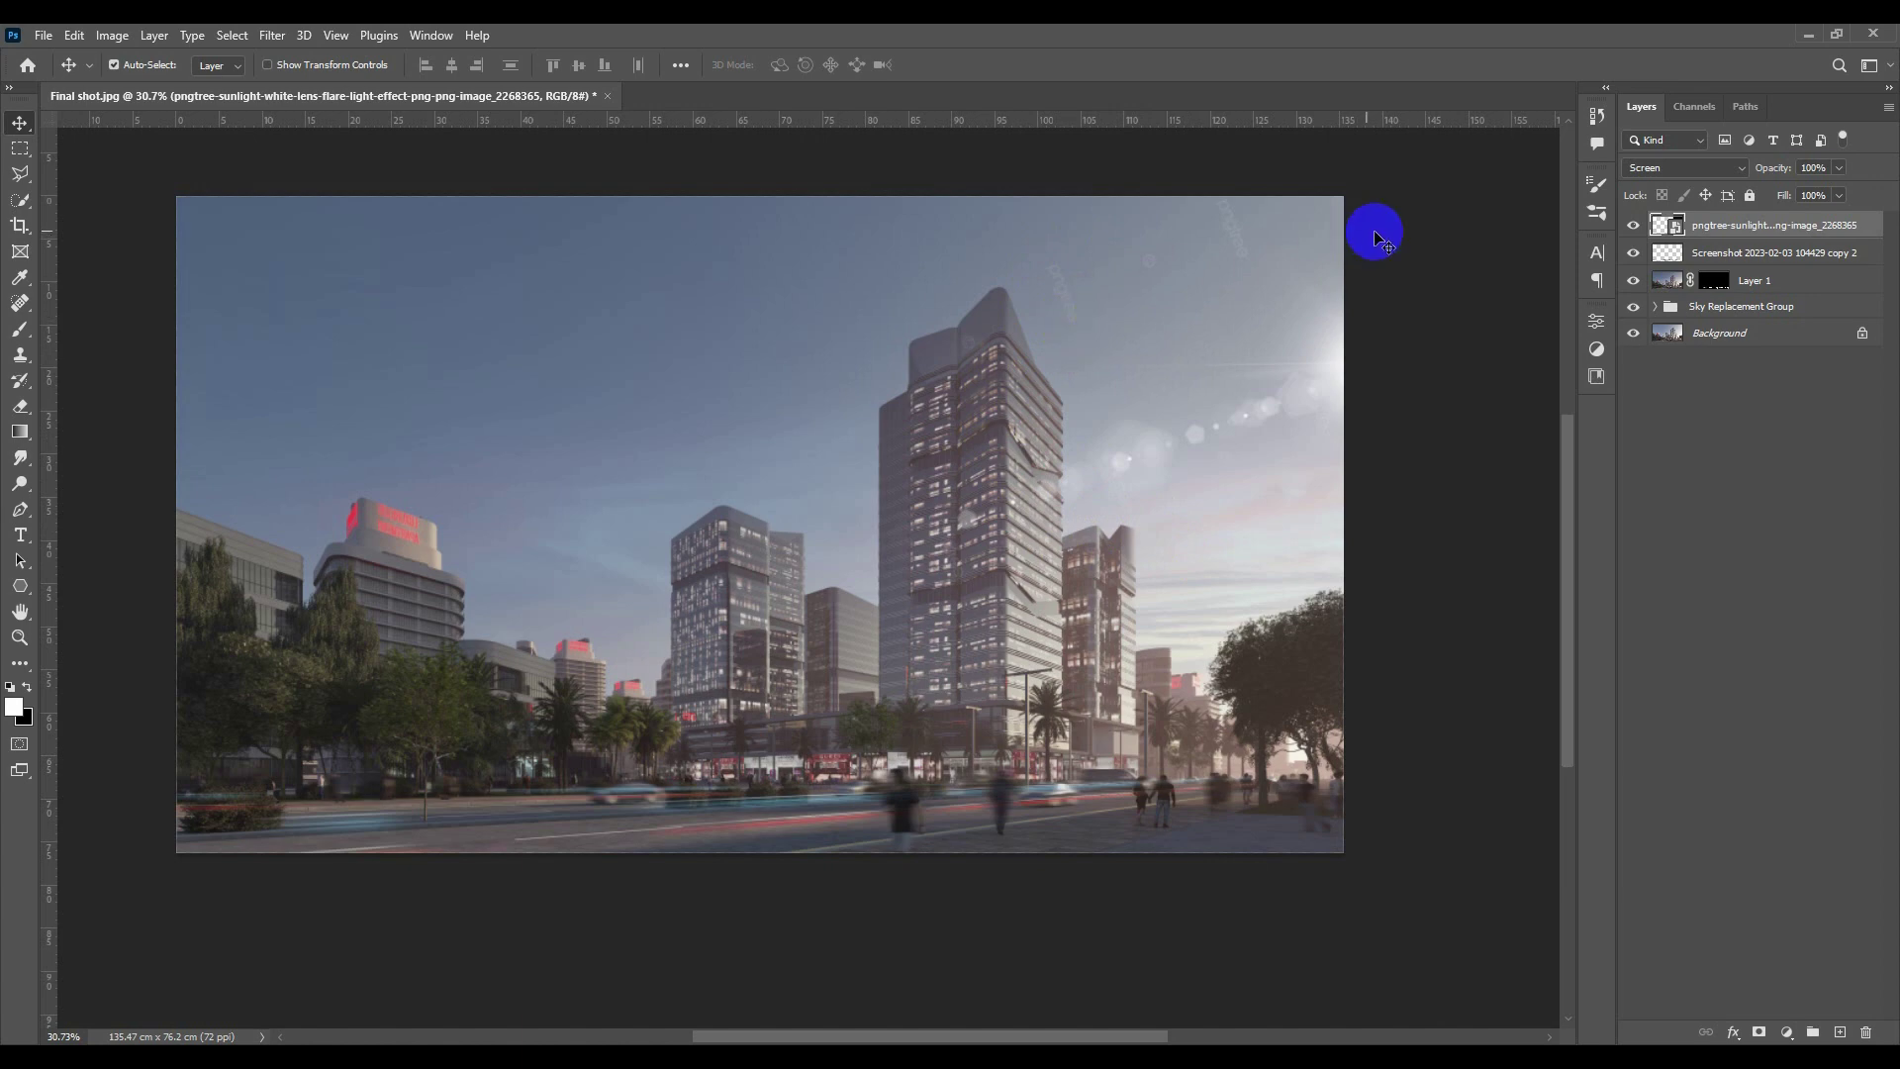
Rasterize the lens-flare layer, erase its stray streaks and edges around the tower and sky, and shift it slightly toward the image edge.
right_click(1784, 238)
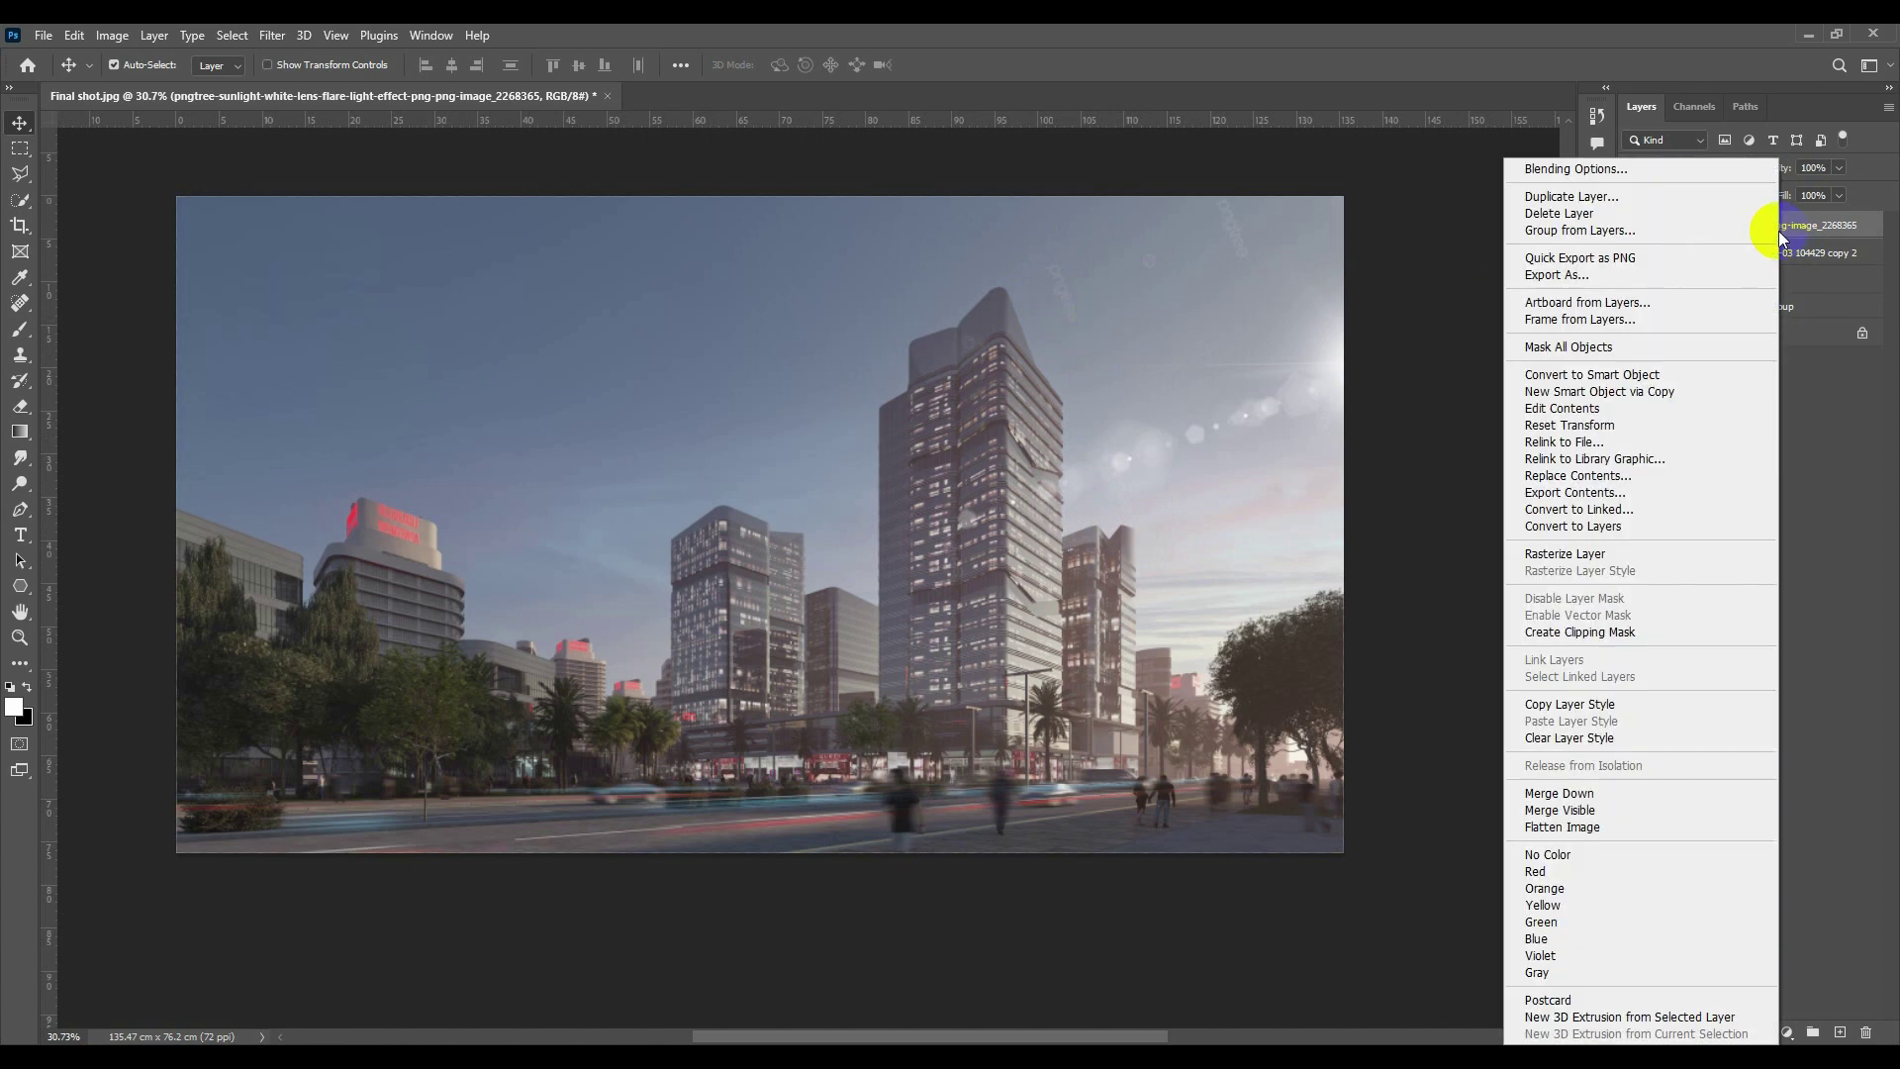
click(1639, 552)
key(e)
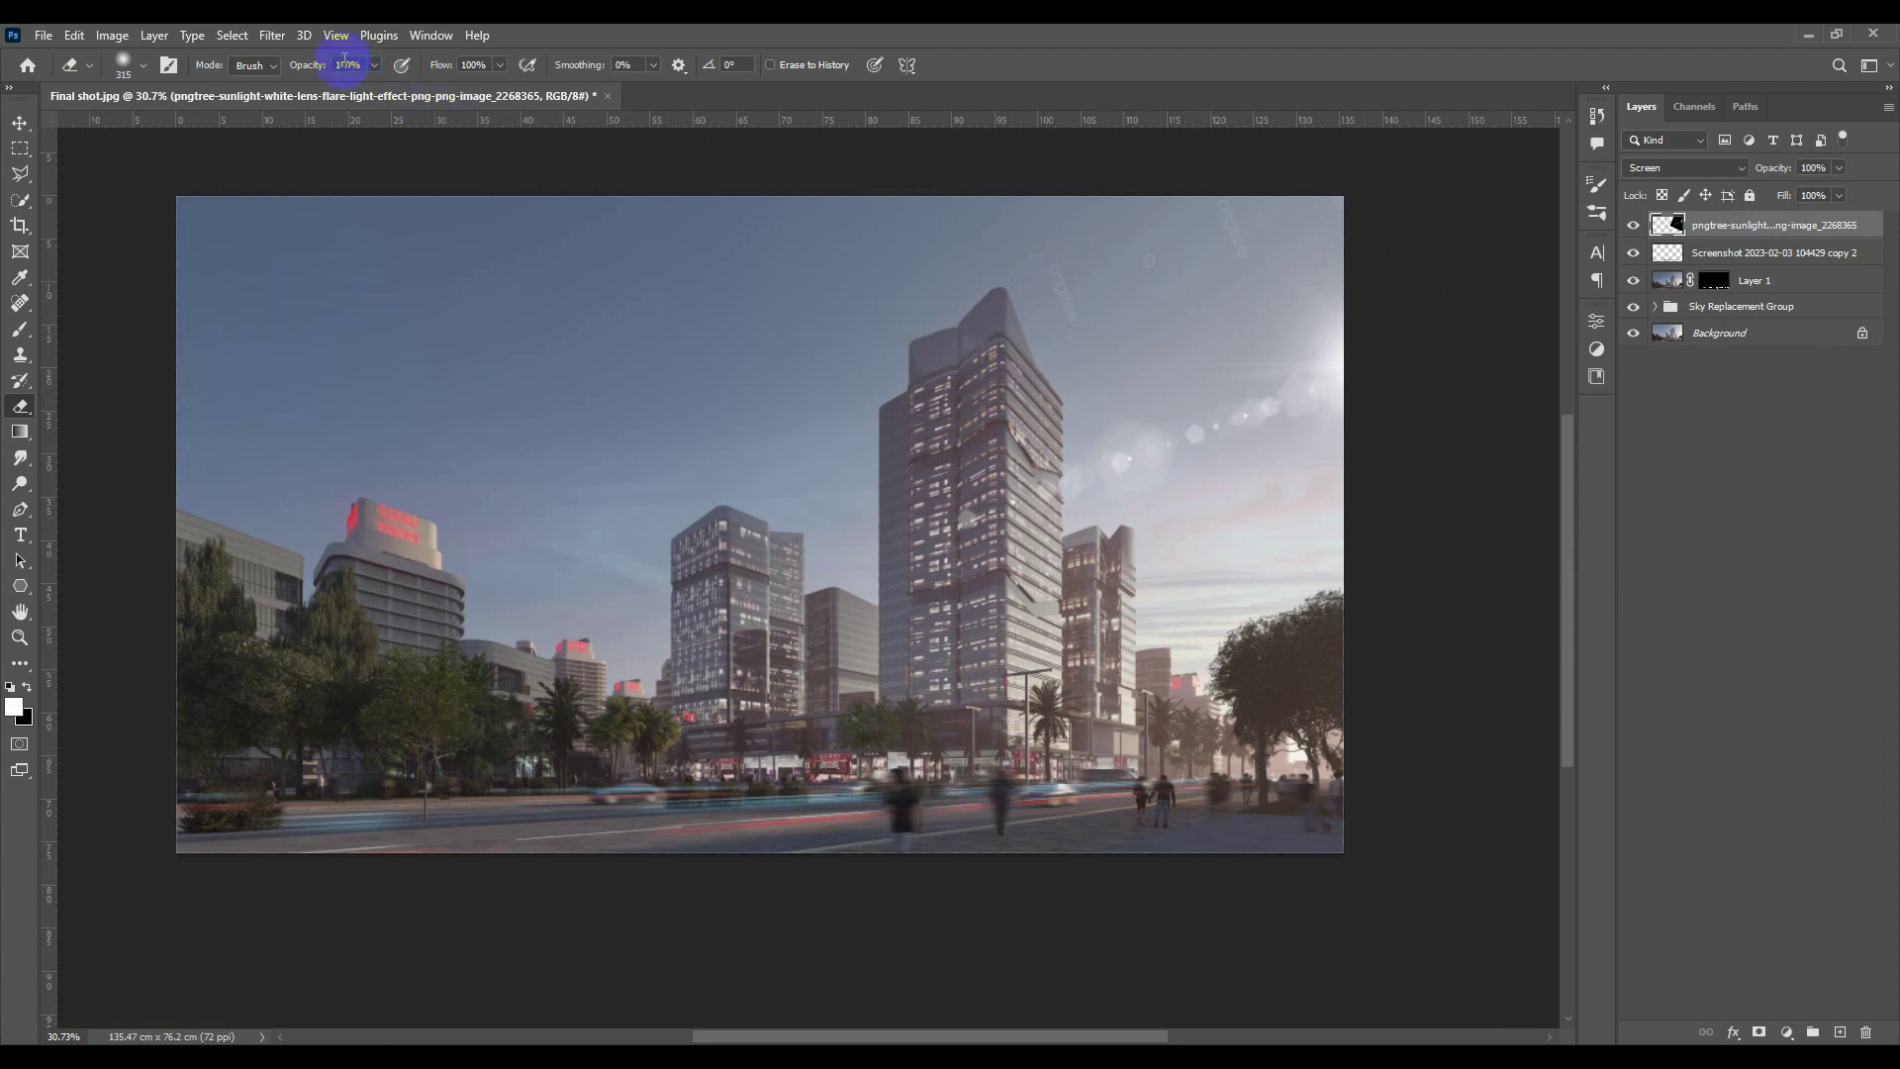
mouse_move(1049, 334)
mouse_down()
mouse_move(1043, 236)
mouse_move(1172, 257)
mouse_move(1247, 174)
mouse_up()
mouse_move(1158, 630)
mouse_down()
mouse_move(1243, 564)
mouse_move(1260, 501)
mouse_move(1168, 574)
mouse_up()
click(1218, 646)
key(v)
drag(1321, 384, 1348, 384)
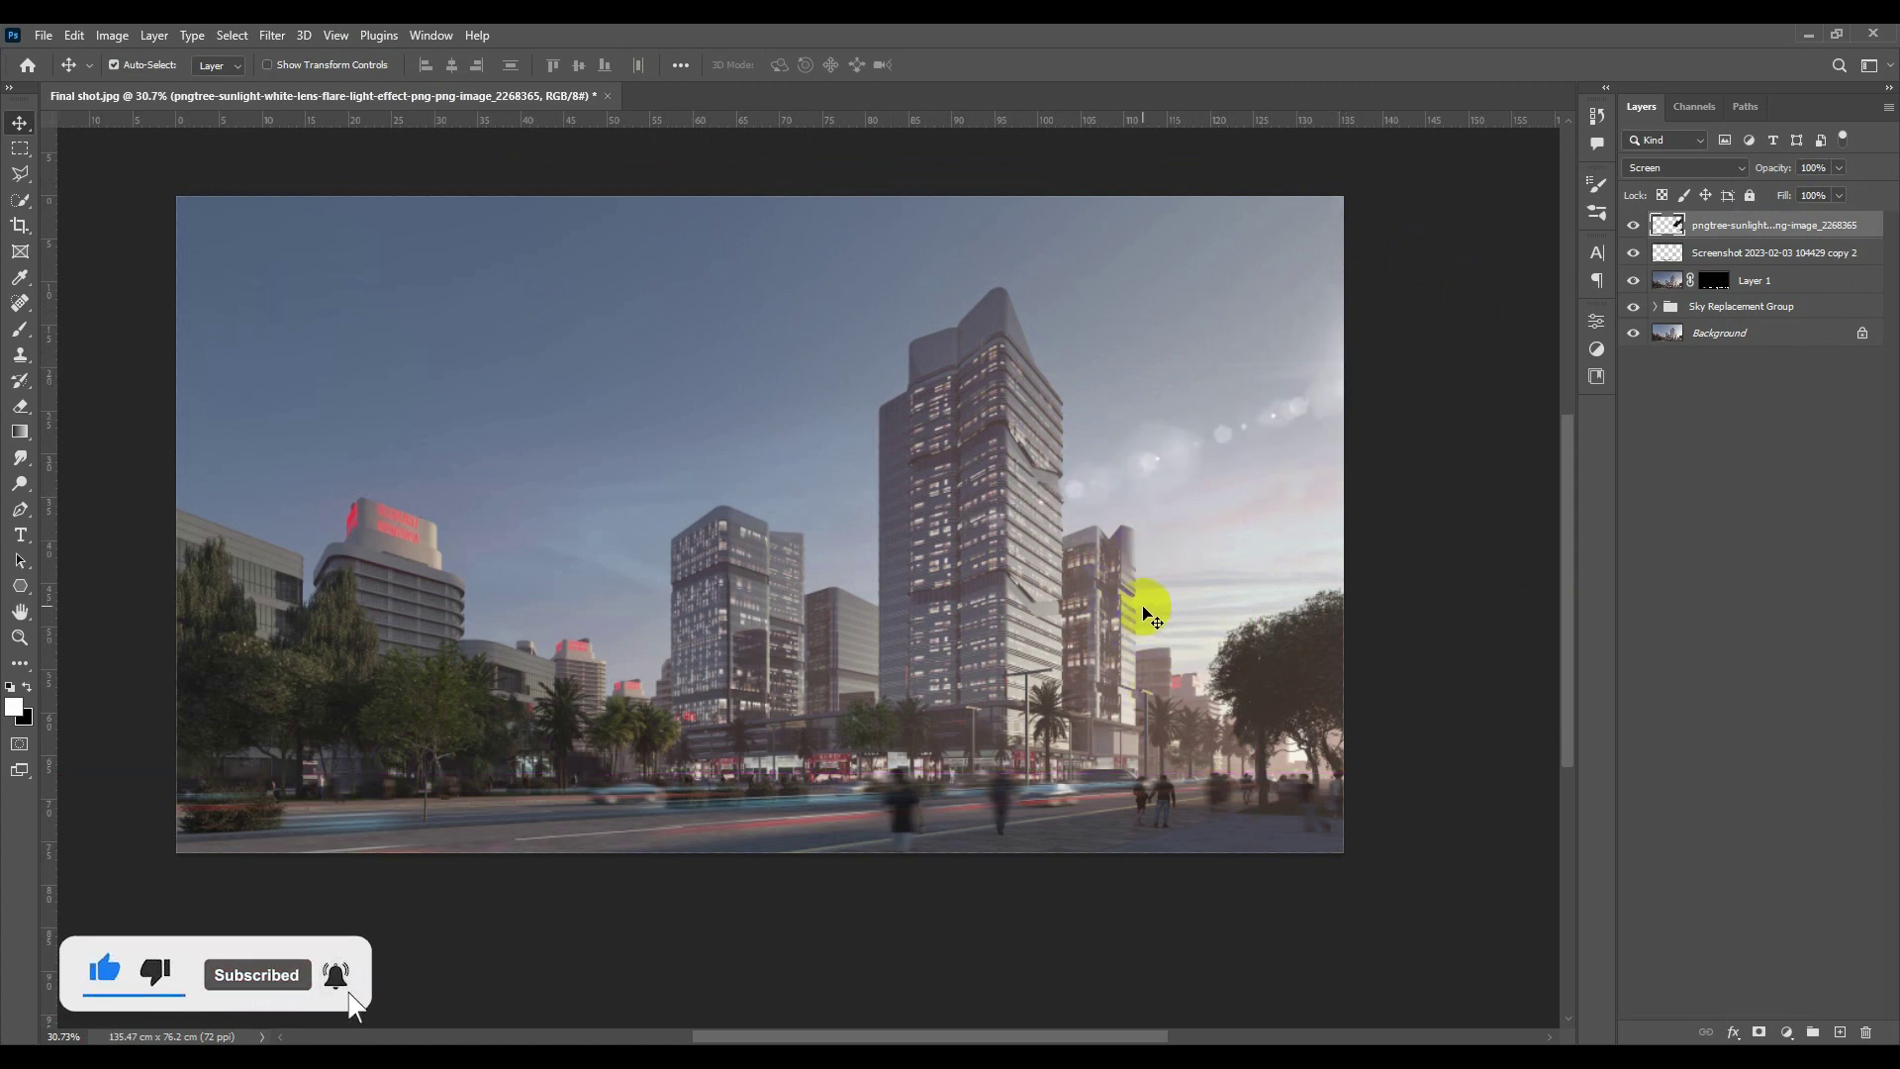
Colorize the lens flare a warm orange with Hue/Saturation and raise its saturation.
key(ctrl+u)
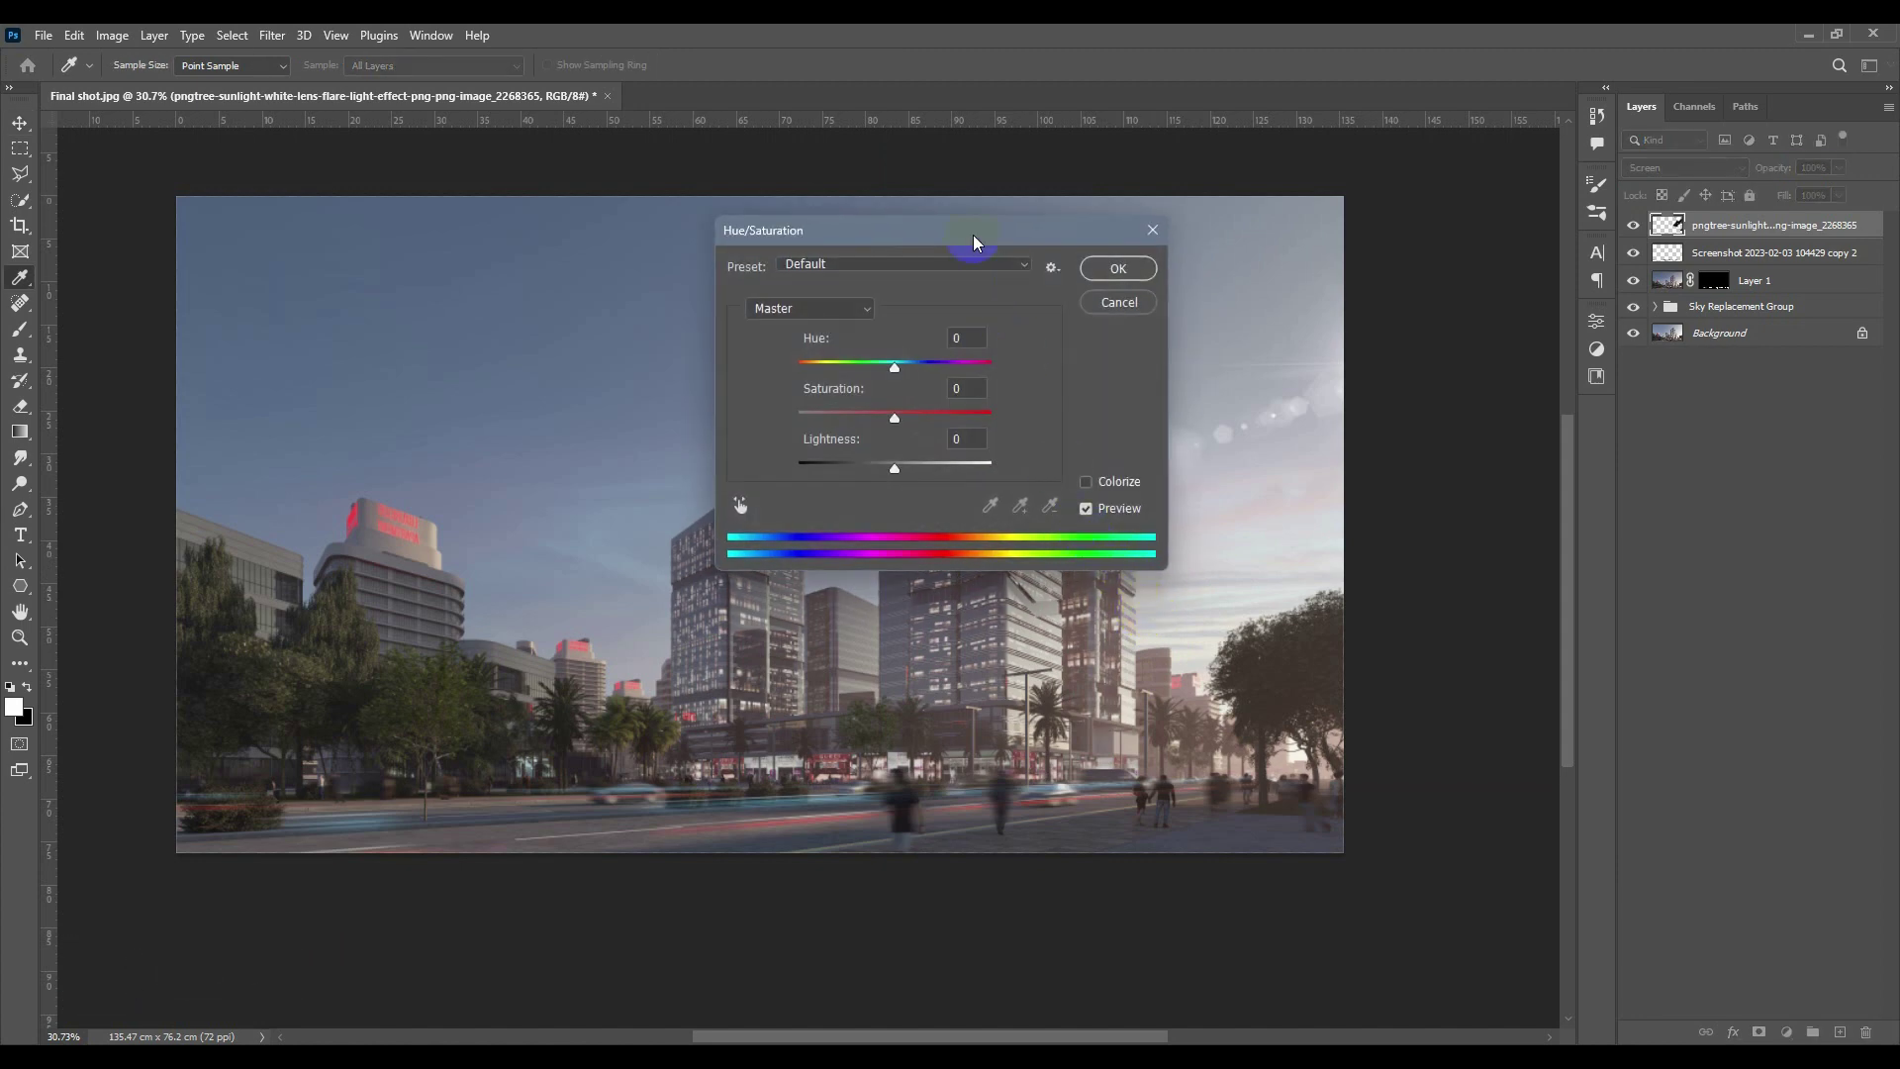
drag(976, 243, 467, 277)
click(579, 517)
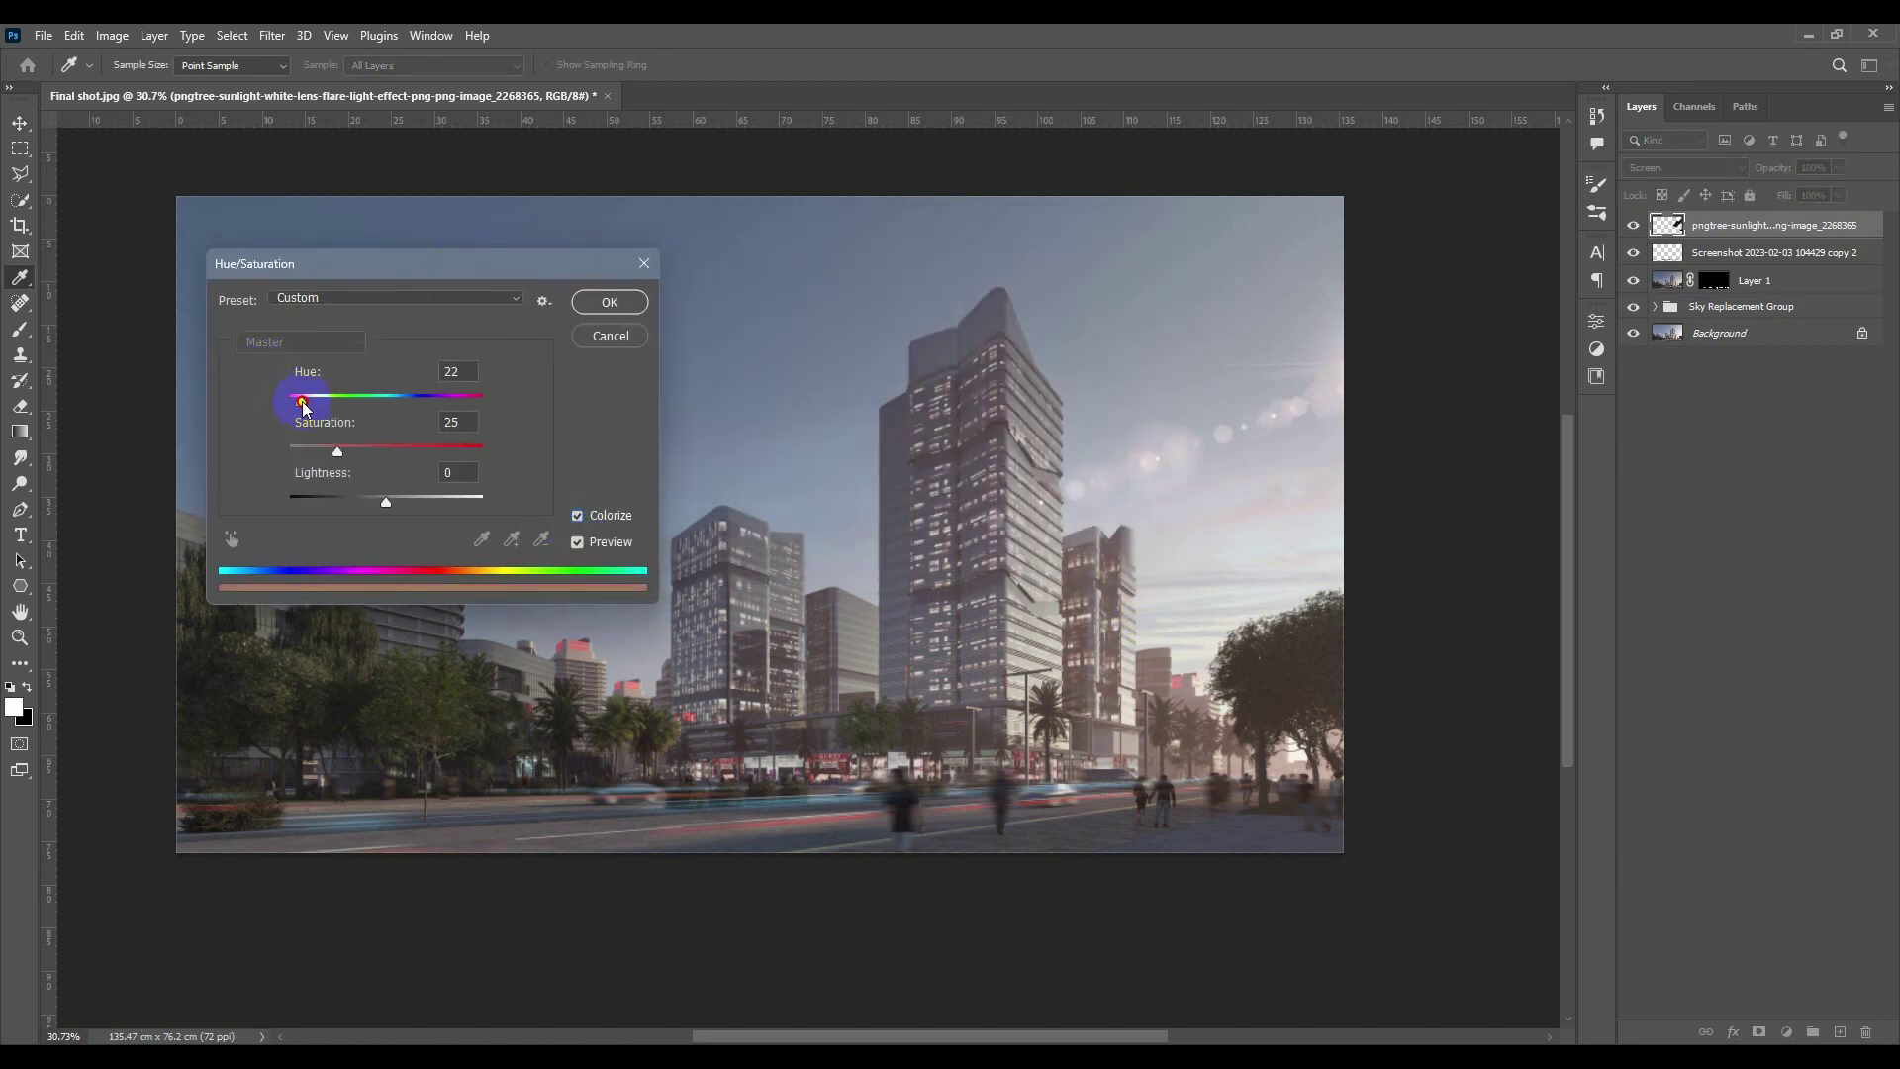
drag(340, 452, 372, 453)
click(606, 302)
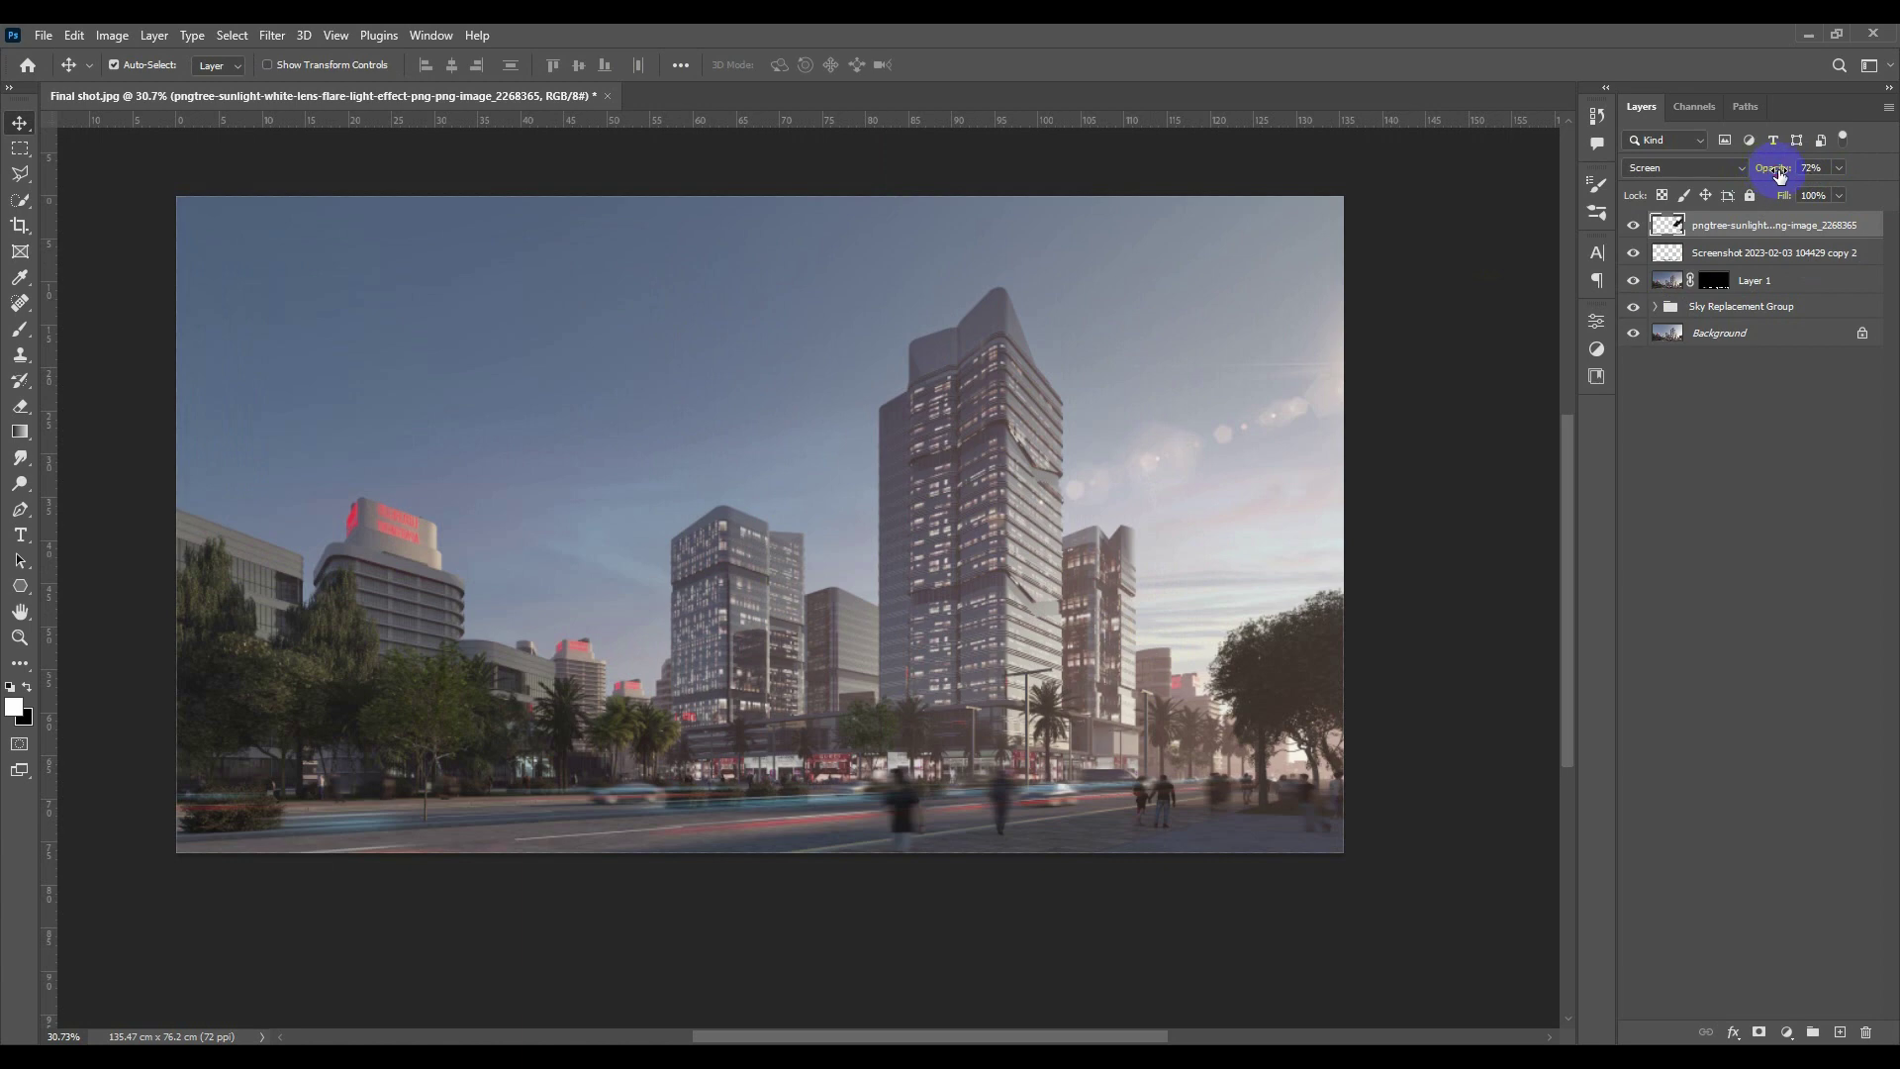
Reposition and rotate the lens flare in the sky with a transform and lower its layer opacity to 42%.
drag(1332, 431, 1332, 388)
key(ctrl+t)
drag(849, 434, 844, 492)
drag(1286, 565, 1273, 518)
key(Return)
key(ctrl+minus)
scroll(1022, 568, up, 4)
drag(1147, 548, 1039, 622)
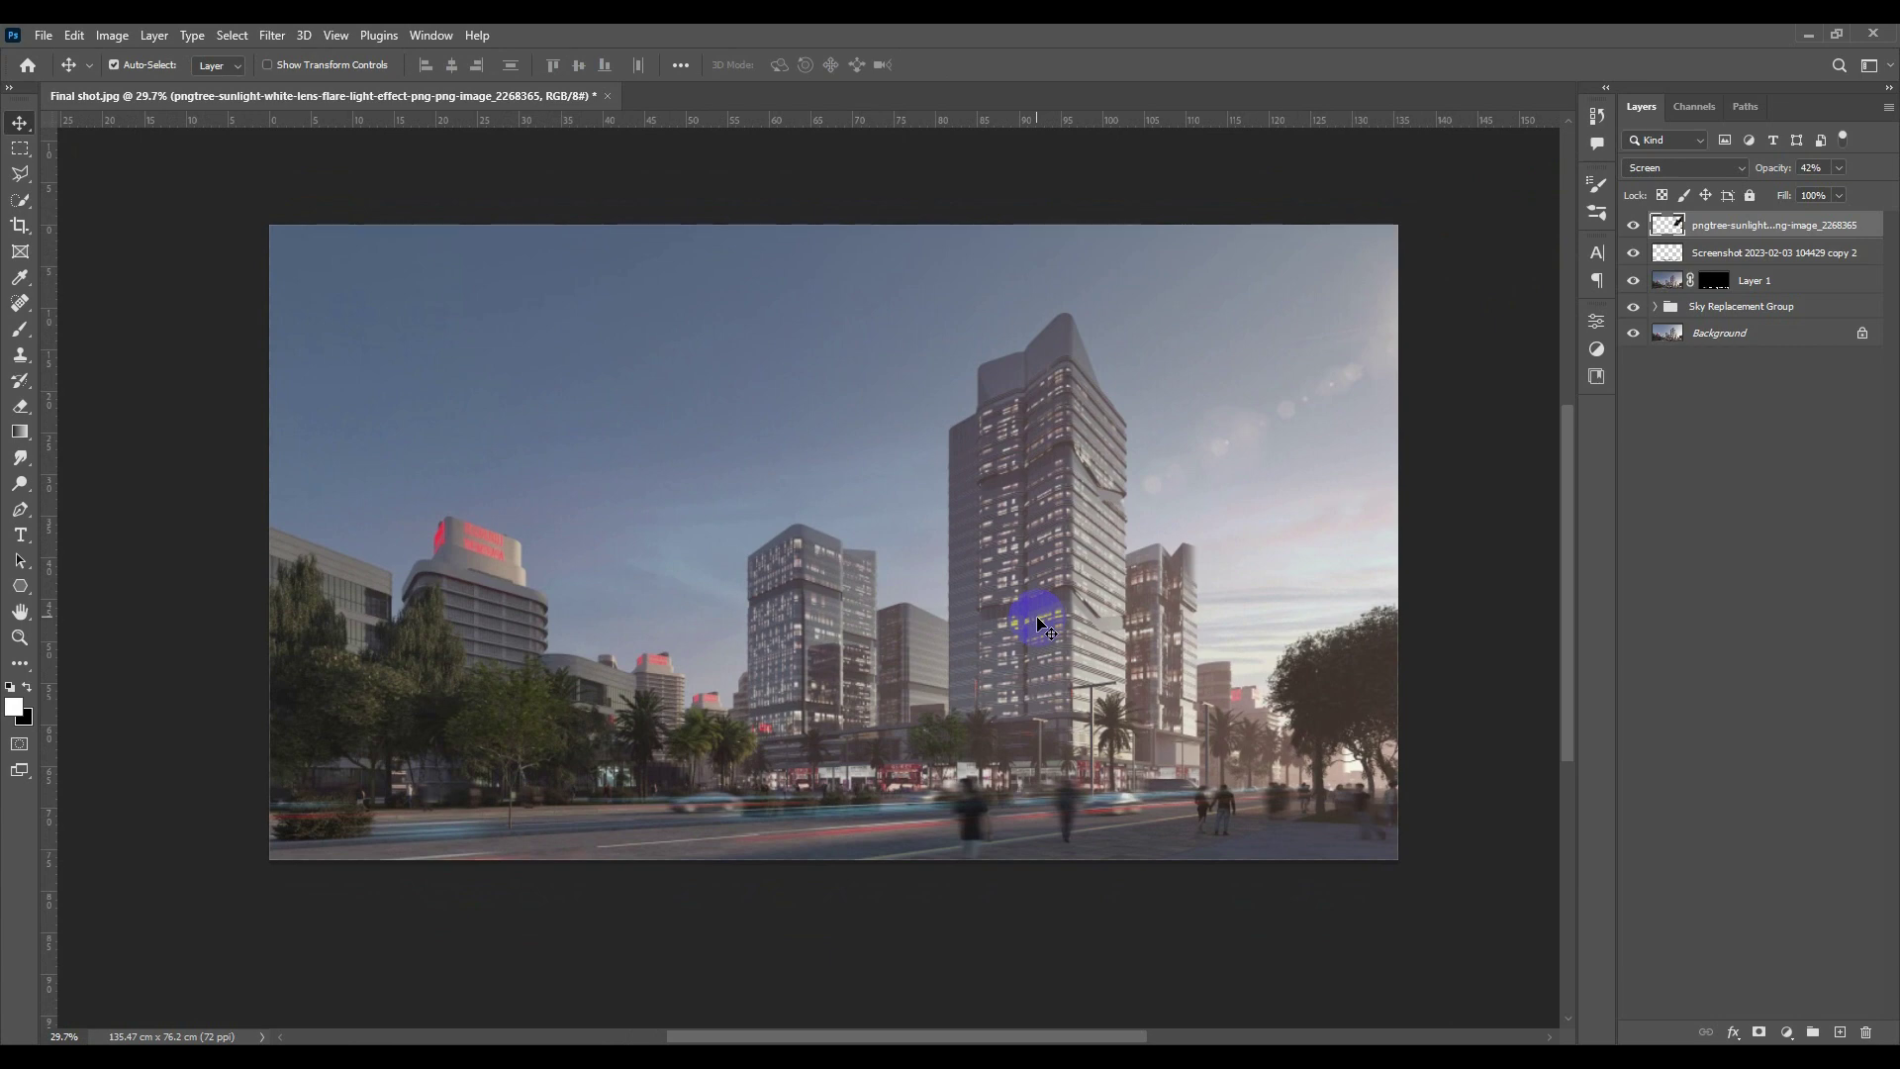
Add a radial Gradient Fill layer at 131% scale and move its glow to the bright sky above the trees beside the towers.
click(1039, 624)
click(1787, 1033)
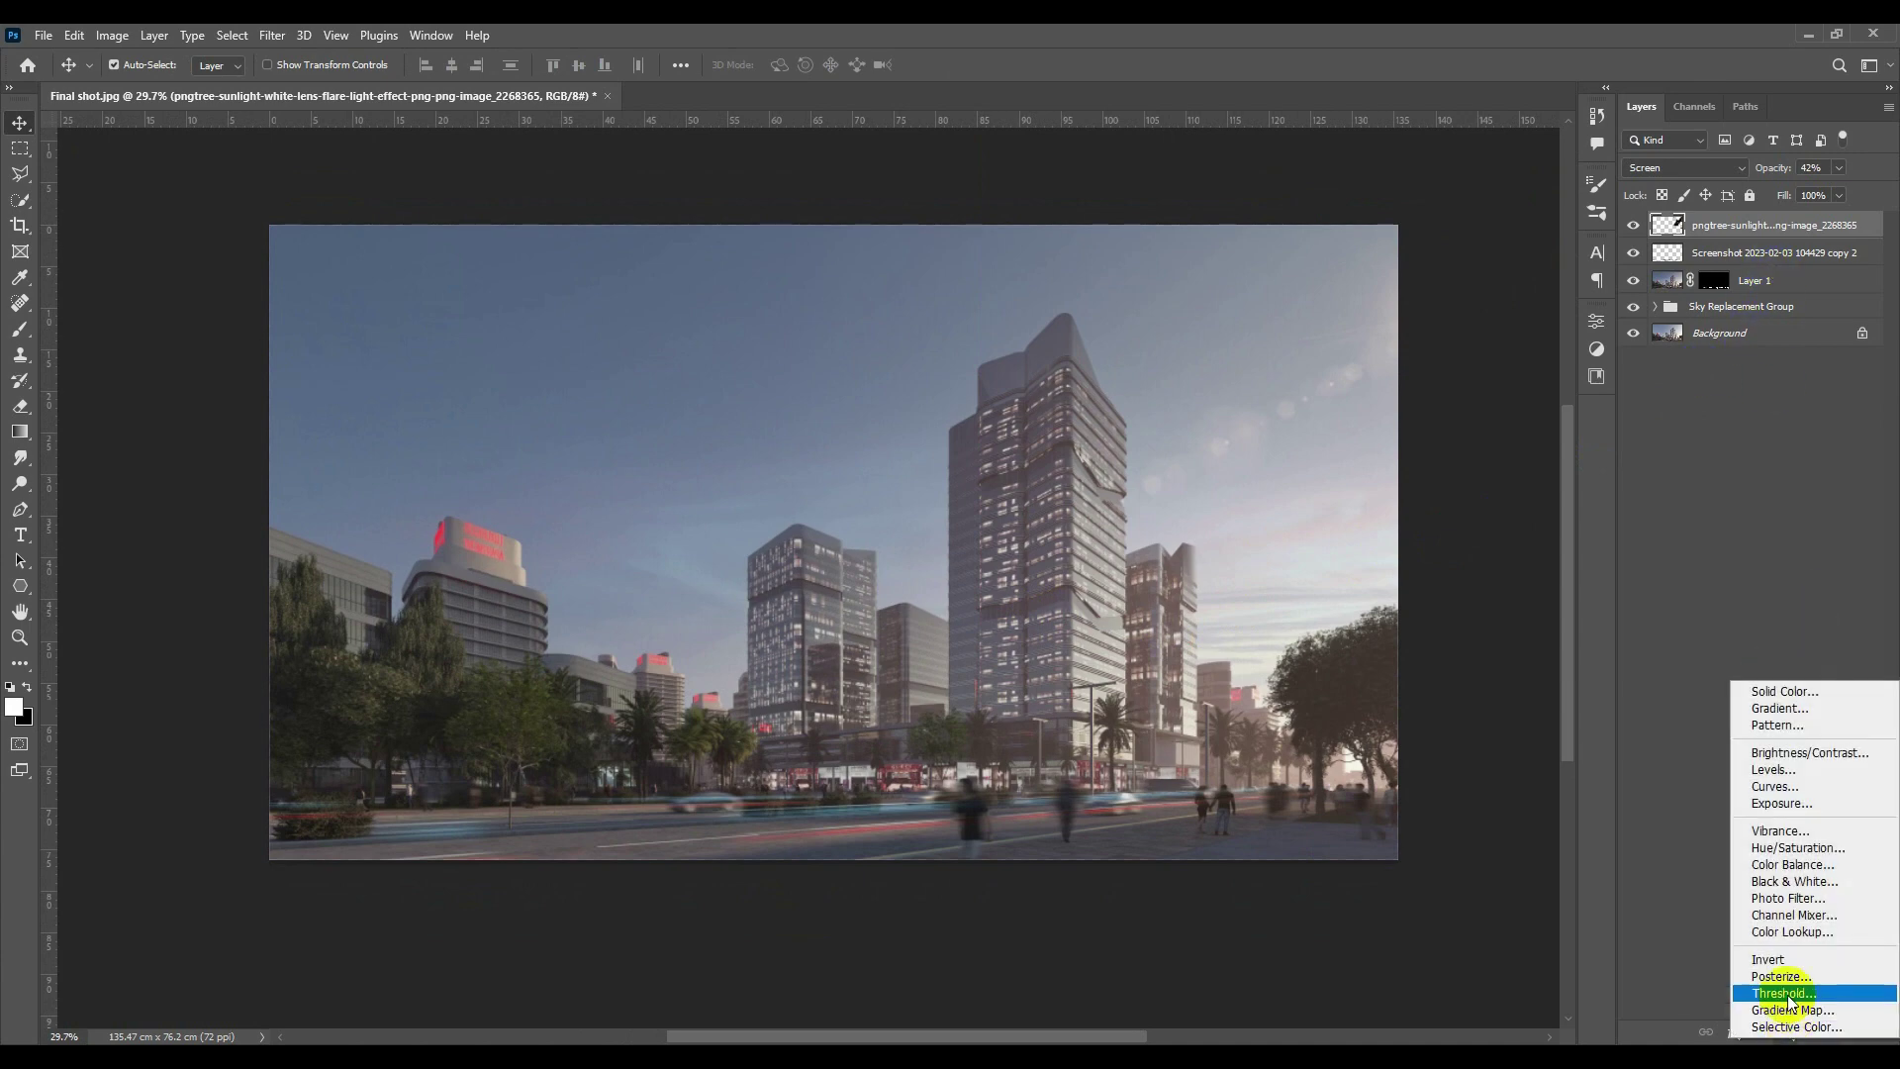
click(1791, 710)
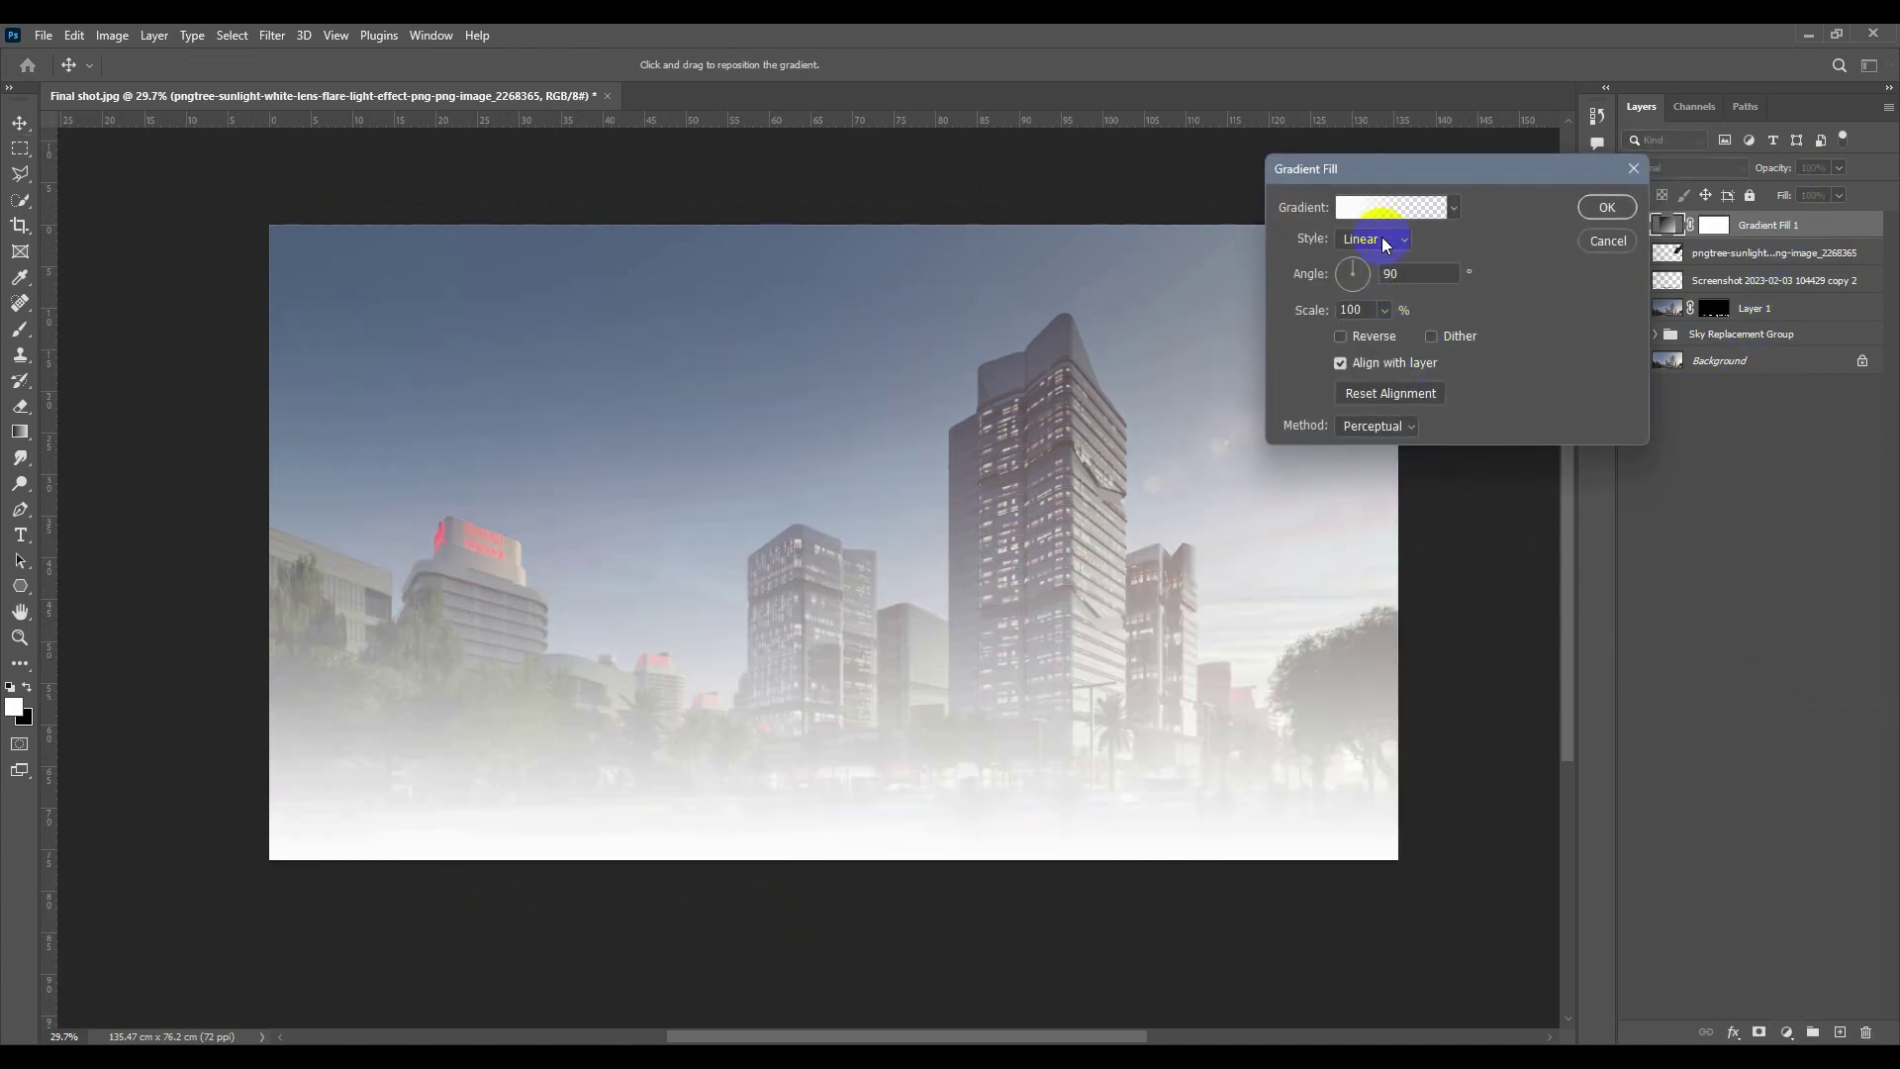
click(1387, 243)
click(1358, 263)
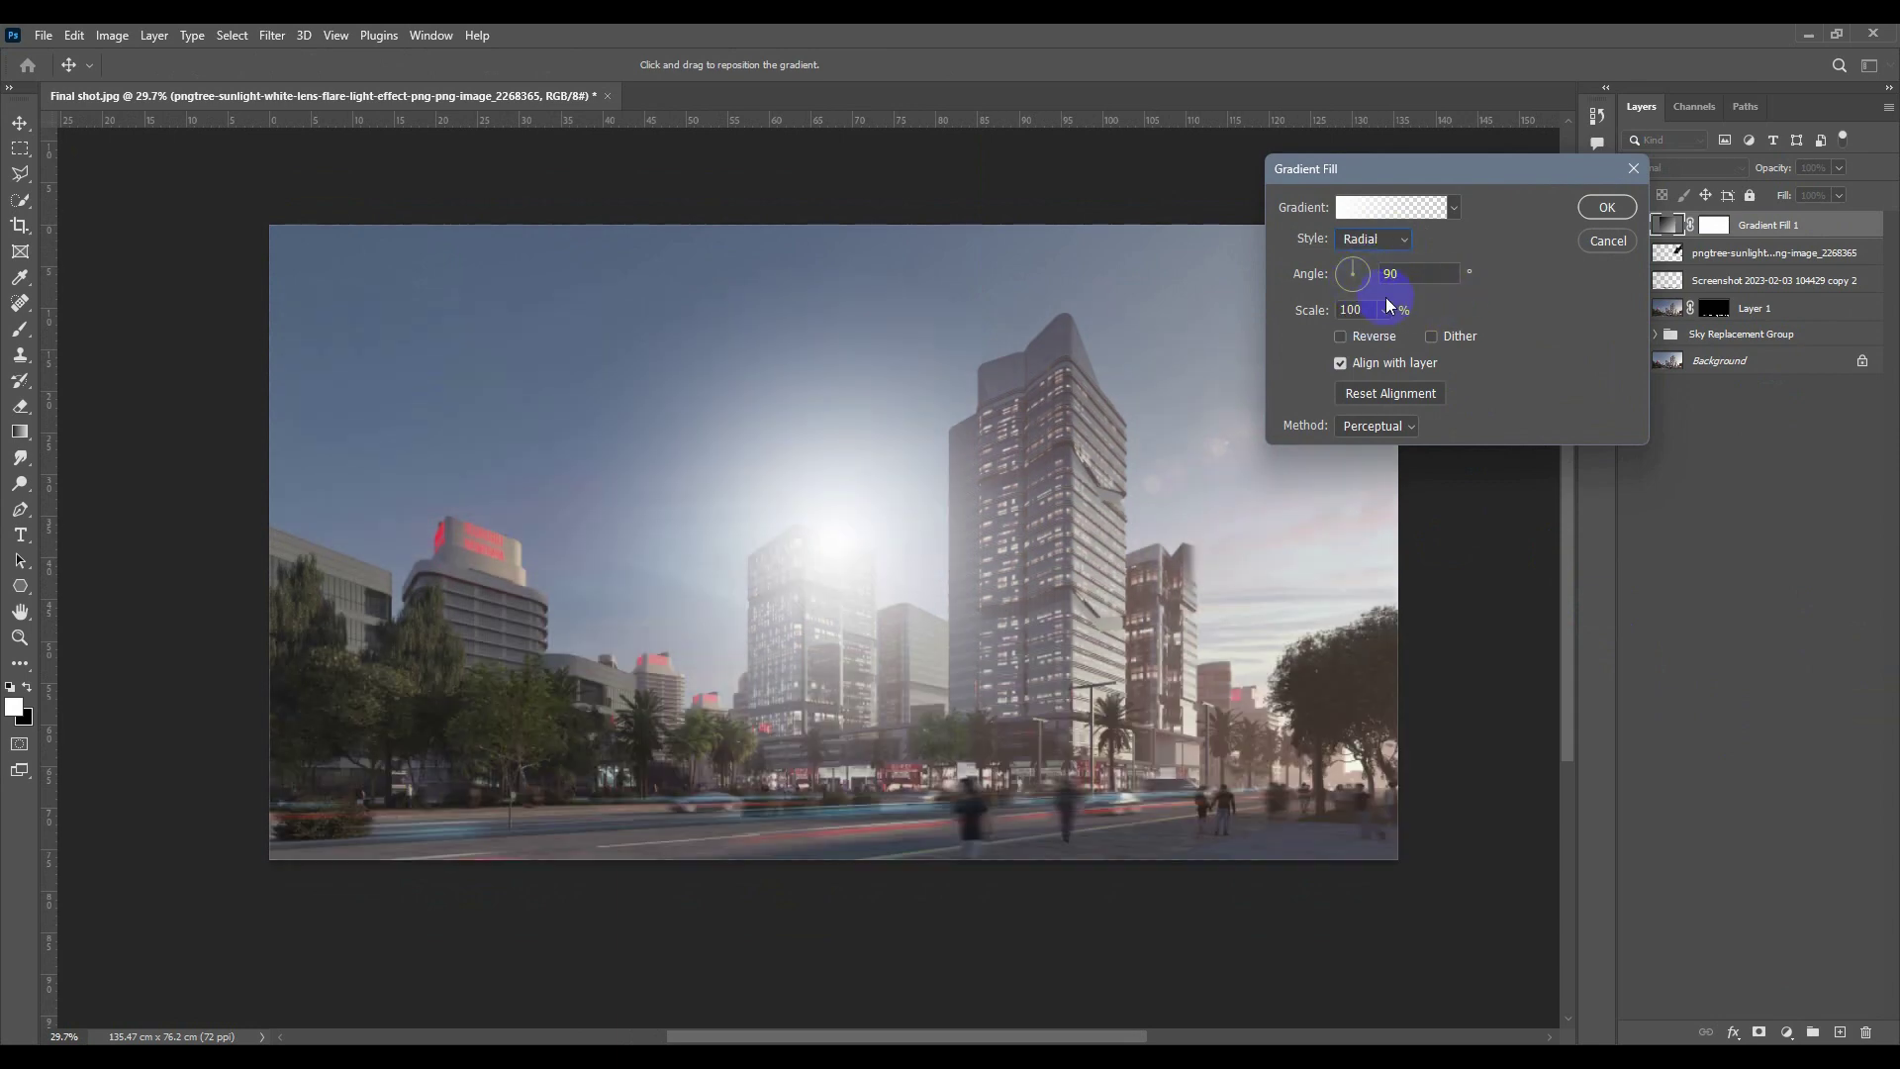
drag(1316, 317, 1326, 317)
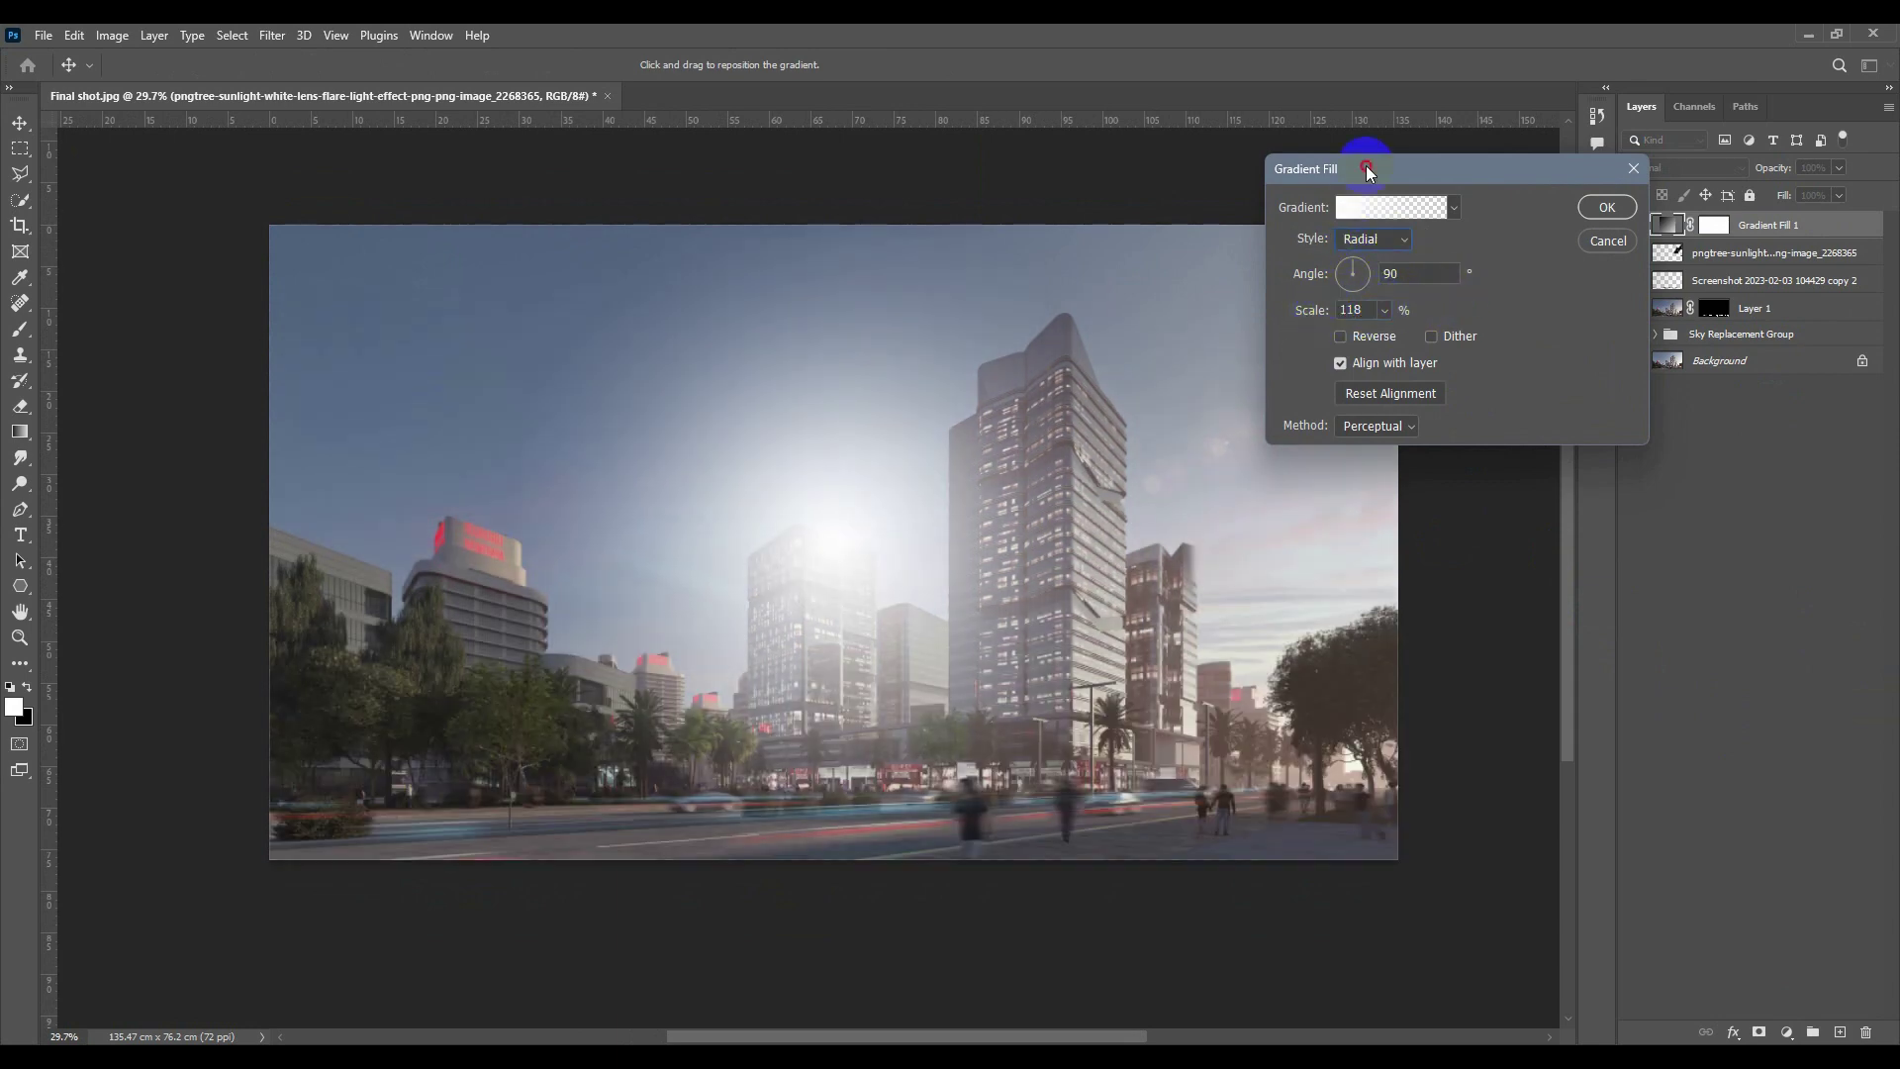
drag(1365, 164, 1572, 325)
drag(796, 557, 1370, 508)
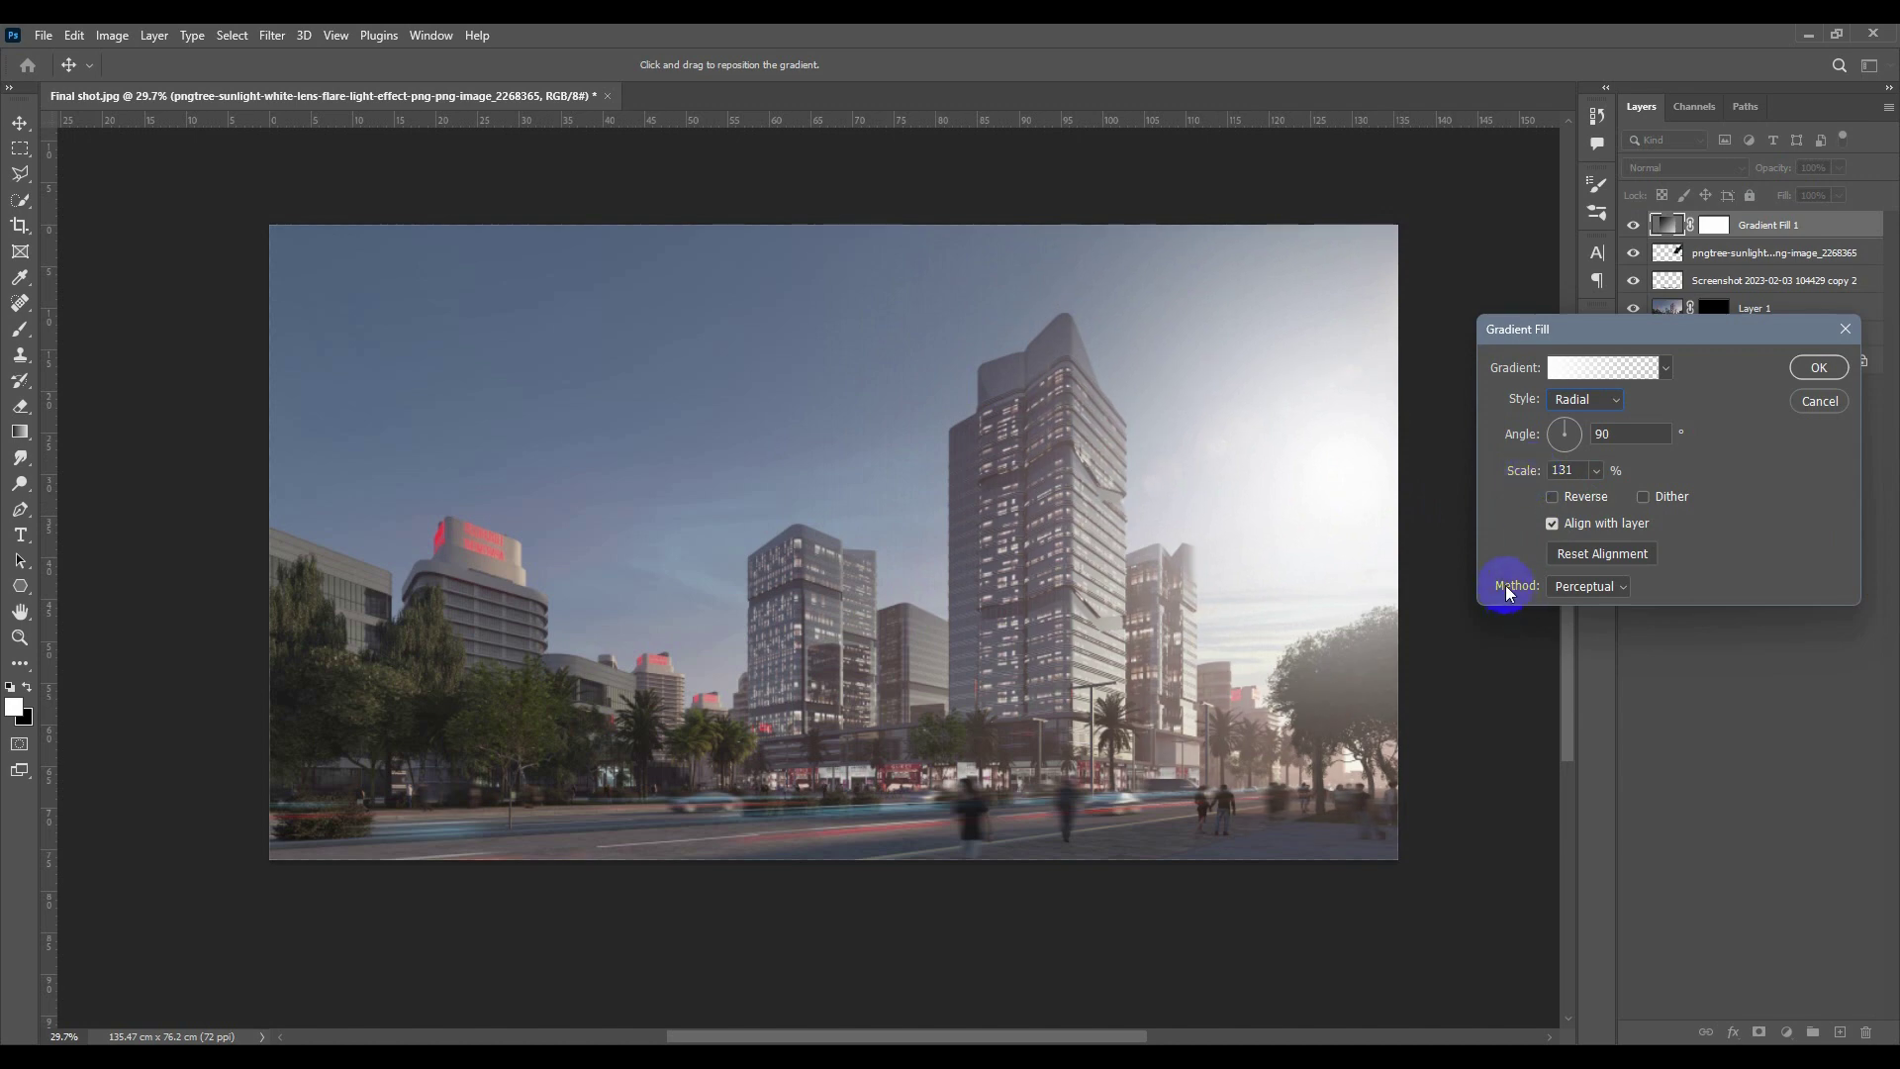
Set the gradient's starting colour stop to the light orange ffcfa0.
click(1557, 376)
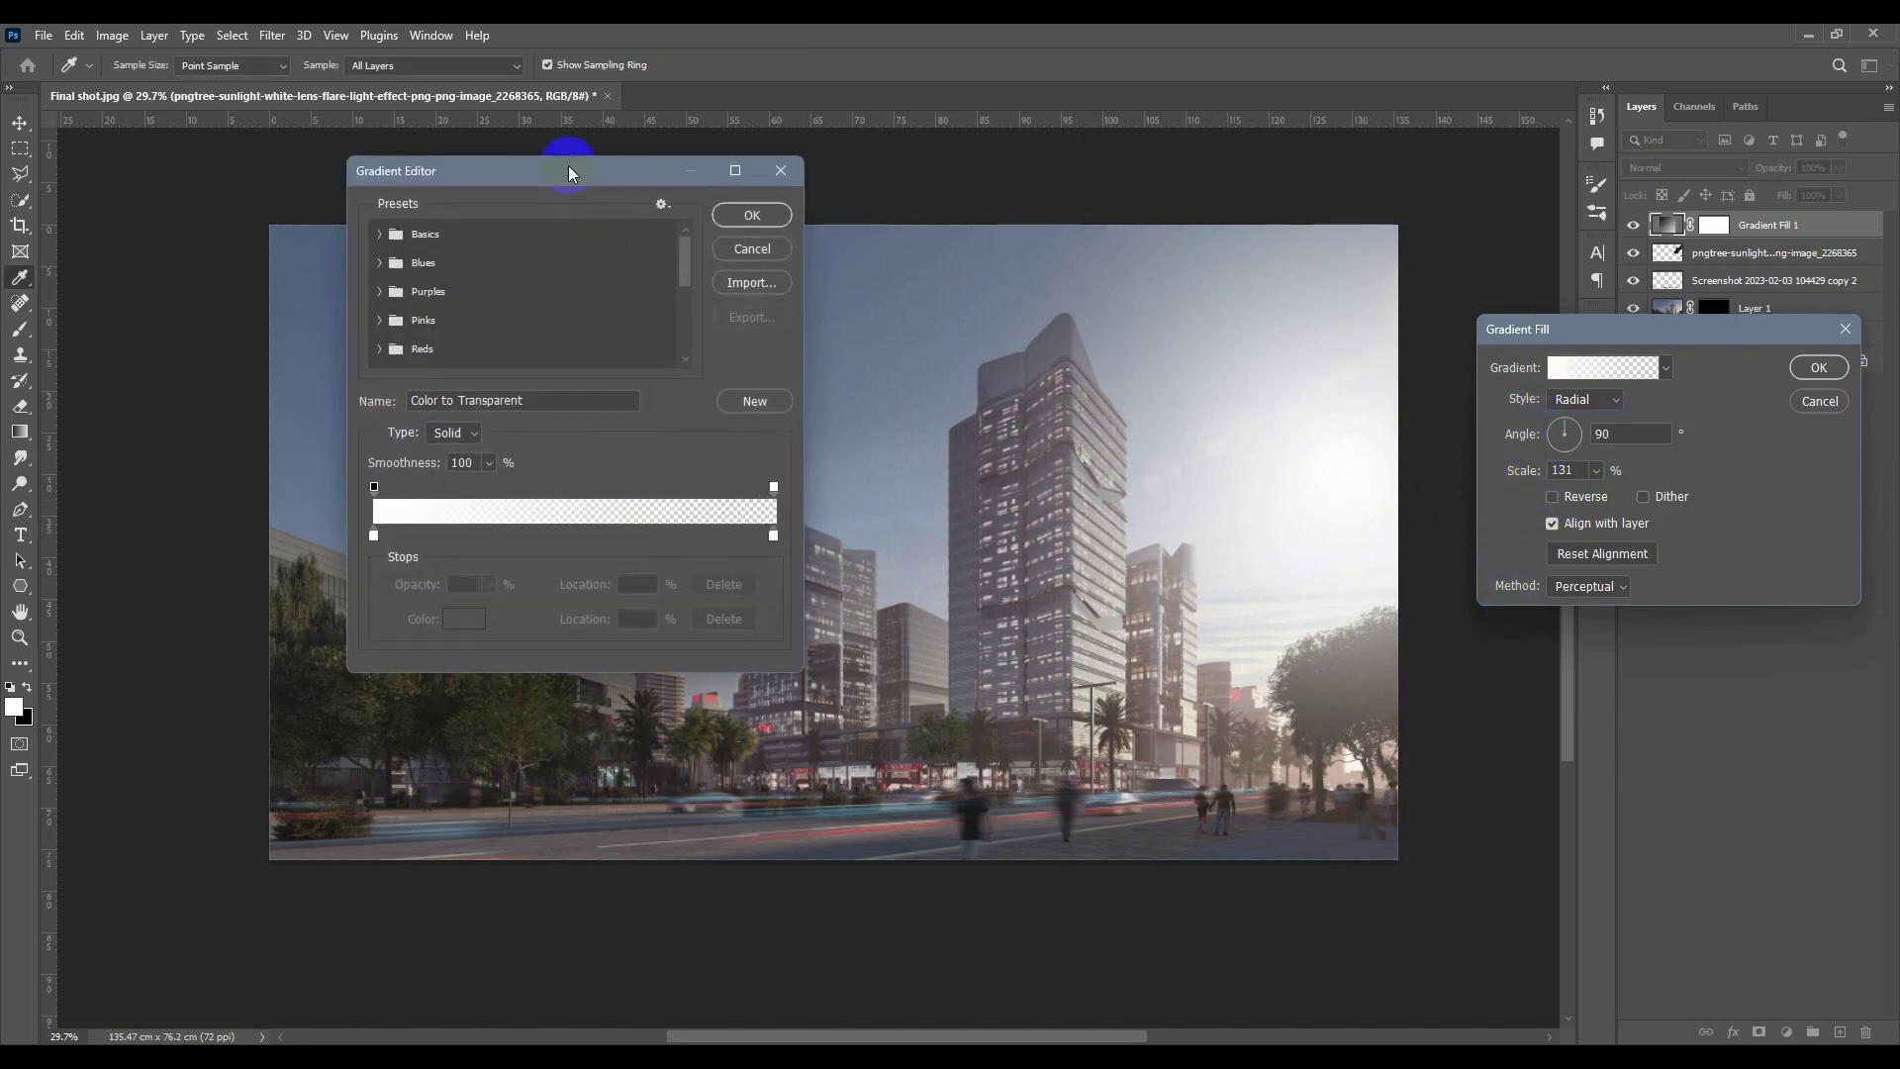
drag(568, 164, 495, 164)
click(302, 540)
double_click(302, 539)
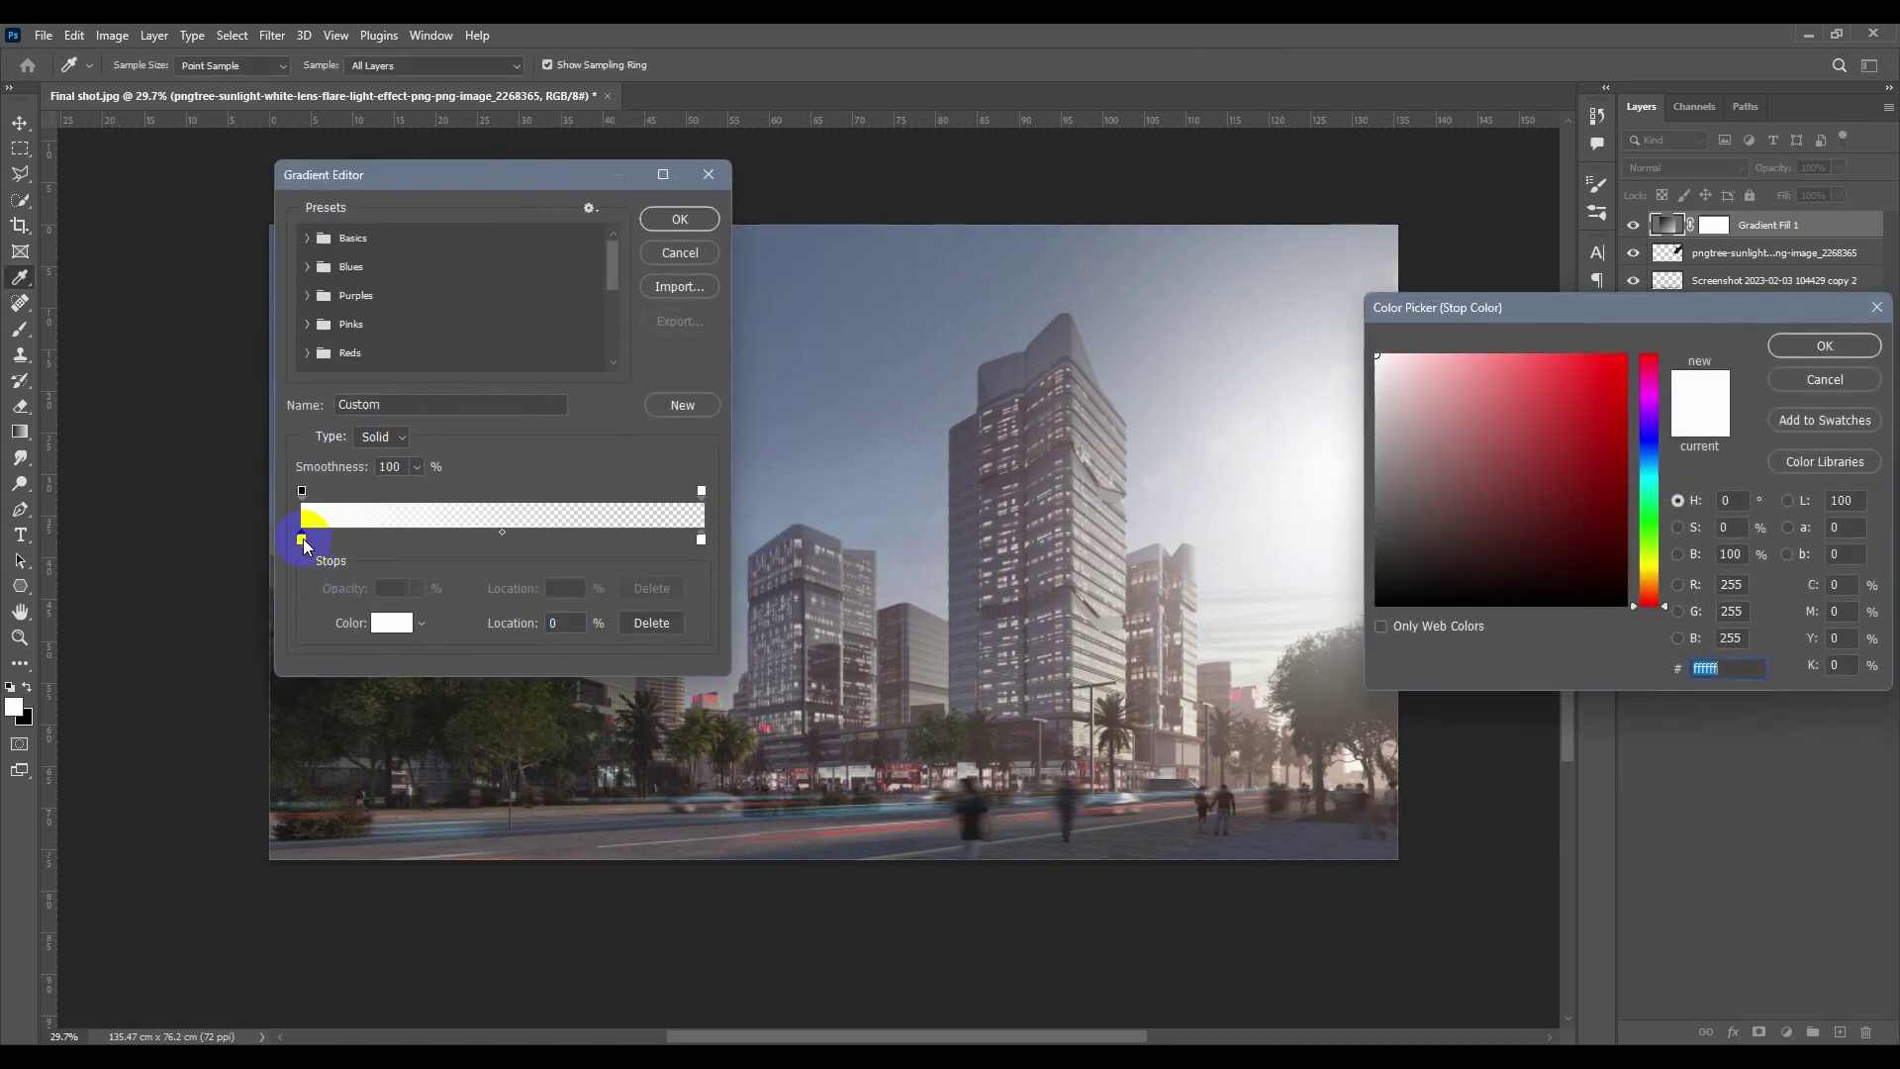
drag(1601, 328, 1600, 397)
mouse_move(1650, 674)
mouse_down()
mouse_move(1652, 636)
mouse_move(1650, 655)
mouse_up()
click(1516, 527)
drag(1517, 526, 1470, 428)
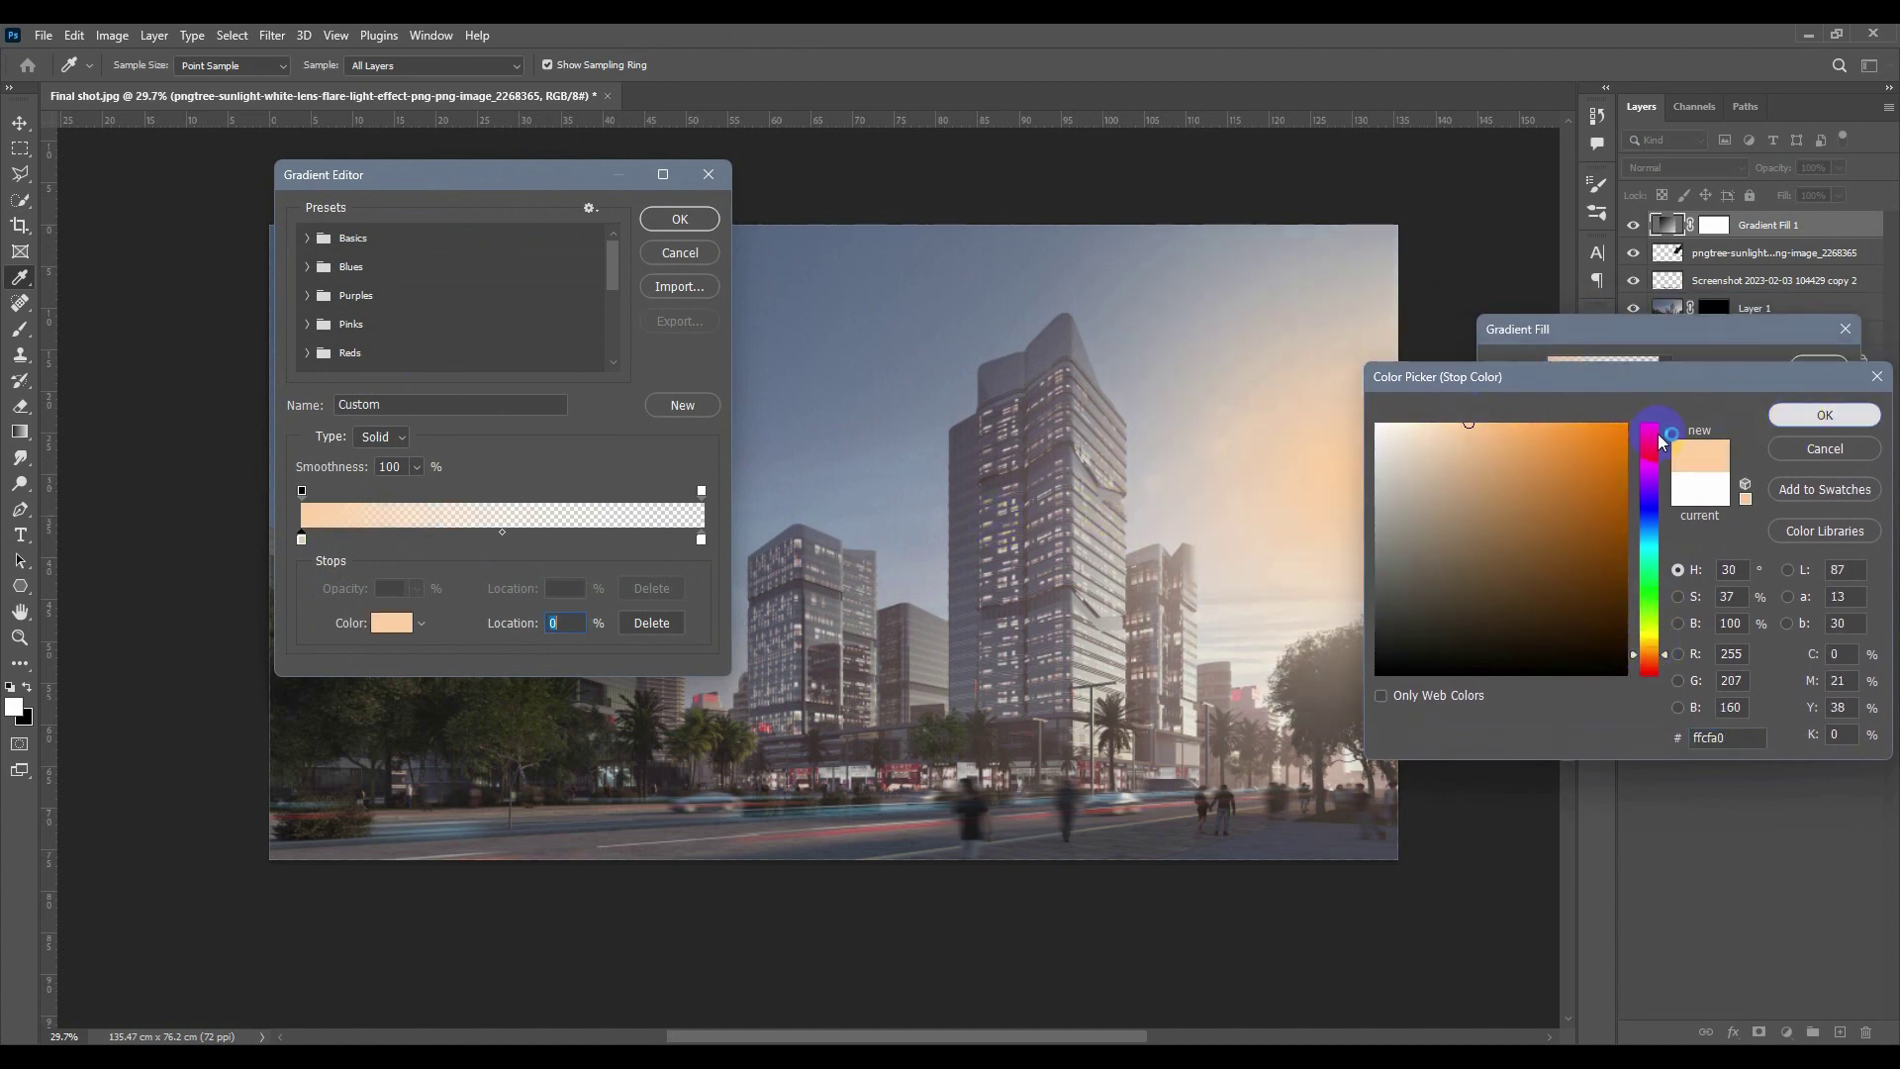
click(1821, 414)
Set the gradient's end colour stop to the pale yellow fdf0b5 and apply the gradient fill.
click(701, 542)
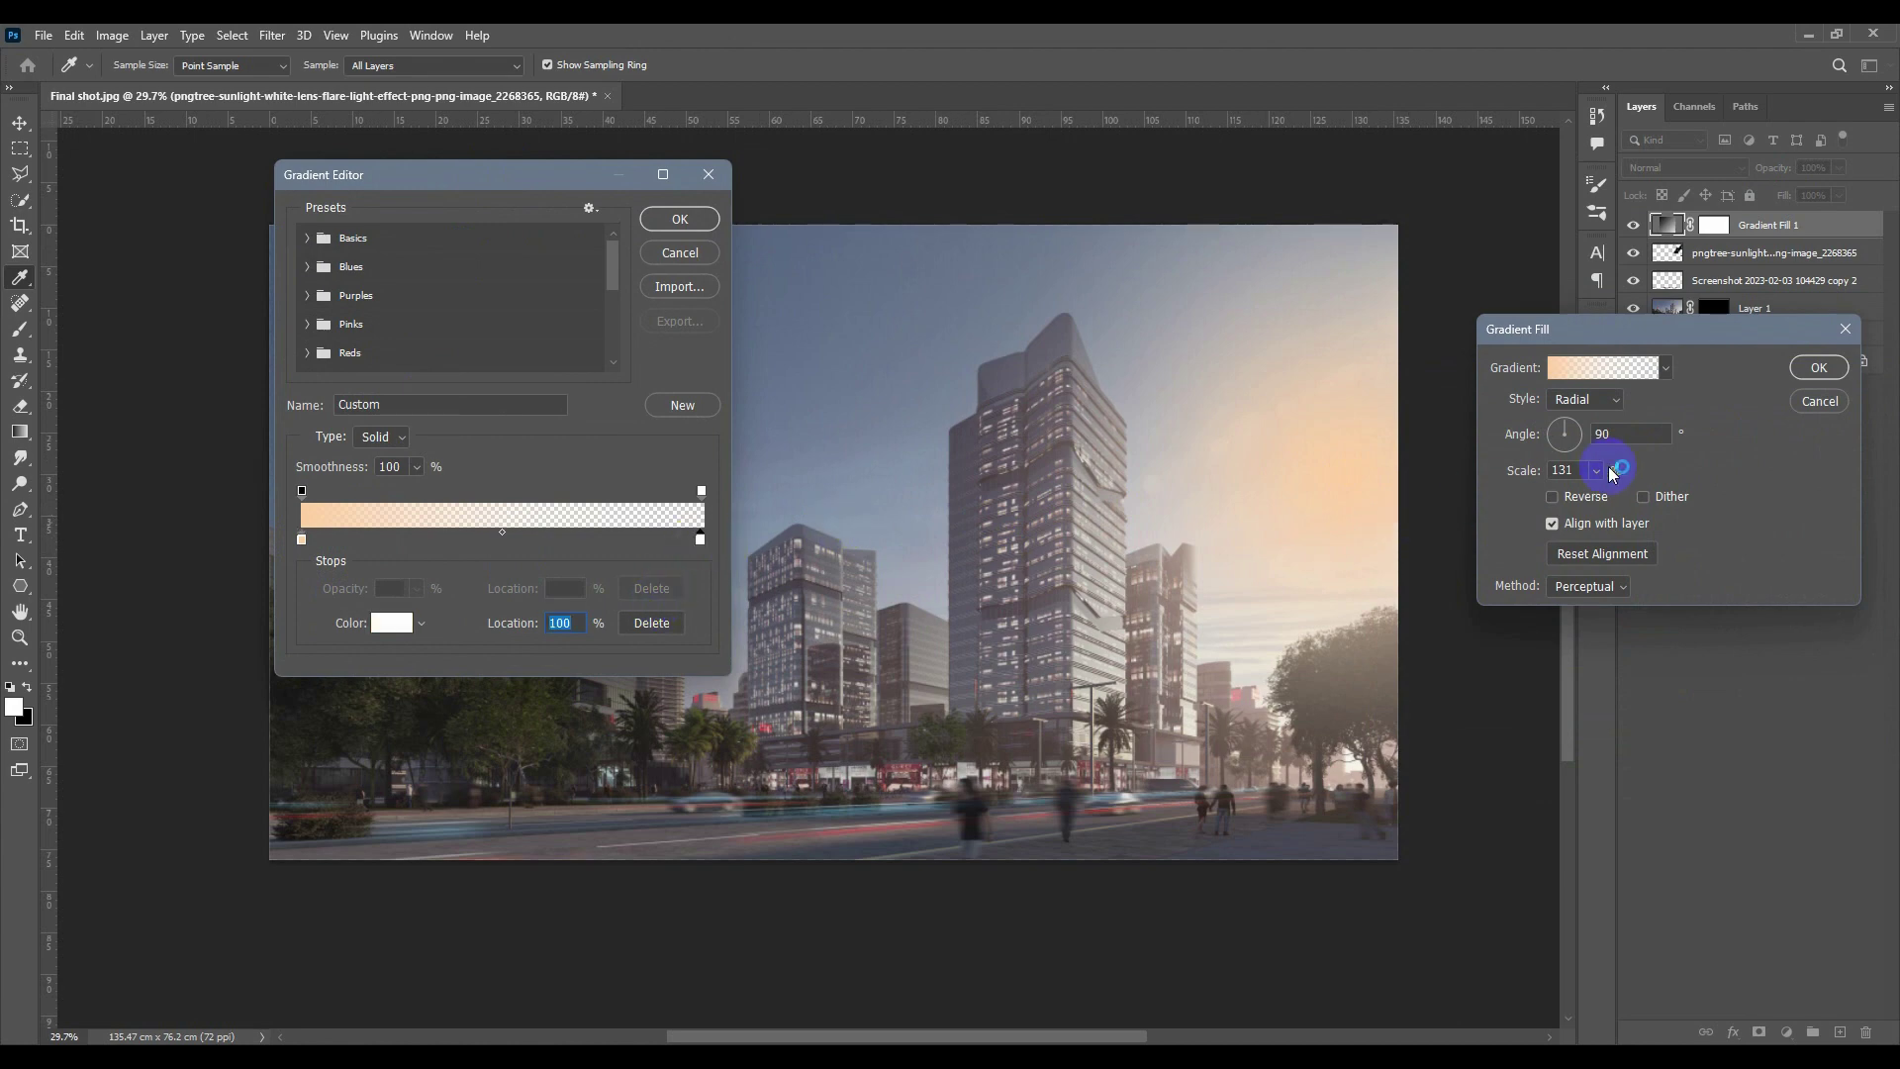
double_click(700, 540)
mouse_move(1650, 673)
mouse_down()
mouse_move(1650, 593)
mouse_move(1650, 642)
mouse_up()
click(1440, 430)
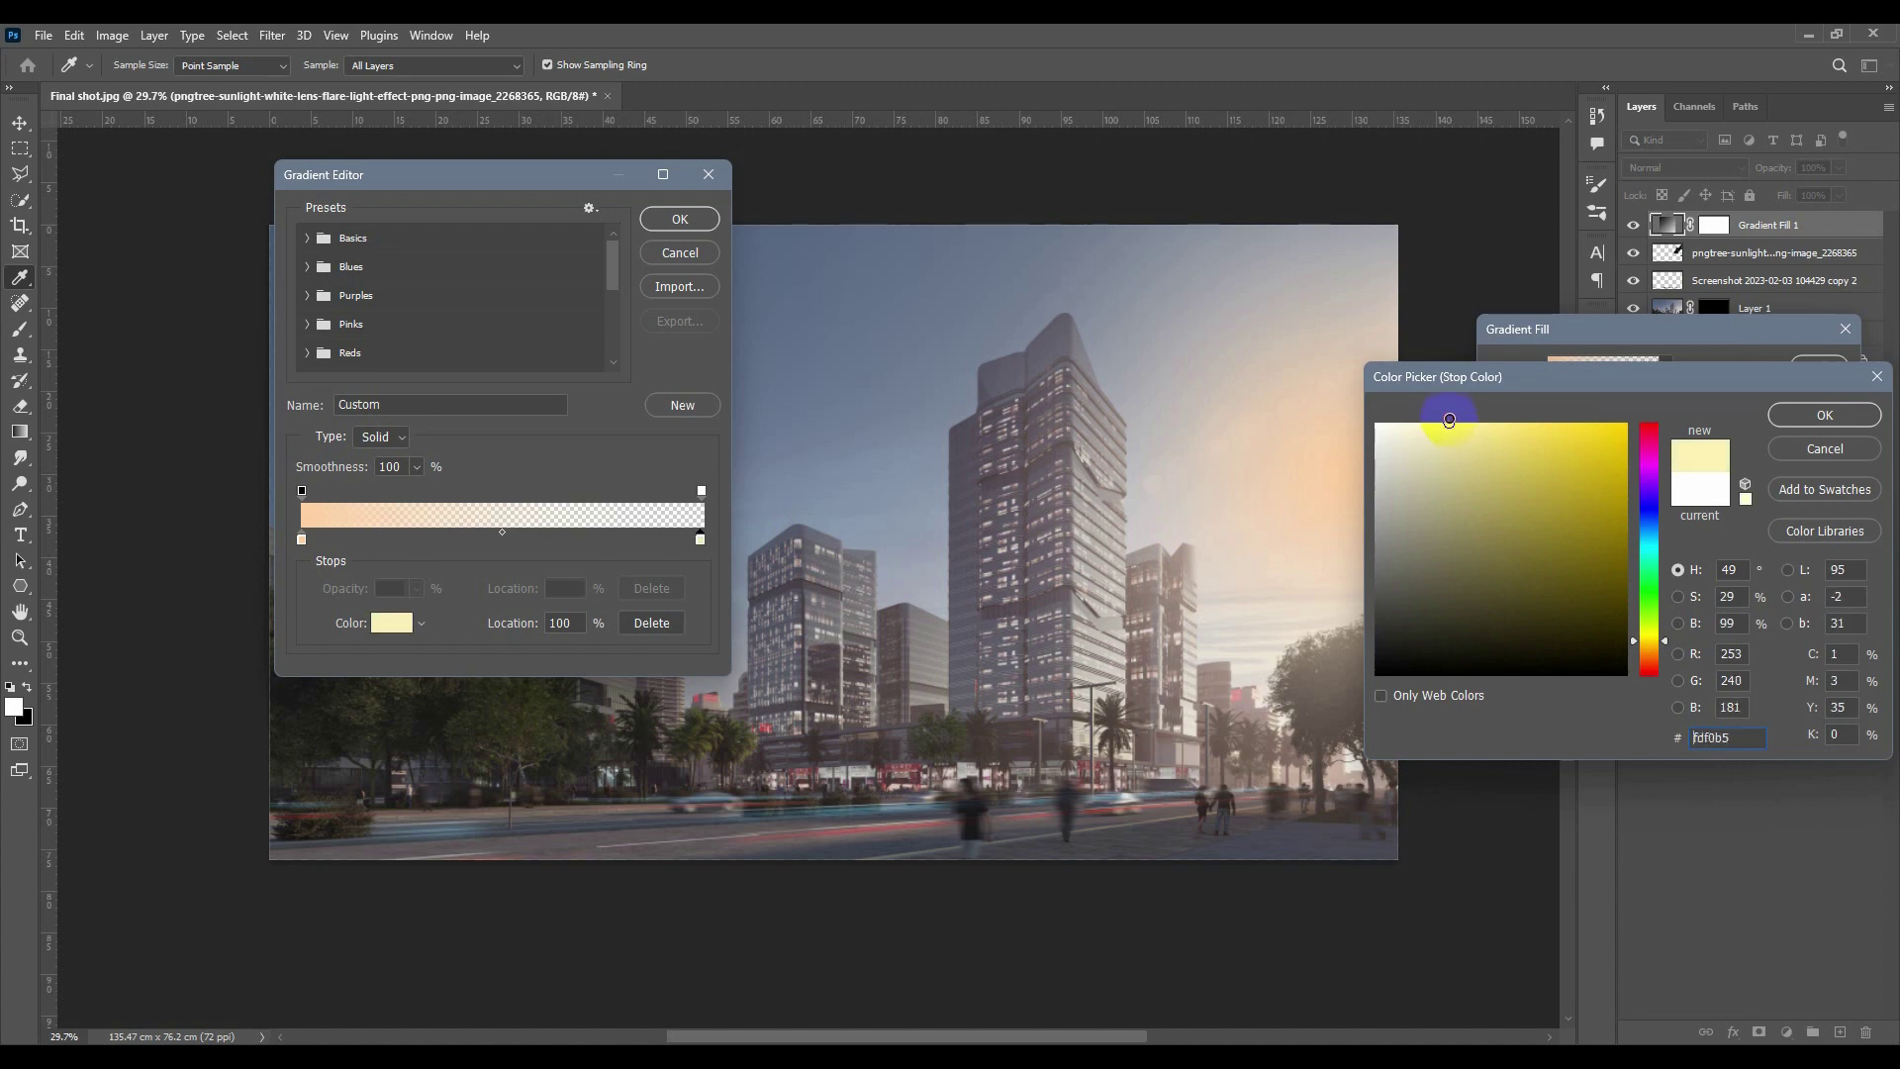
click(1824, 415)
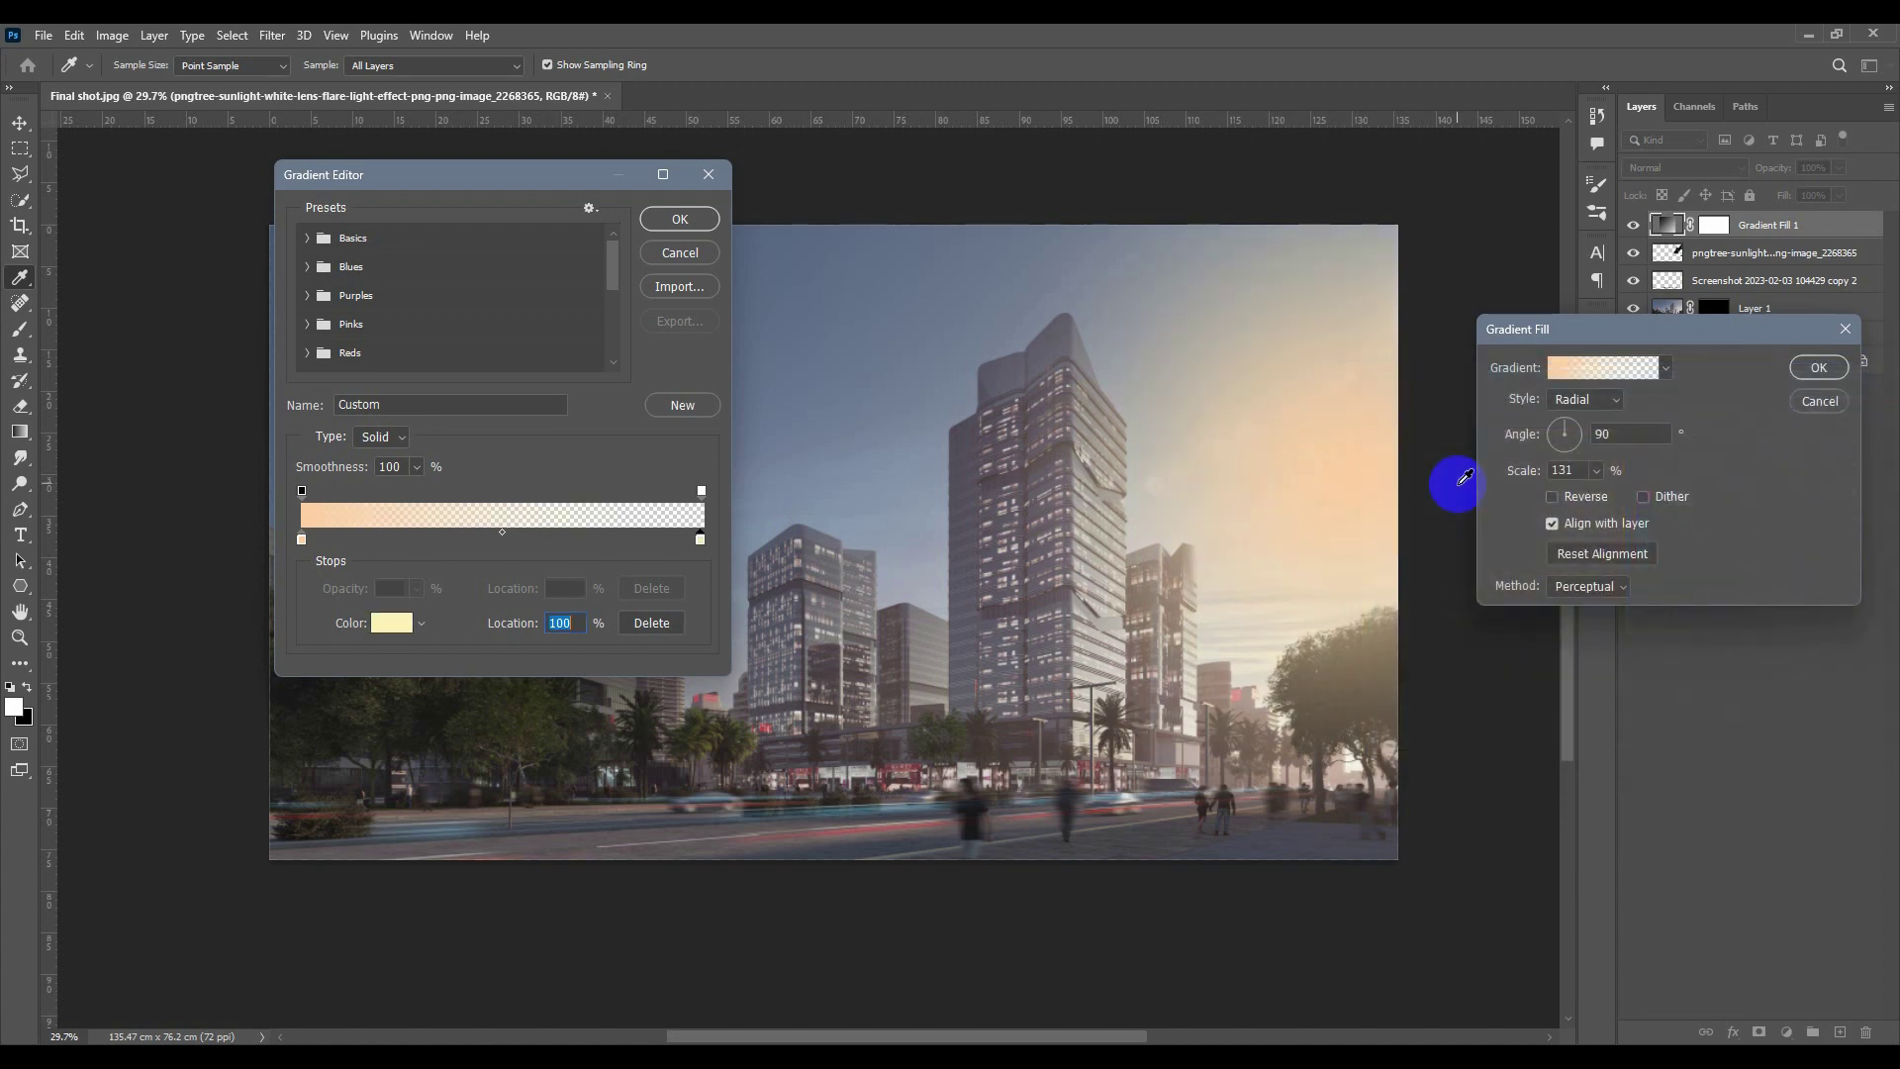
click(662, 229)
click(1817, 366)
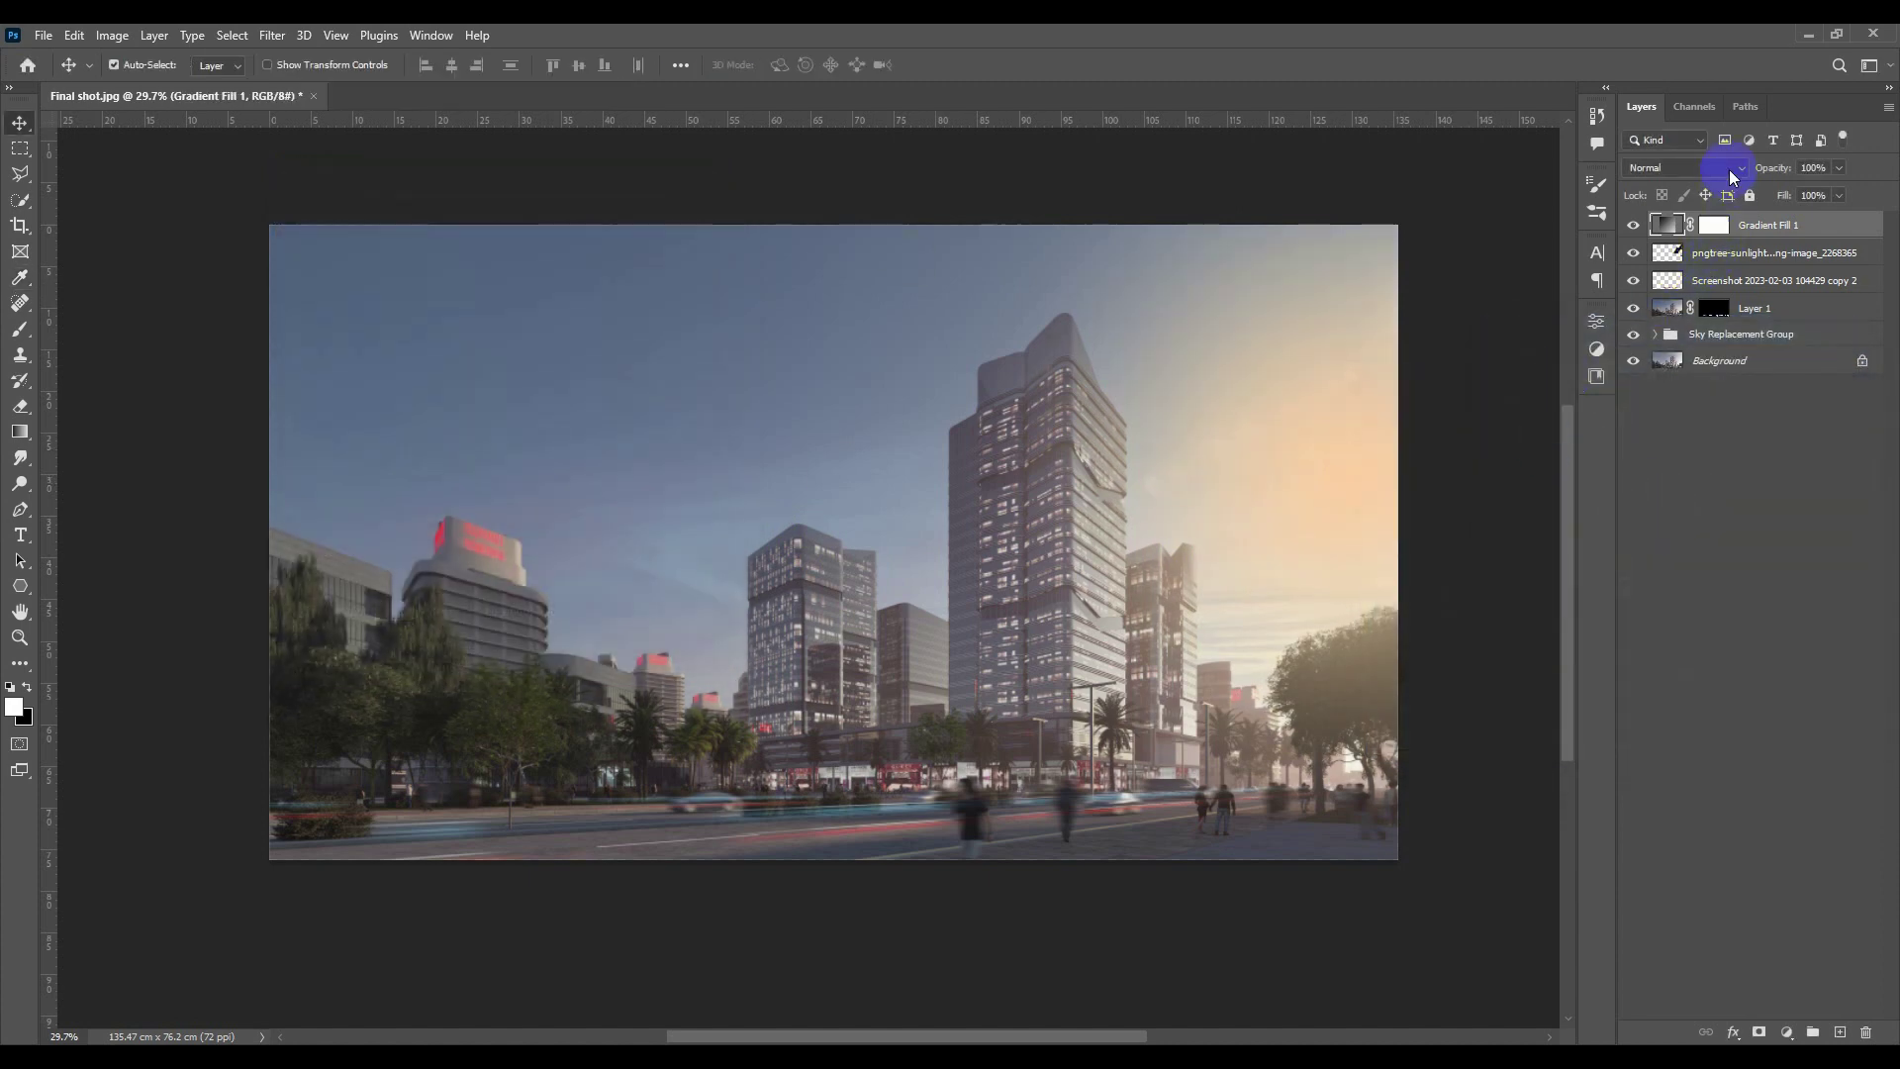
Set the gradient fill layer to Screen blend mode and reduce its opacity to 80%.
click(1730, 170)
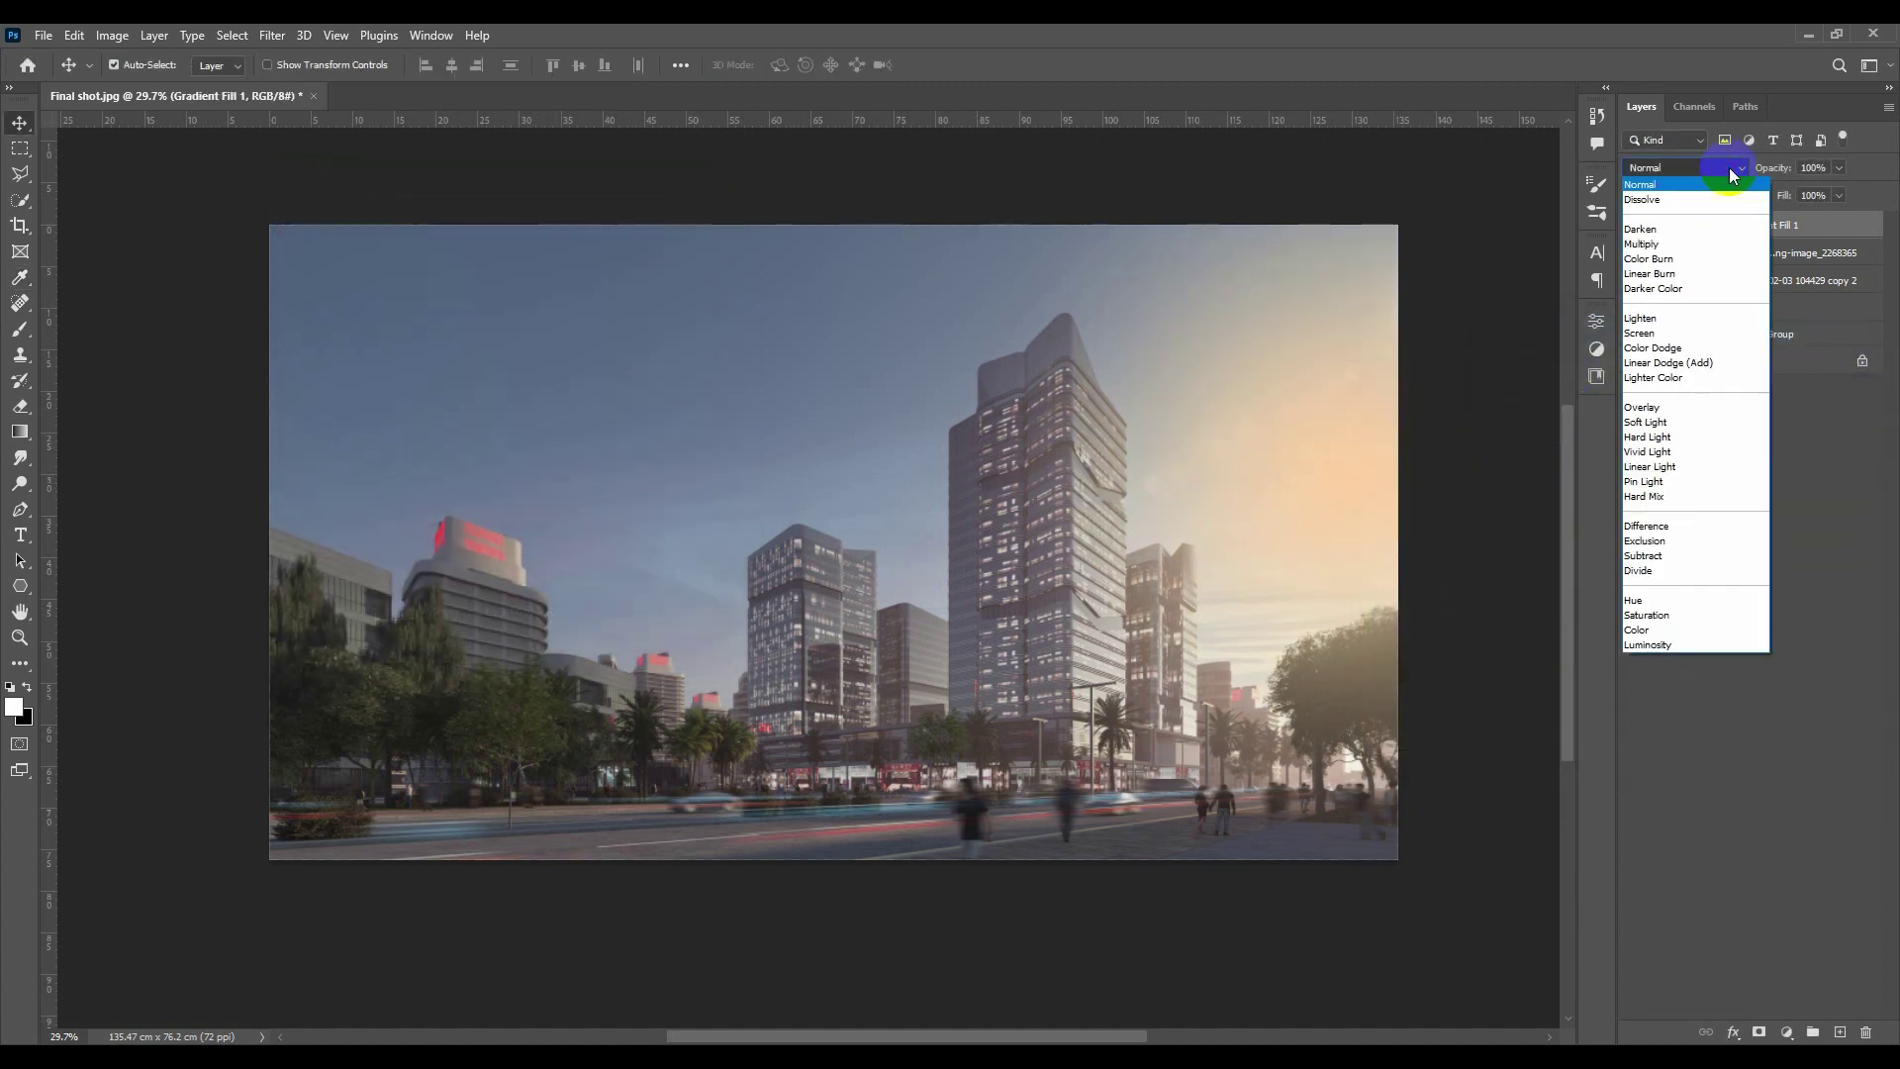
click(1664, 333)
click(1734, 225)
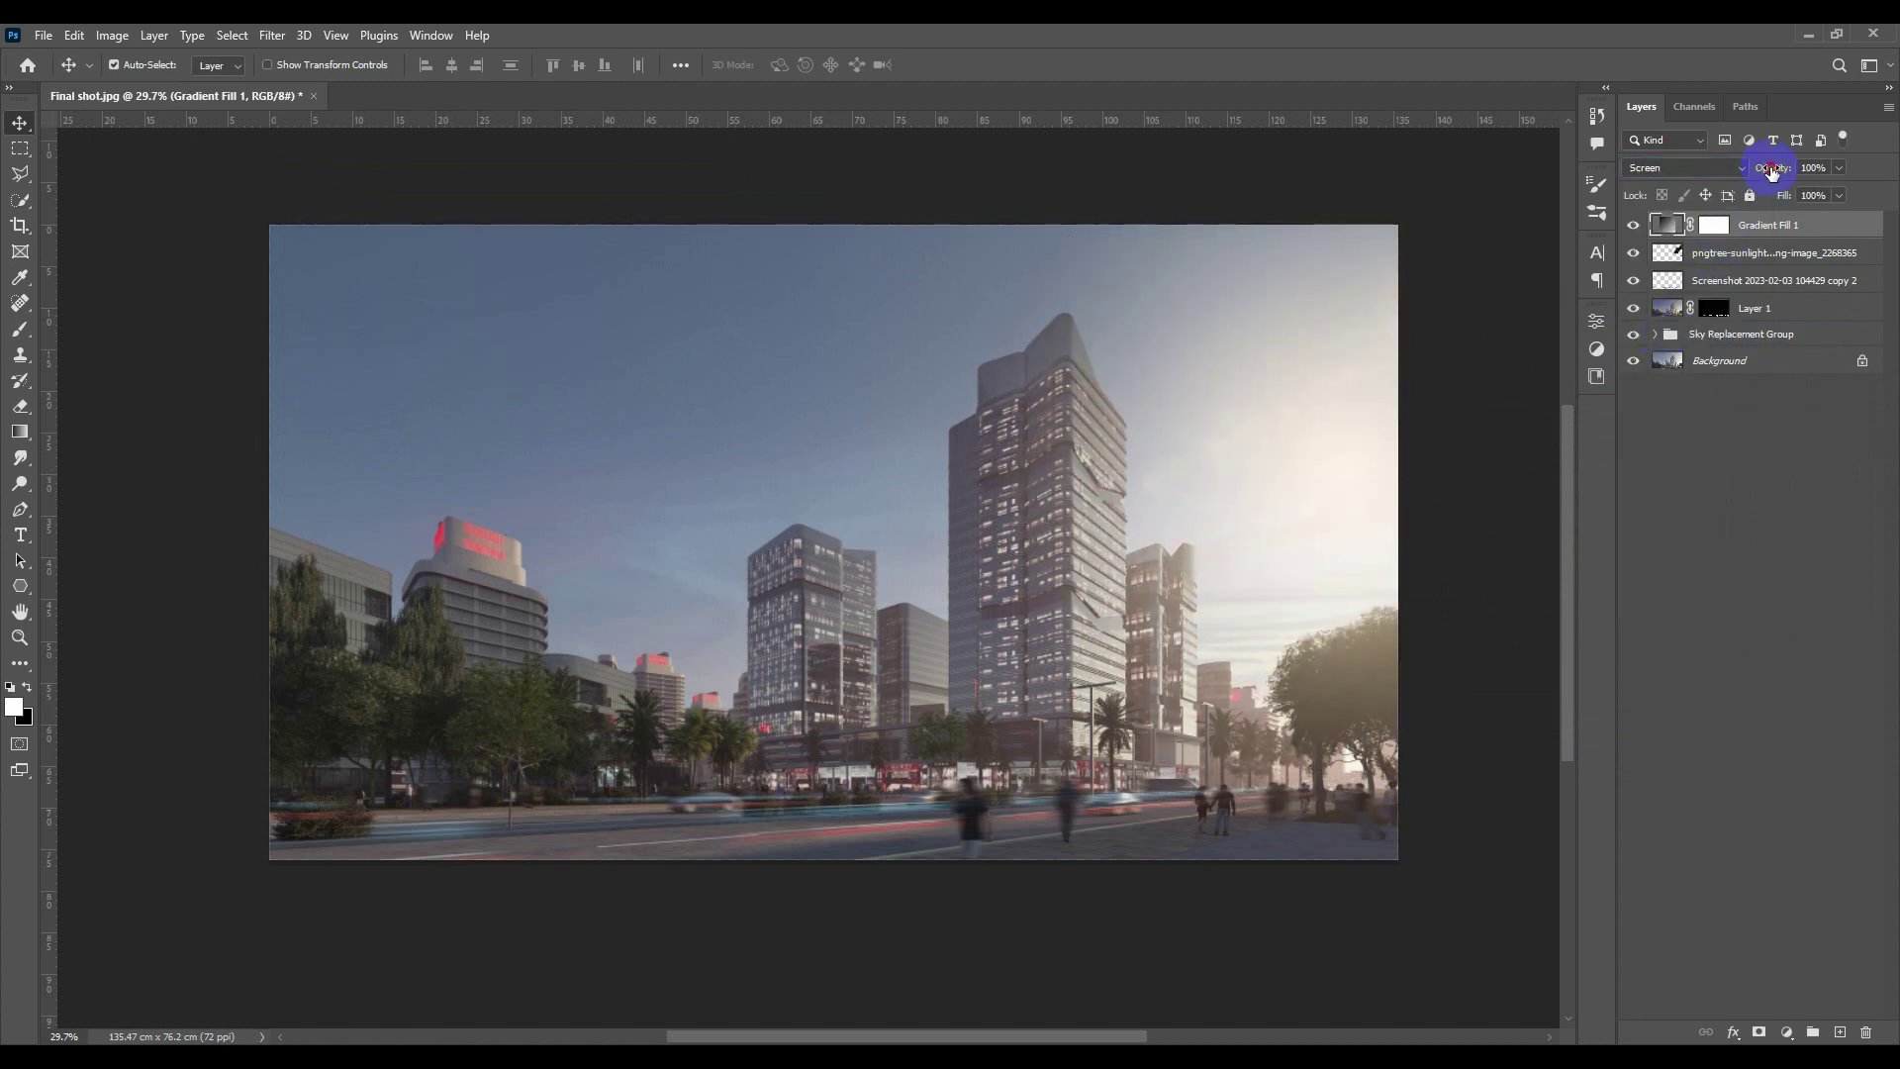
drag(1772, 170, 1551, 259)
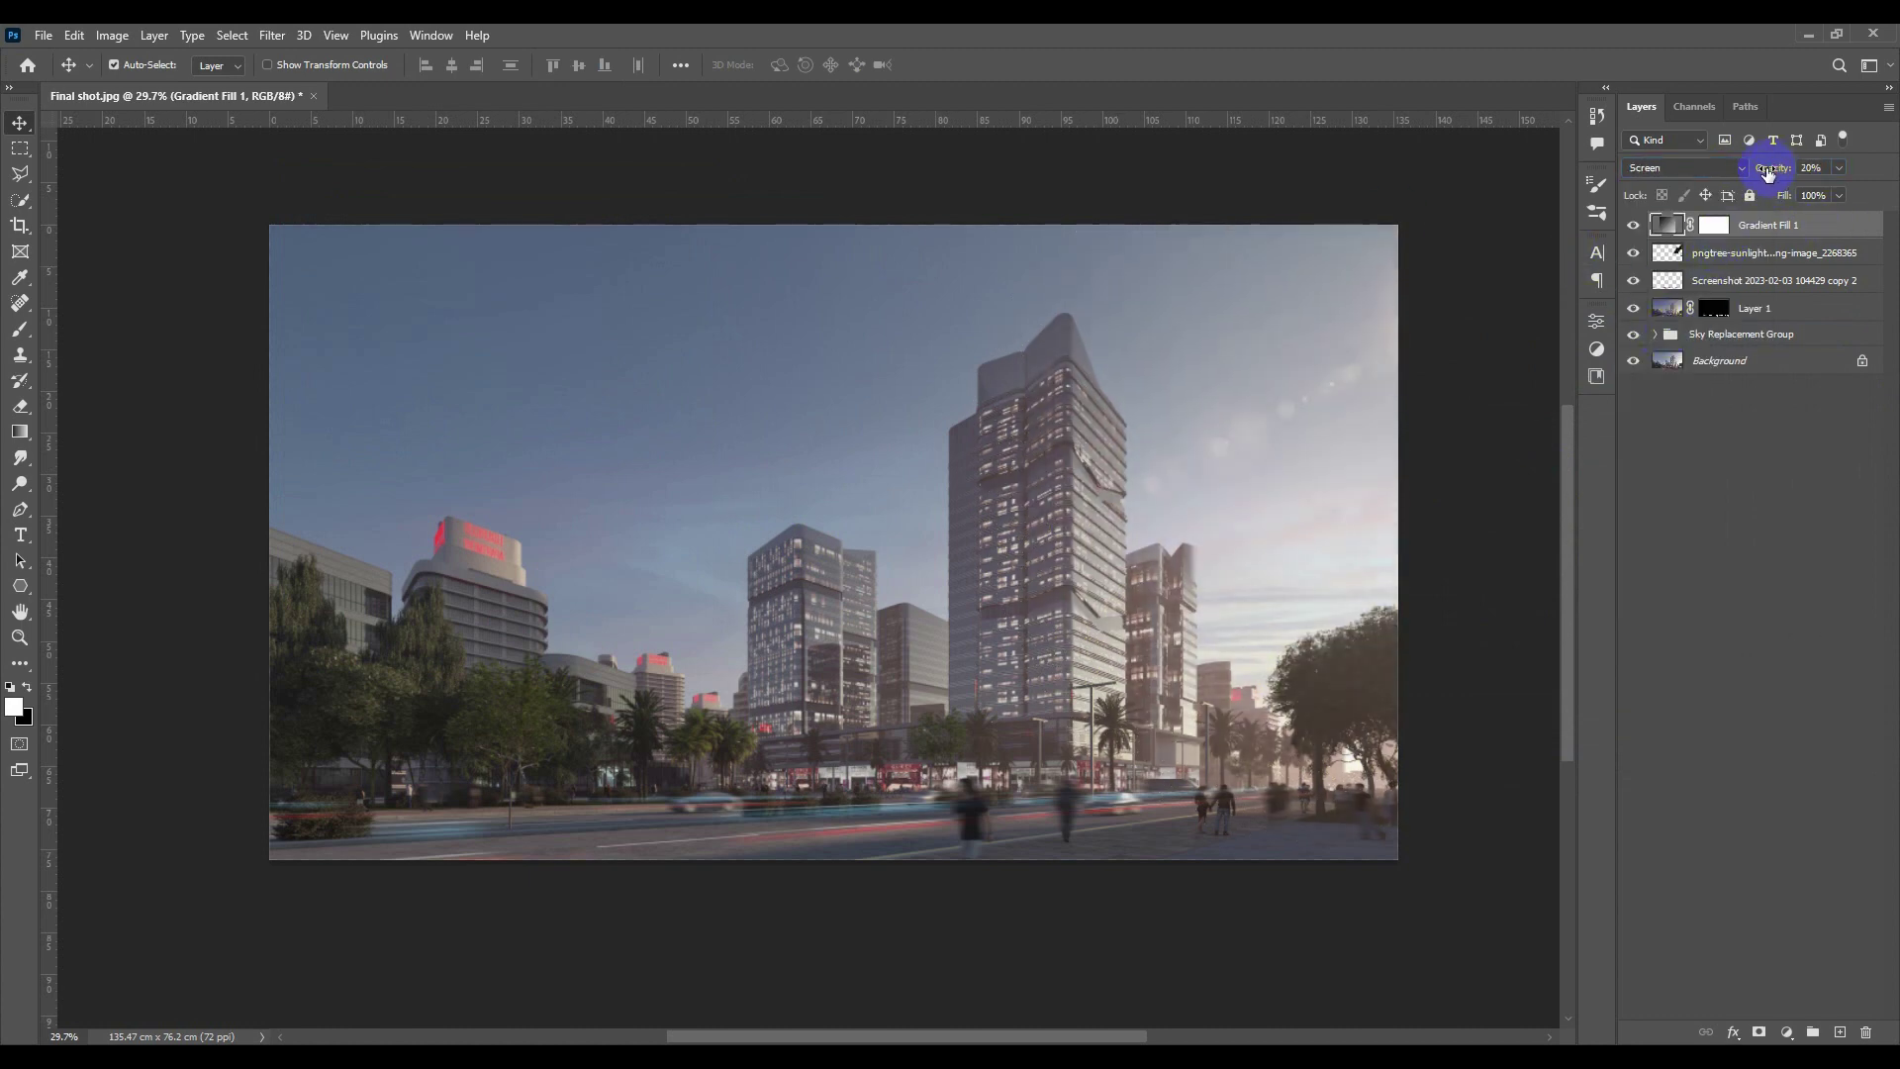
drag(1779, 172, 1784, 172)
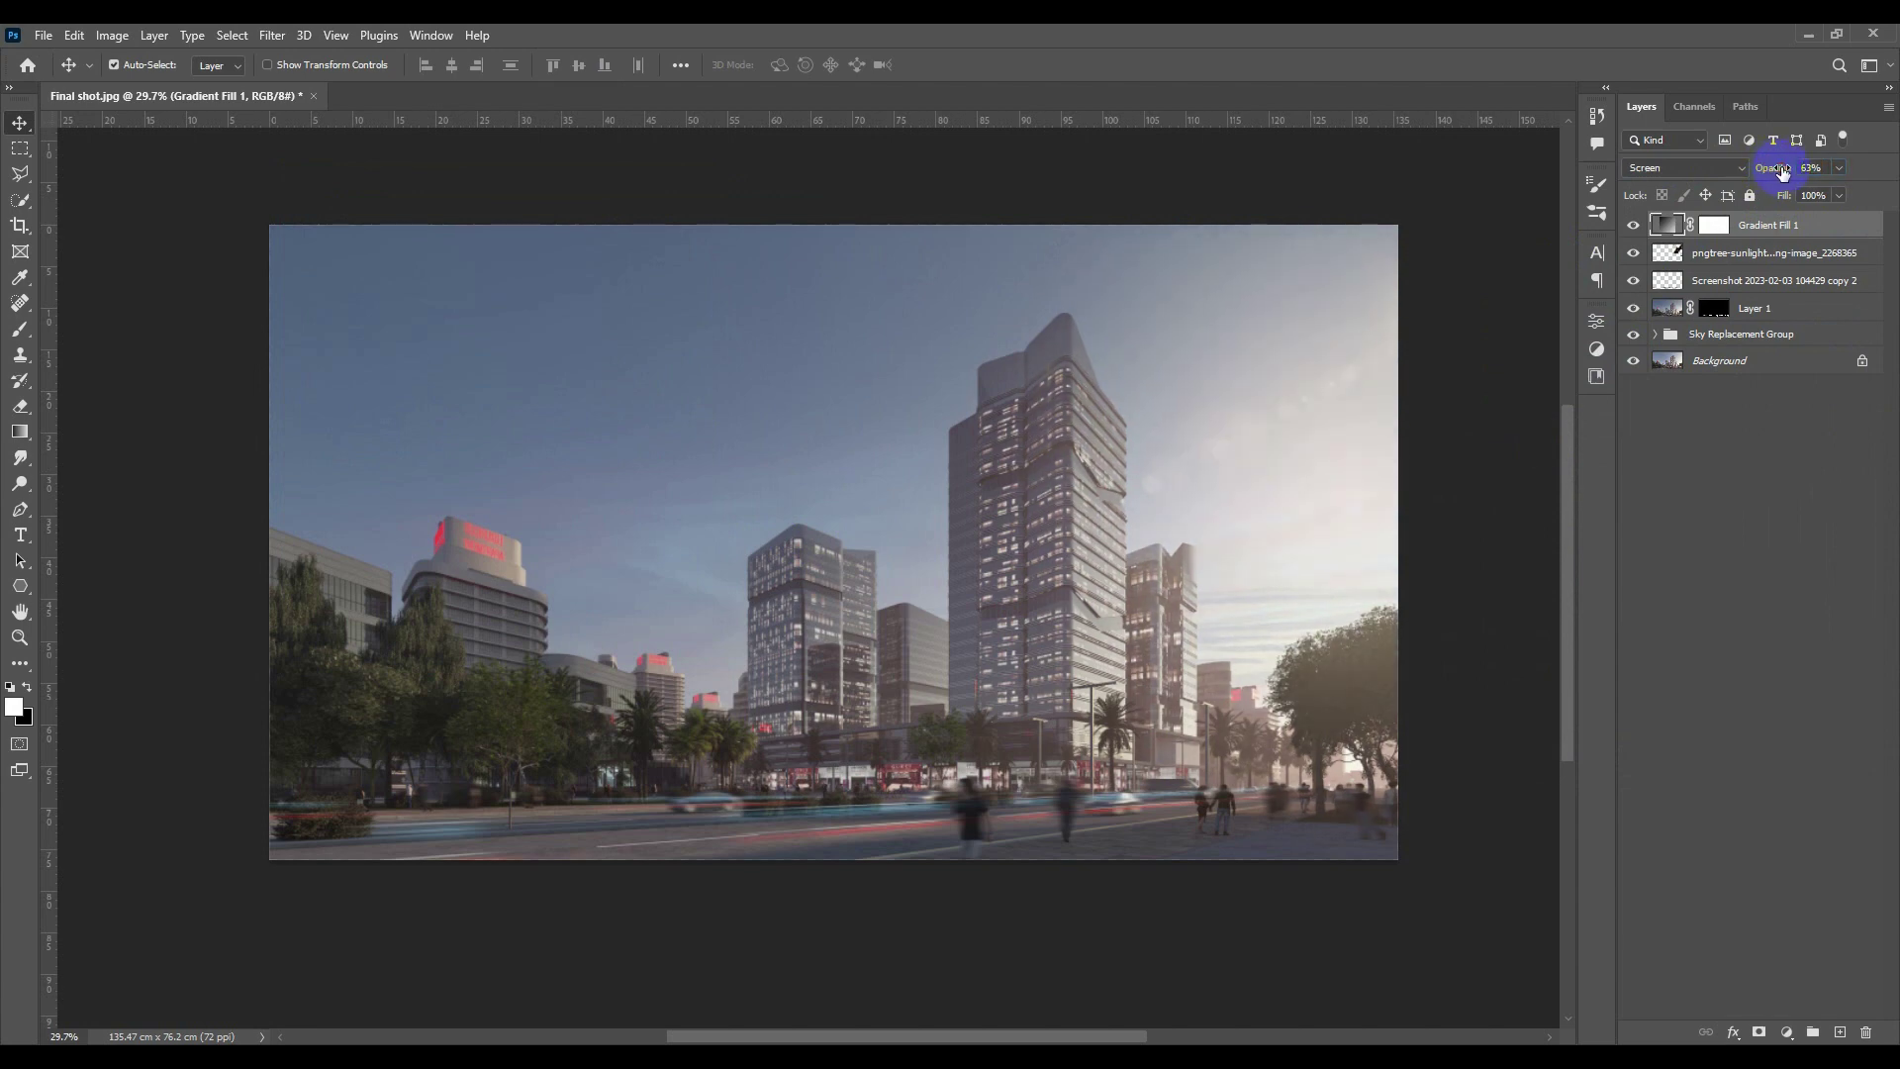
drag(1277, 557, 1136, 626)
scroll(1138, 612, down, 5)
scroll(1138, 612, up, 6)
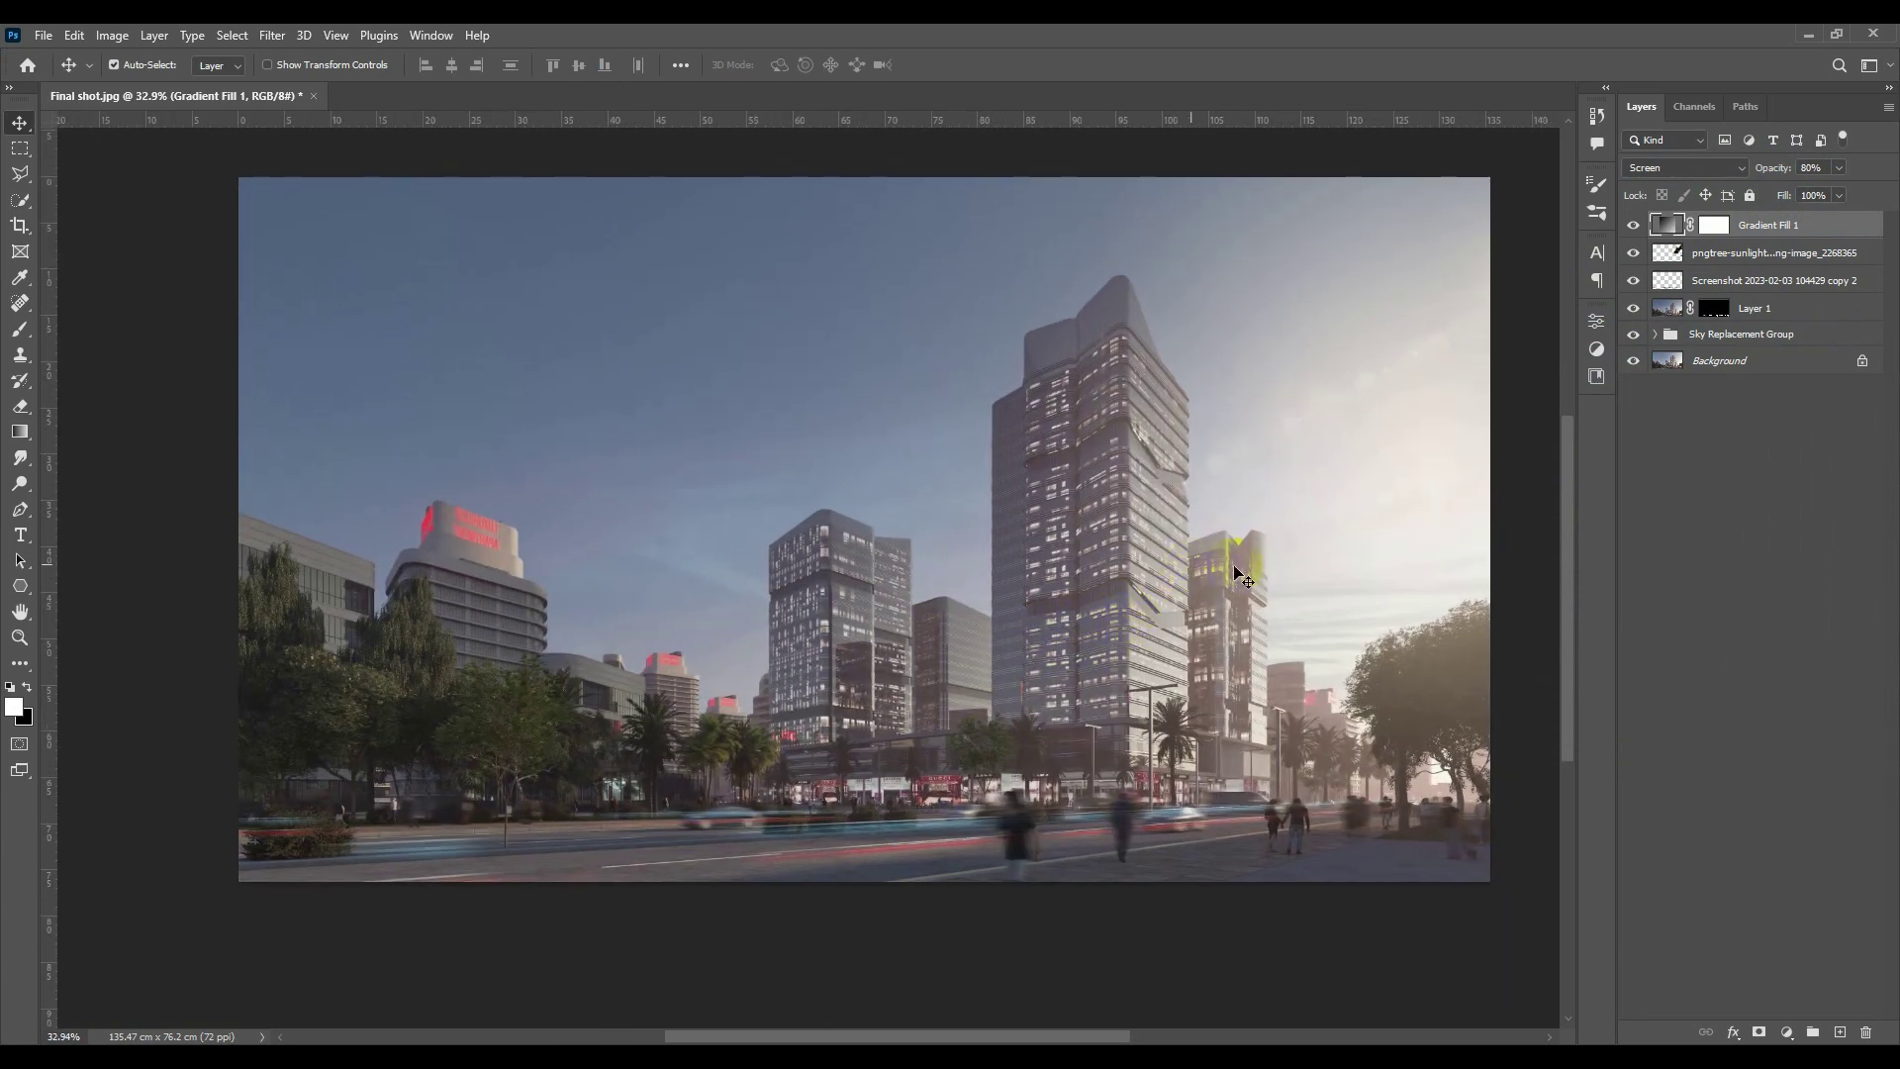
Switch to File Explorer and place the depositphotos Spaceship-flare-tail image into the Final shot document, over the street near the car.
click(1809, 33)
click(259, 297)
key(alt+Tab)
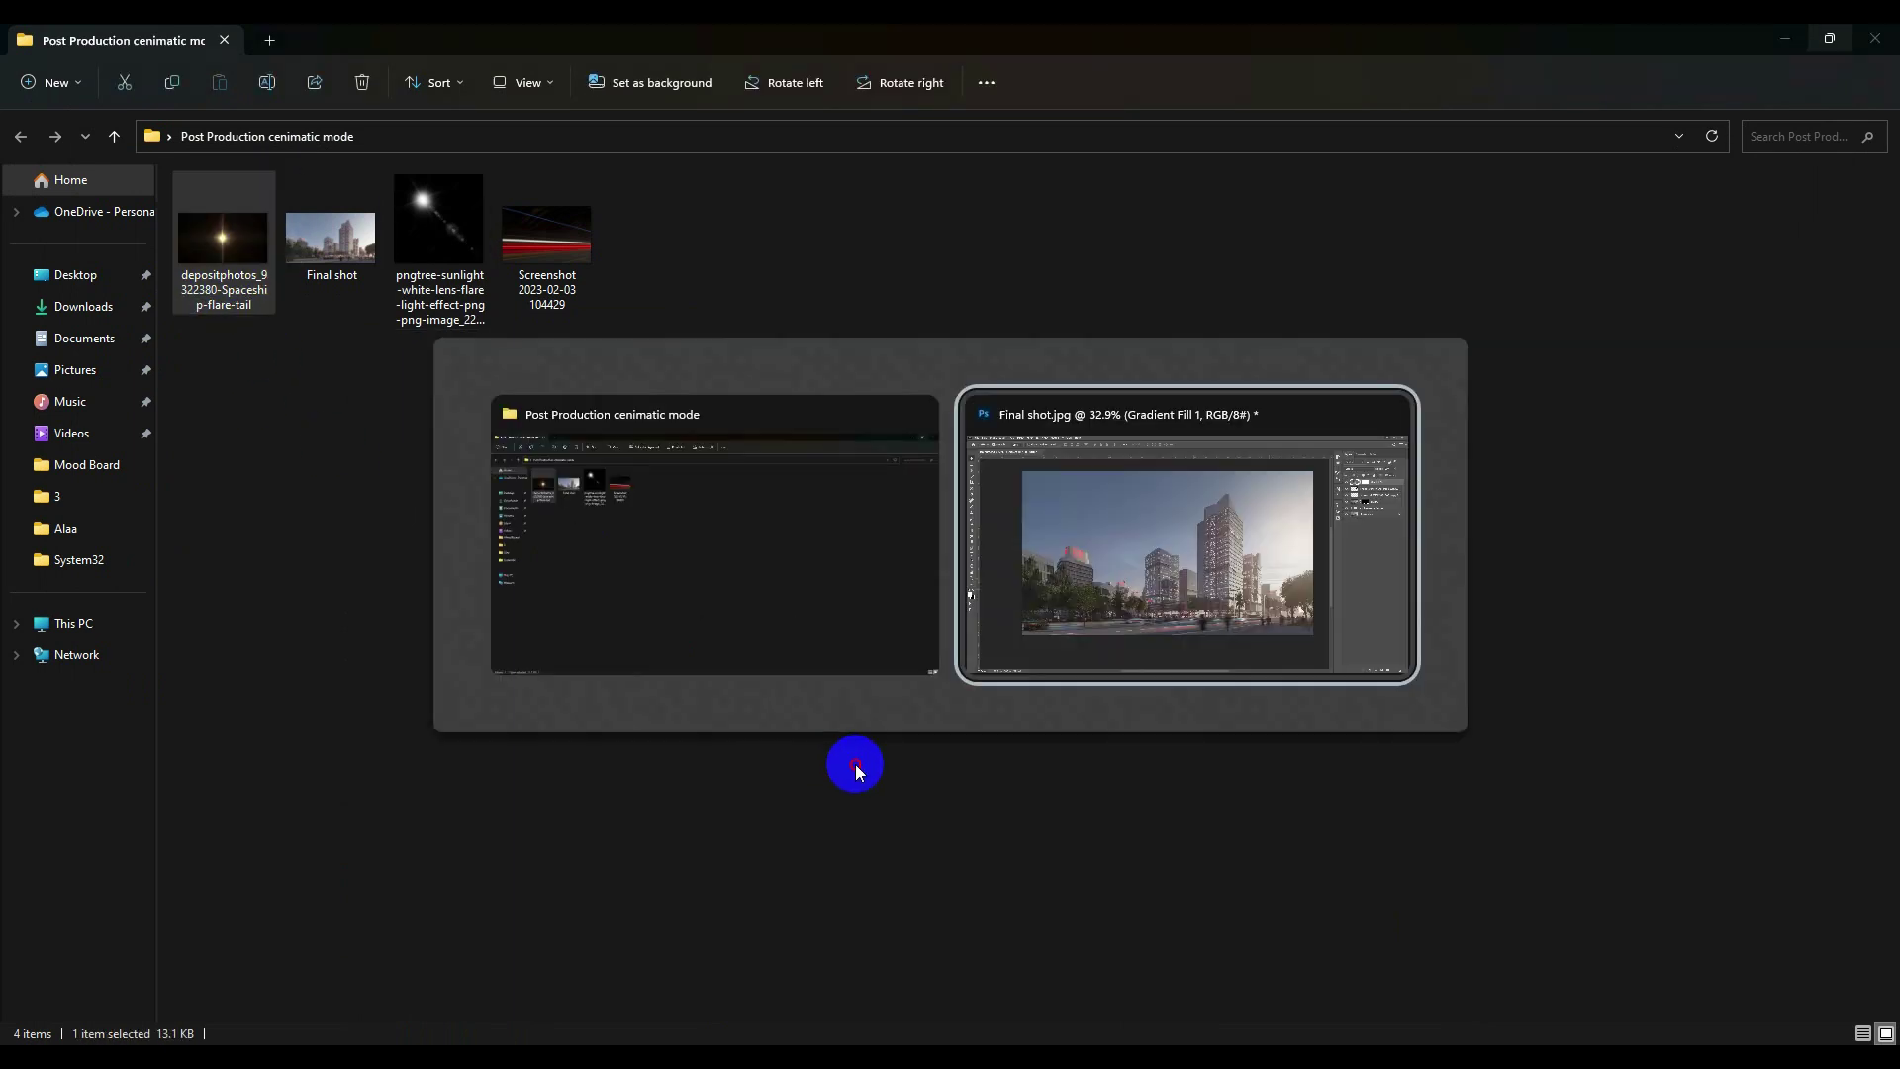
key(ctrl+v)
drag(896, 544, 1189, 828)
Rotate the flare image 90°, shrink its width to about 40%, and position it over the blurred car's headlight.
scroll(1190, 829, up, 5)
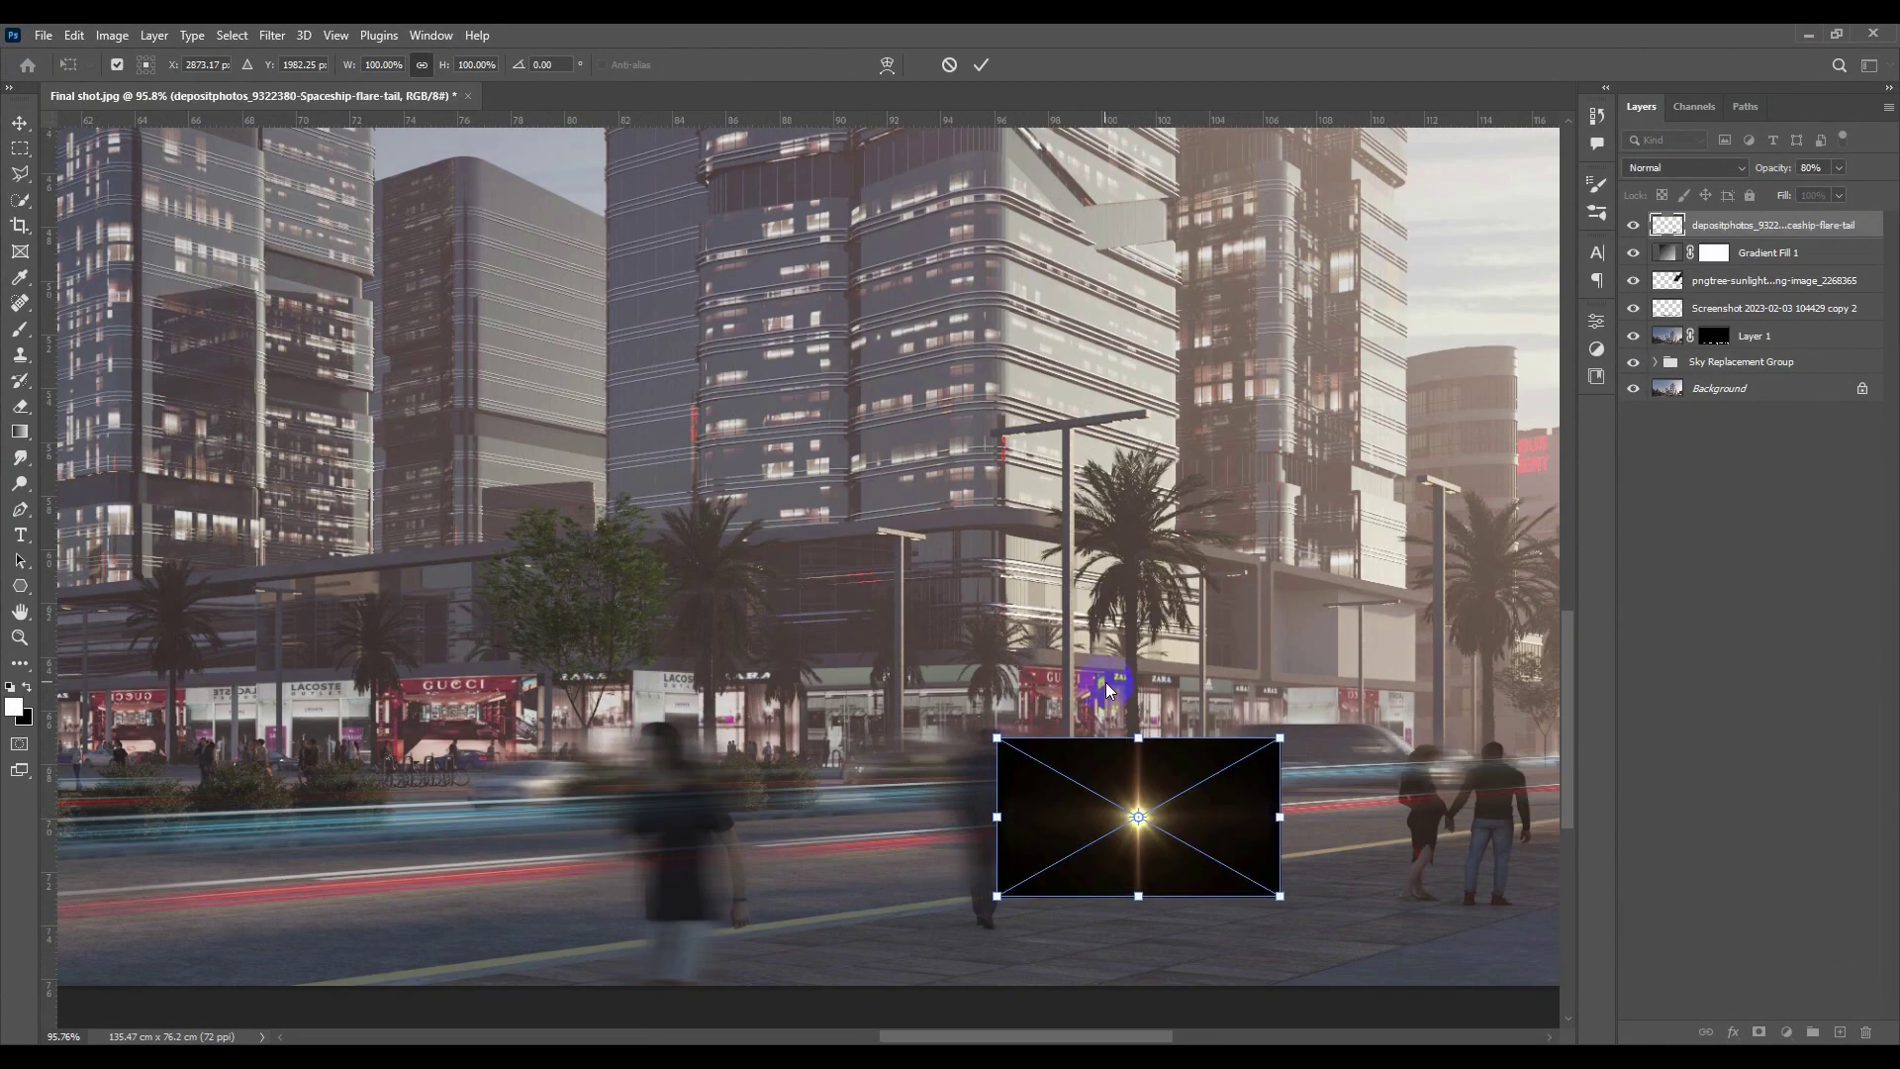
drag(1152, 690, 1230, 840)
drag(1153, 956, 1158, 806)
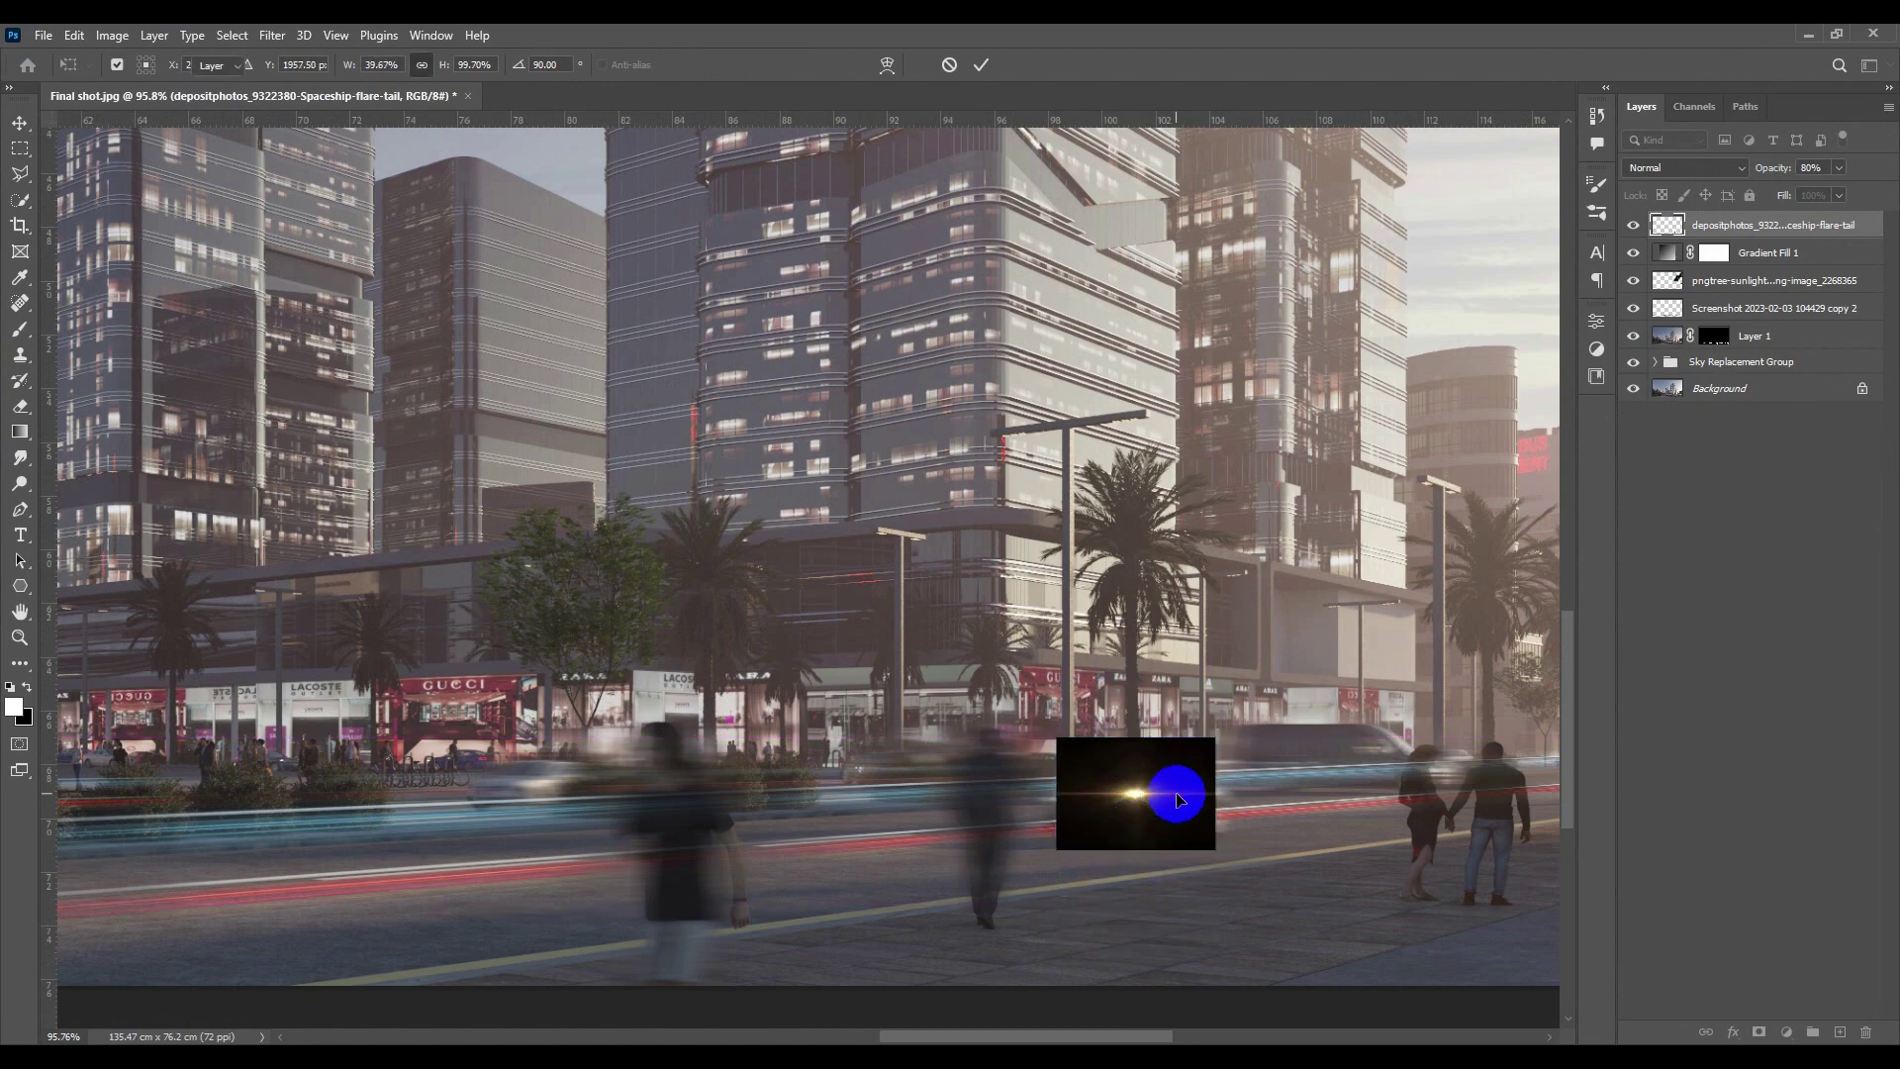
key(Return)
Rasterize the flare-tail layer and erase its black edges around the headlight with a smaller soft eraser.
right_click(1689, 264)
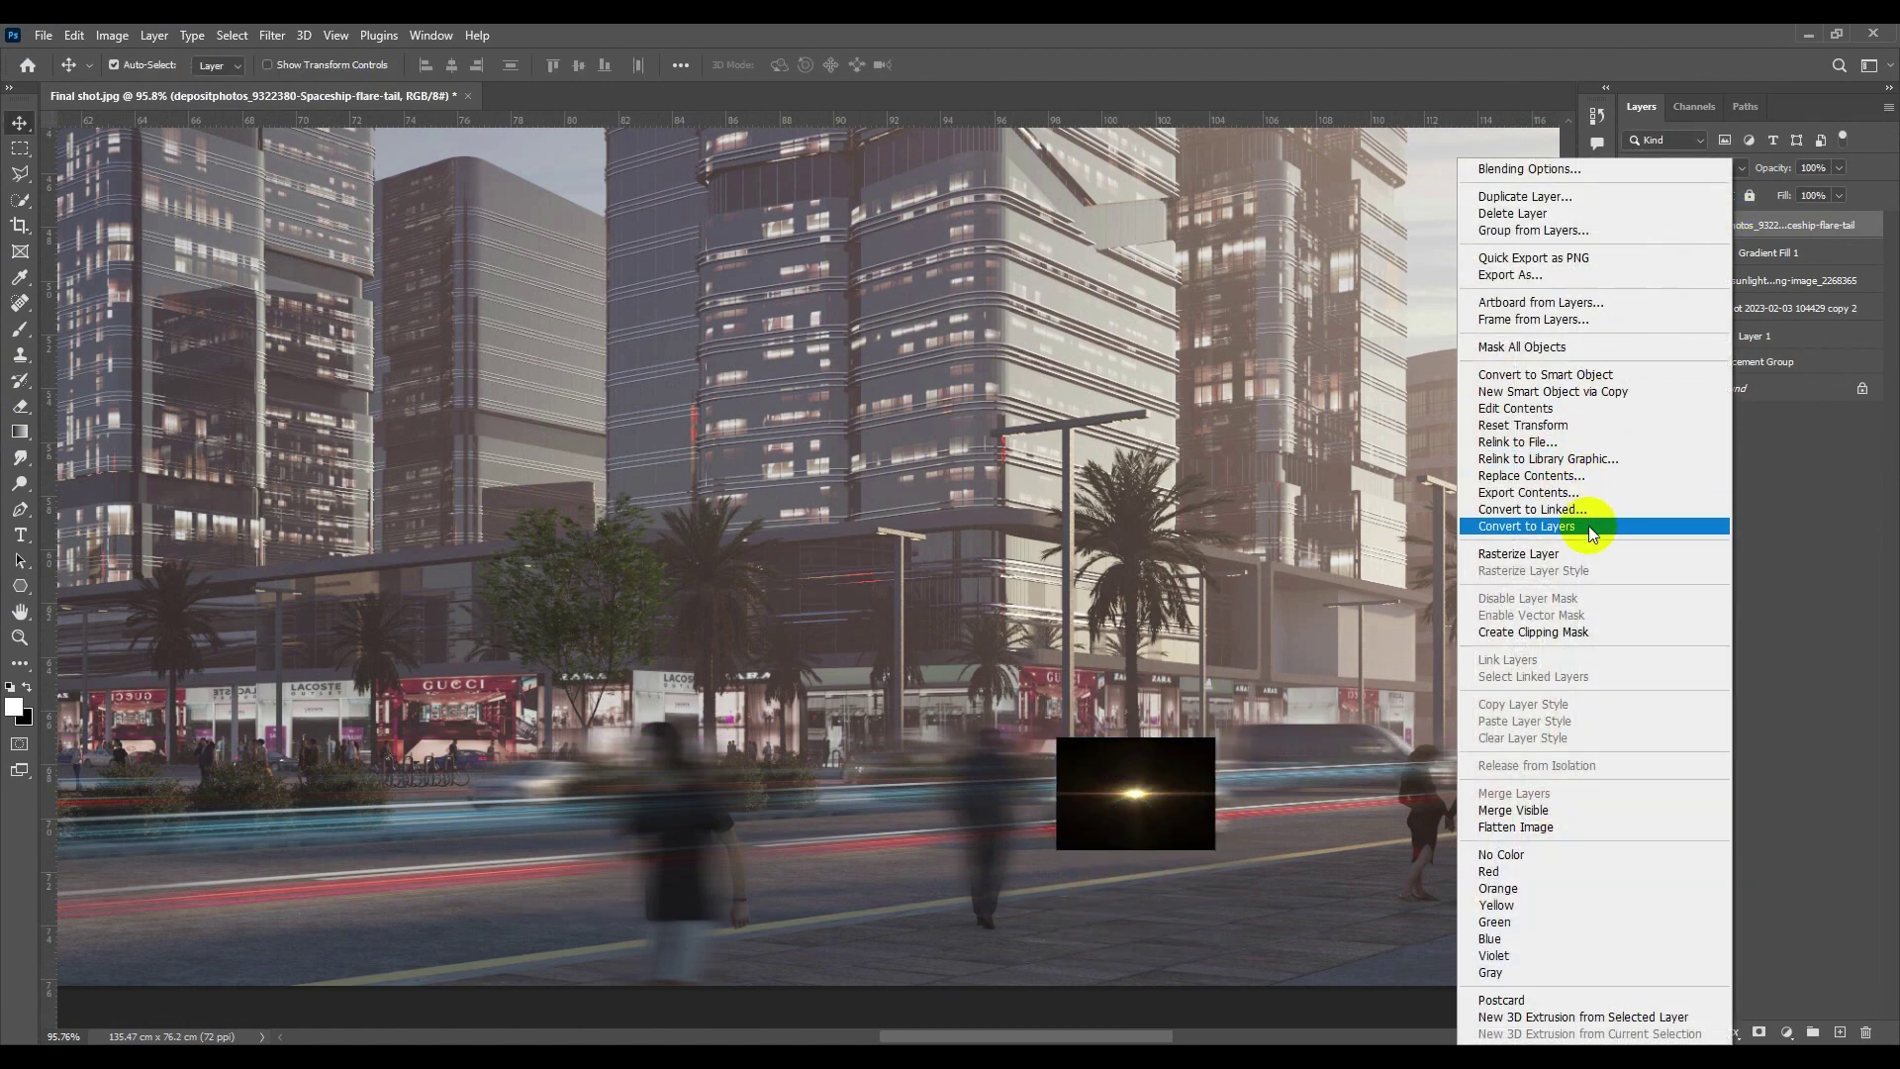
click(1584, 550)
click(1210, 737)
key(e)
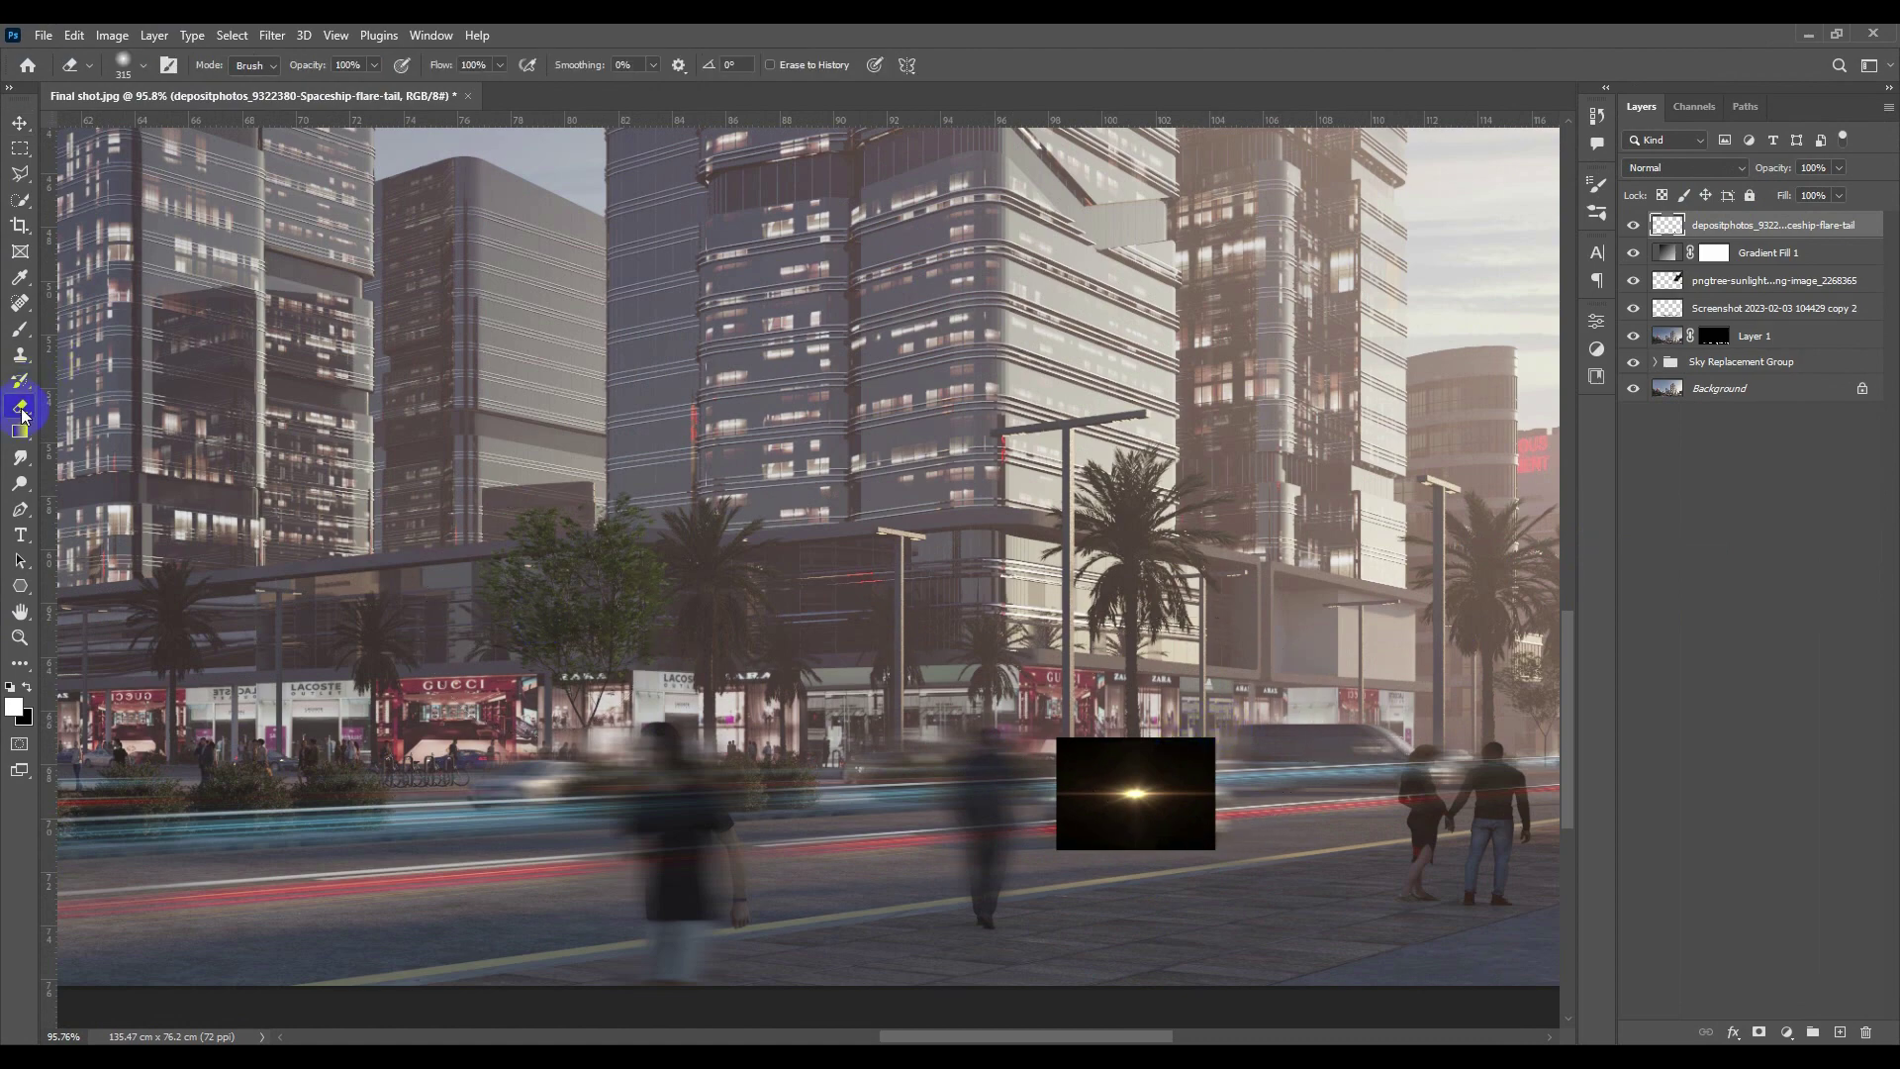
alt+right_click(1157, 754)
mouse_move(1103, 755)
mouse_down()
mouse_move(1219, 738)
mouse_move(1009, 745)
mouse_move(1073, 788)
mouse_move(1055, 891)
mouse_move(1161, 854)
mouse_move(1211, 697)
mouse_move(1209, 819)
mouse_move(1091, 842)
mouse_move(1187, 716)
mouse_up()
key(v)
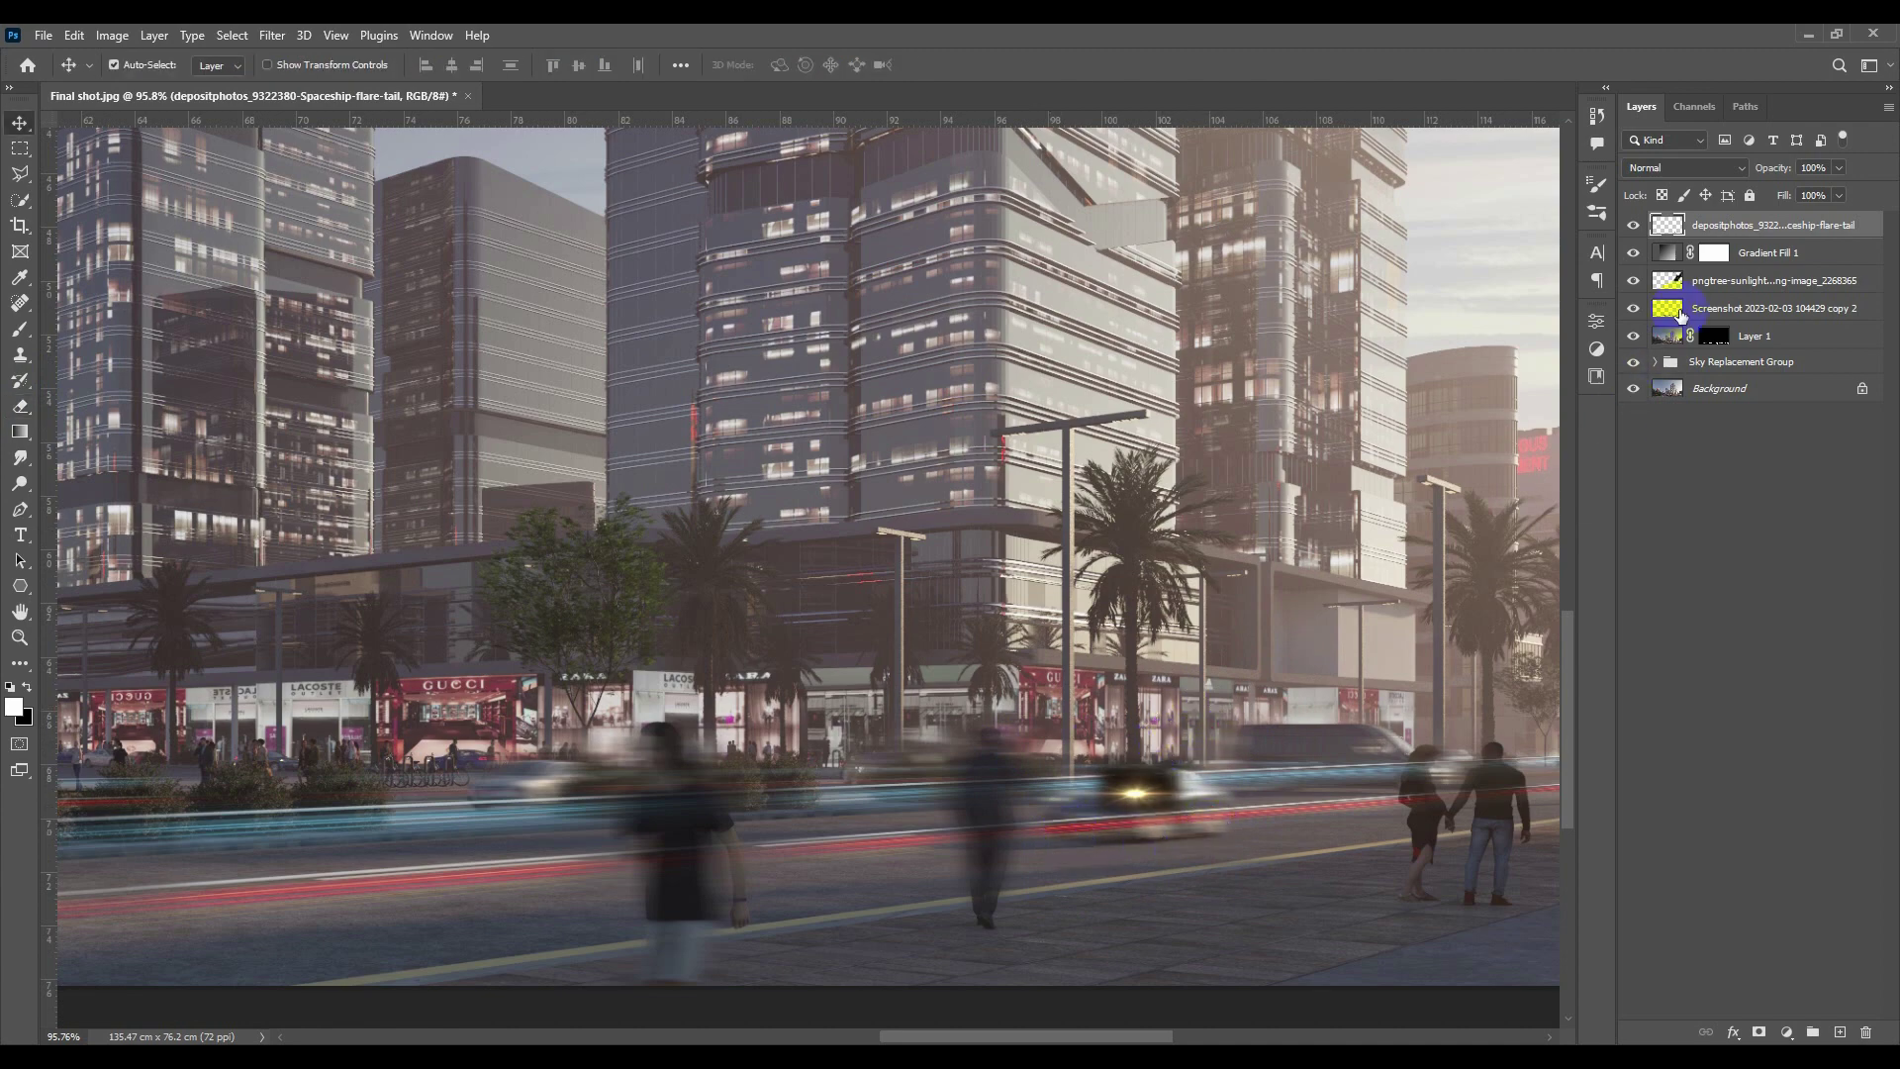
Set the flare-tail layer to Screen blend mode and place duplicates on the other car headlights, resizing them with a transform.
click(1683, 167)
click(1661, 333)
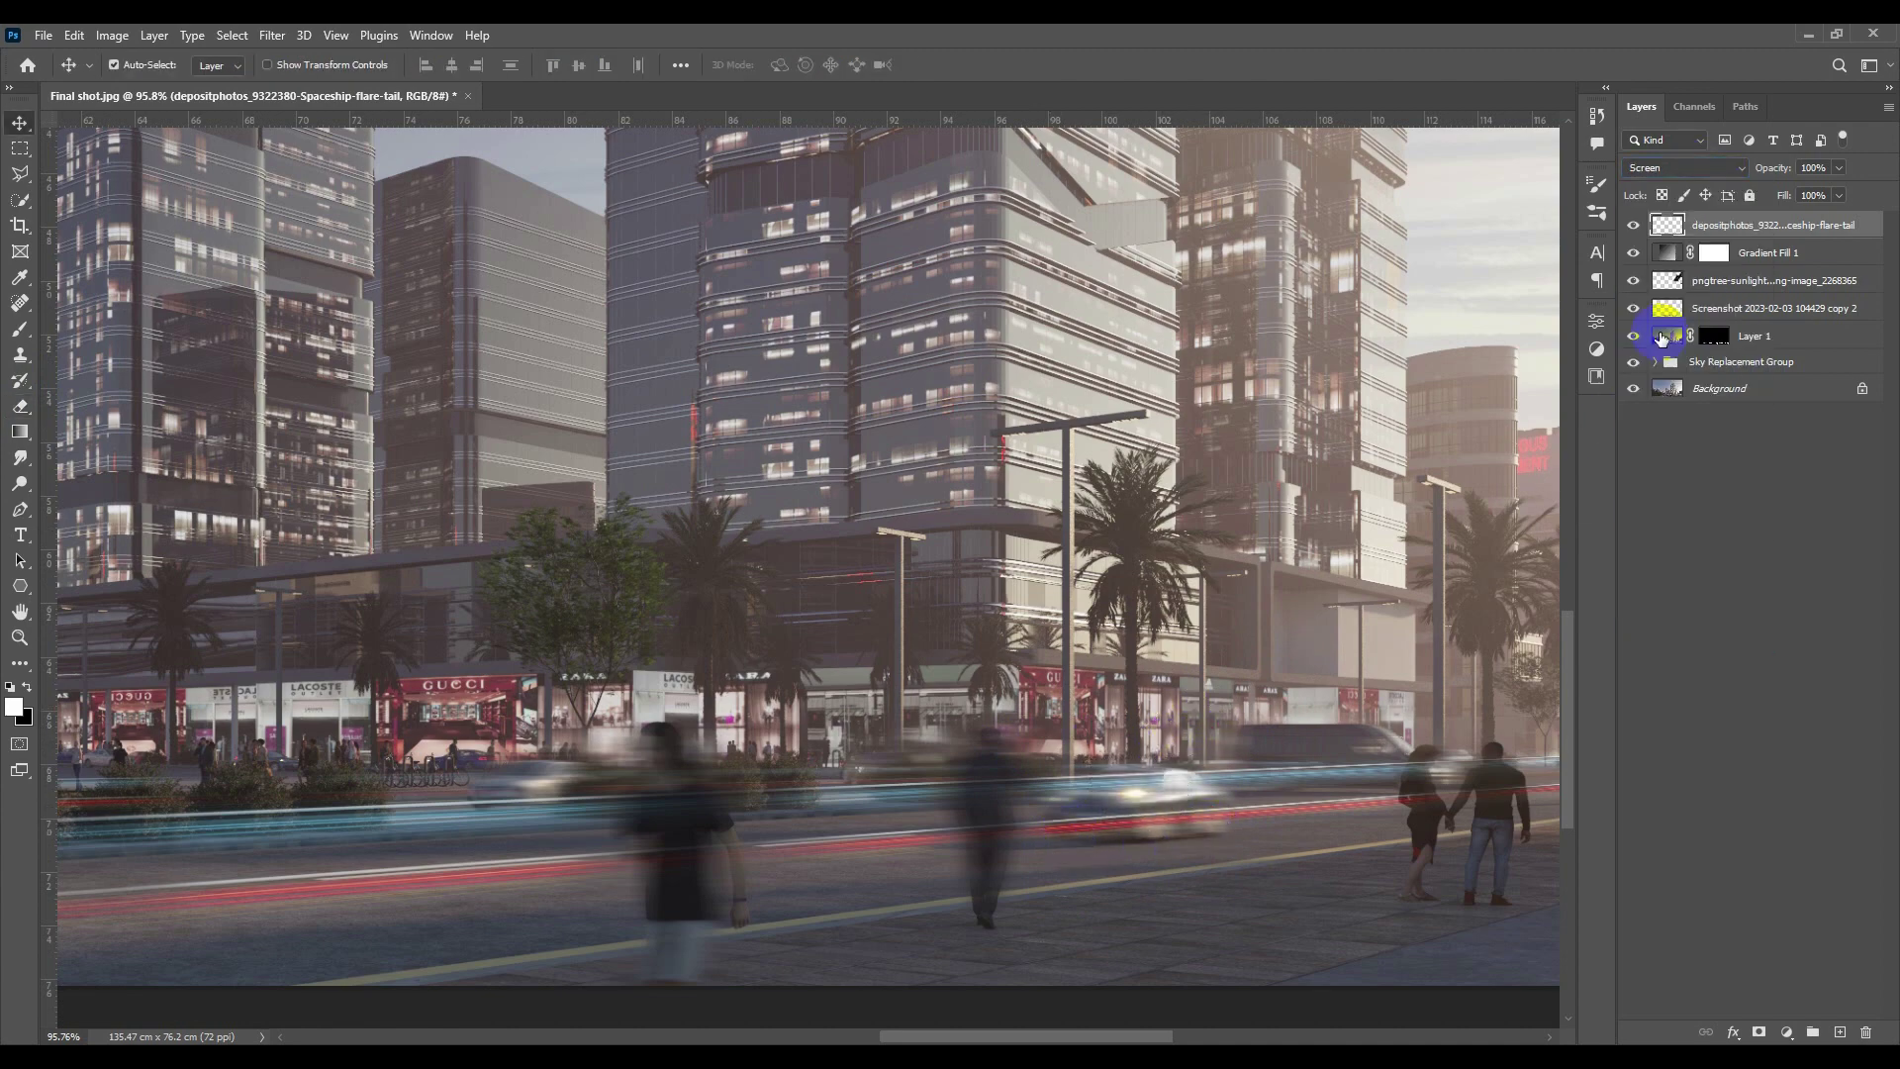
scroll(1235, 873, up, 5)
drag(1154, 794, 831, 790)
scroll(1178, 787, down, 5)
scroll(799, 757, up, 2)
key(ctrl+t)
key(Return)
scroll(738, 777, up, 4)
drag(881, 730, 1349, 818)
scroll(804, 781, down, 6)
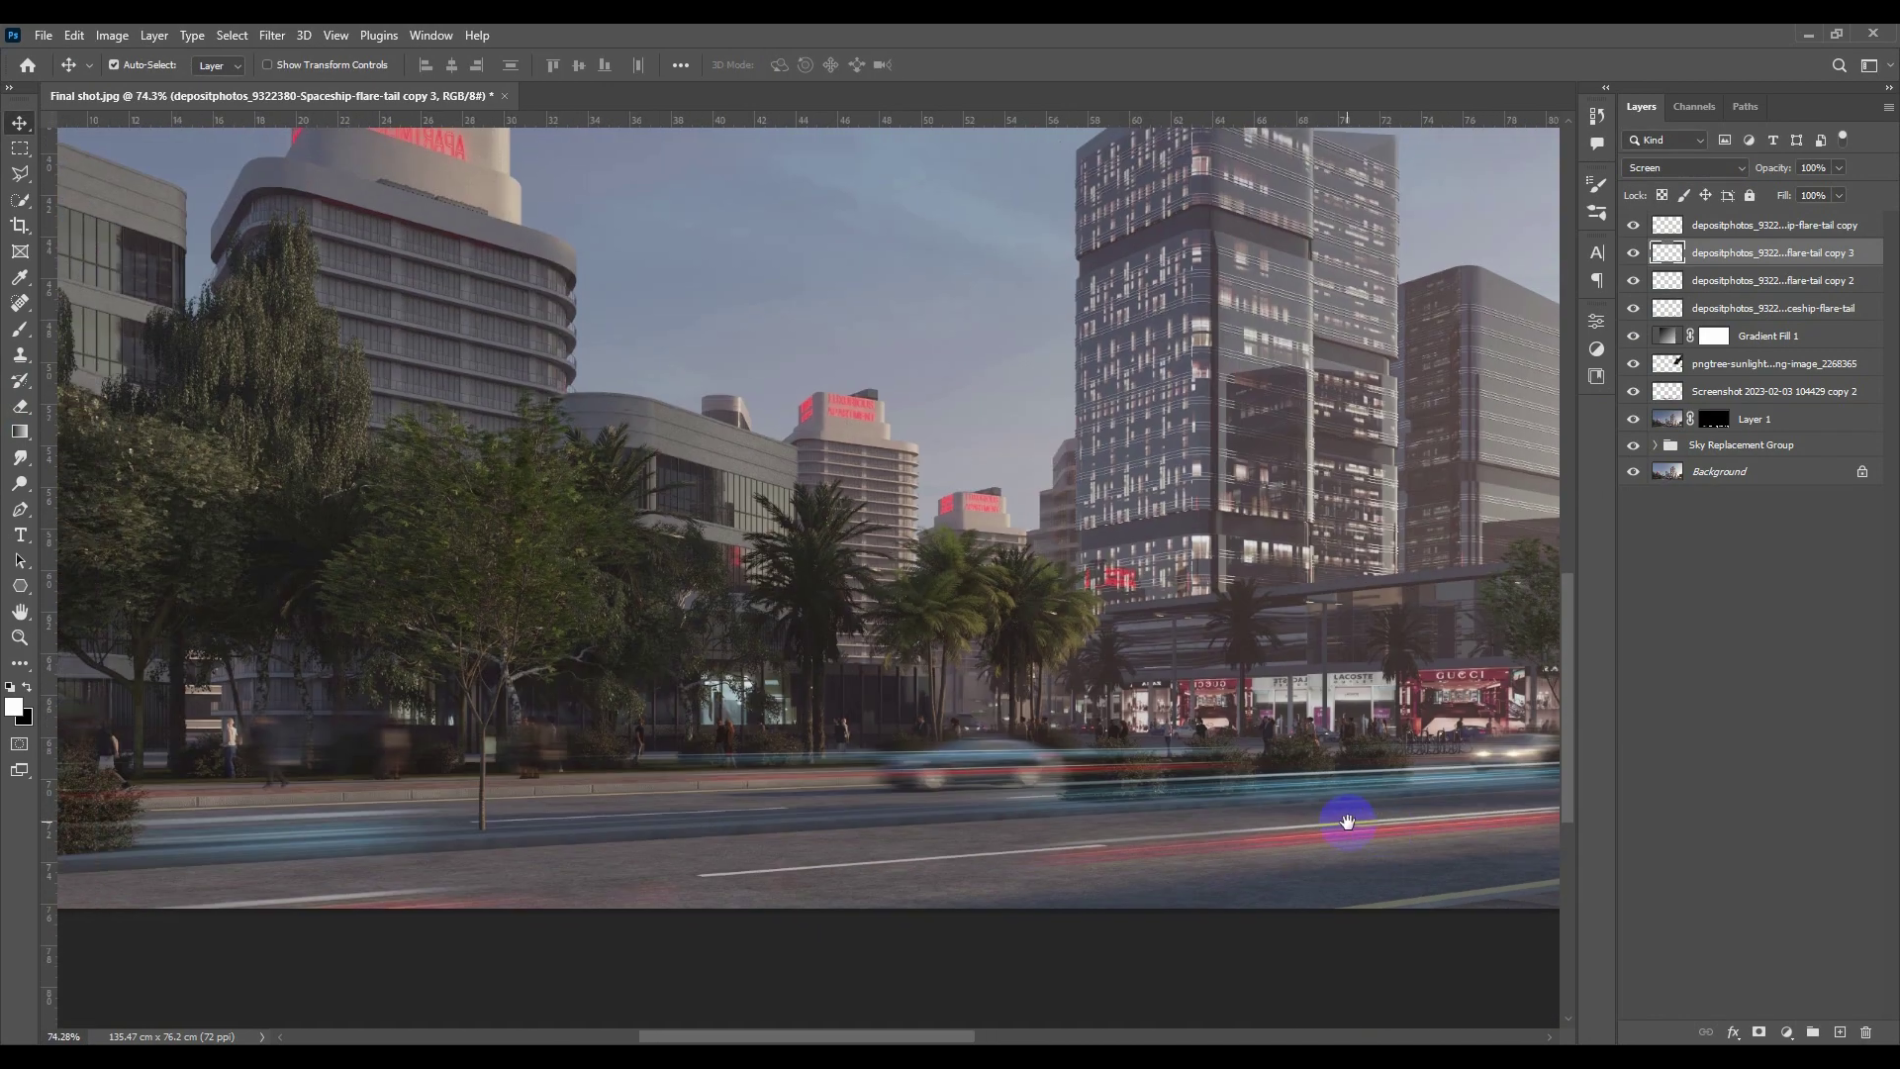
scroll(1332, 806, up, 2)
drag(1222, 789, 1303, 789)
scroll(1303, 788, up, 2)
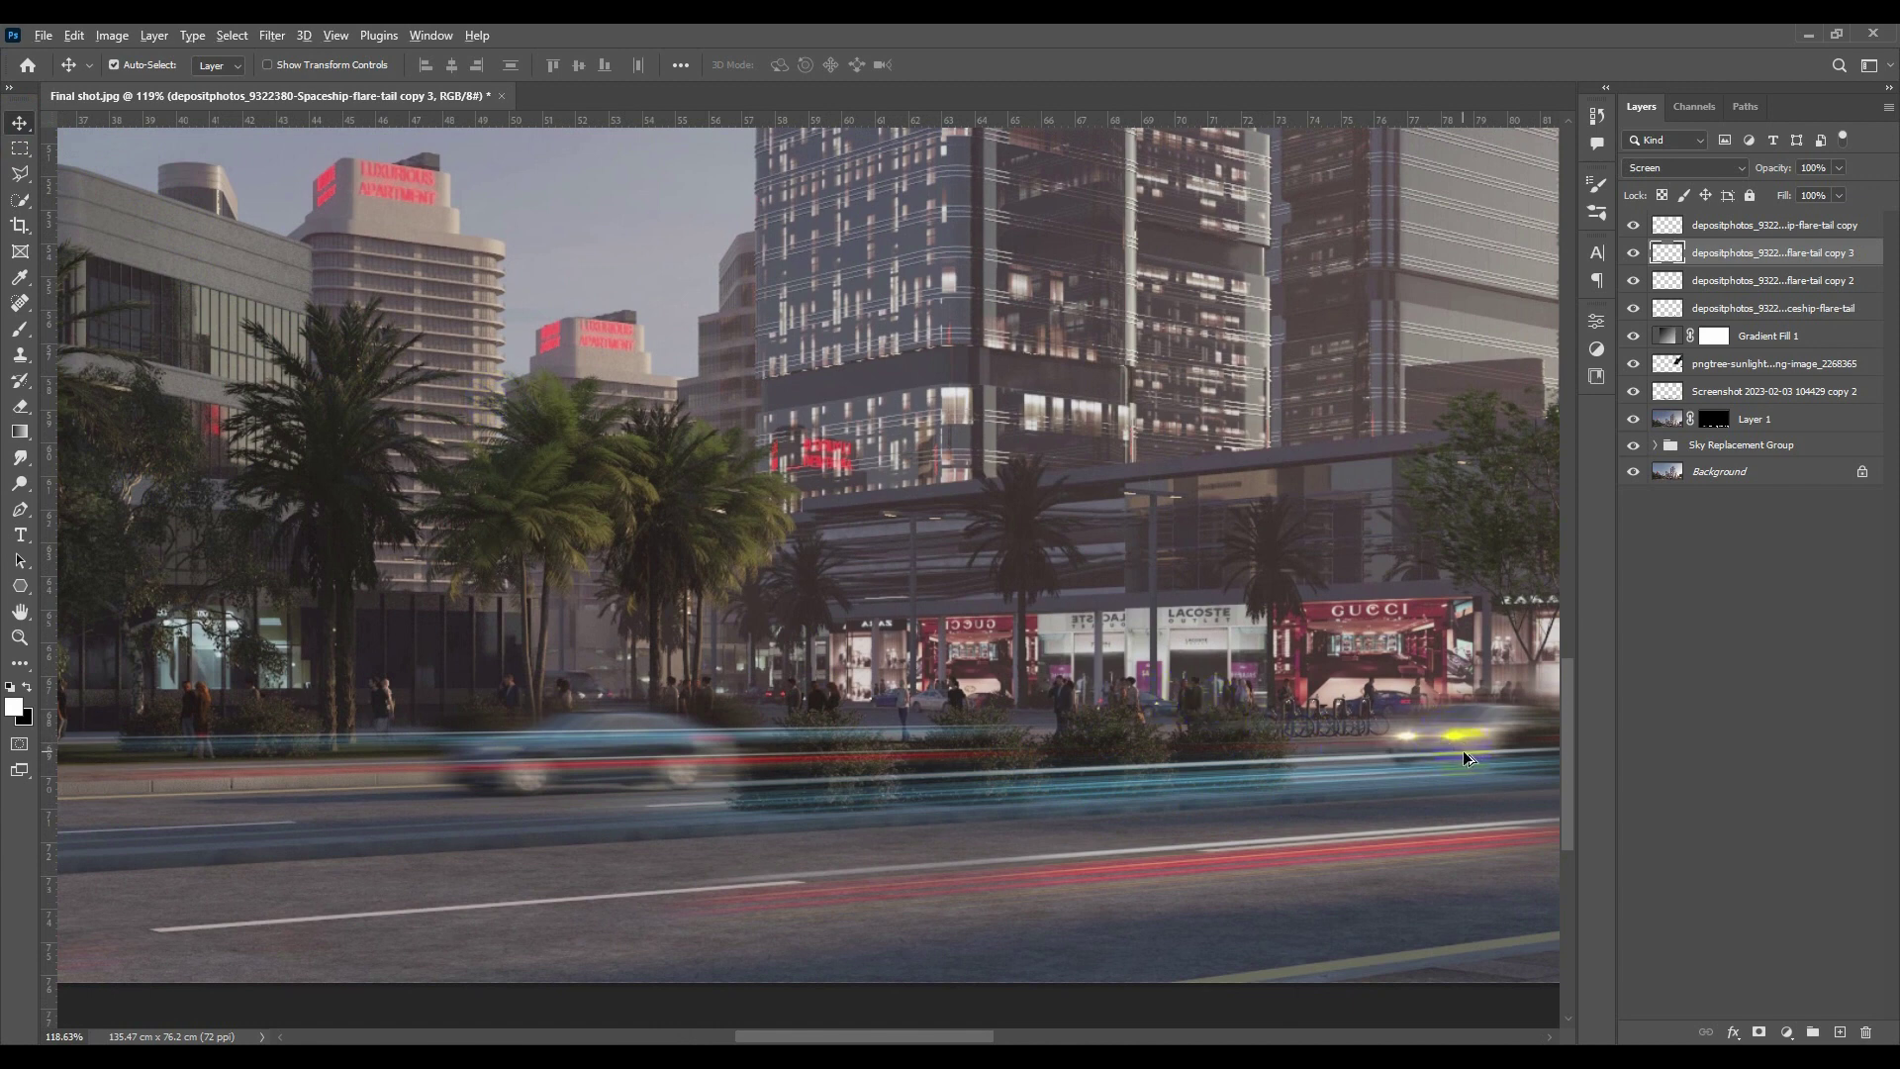
Duplicate the headlight flare twice and place the copies on both headlights of the blurred car near the palm trees.
drag(1455, 734, 935, 711)
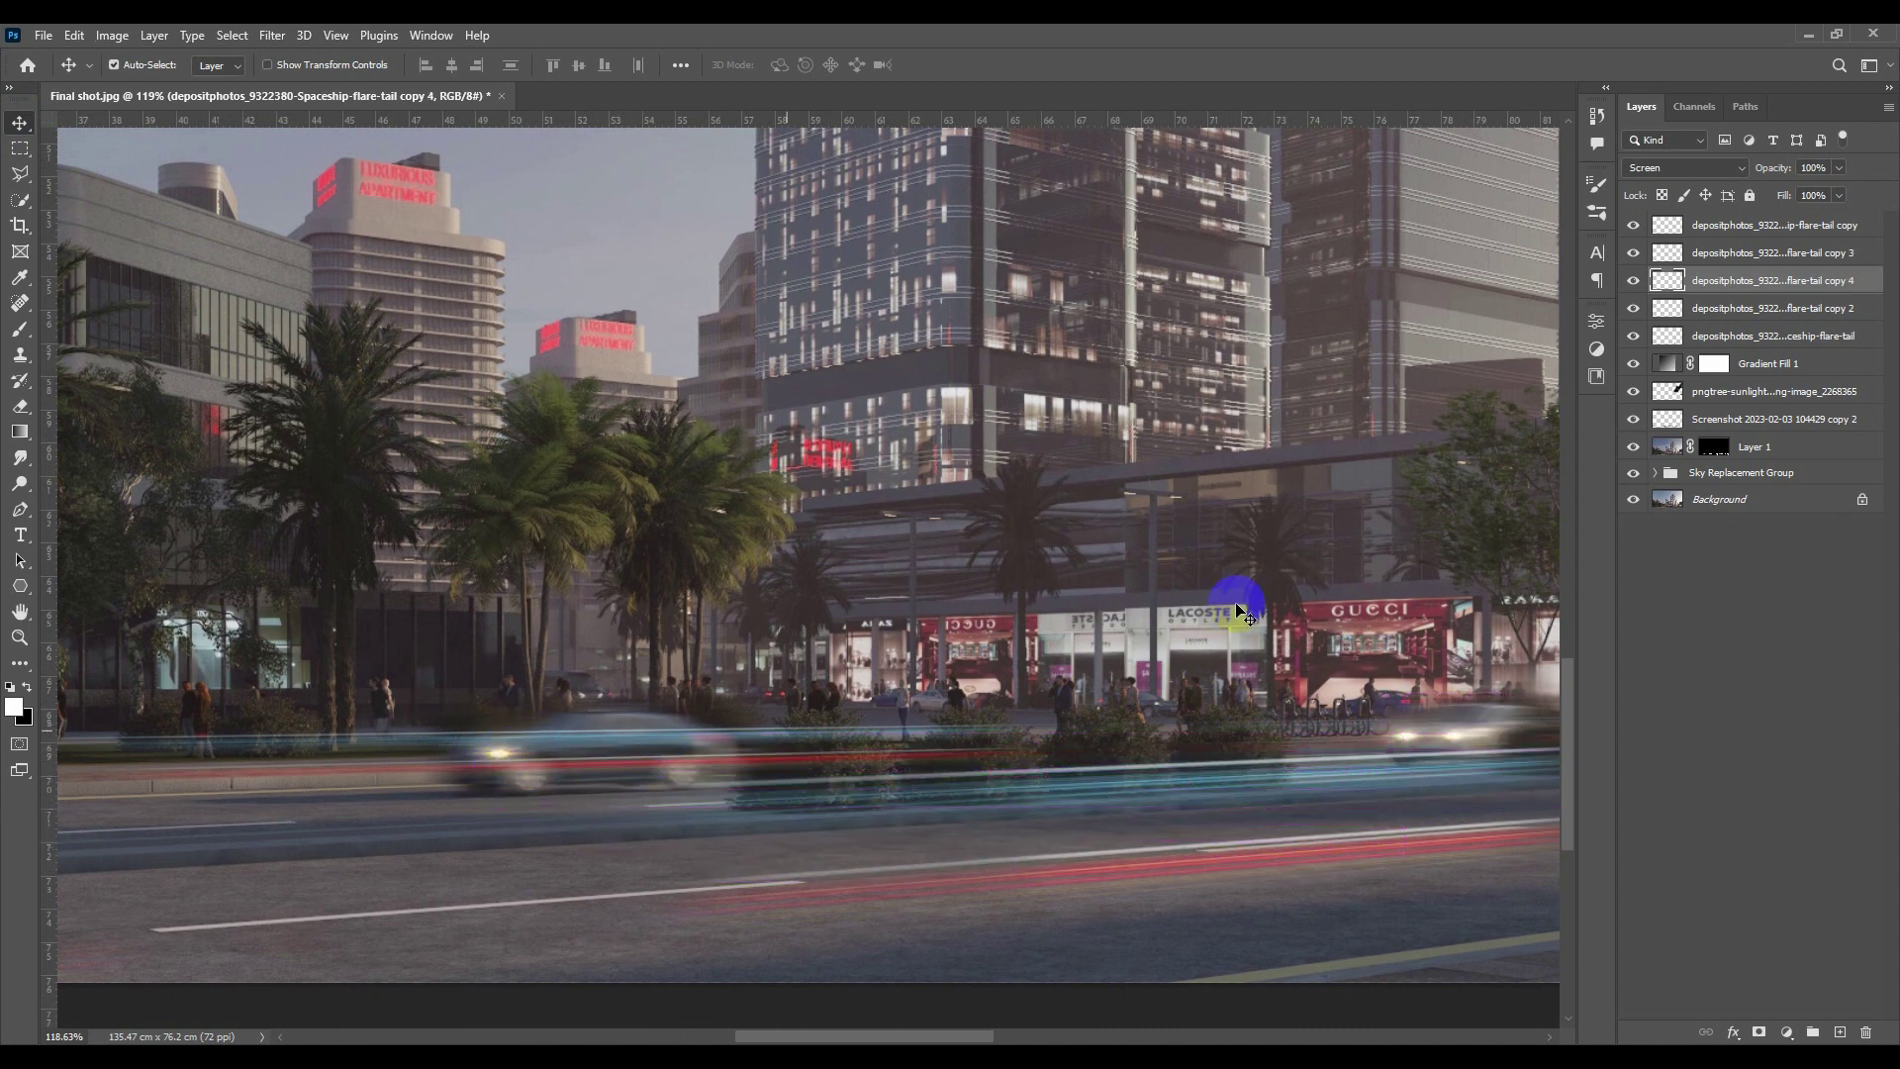
scroll(693, 807, down, 5)
scroll(615, 793, up, 8)
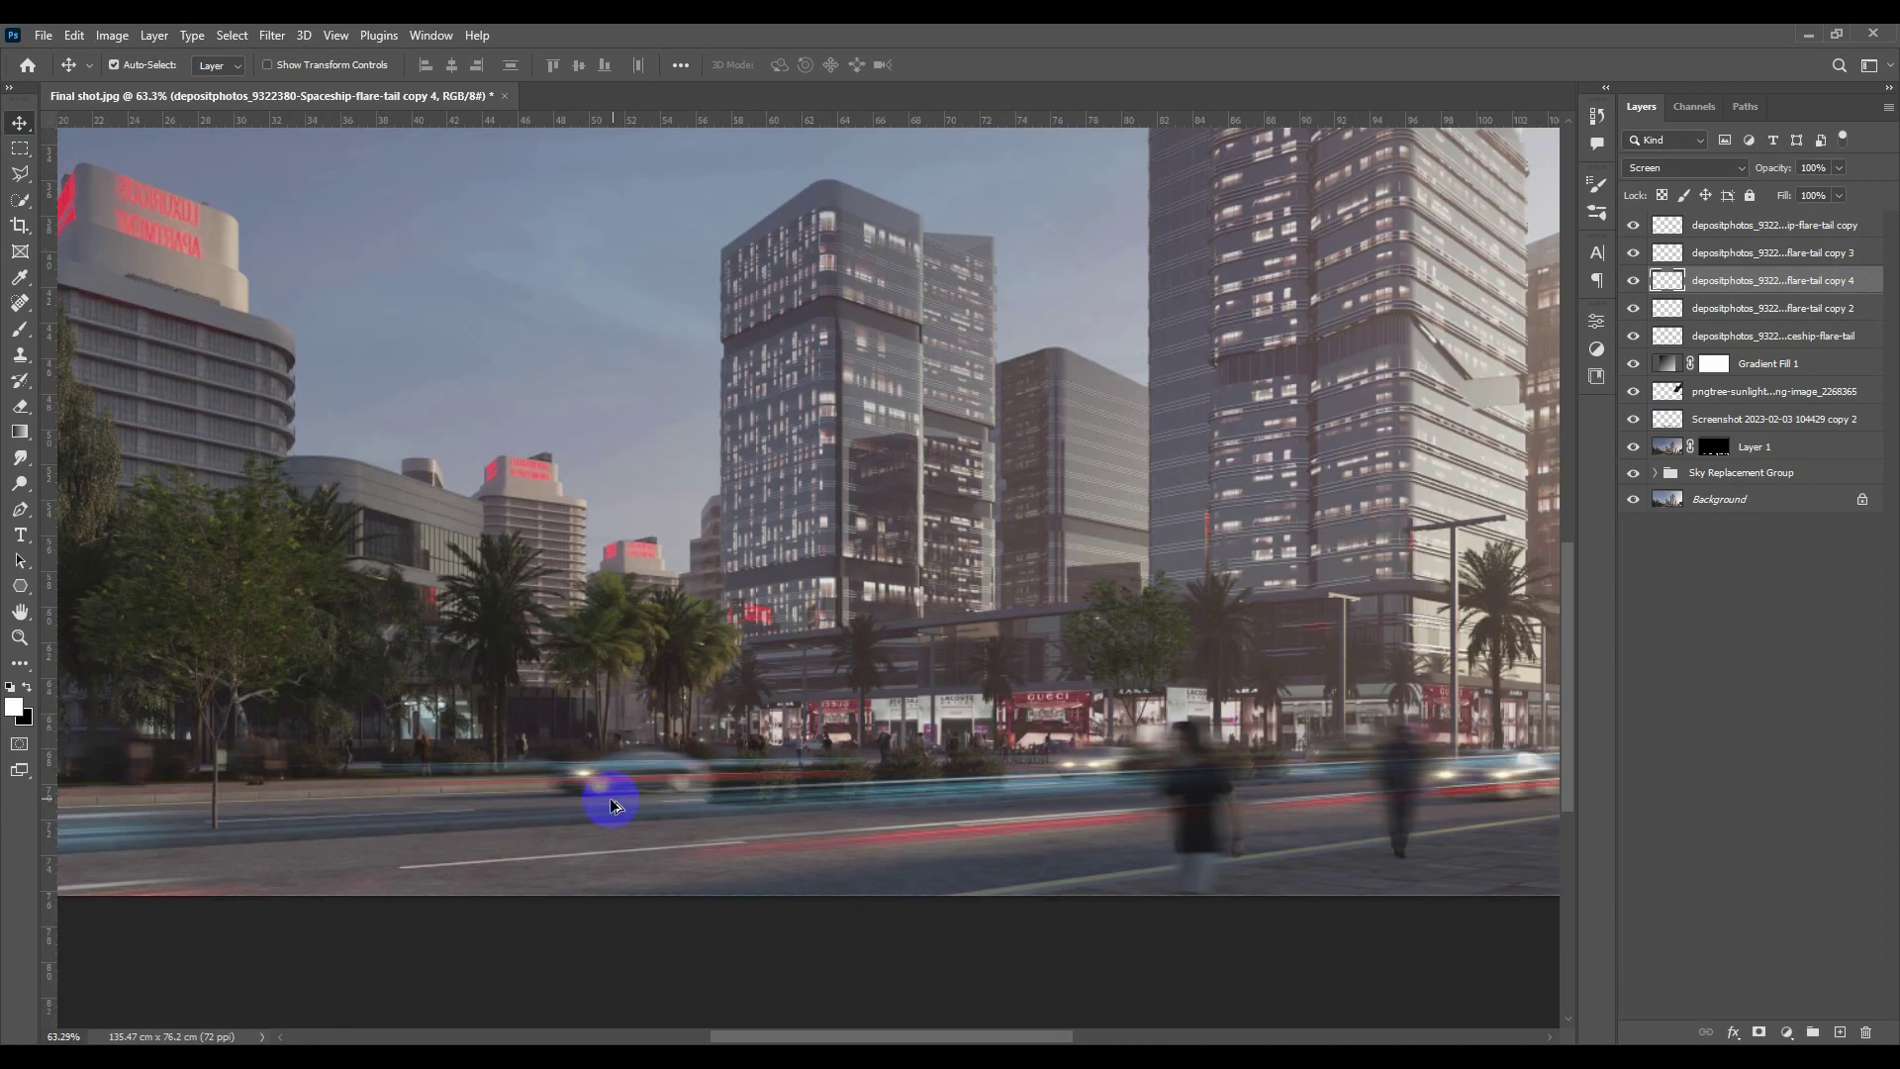
scroll(713, 730, up, 1)
drag(712, 731, 618, 725)
scroll(615, 741, down, 8)
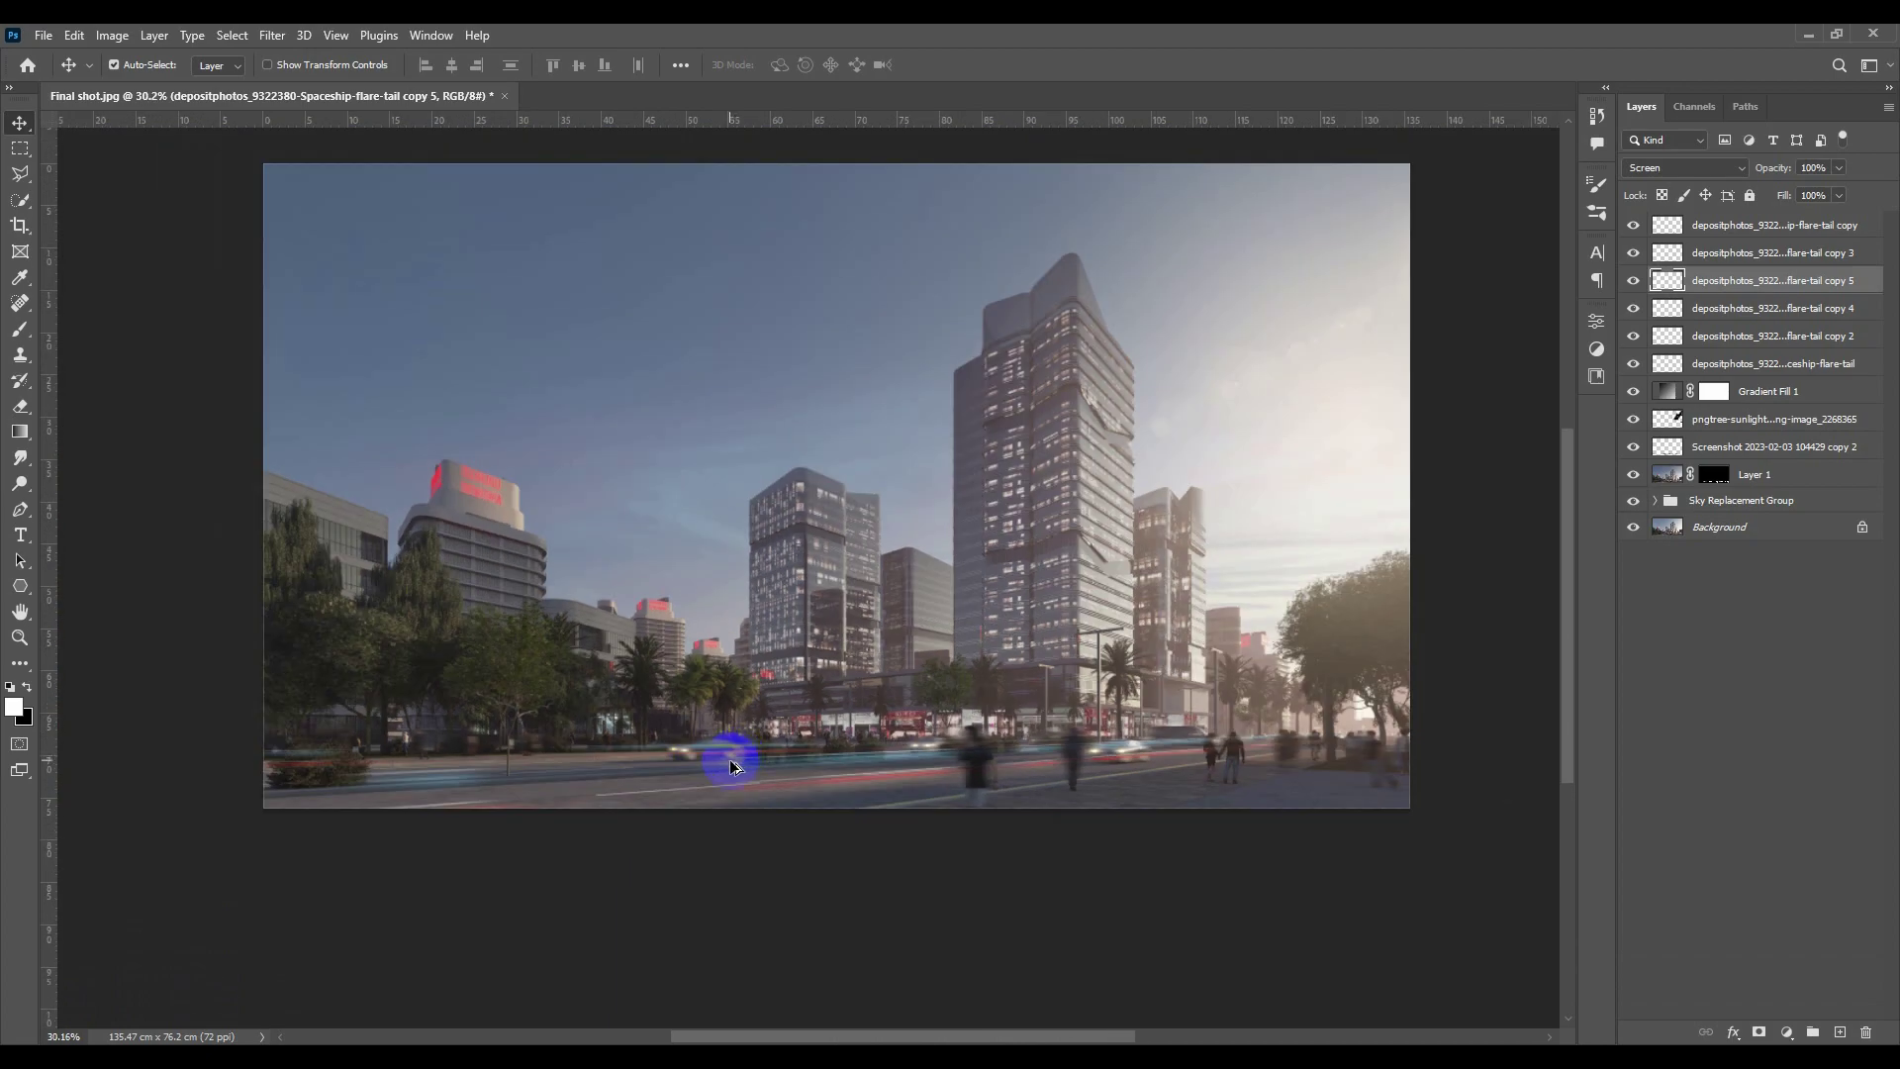
Place another duplicate of the headlight flare on the dark van beside the walking couple and adjust it with a free transform.
scroll(1357, 755, up, 3)
scroll(1349, 764, down, 2)
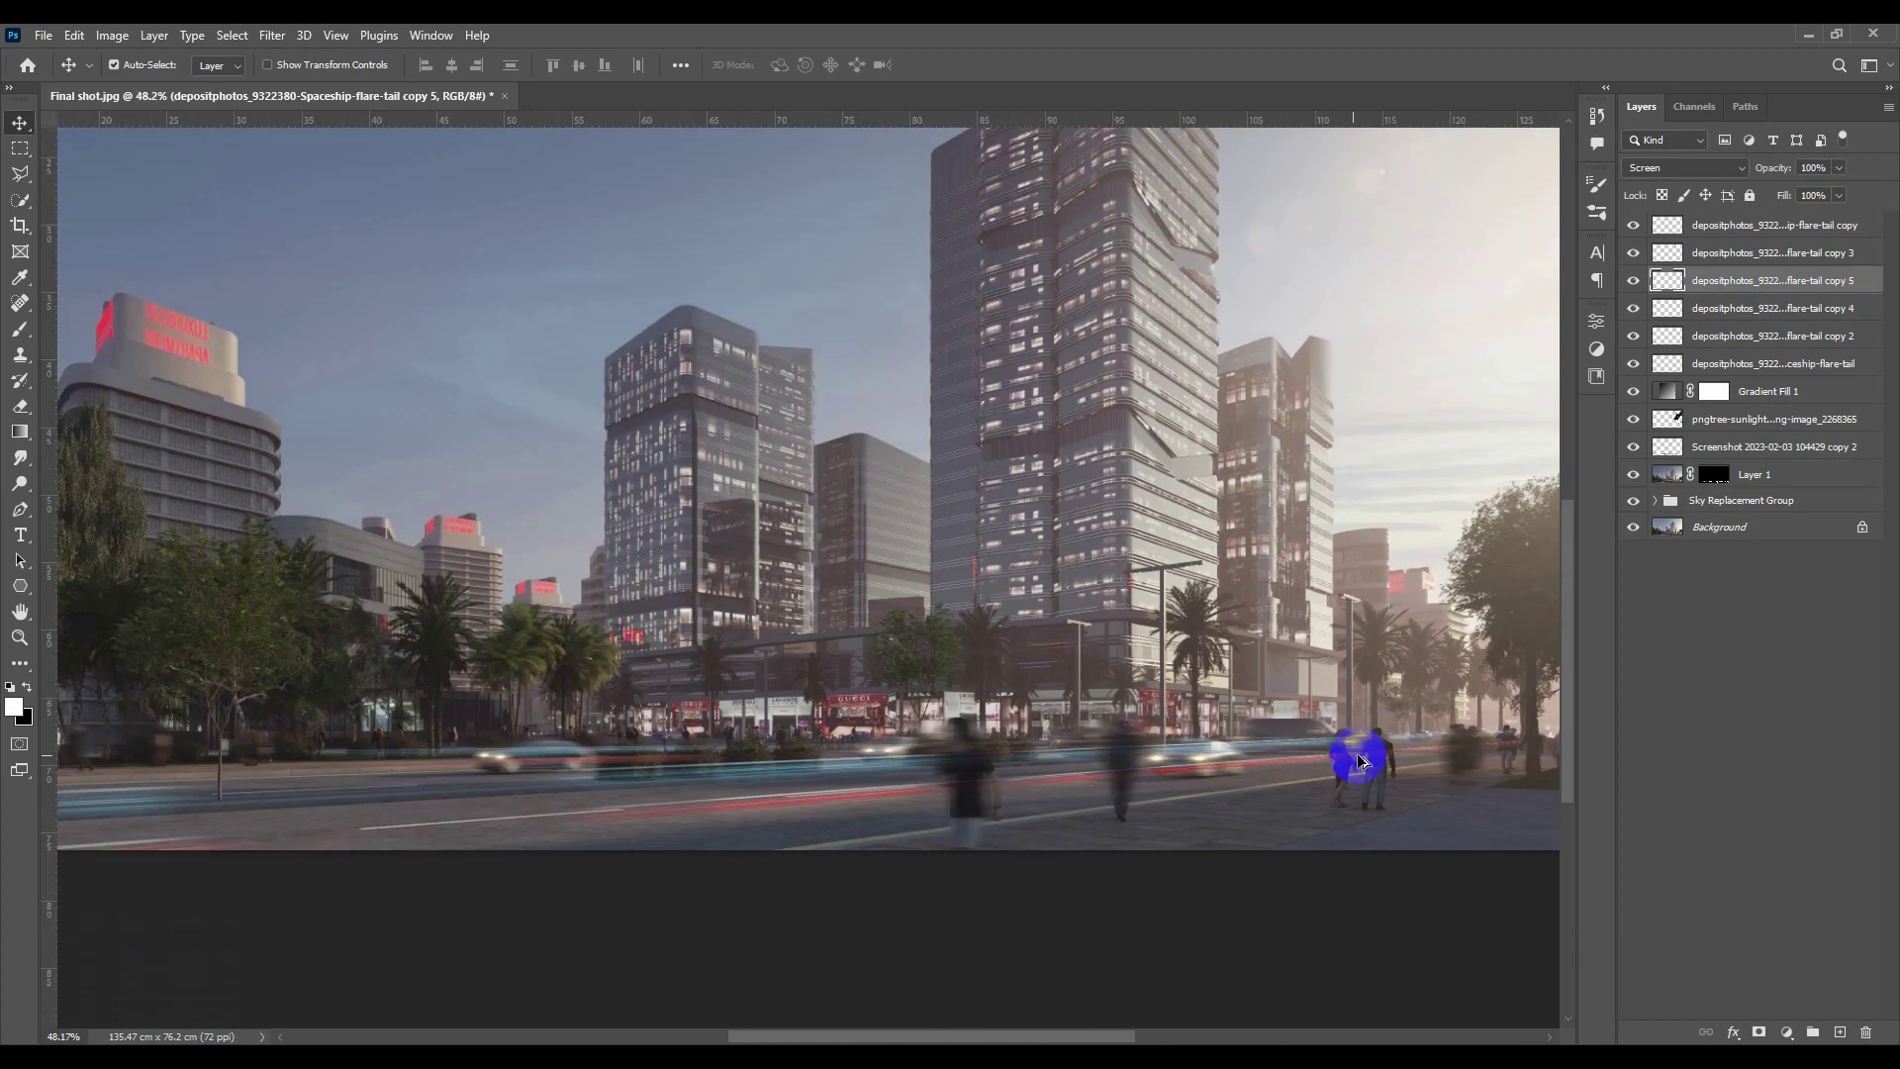
scroll(1332, 771, up, 3)
drag(1044, 750, 1472, 718)
scroll(1494, 698, down, 2)
key(ctrl+t)
key(Return)
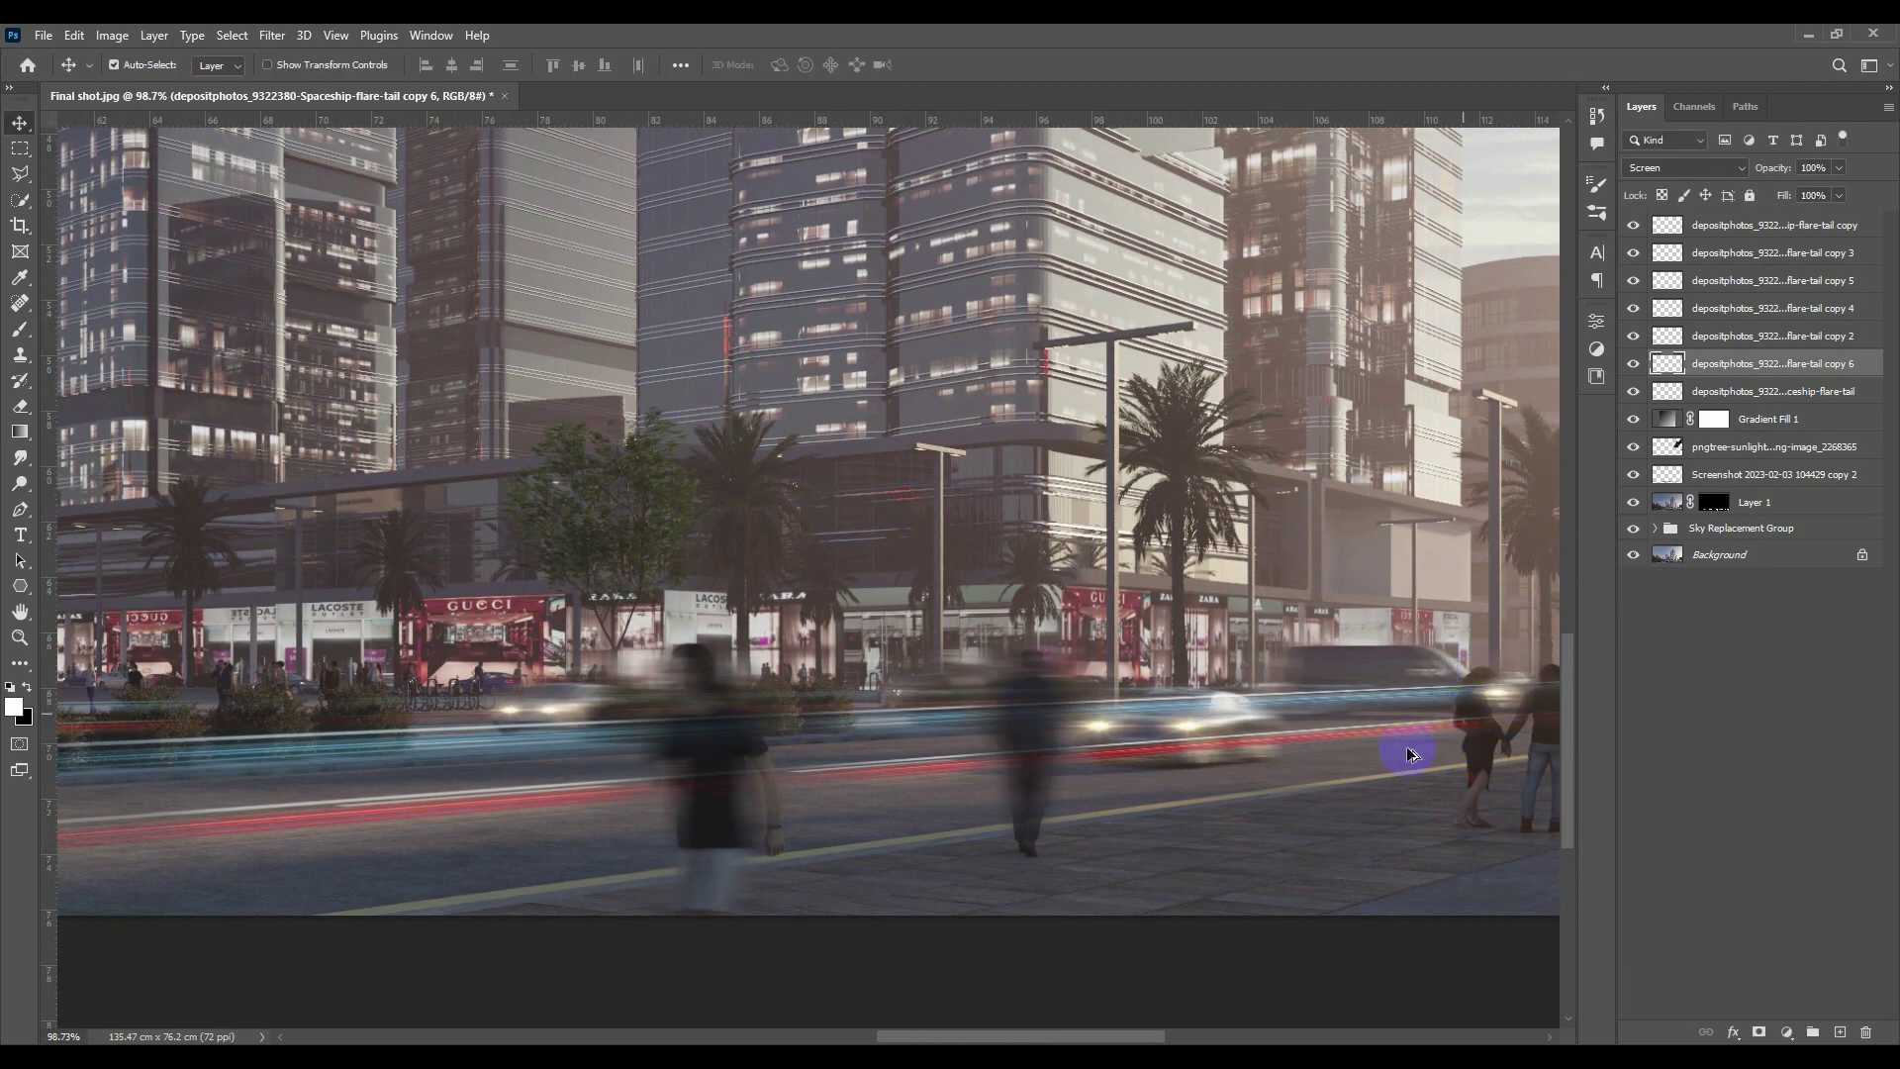
scroll(1128, 807, down, 5)
scroll(968, 812, up, 1)
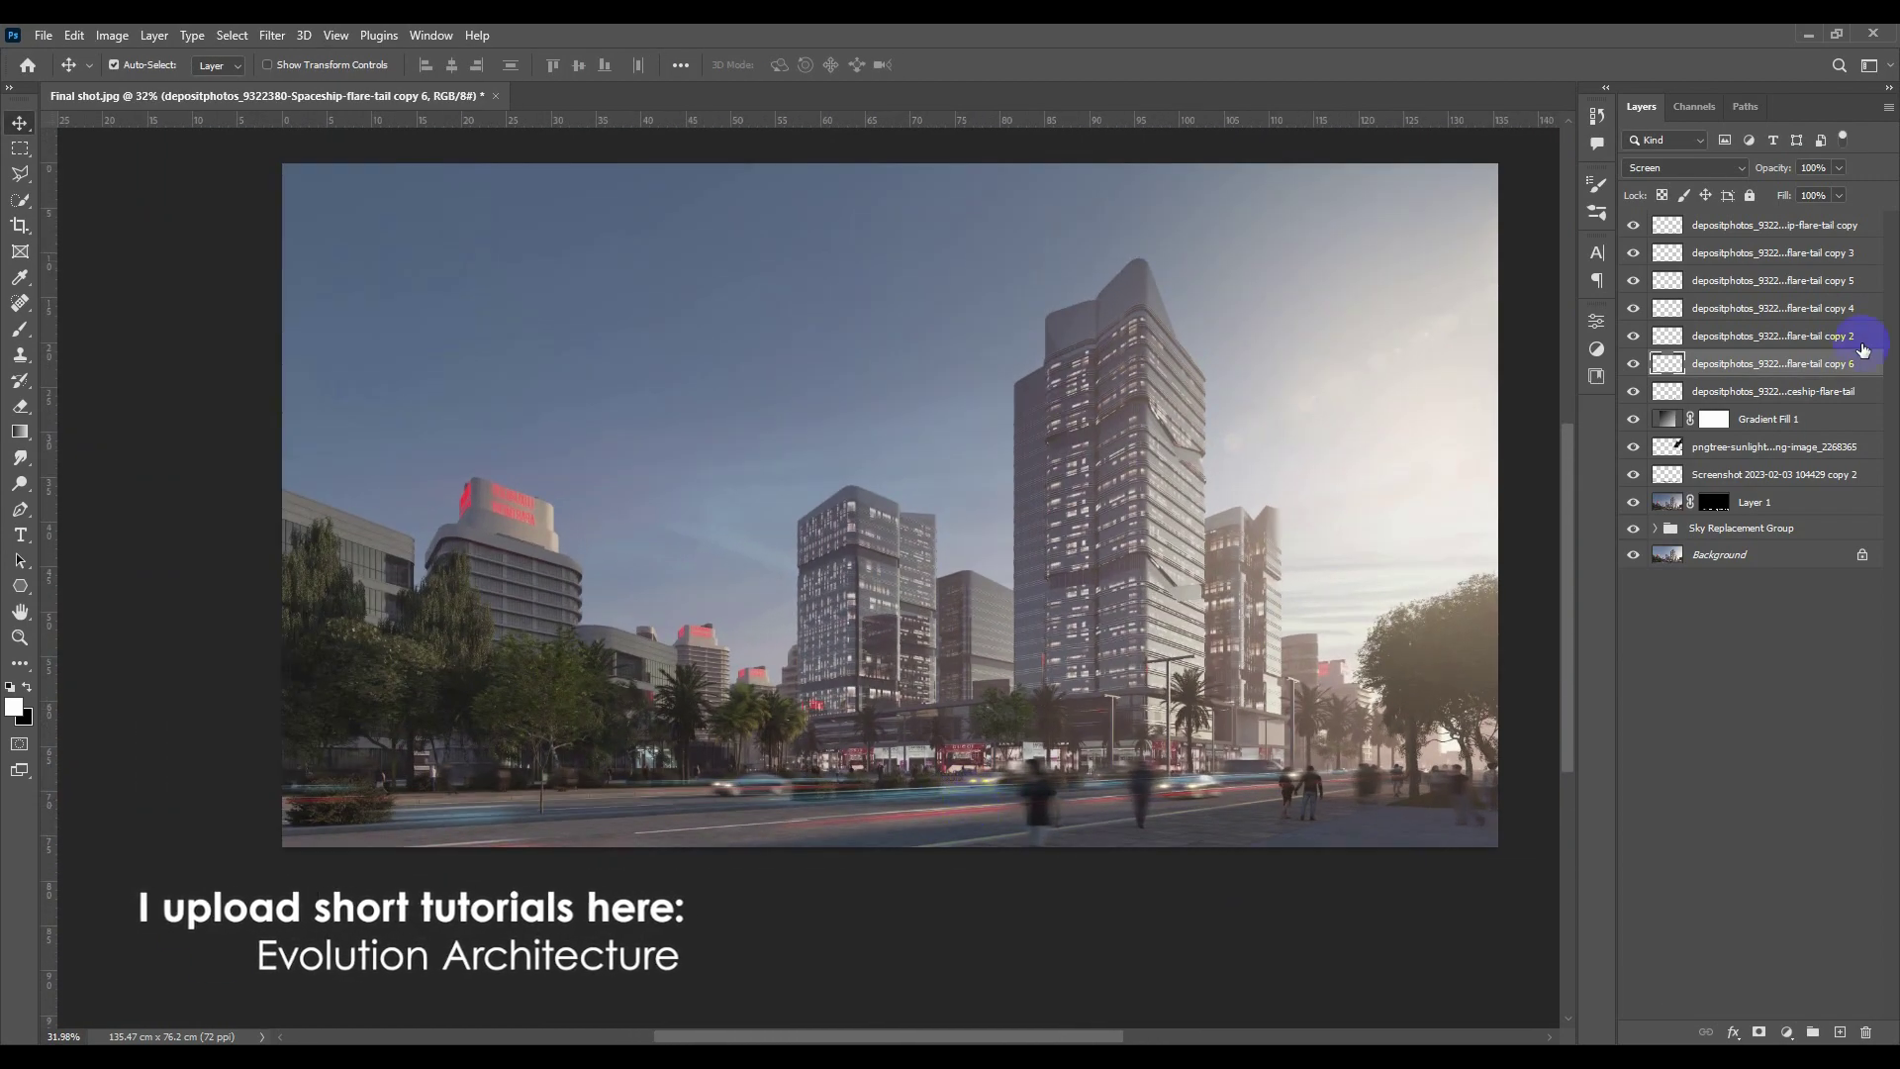
Merge all the flare-tail layers into one layer and set its blend mode to Screen.
click(1797, 227)
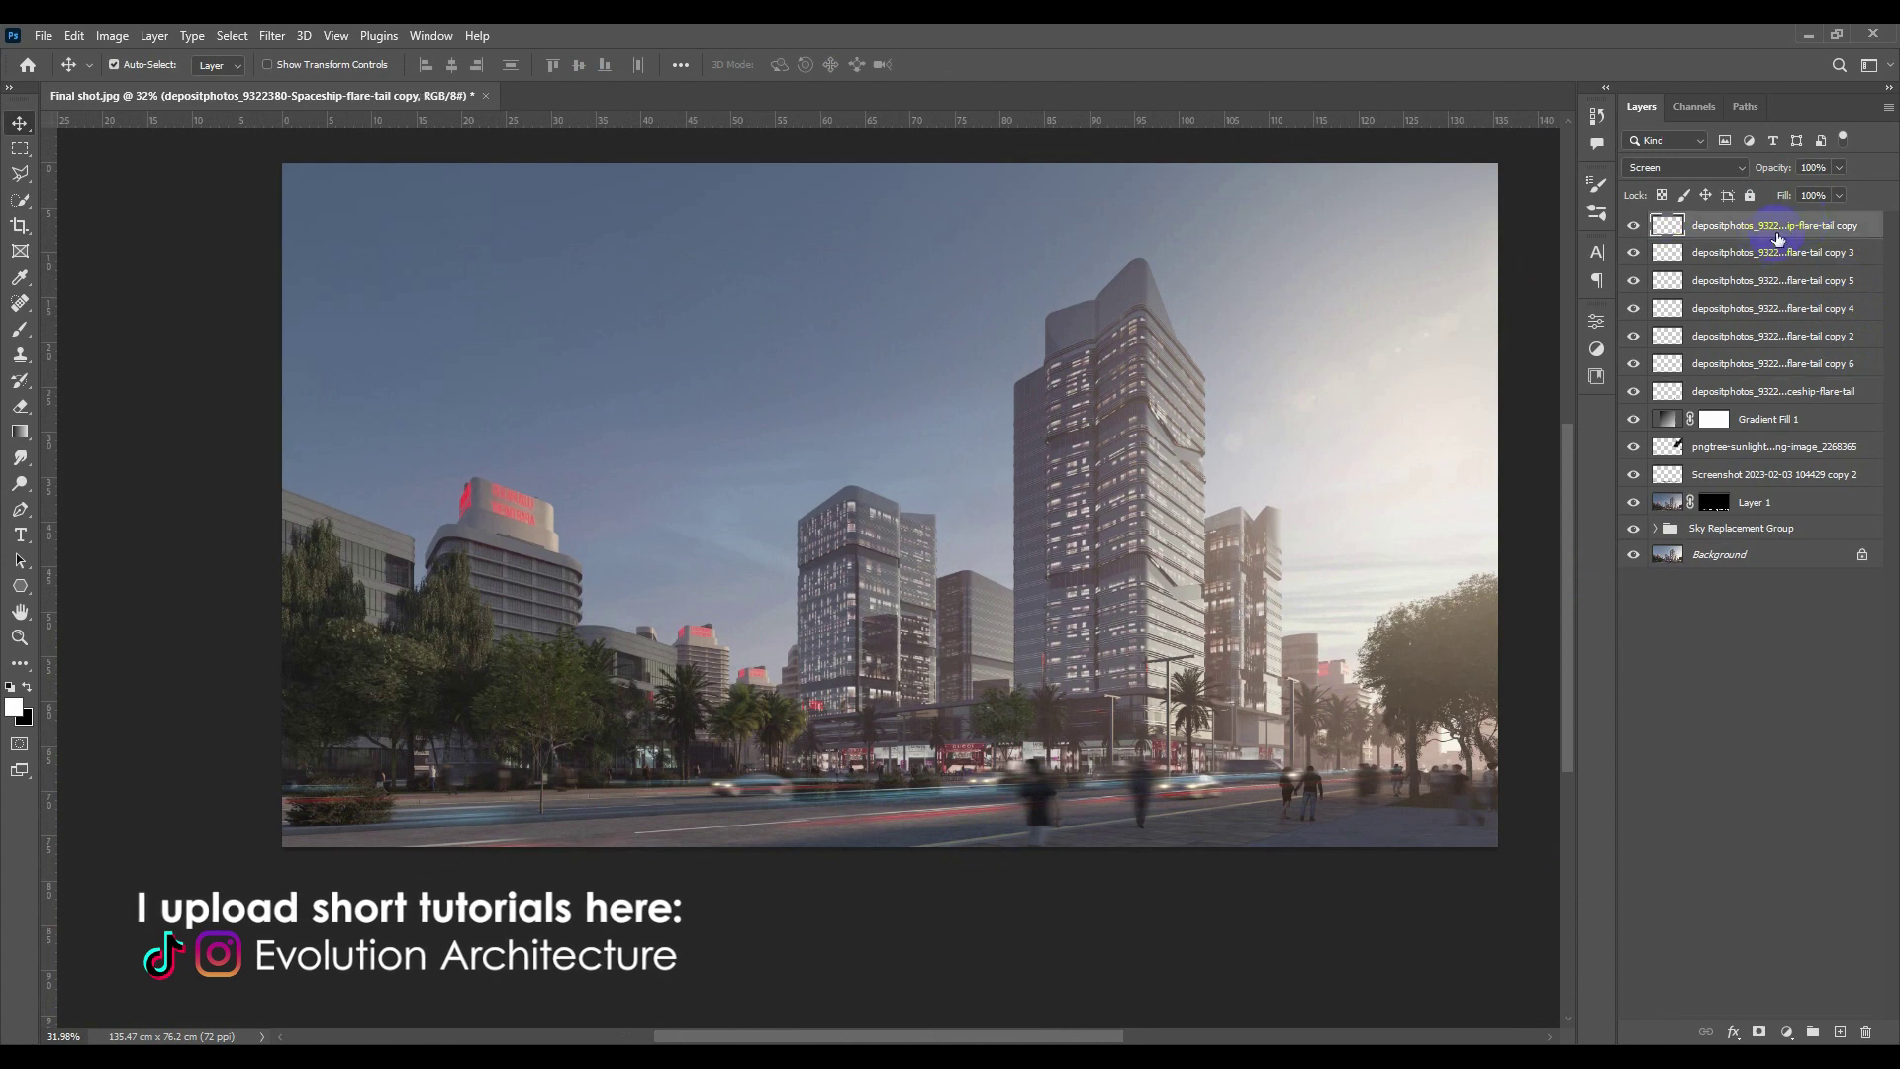
shift+click(1799, 391)
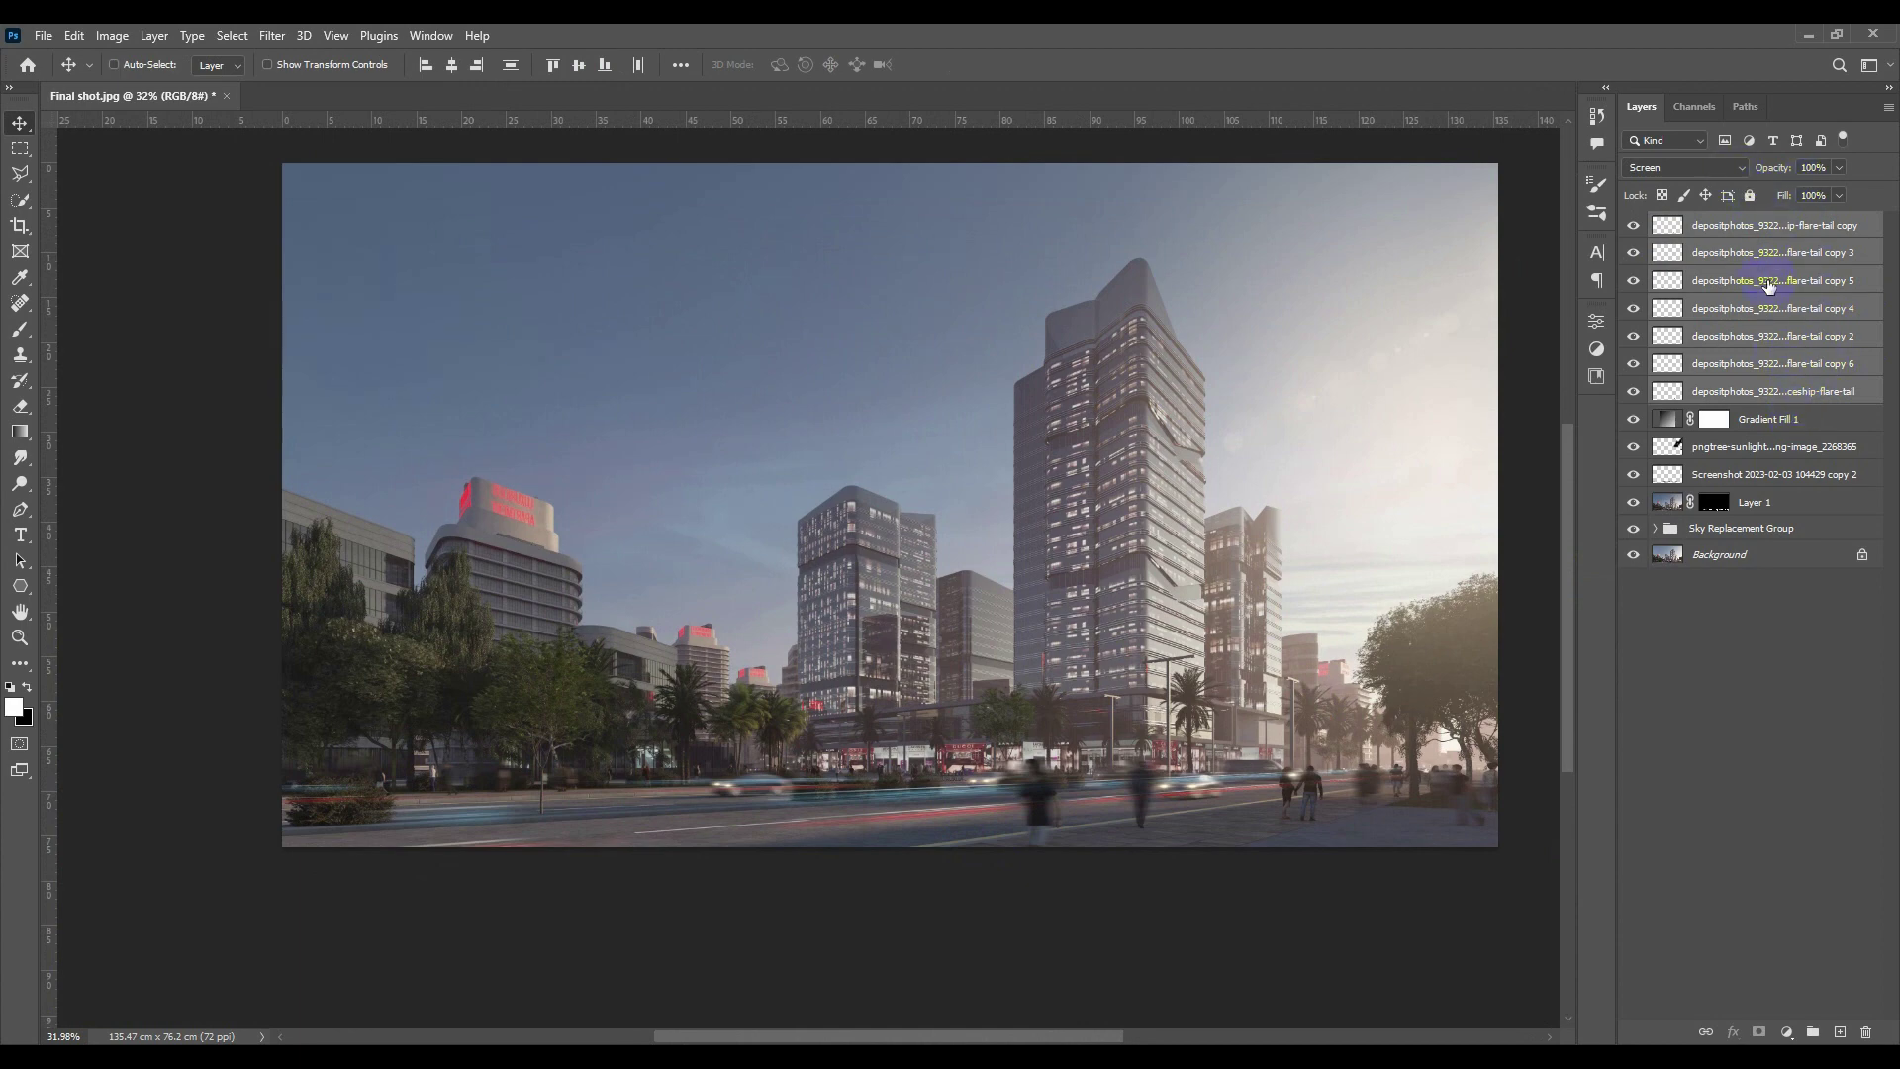
key(ctrl+e)
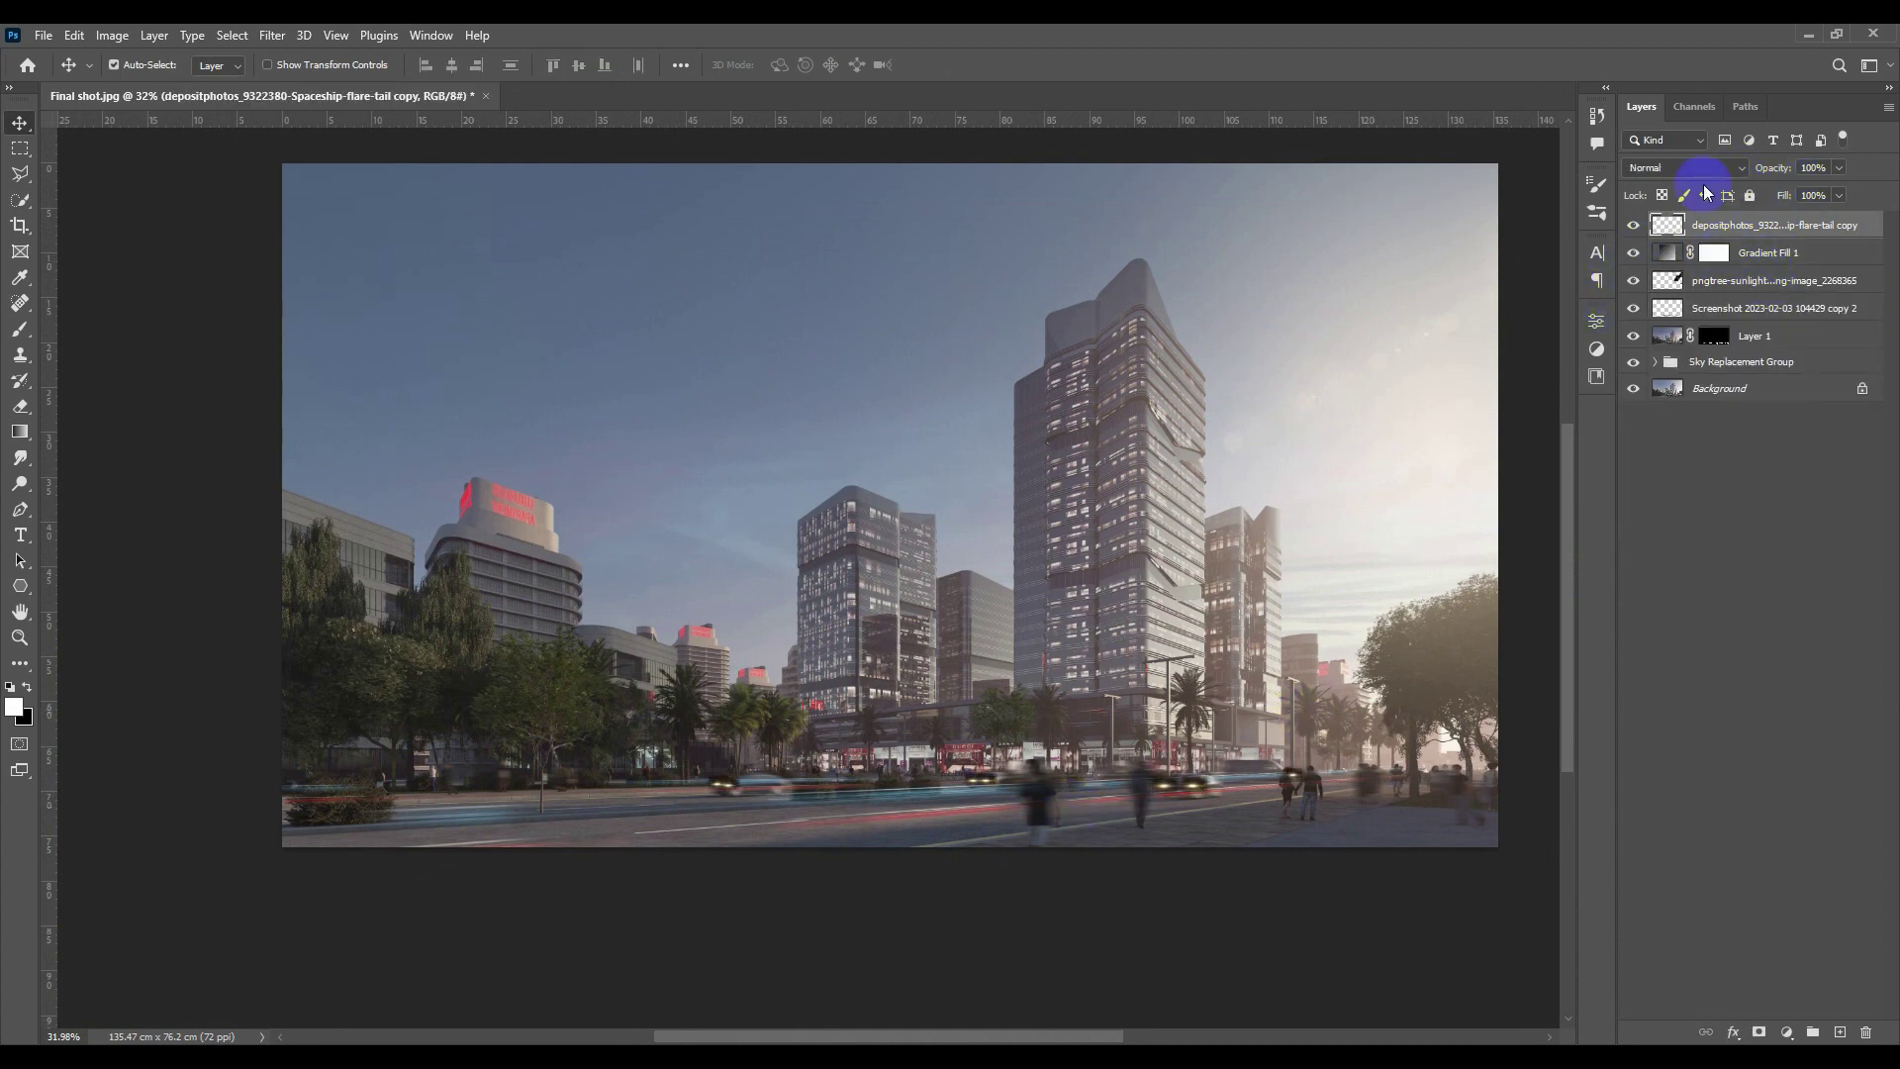
click(1683, 167)
click(1646, 306)
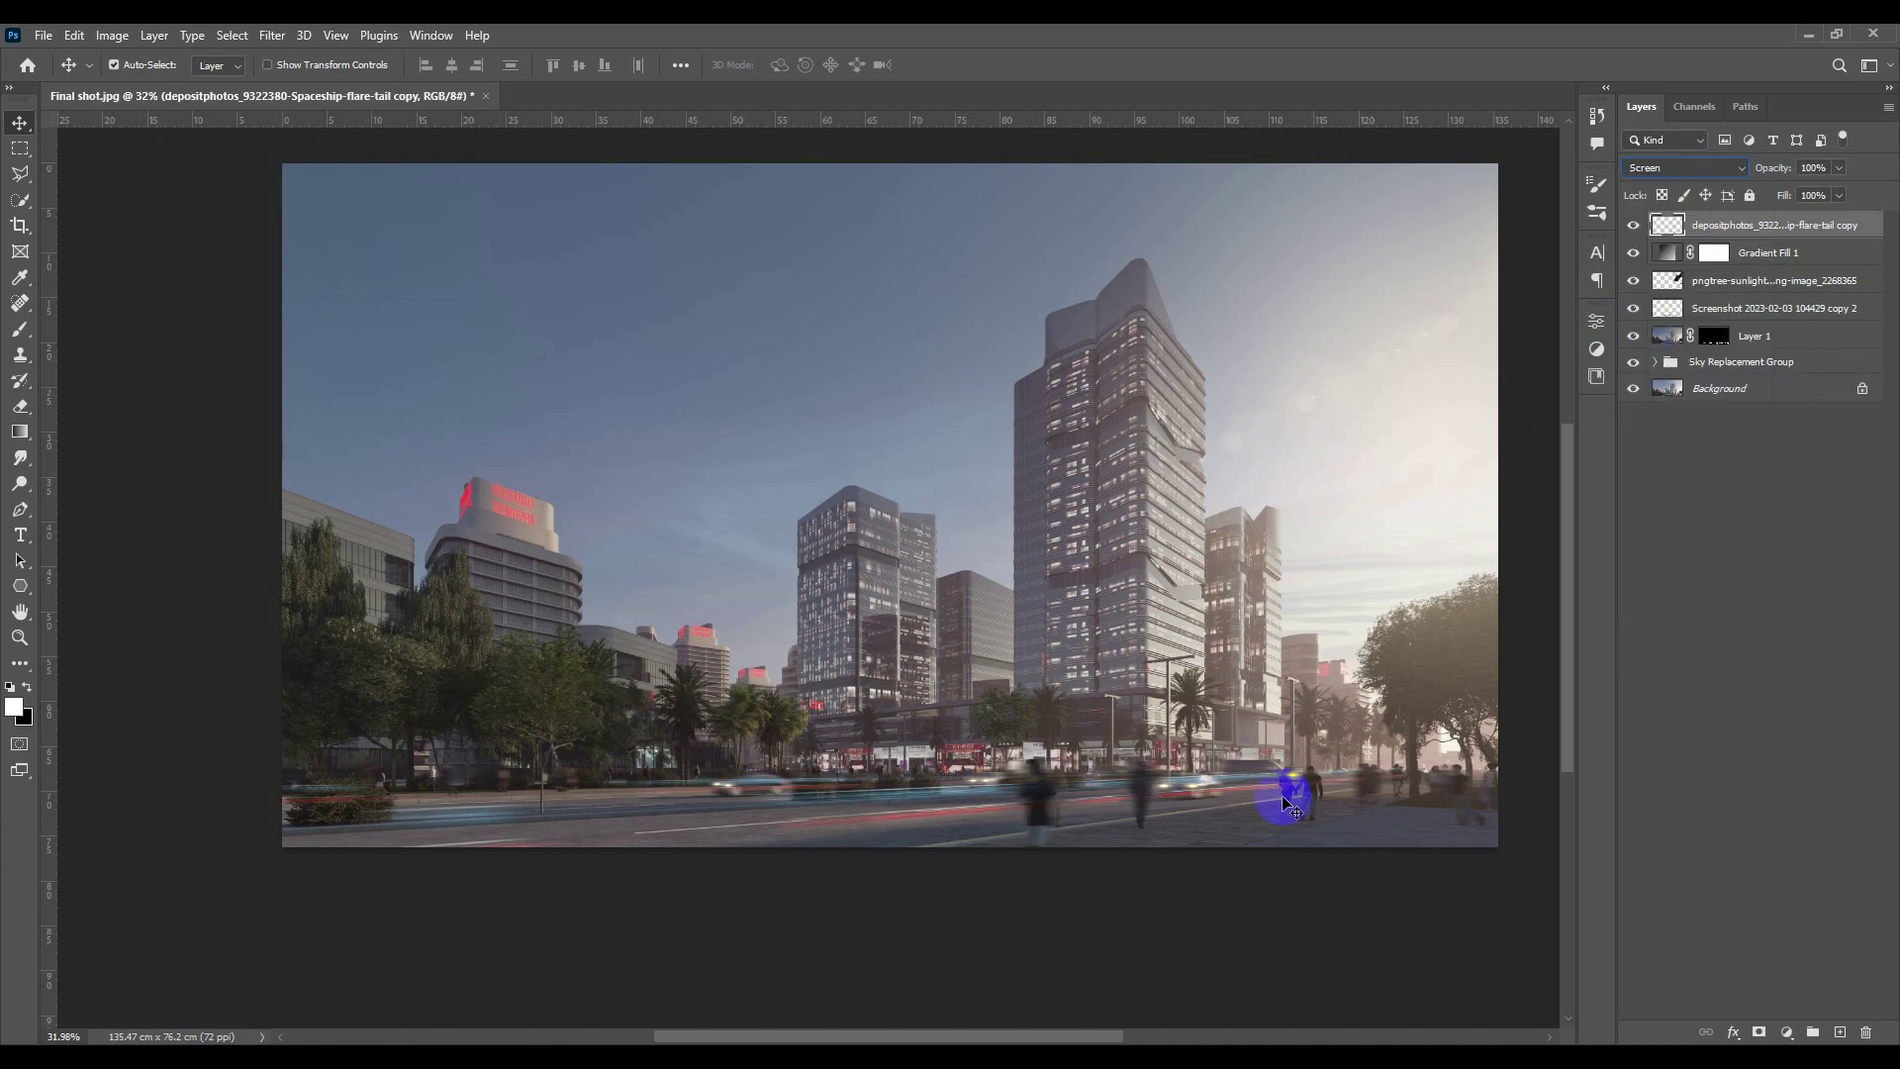
Check the headlight flares up close and stamp all visible layers into a new layer above the stack.
scroll(1284, 798, up, 5)
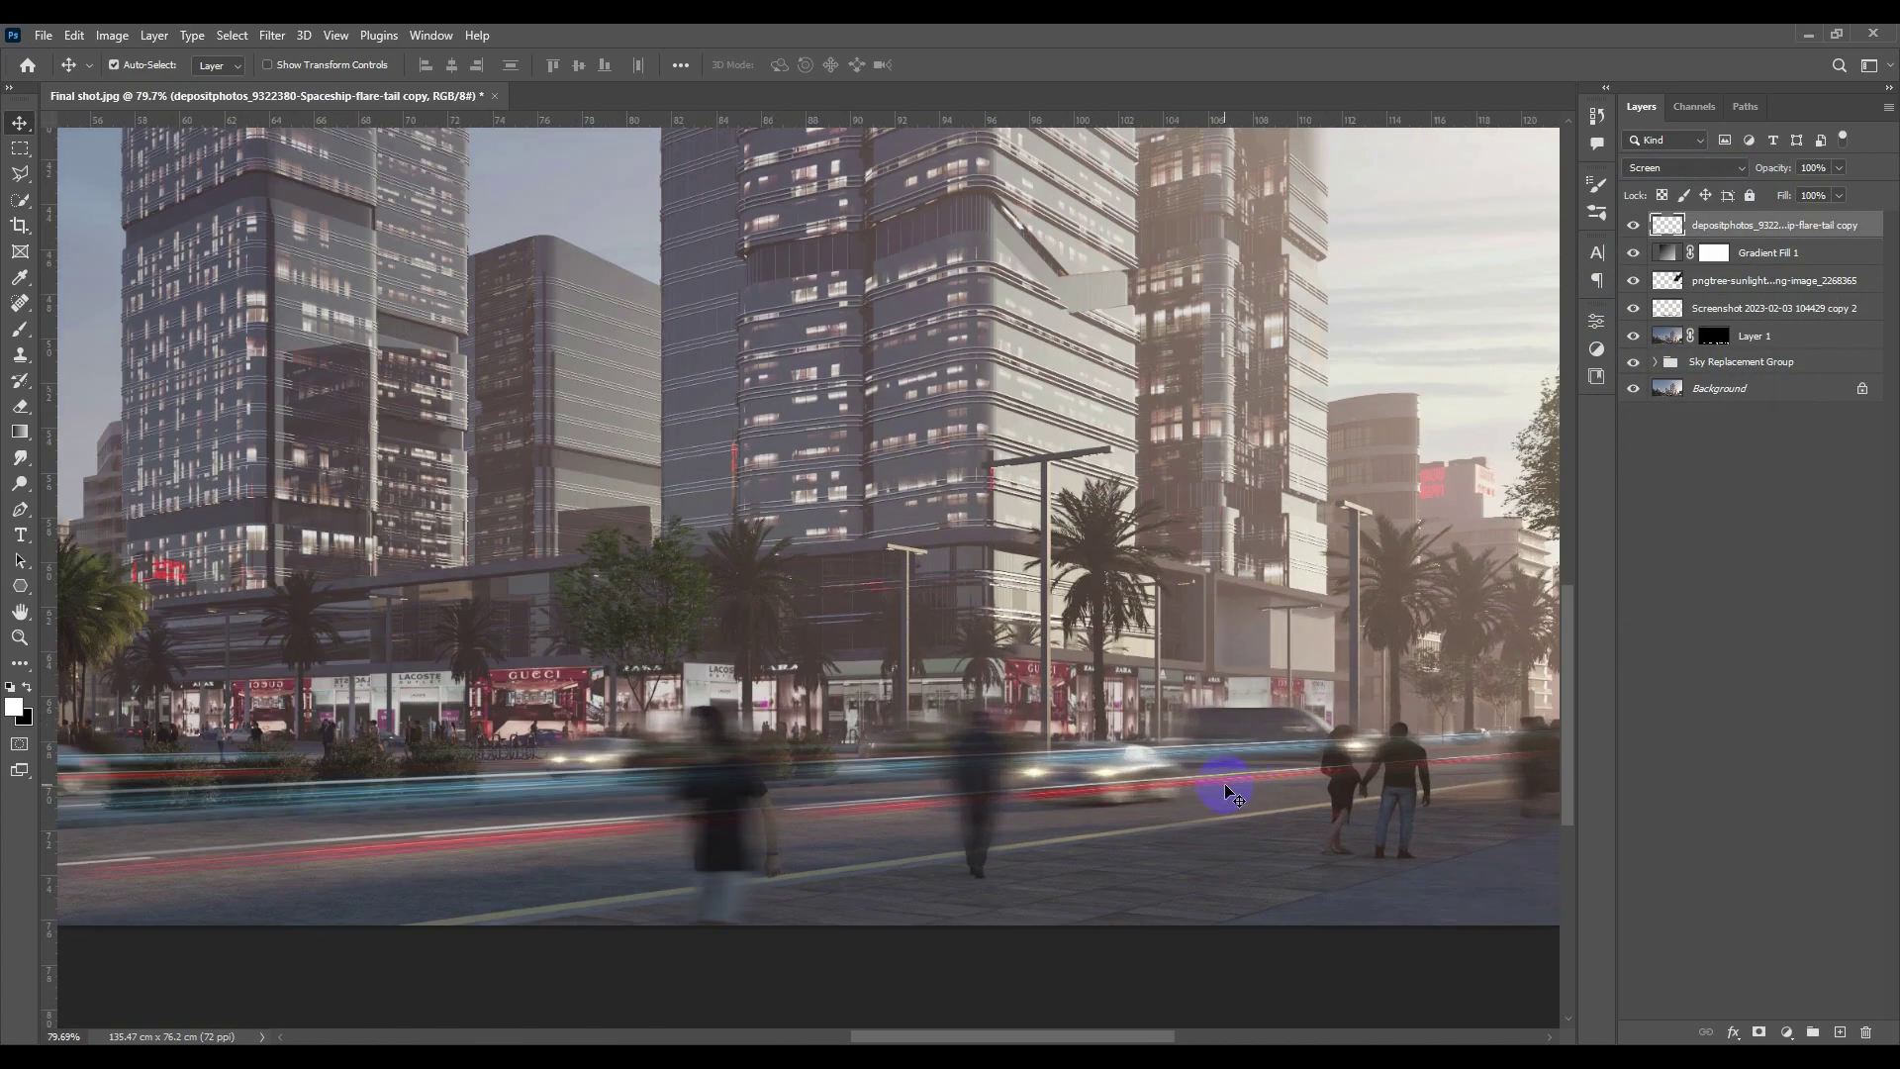
scroll(1227, 789, up, 6)
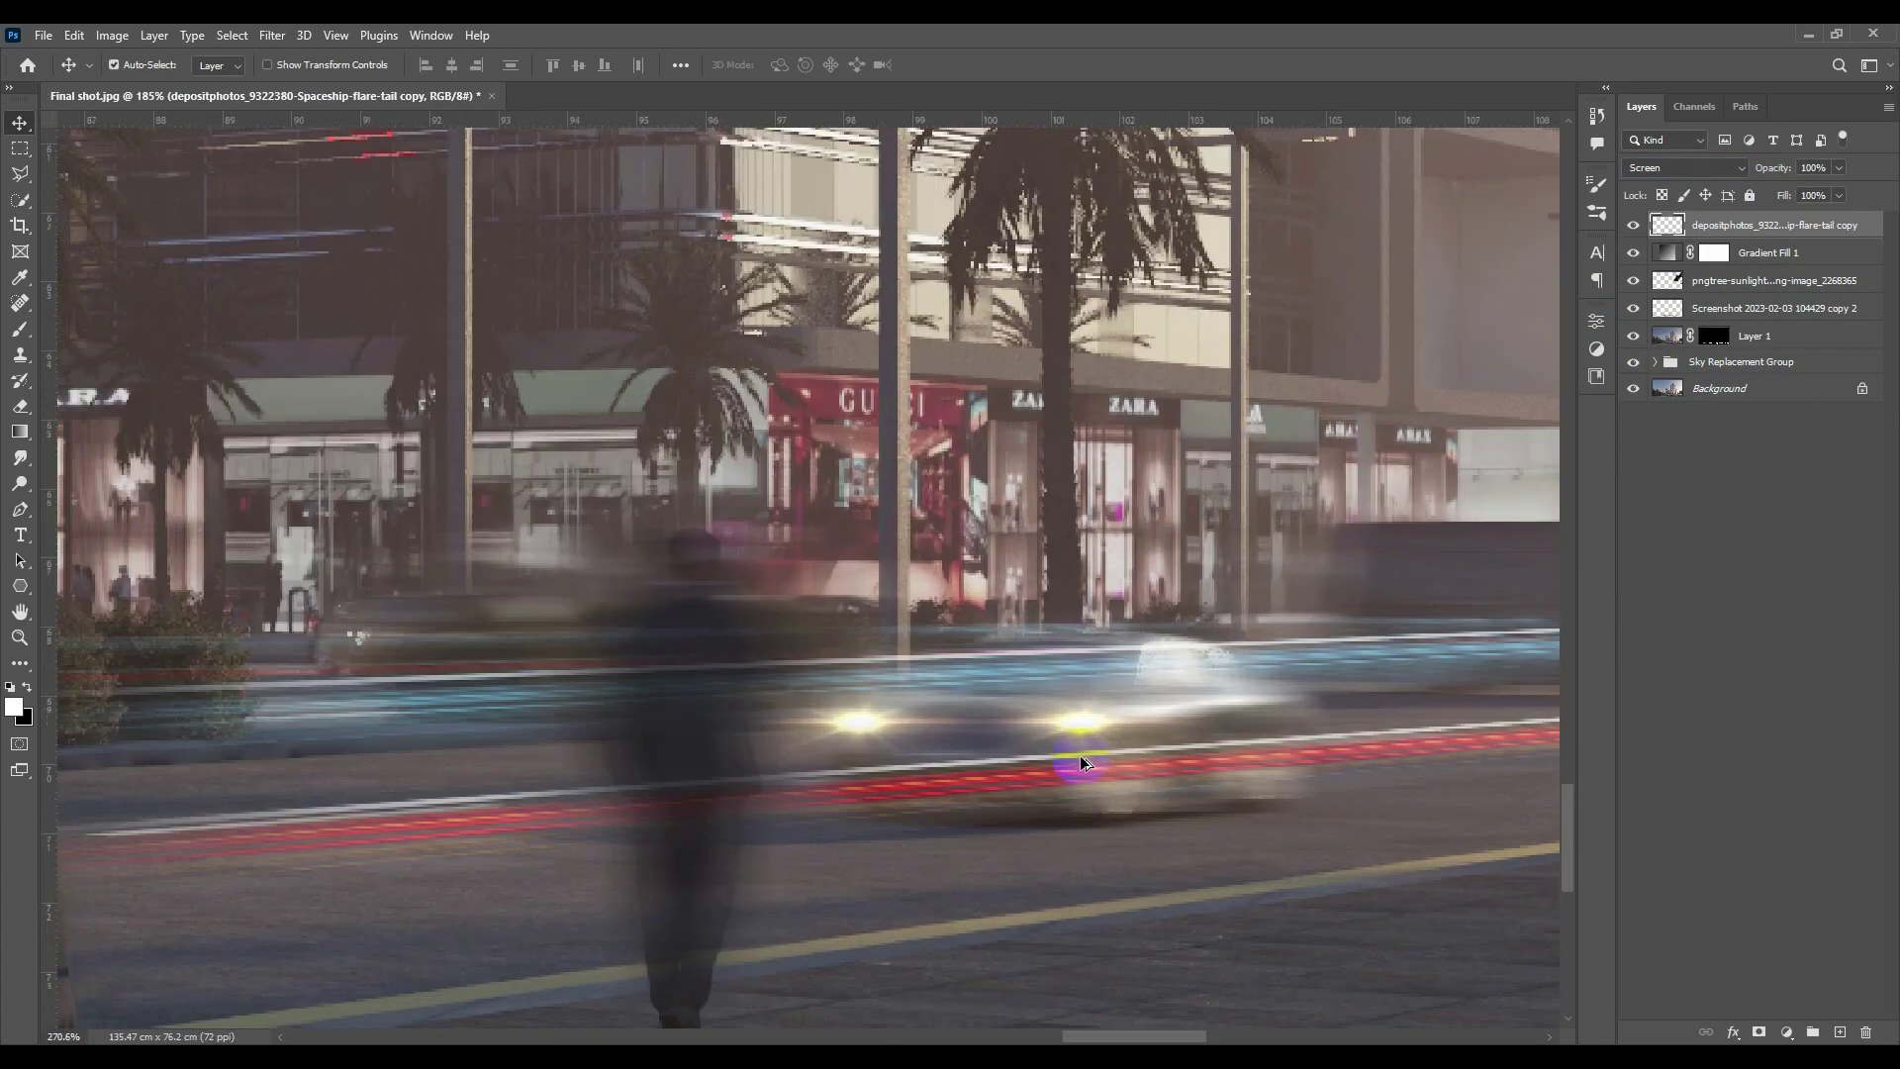
scroll(1078, 756, down, 8)
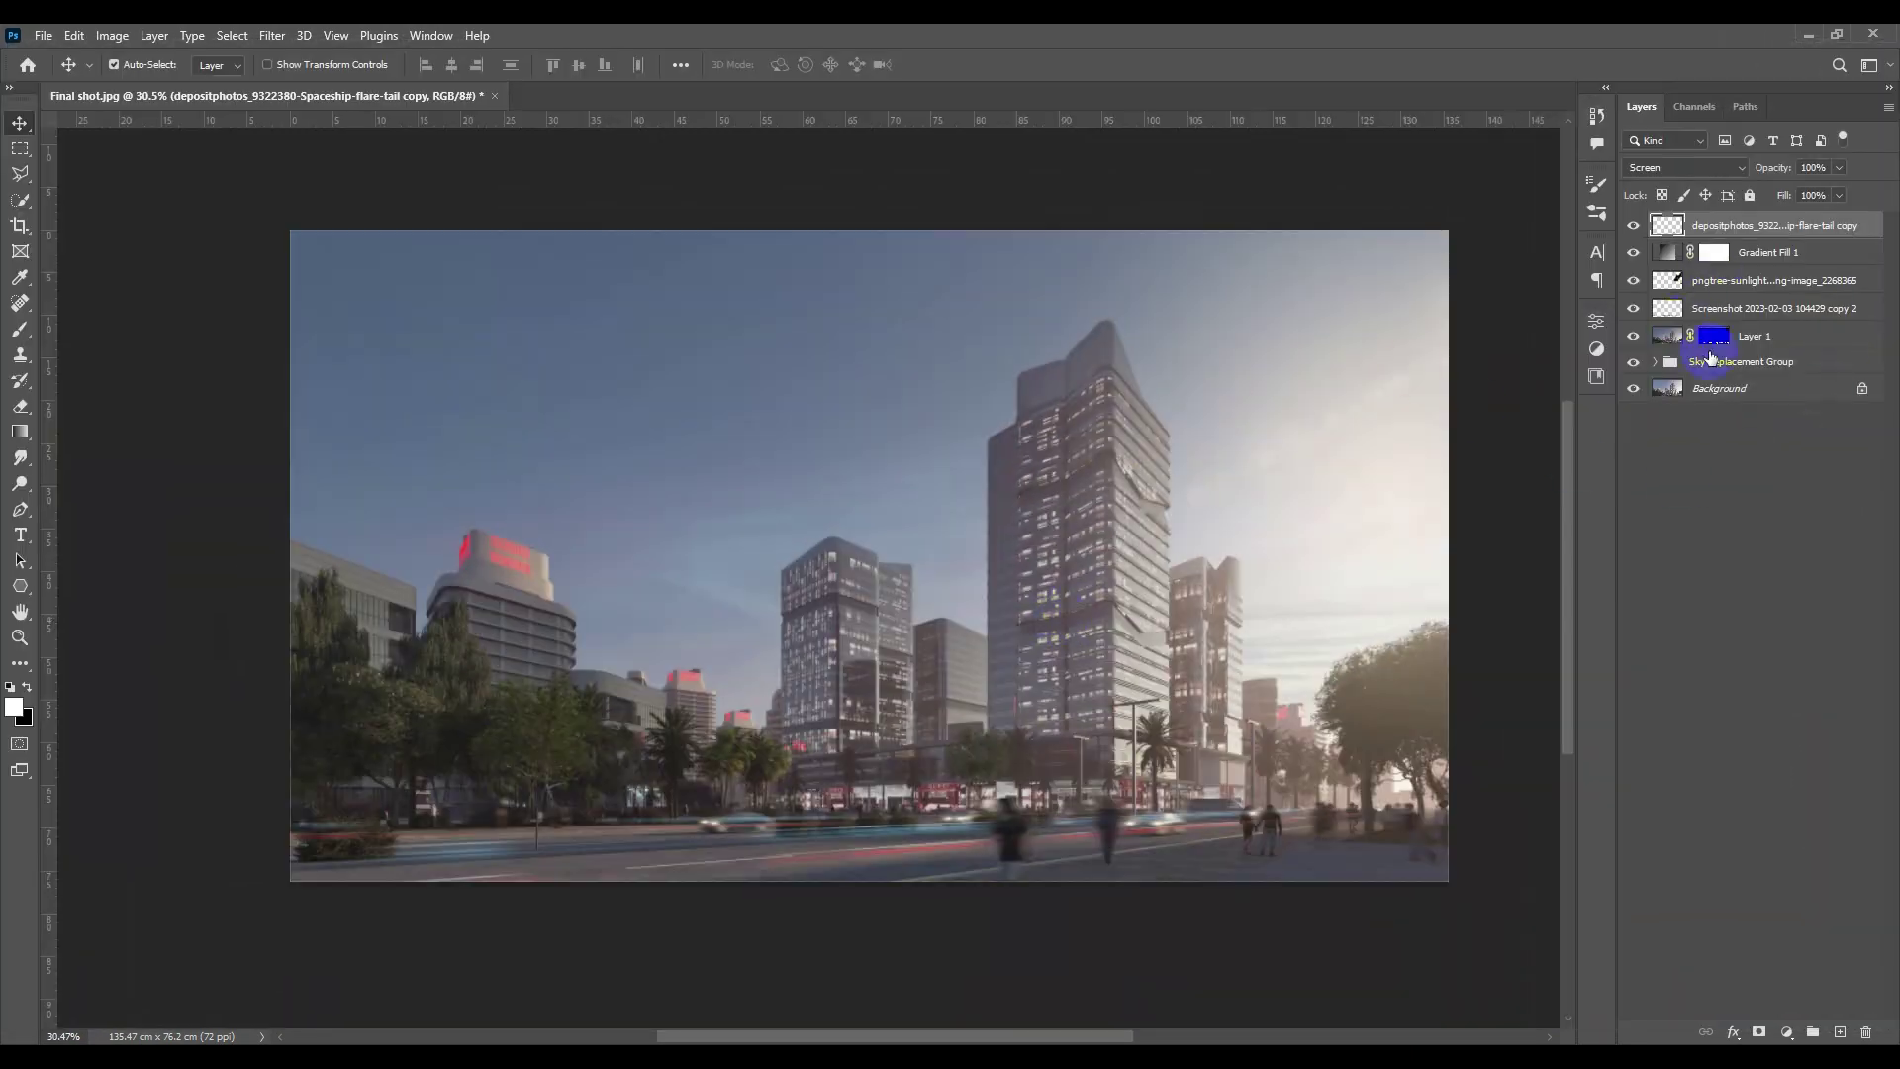
key(ctrl)
key(ctrl+shift+alt+e)
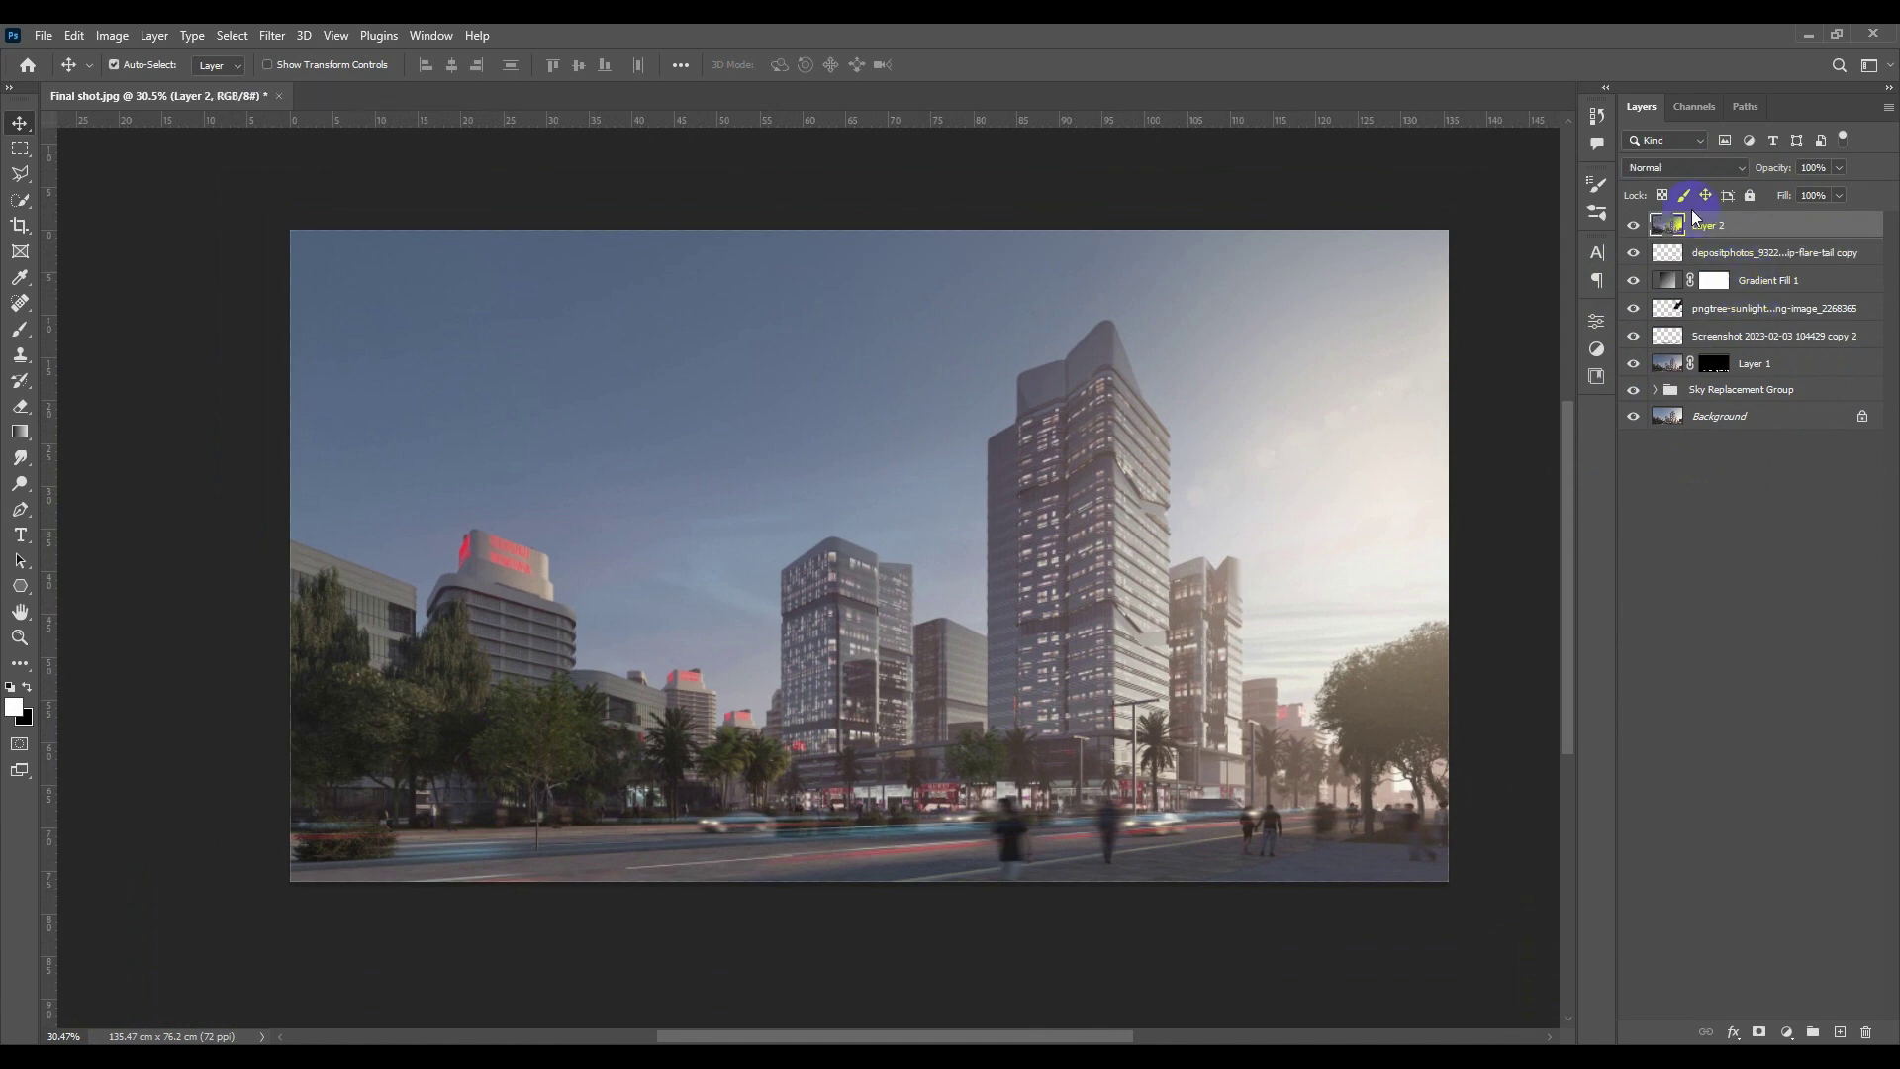
Unlock the Background layer and group all layers below the stamped layer in a group named "Stage 1".
click(1781, 252)
shift+click(1804, 428)
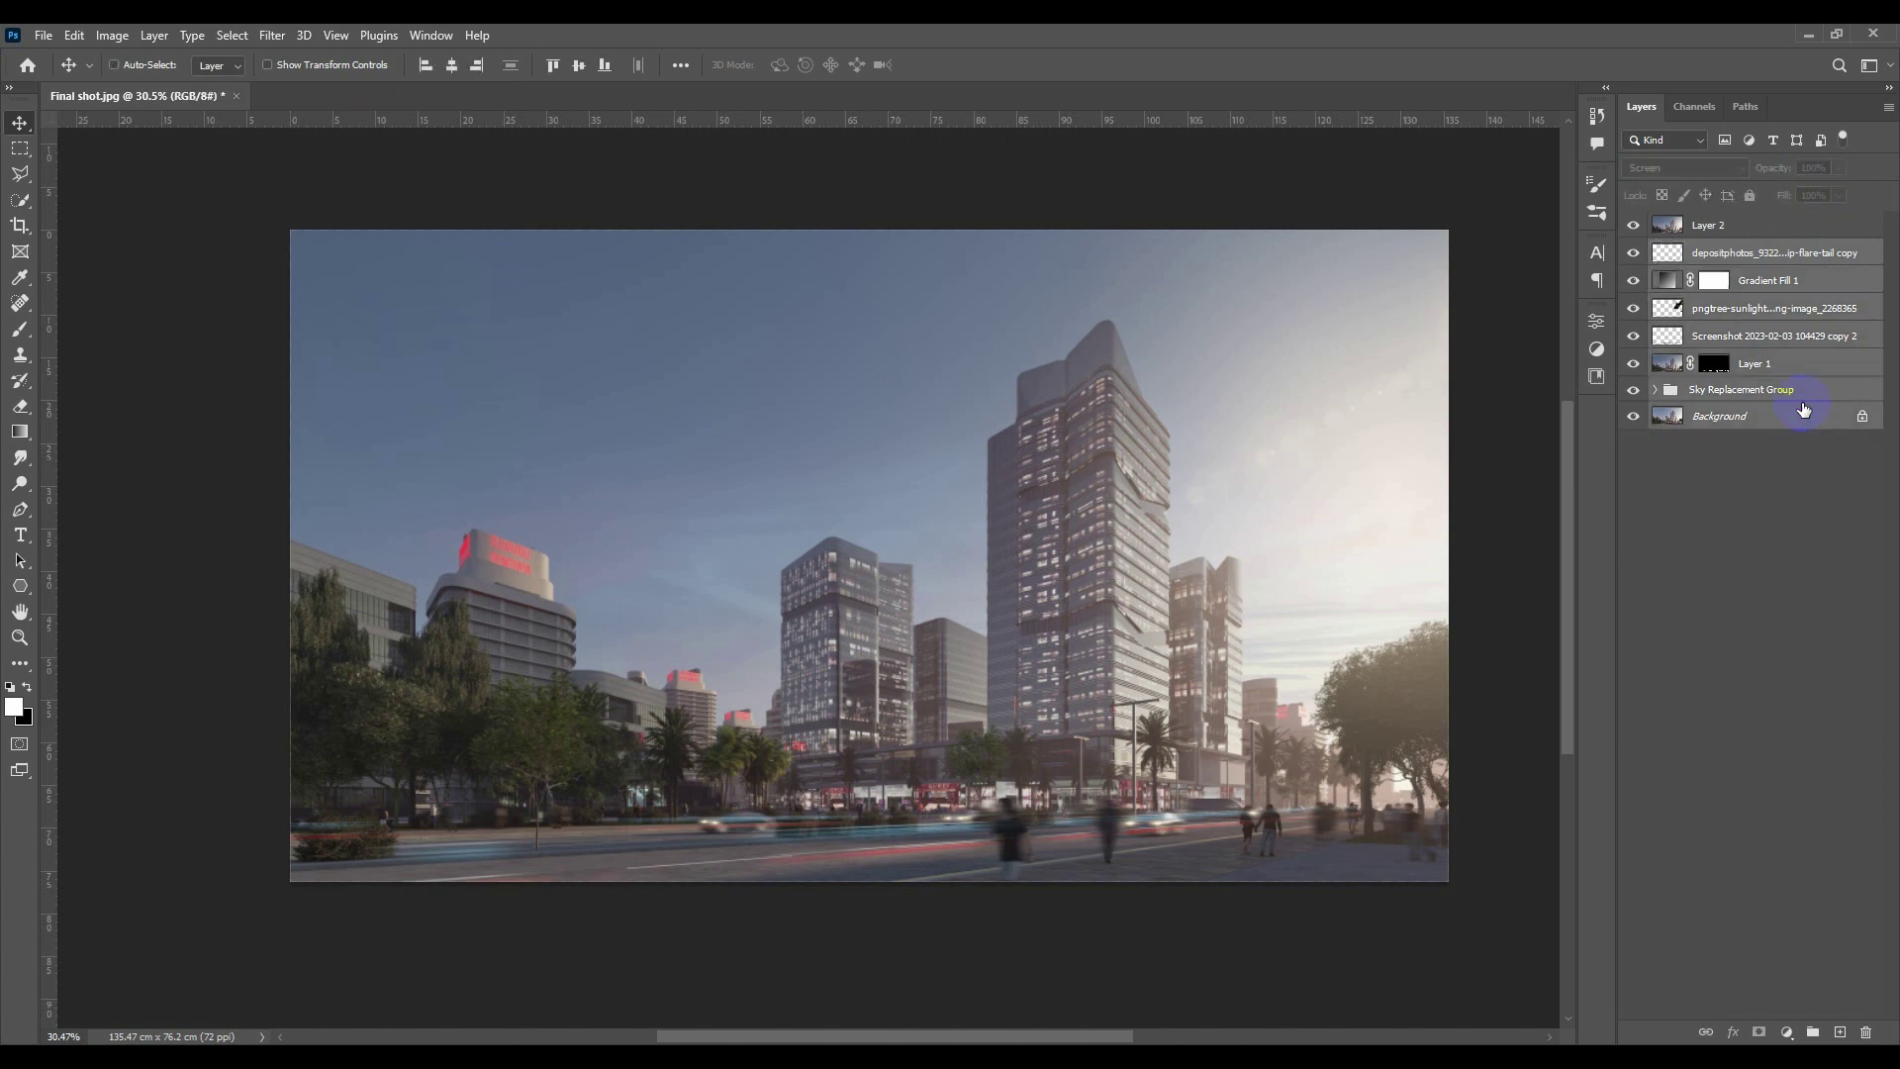
click(1862, 417)
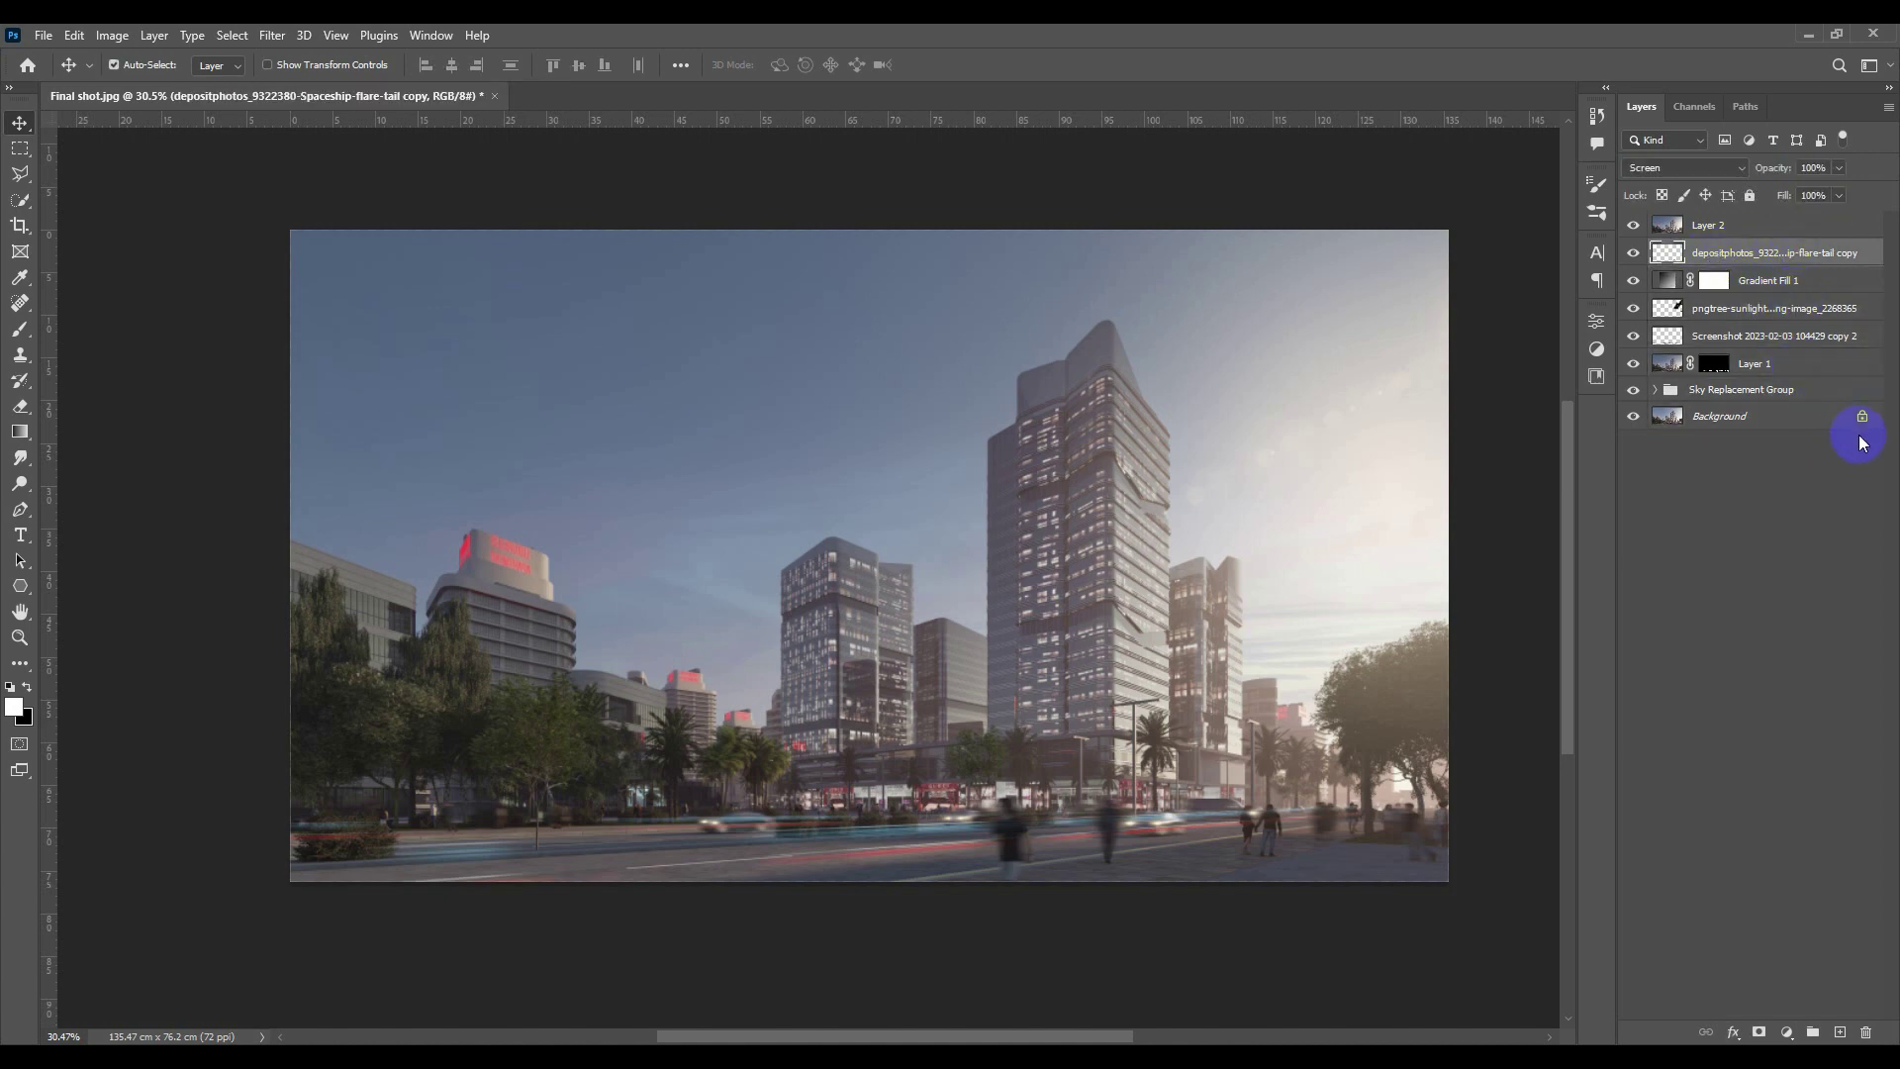
double_click(1763, 257)
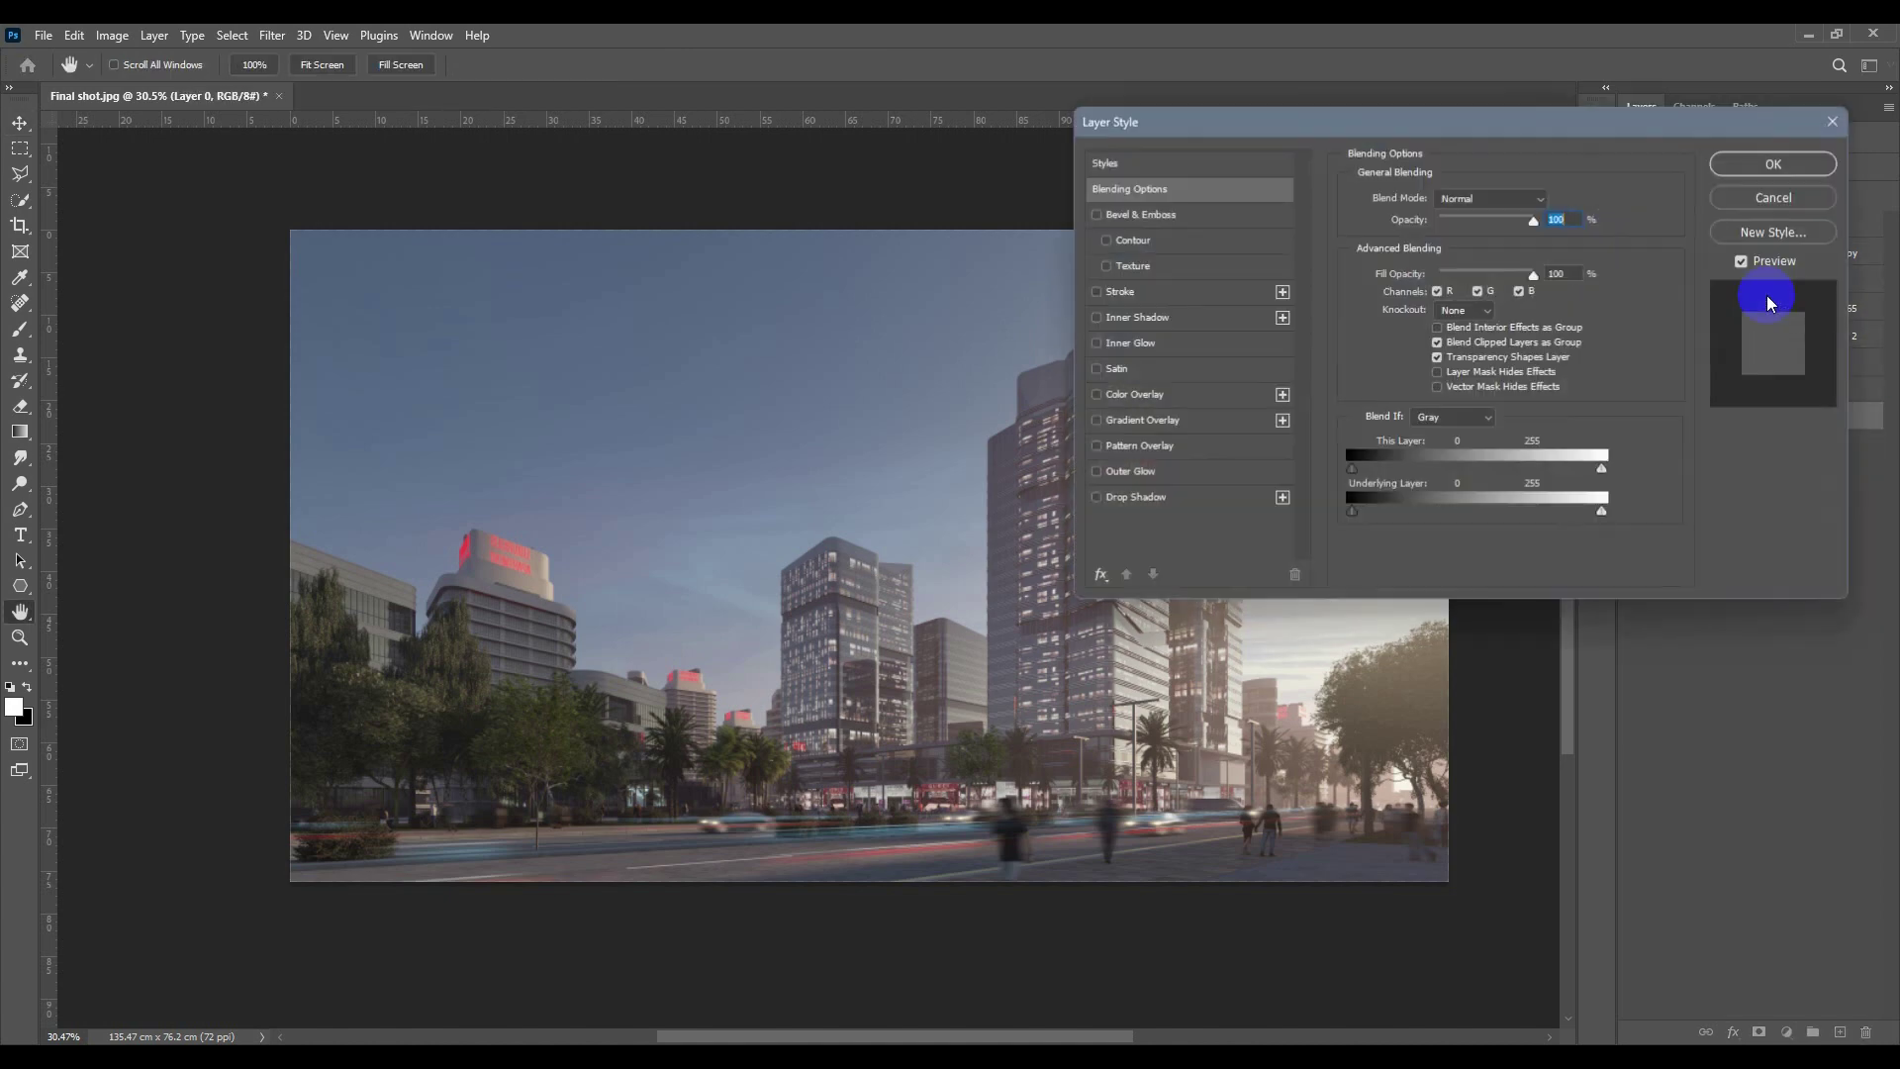
key(Escape)
shift+click(1757, 263)
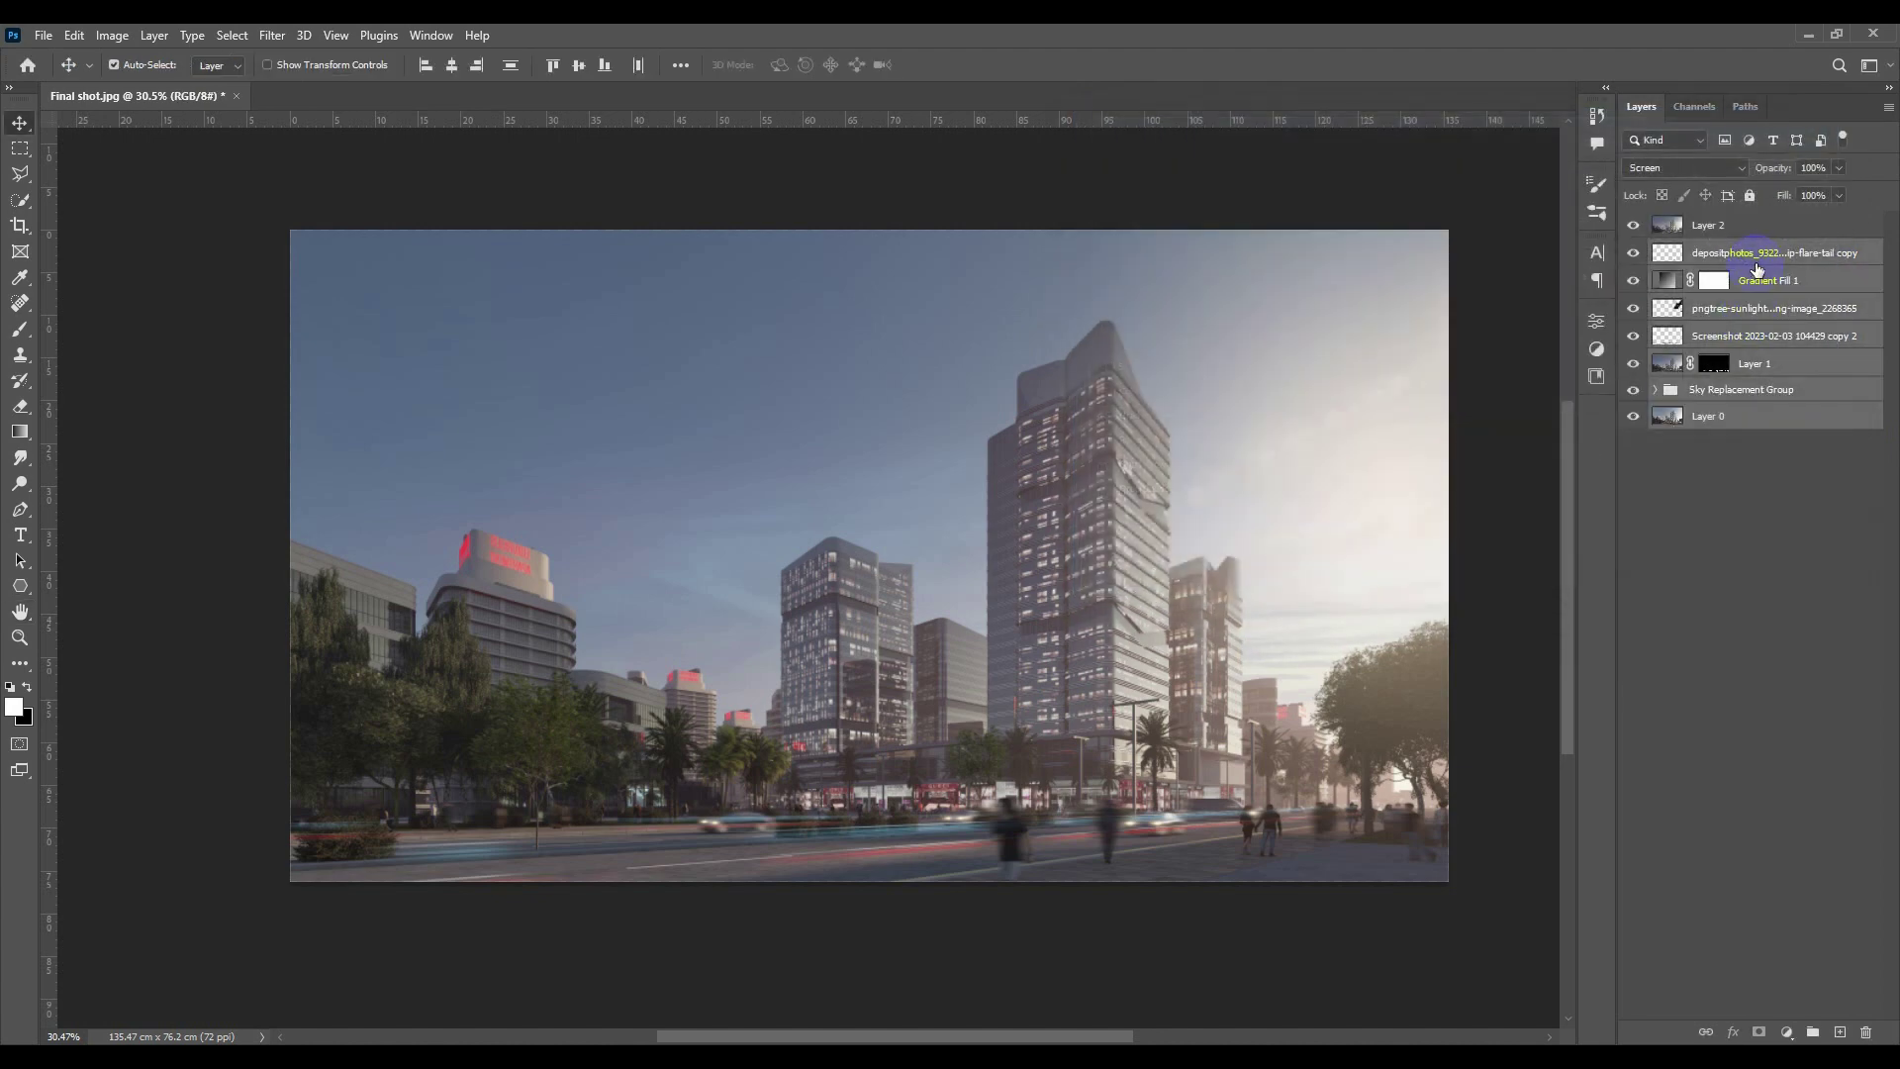
key(ctrl+g)
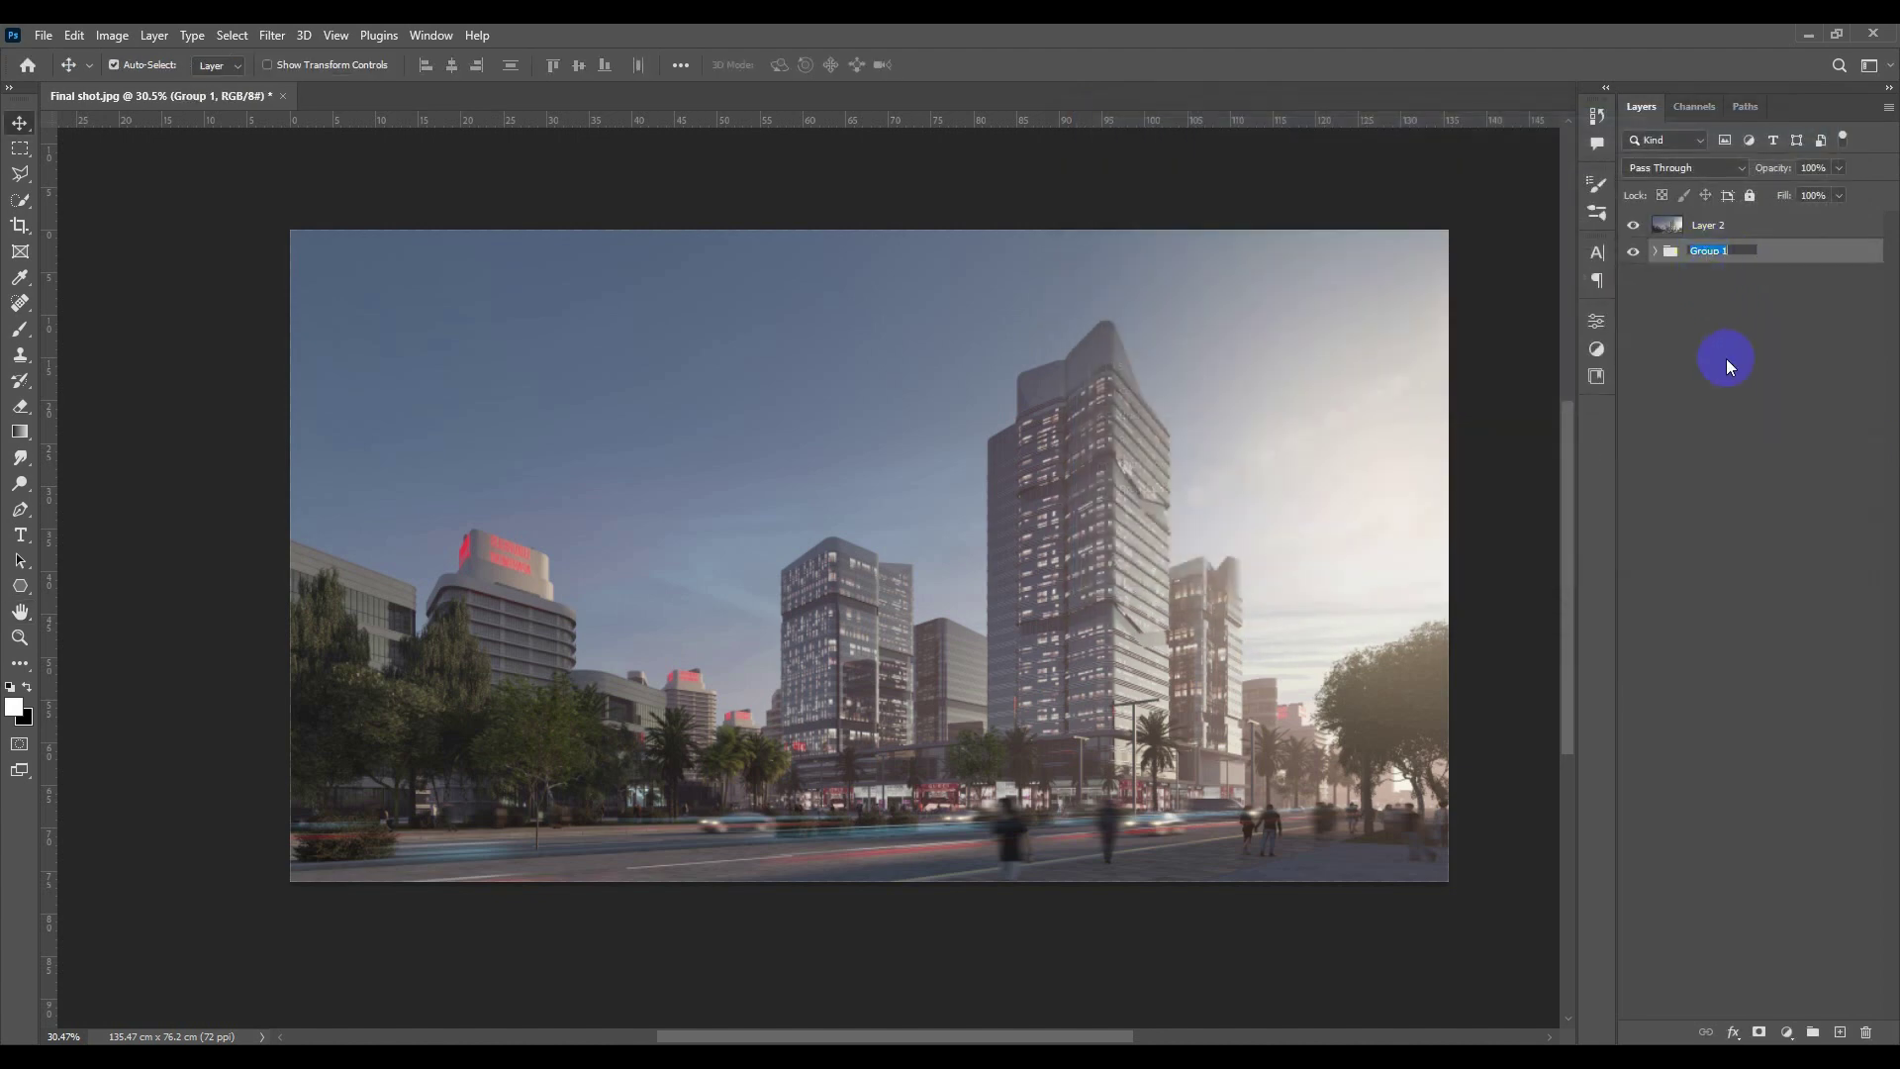
text(Stage 1)
key(Return)
Open Layer 2 in the Camera Raw filter and apply the Modern 08 profile.
click(1772, 232)
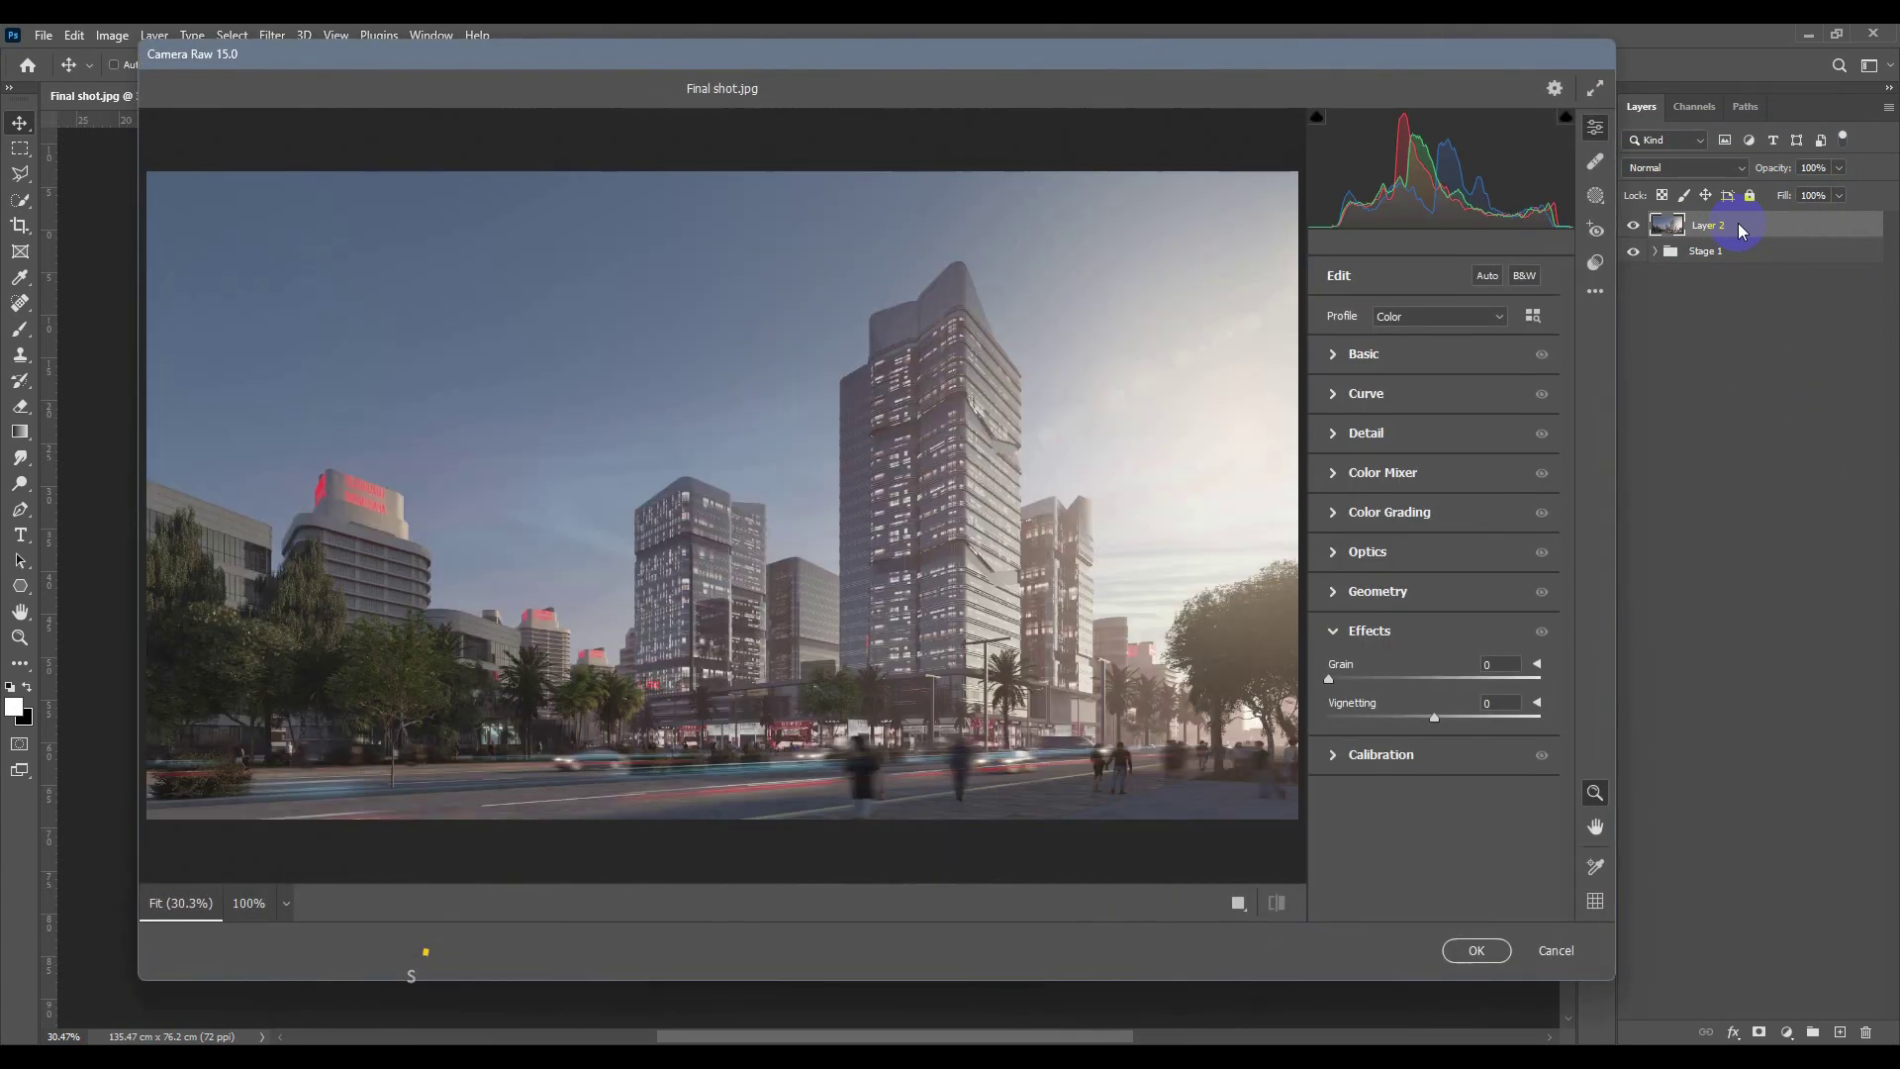
drag(1217, 87, 1252, 84)
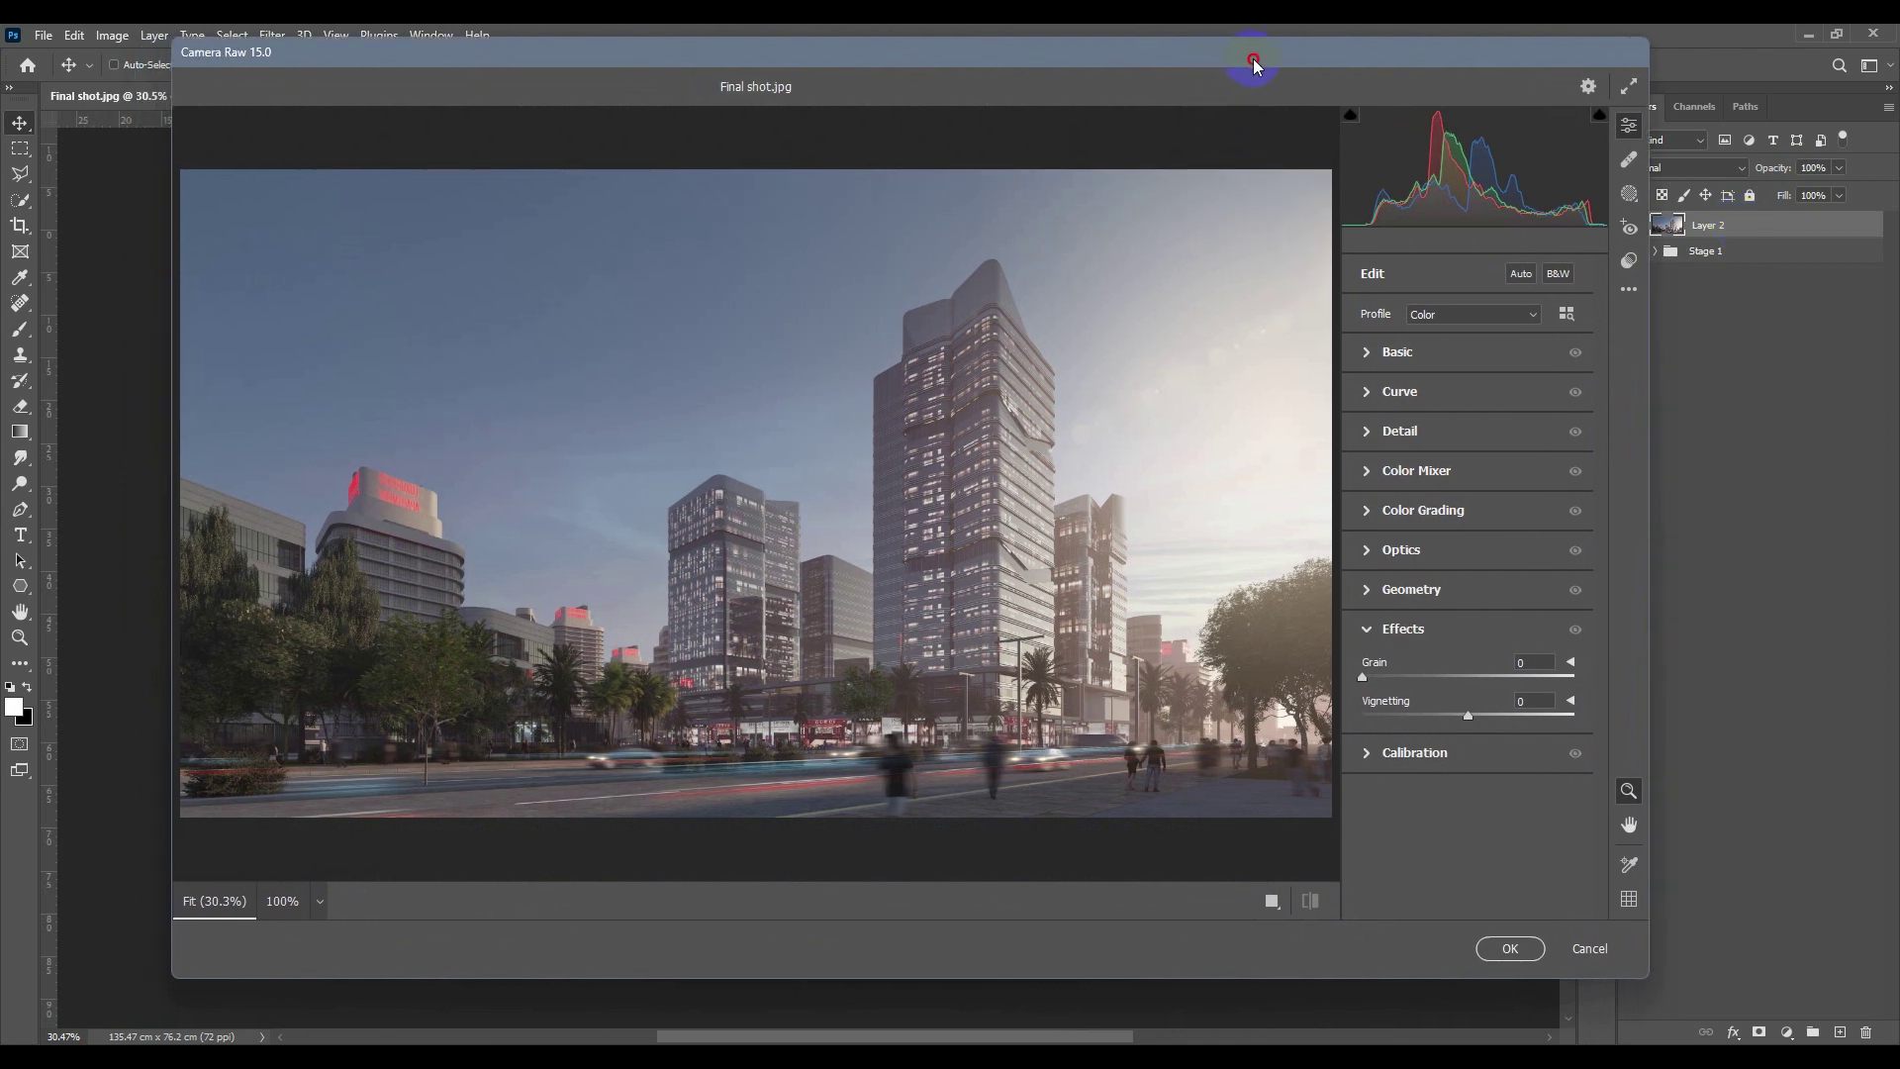
click(1569, 314)
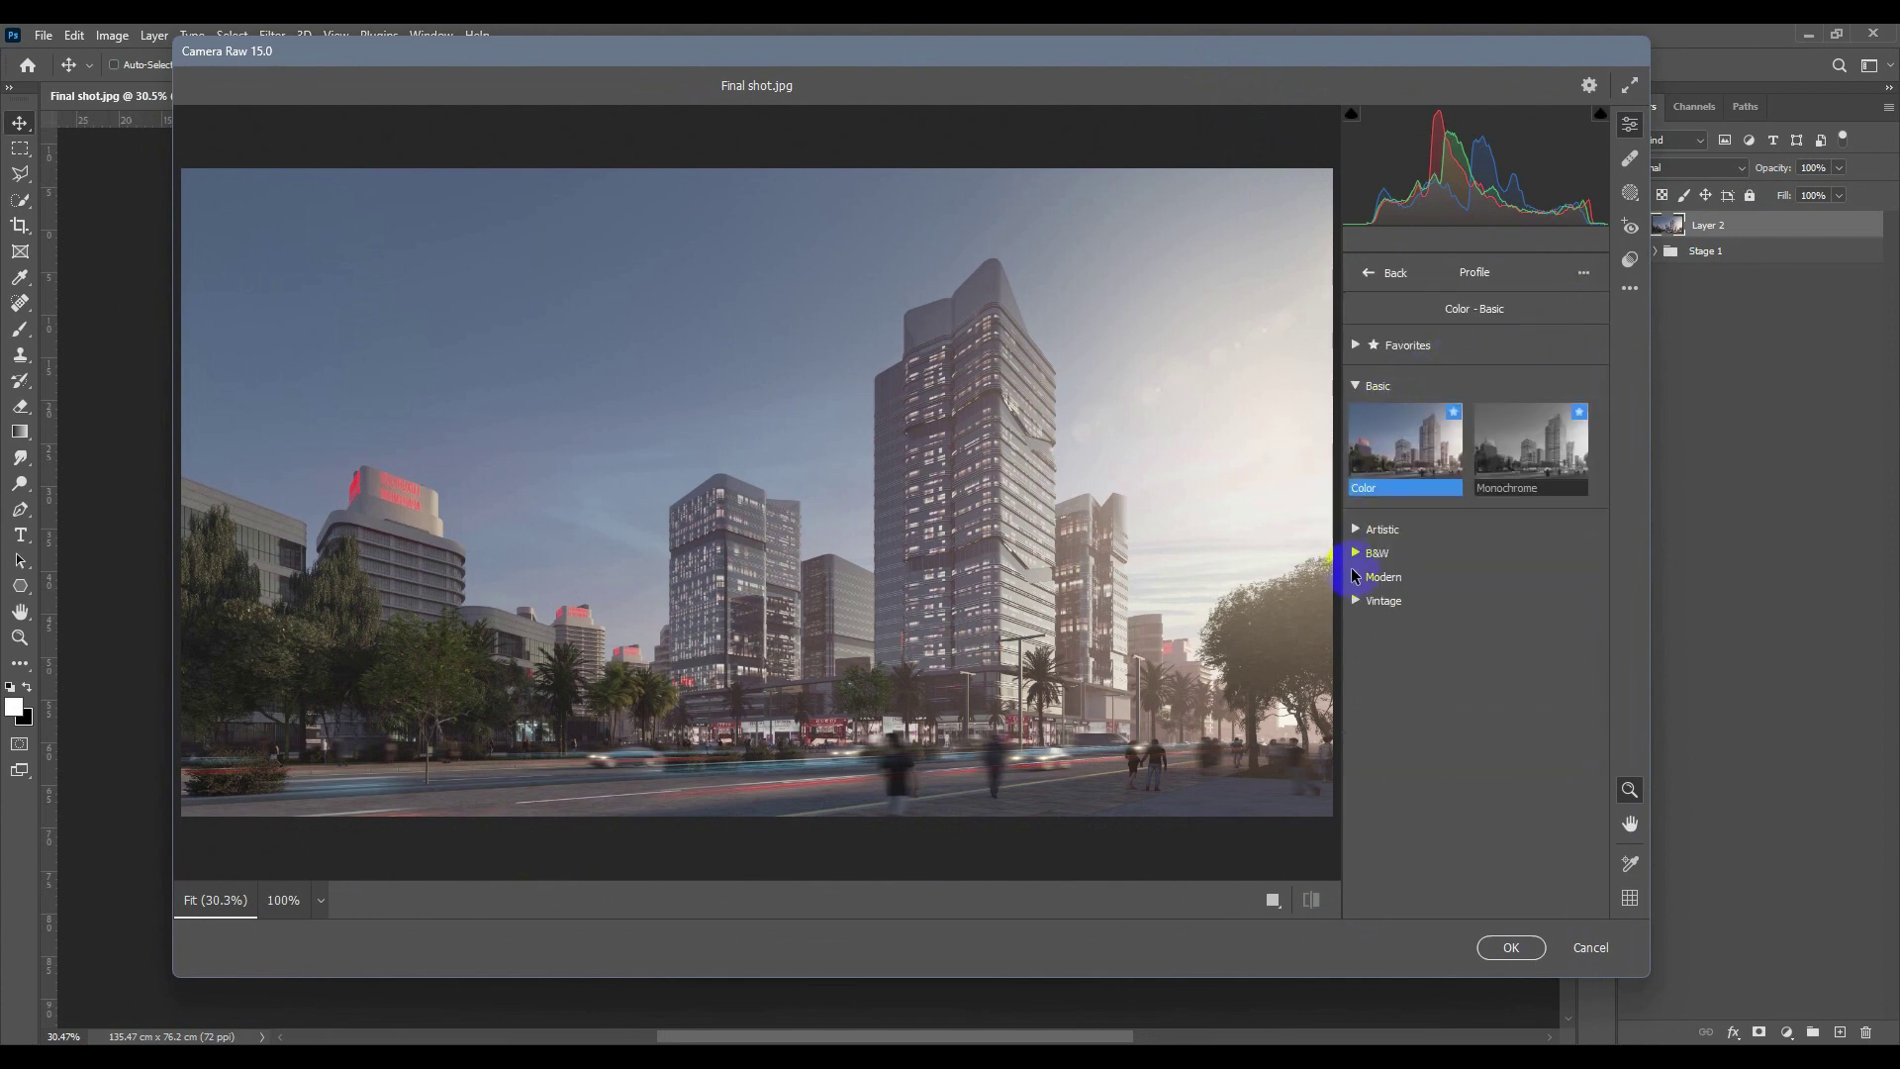
click(1356, 579)
drag(1603, 383, 1604, 503)
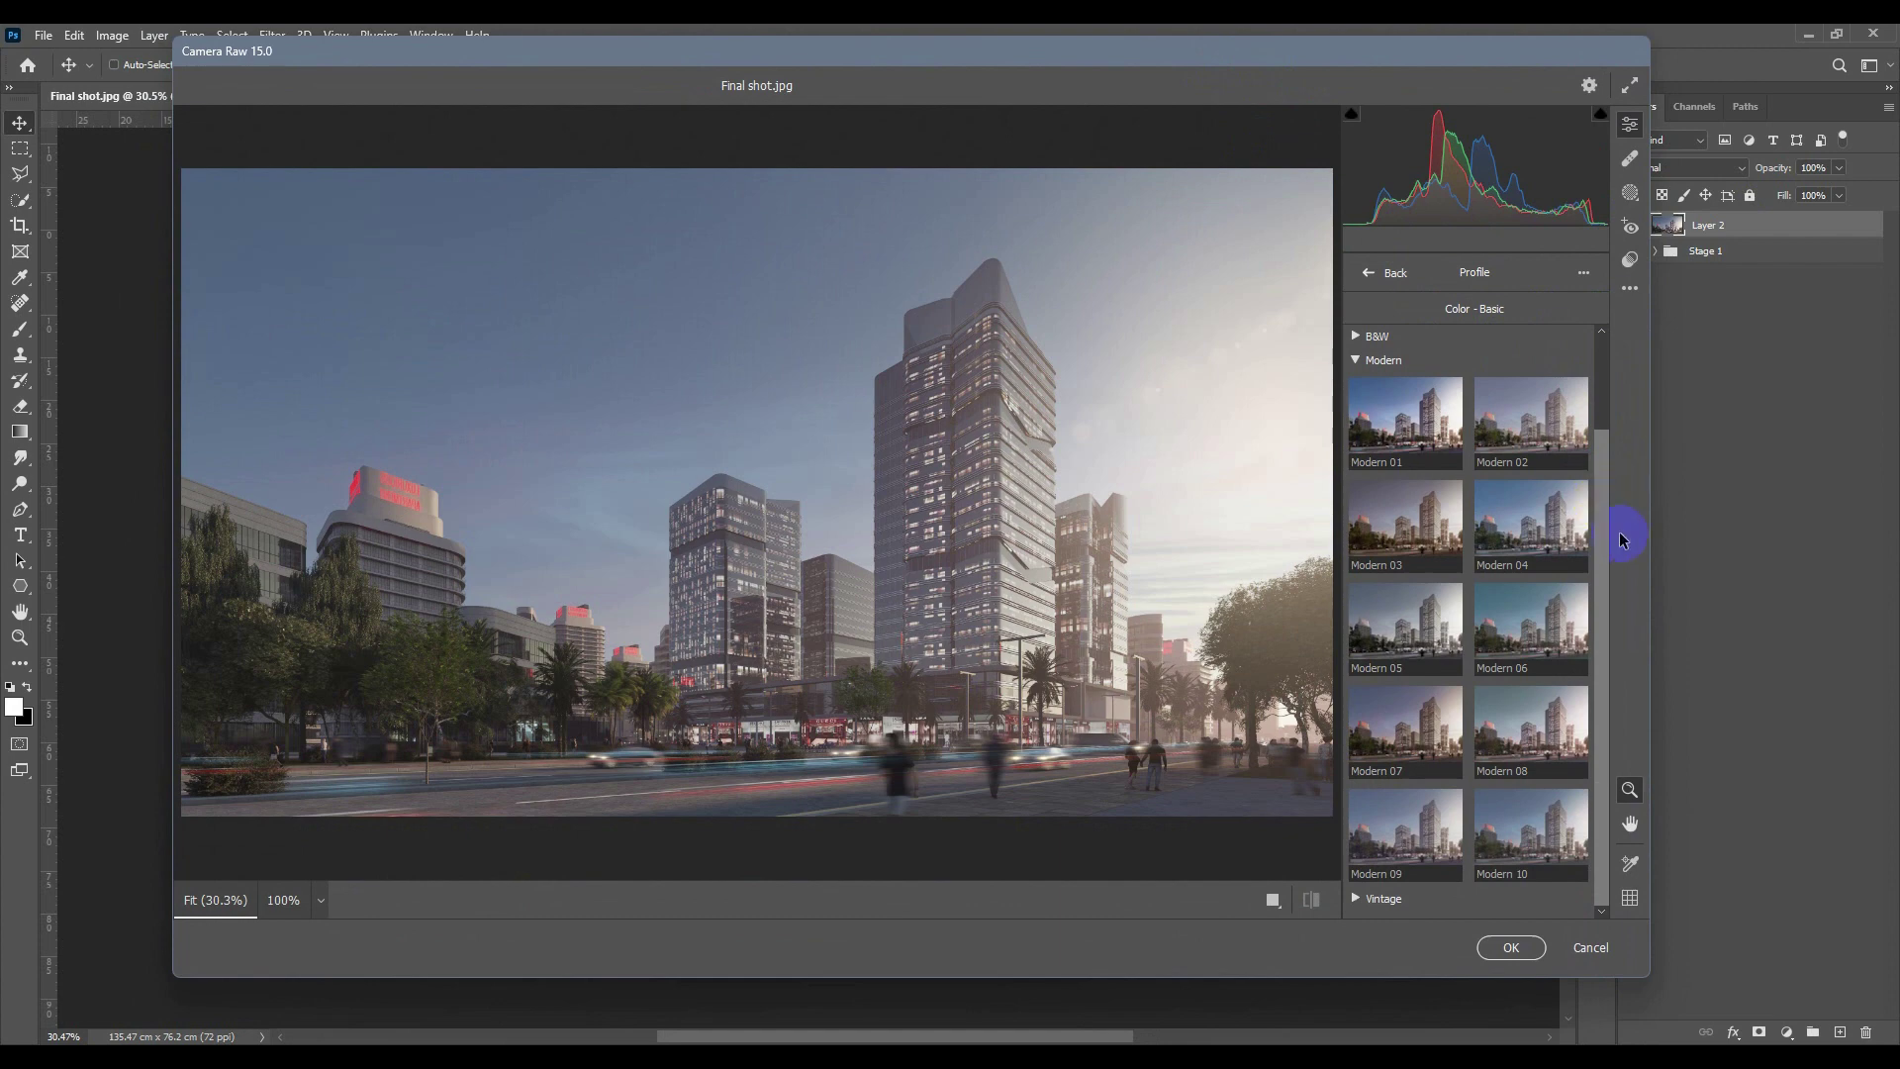
click(1552, 642)
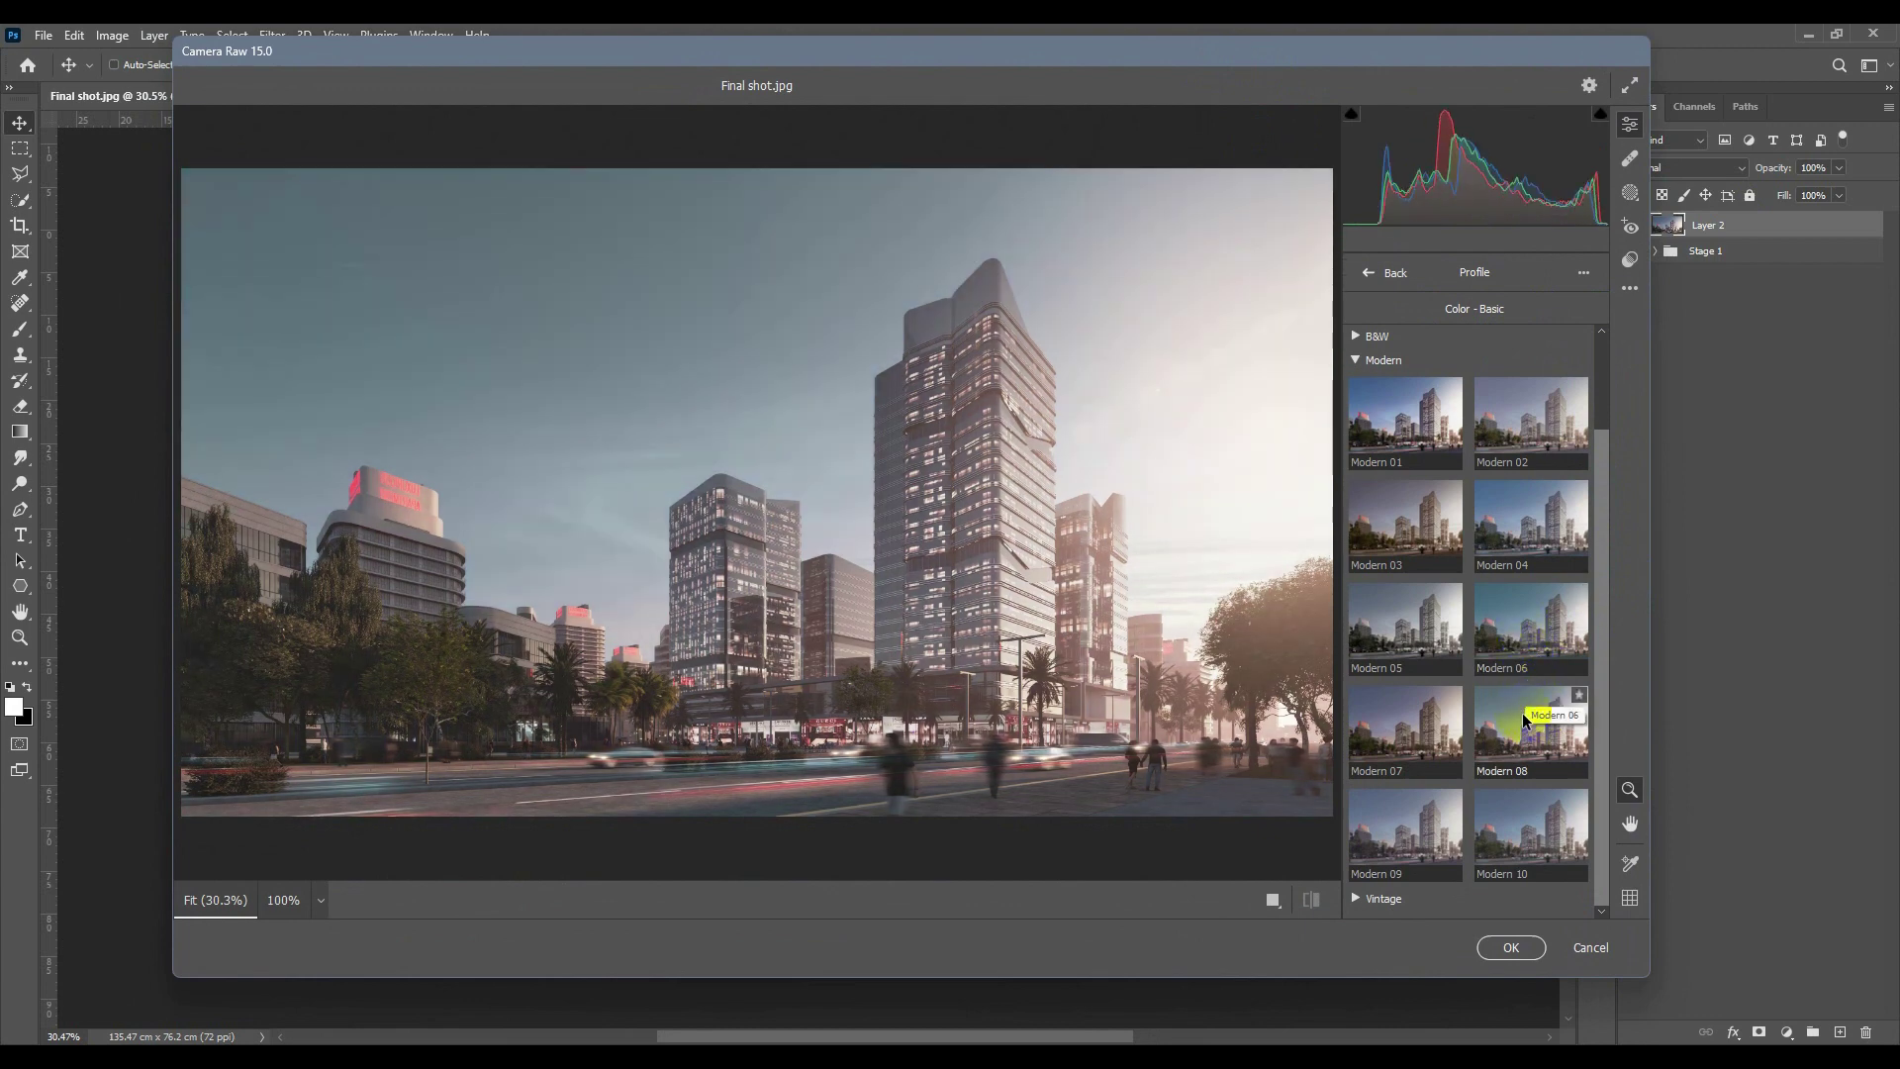
click(1529, 638)
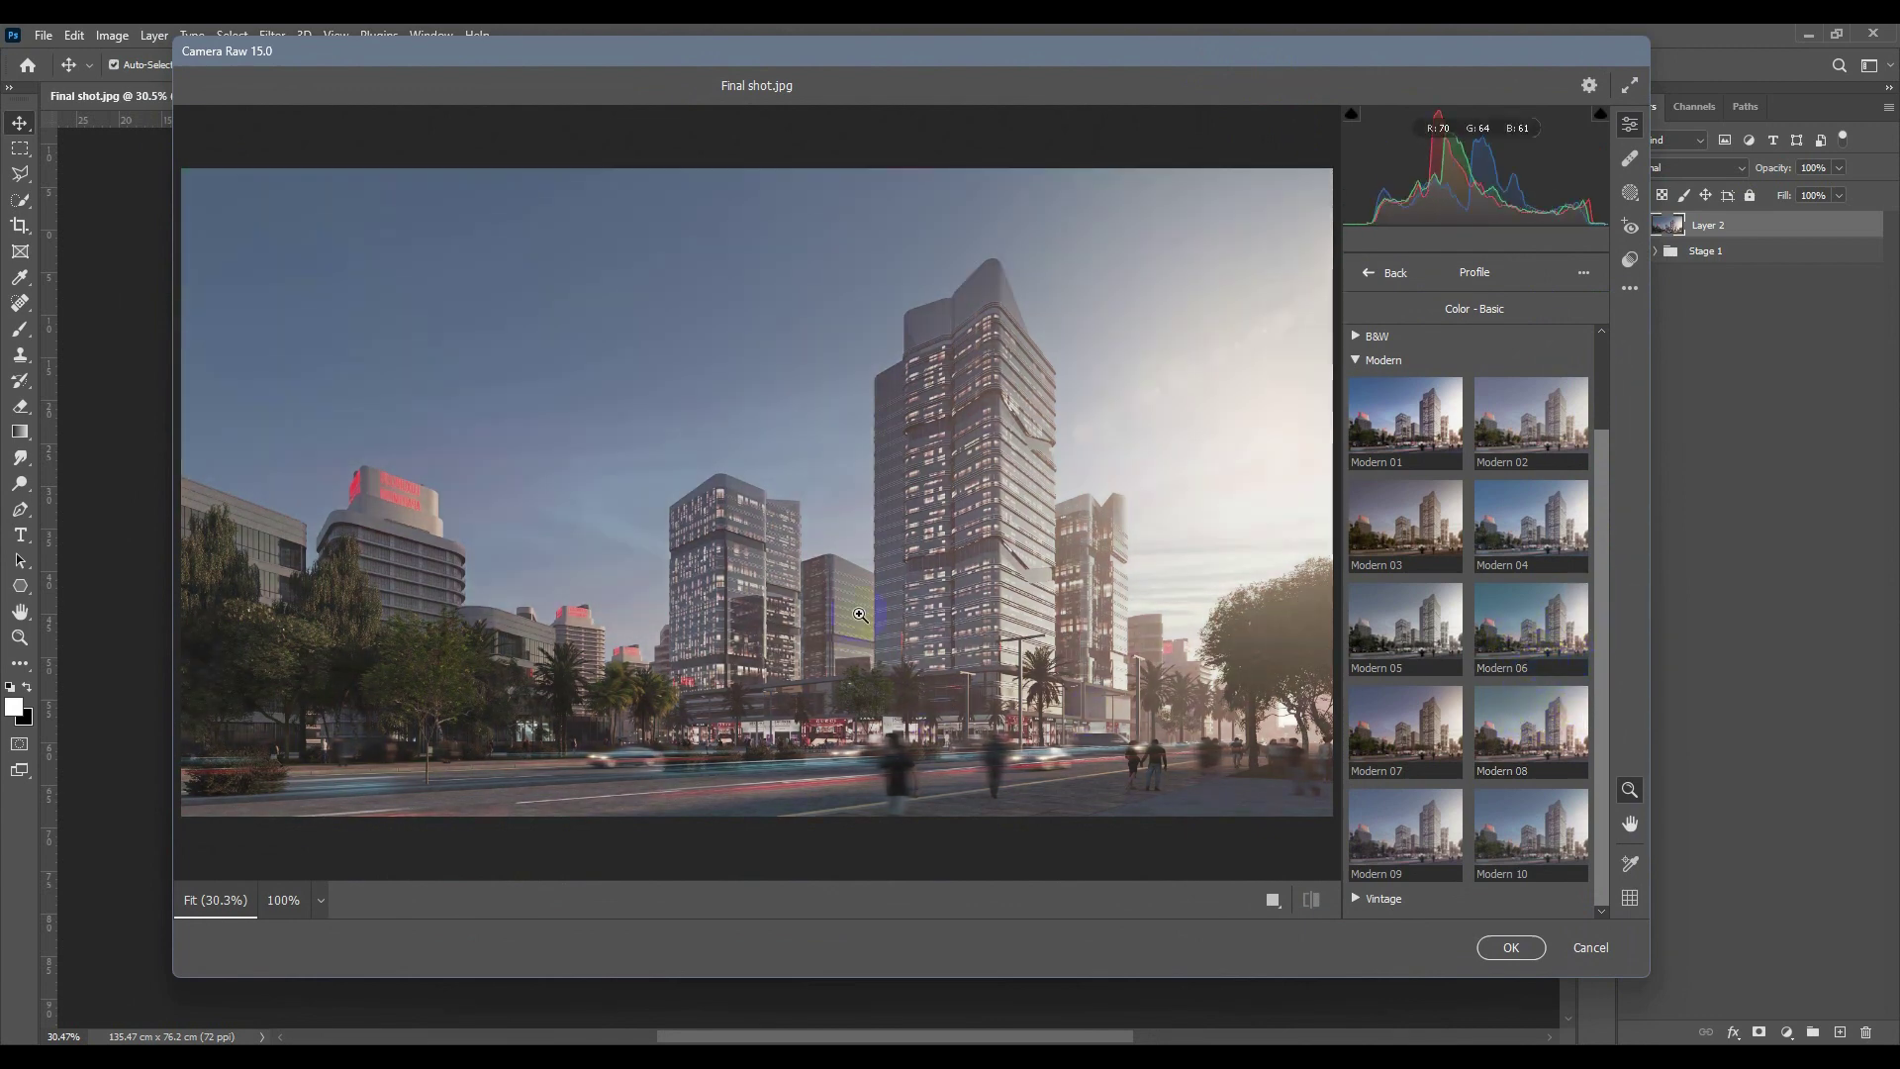
drag(1656, 647, 1656, 648)
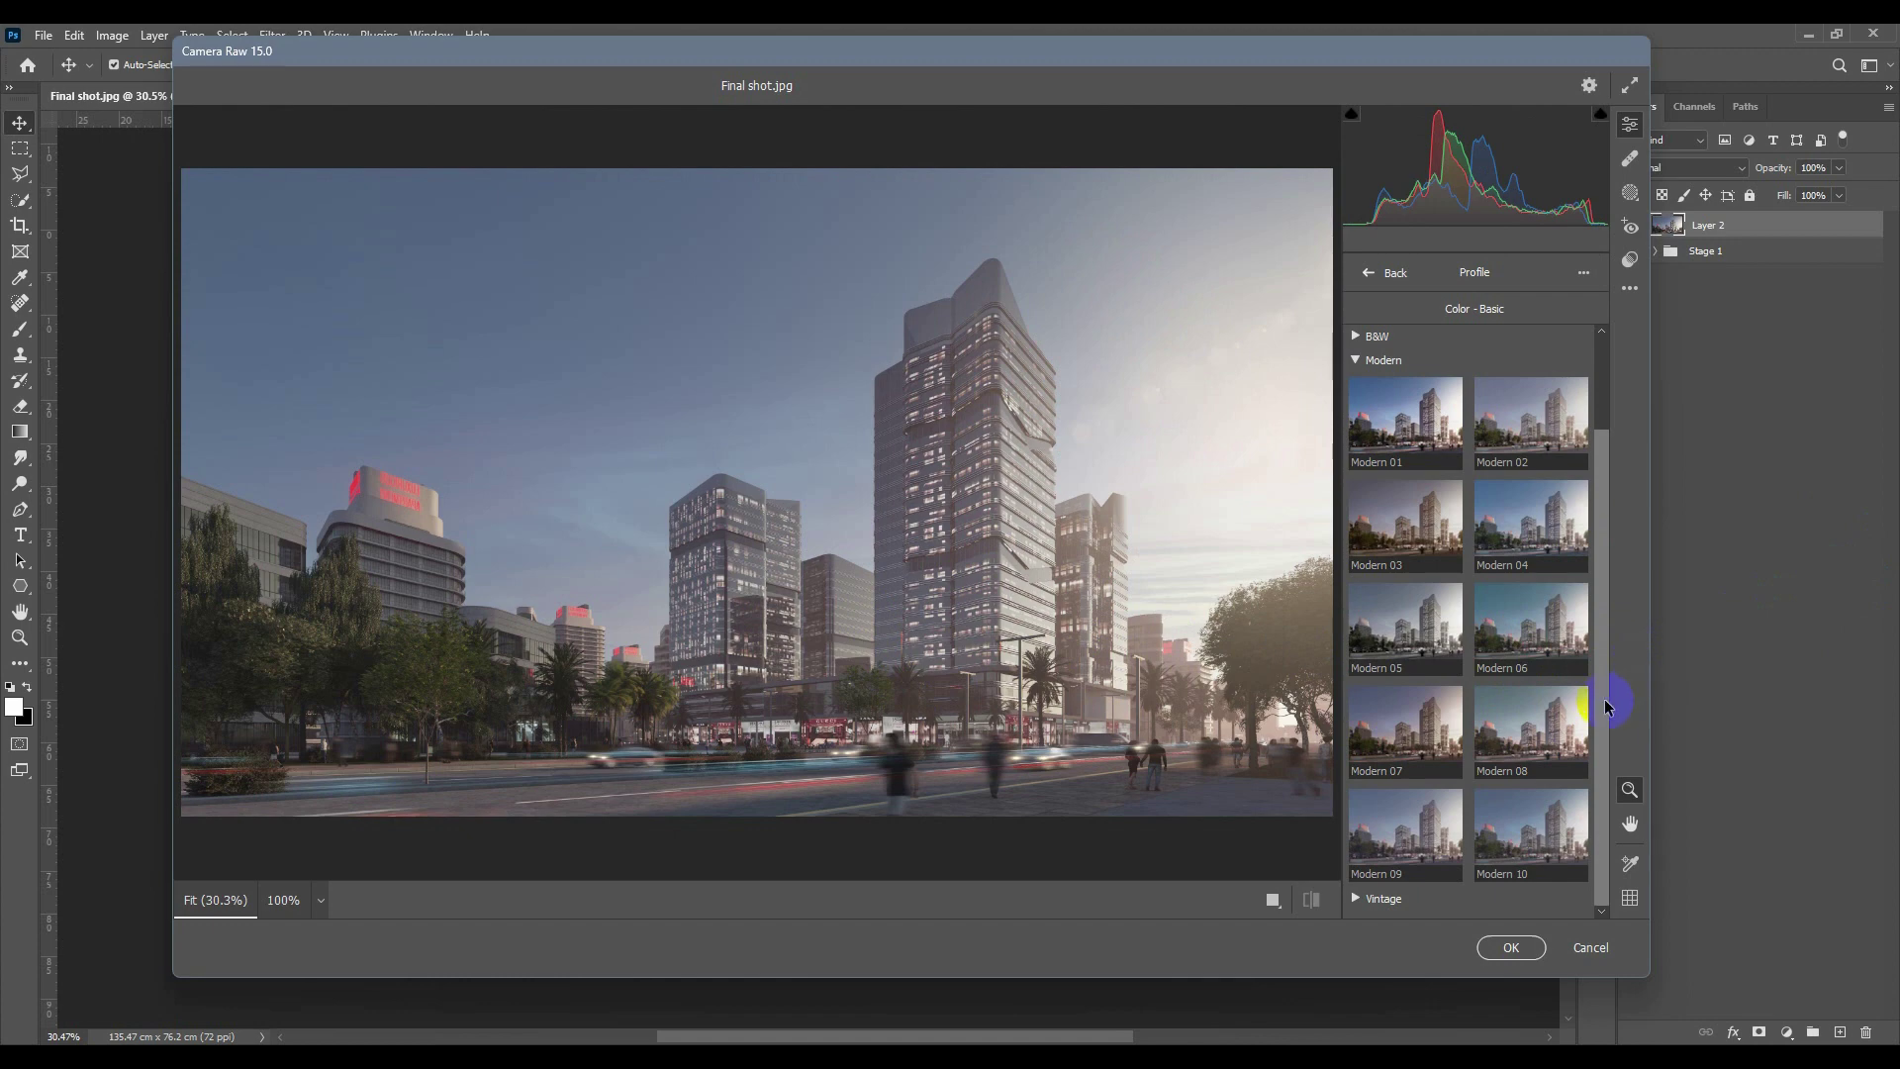
click(1524, 733)
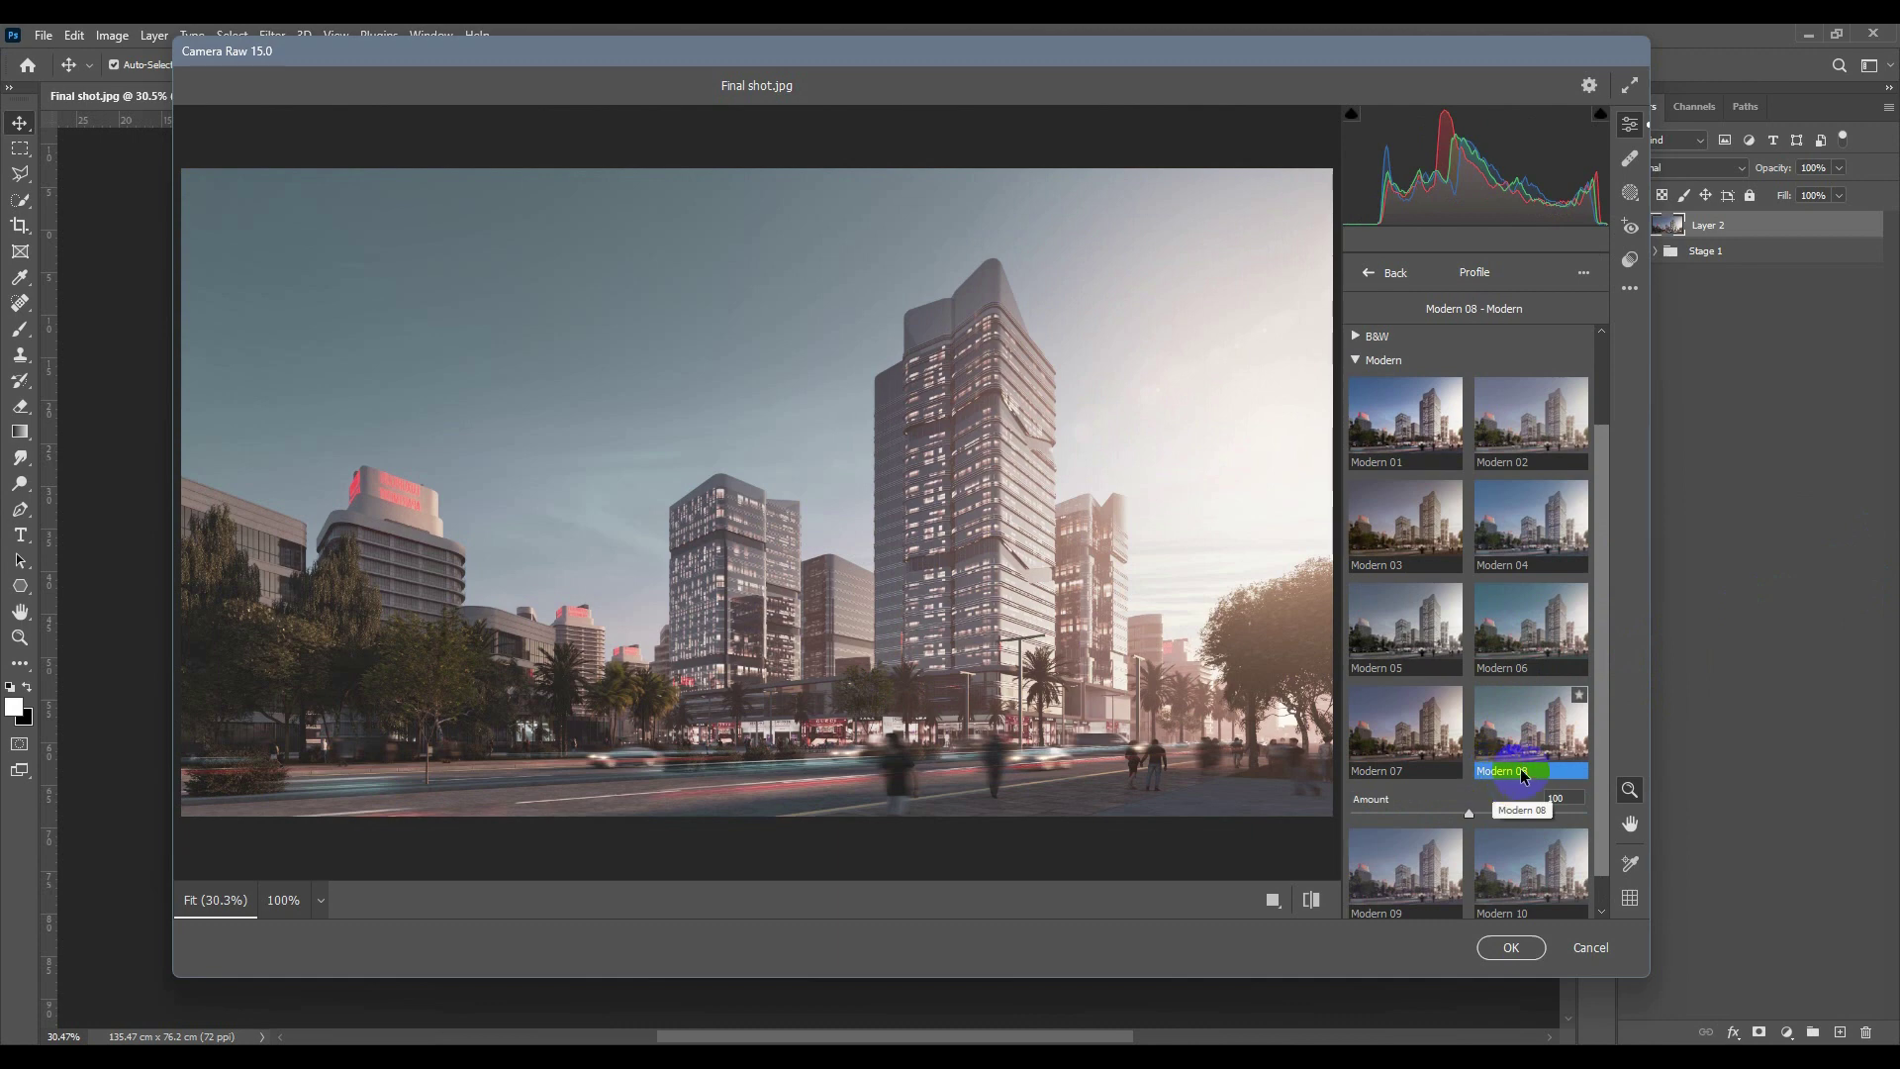
click(1377, 275)
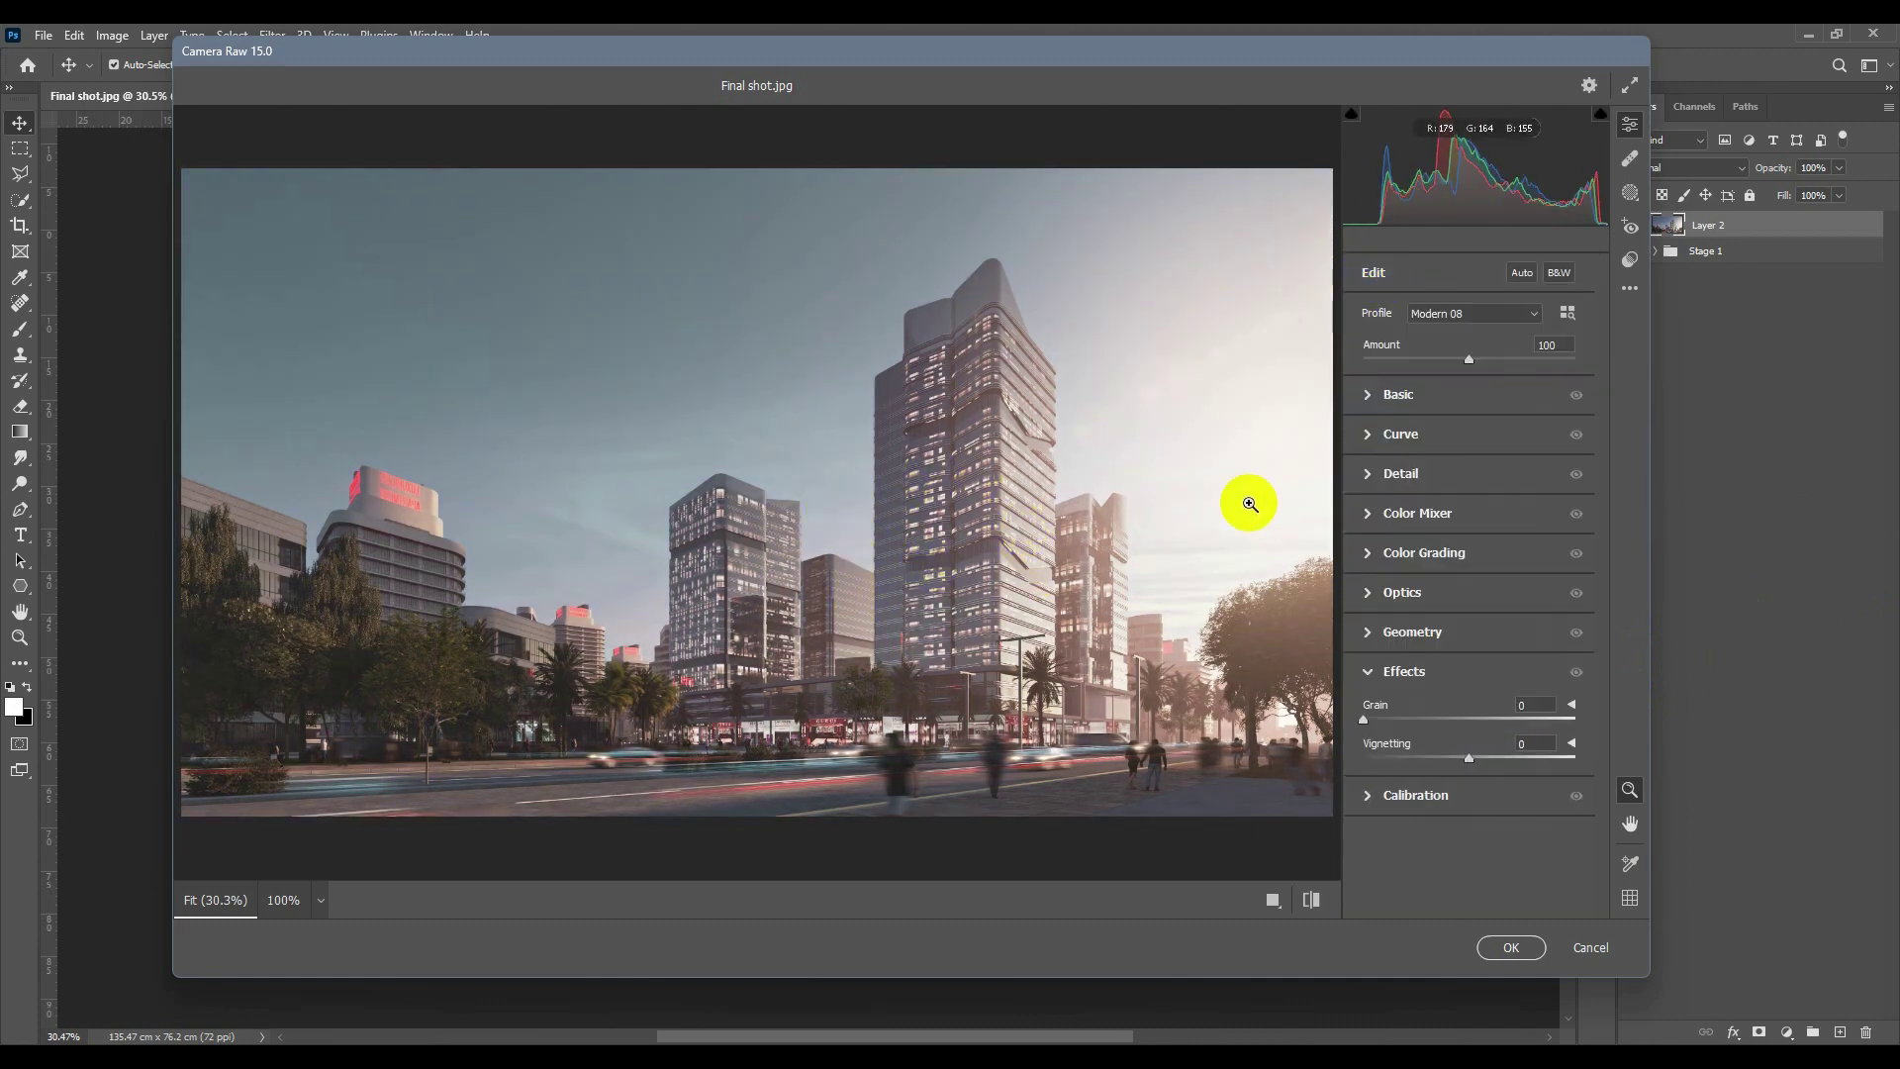
Set the basic adjustments to Exposure +0.20, Shadows -16, Texture +7, Clarity +7 and Vibrance -5.
click(1375, 398)
drag(1595, 416, 1606, 492)
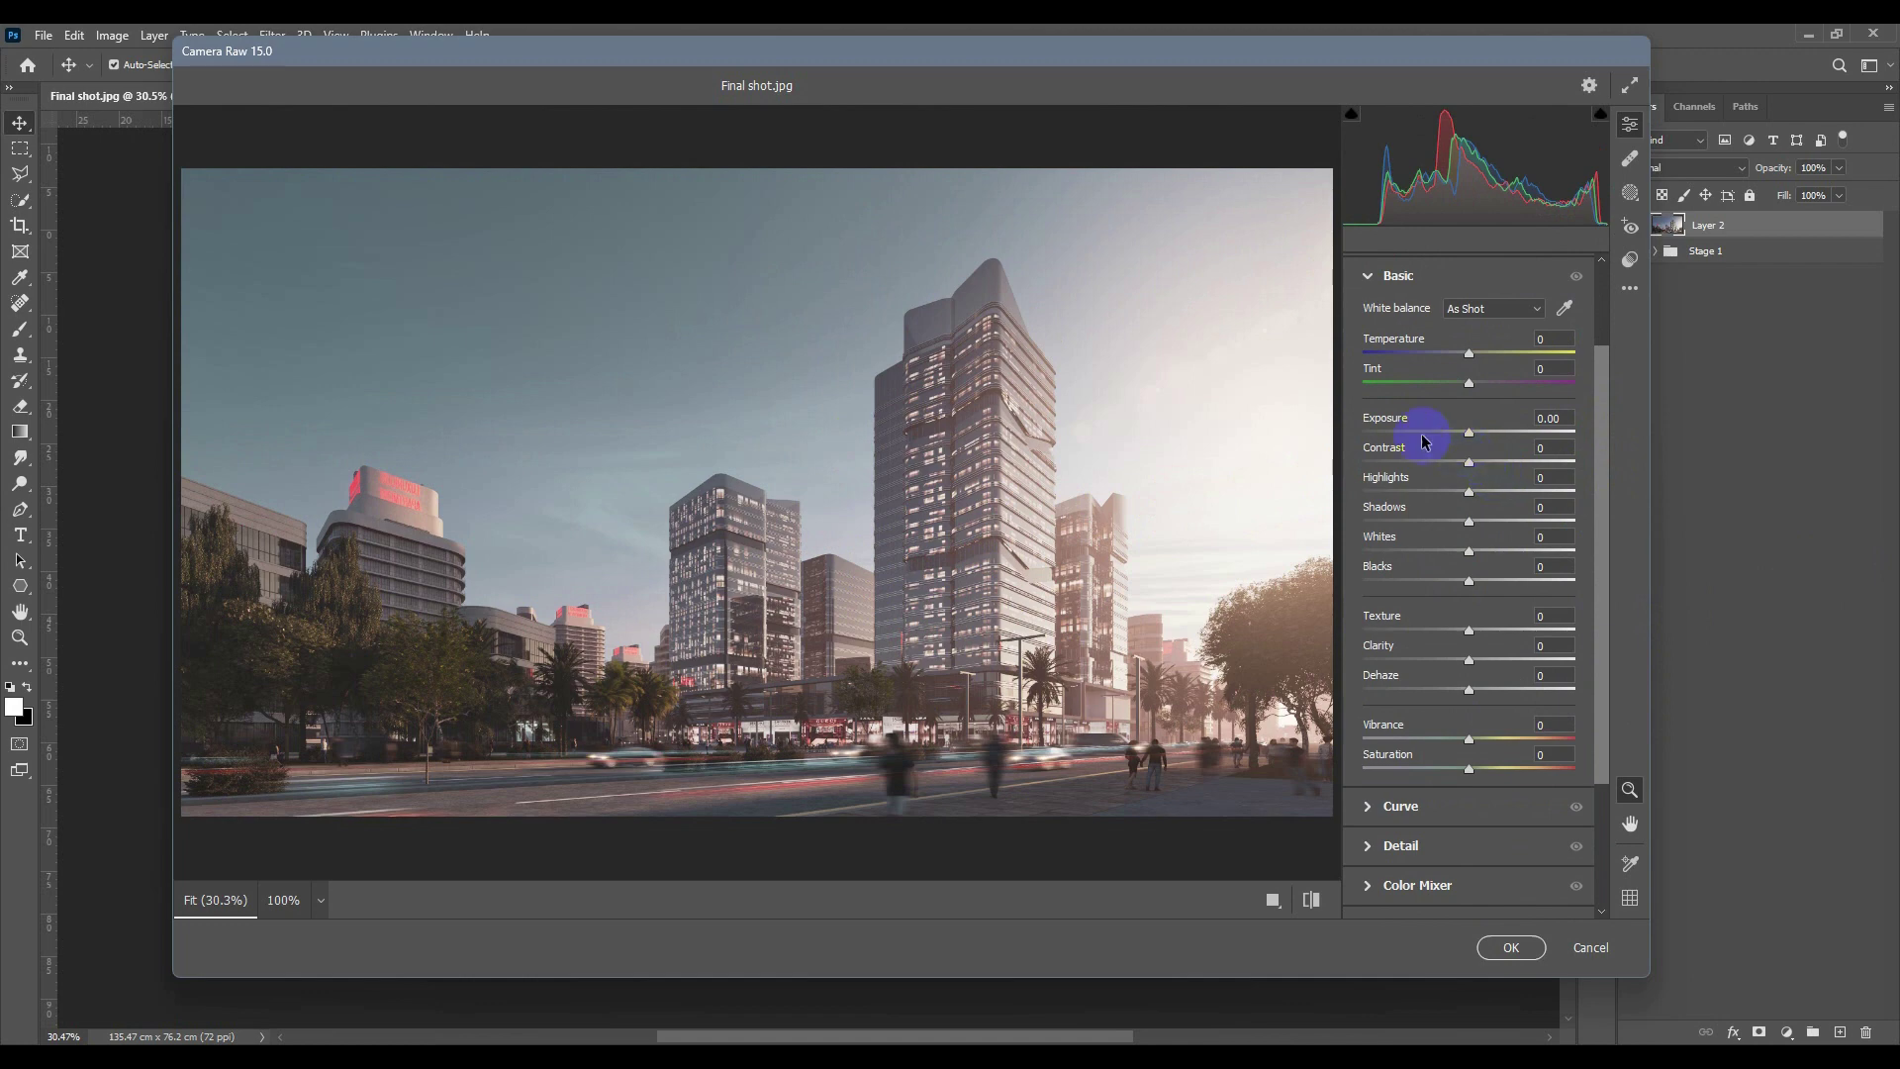
drag(1473, 434, 1476, 433)
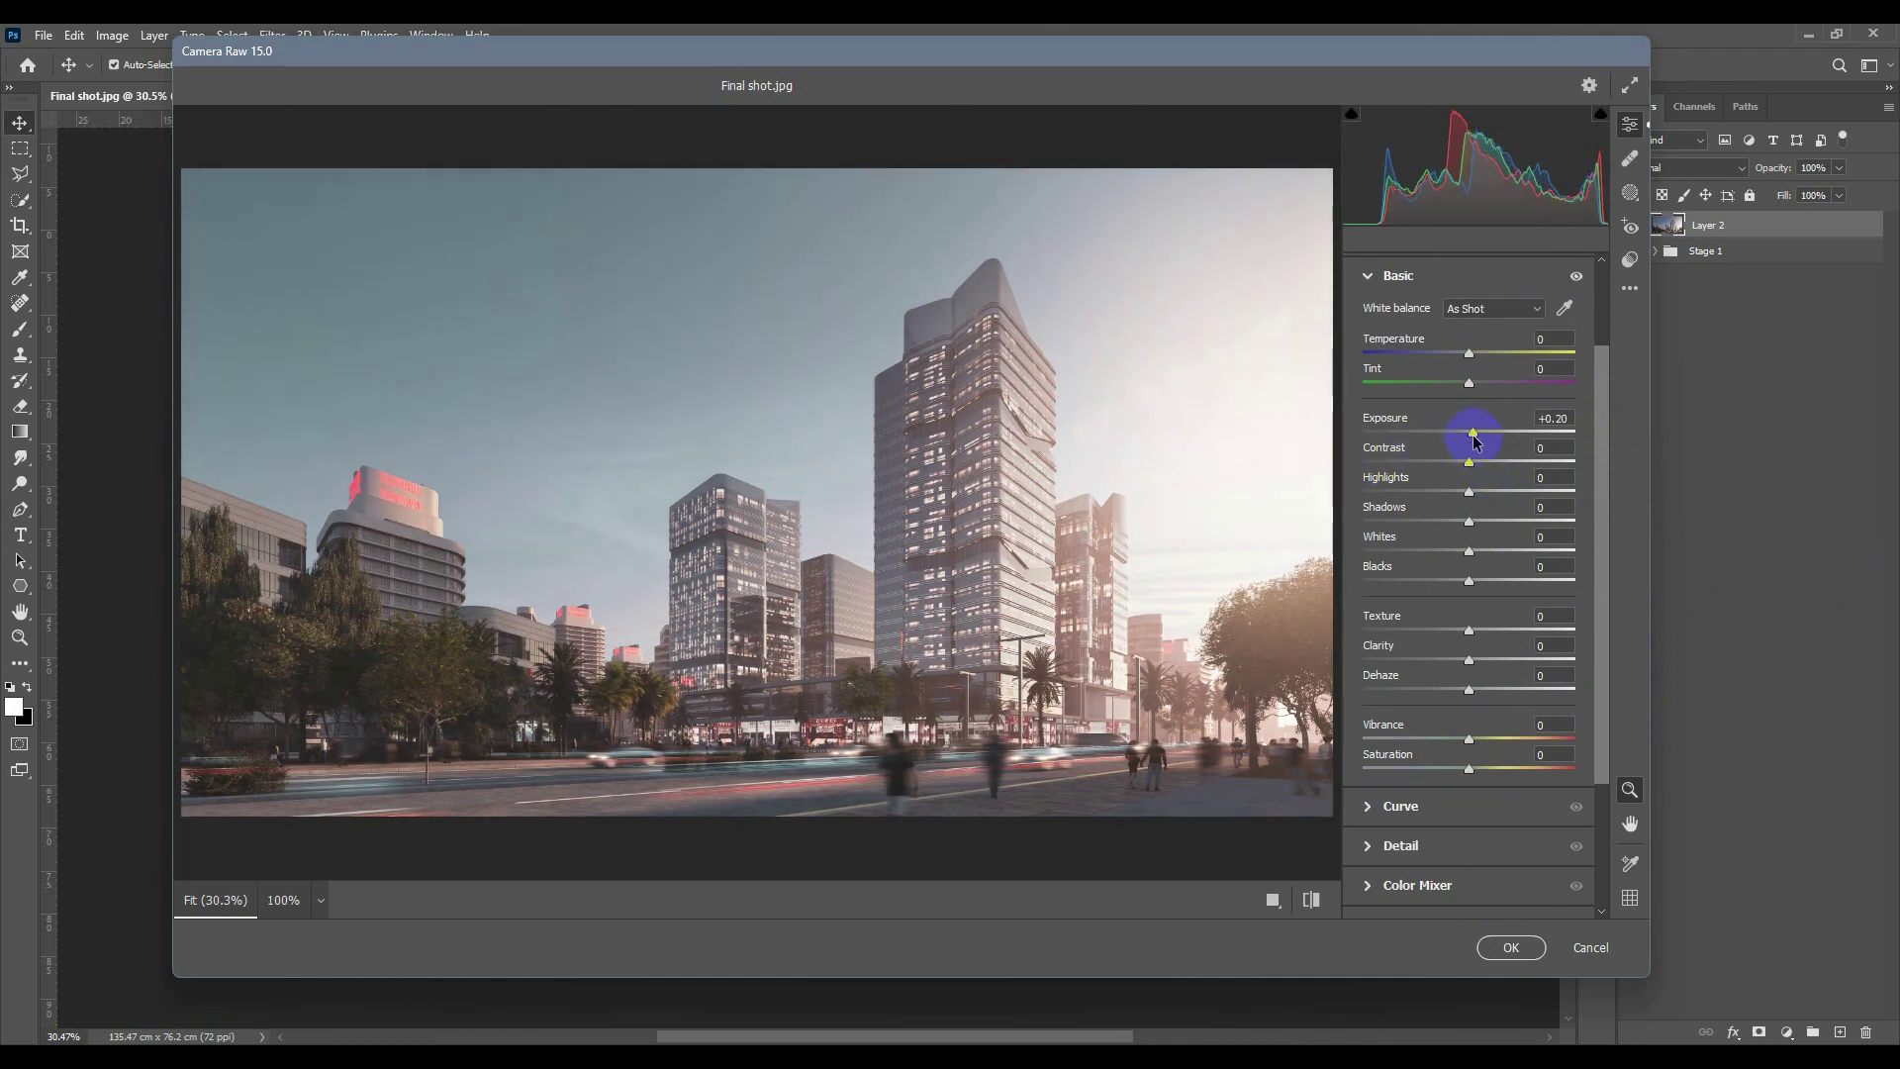
drag(1601, 443, 1601, 475)
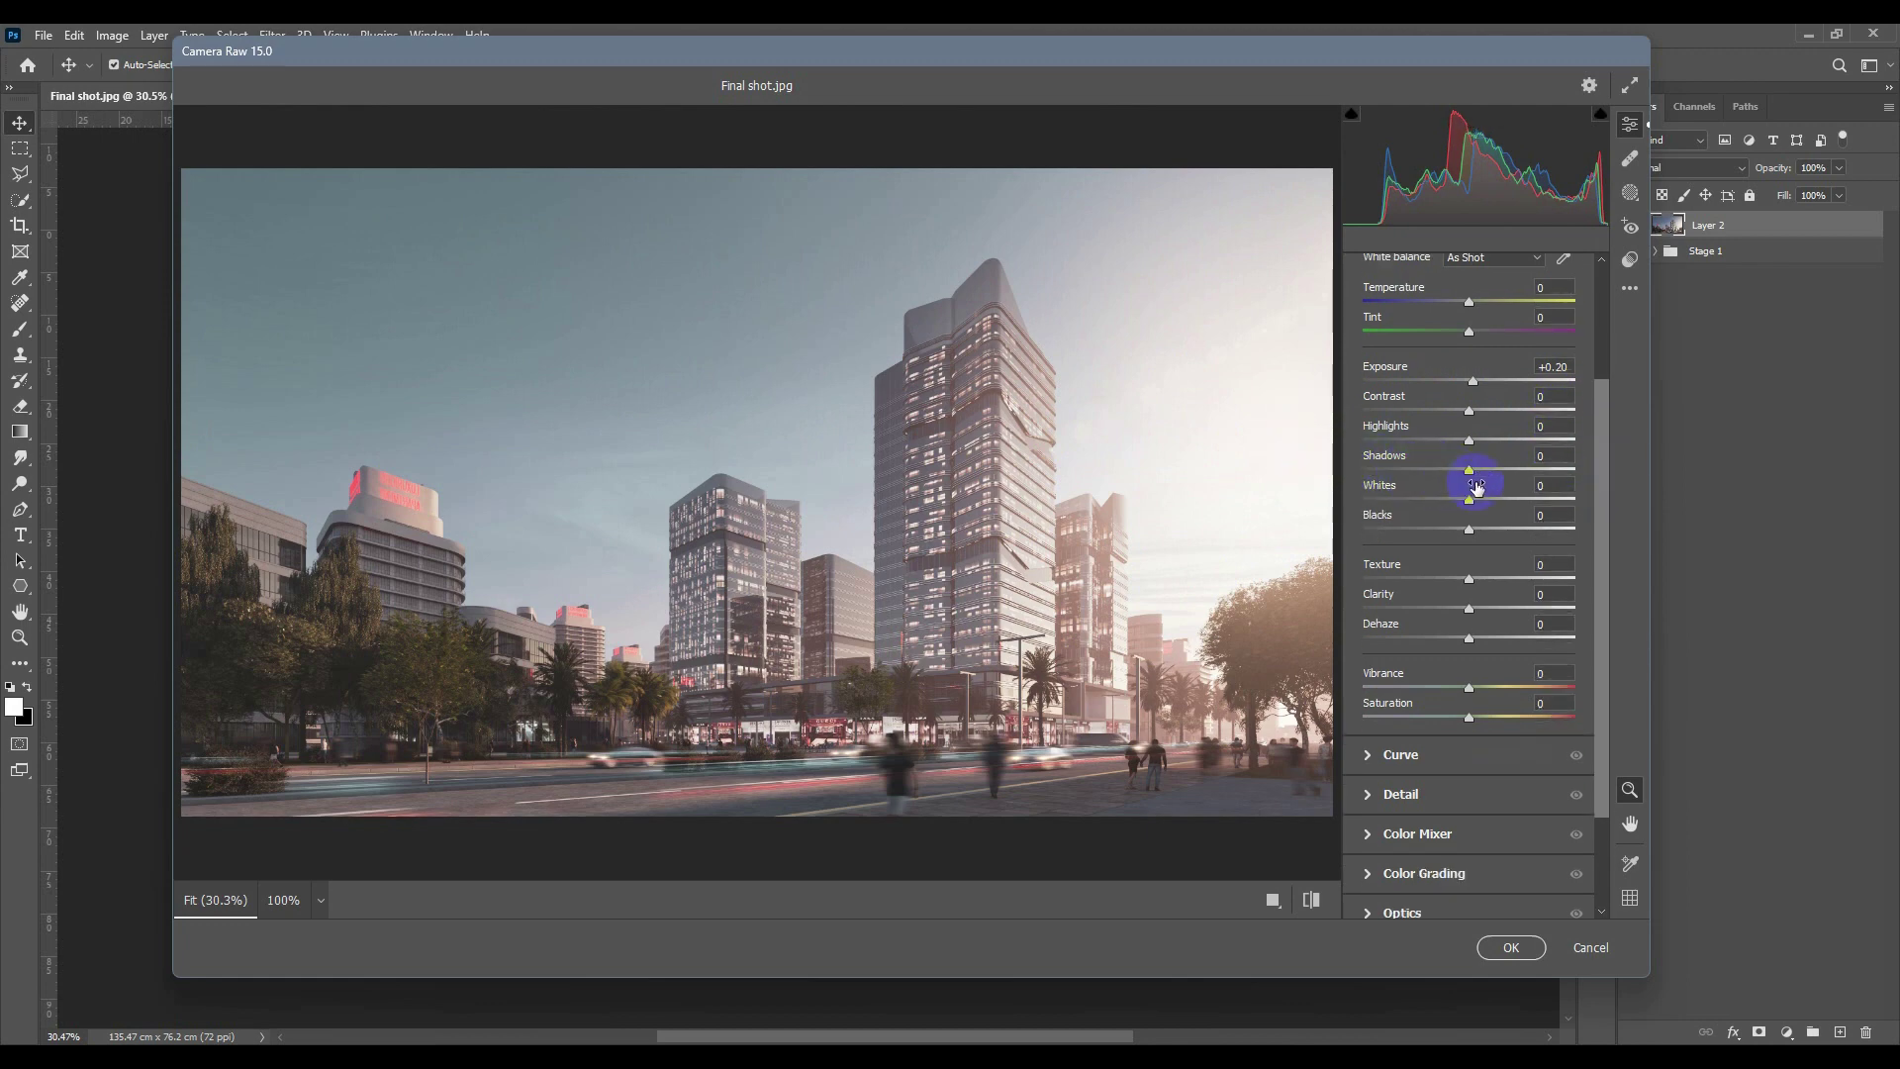
drag(1468, 475, 1452, 476)
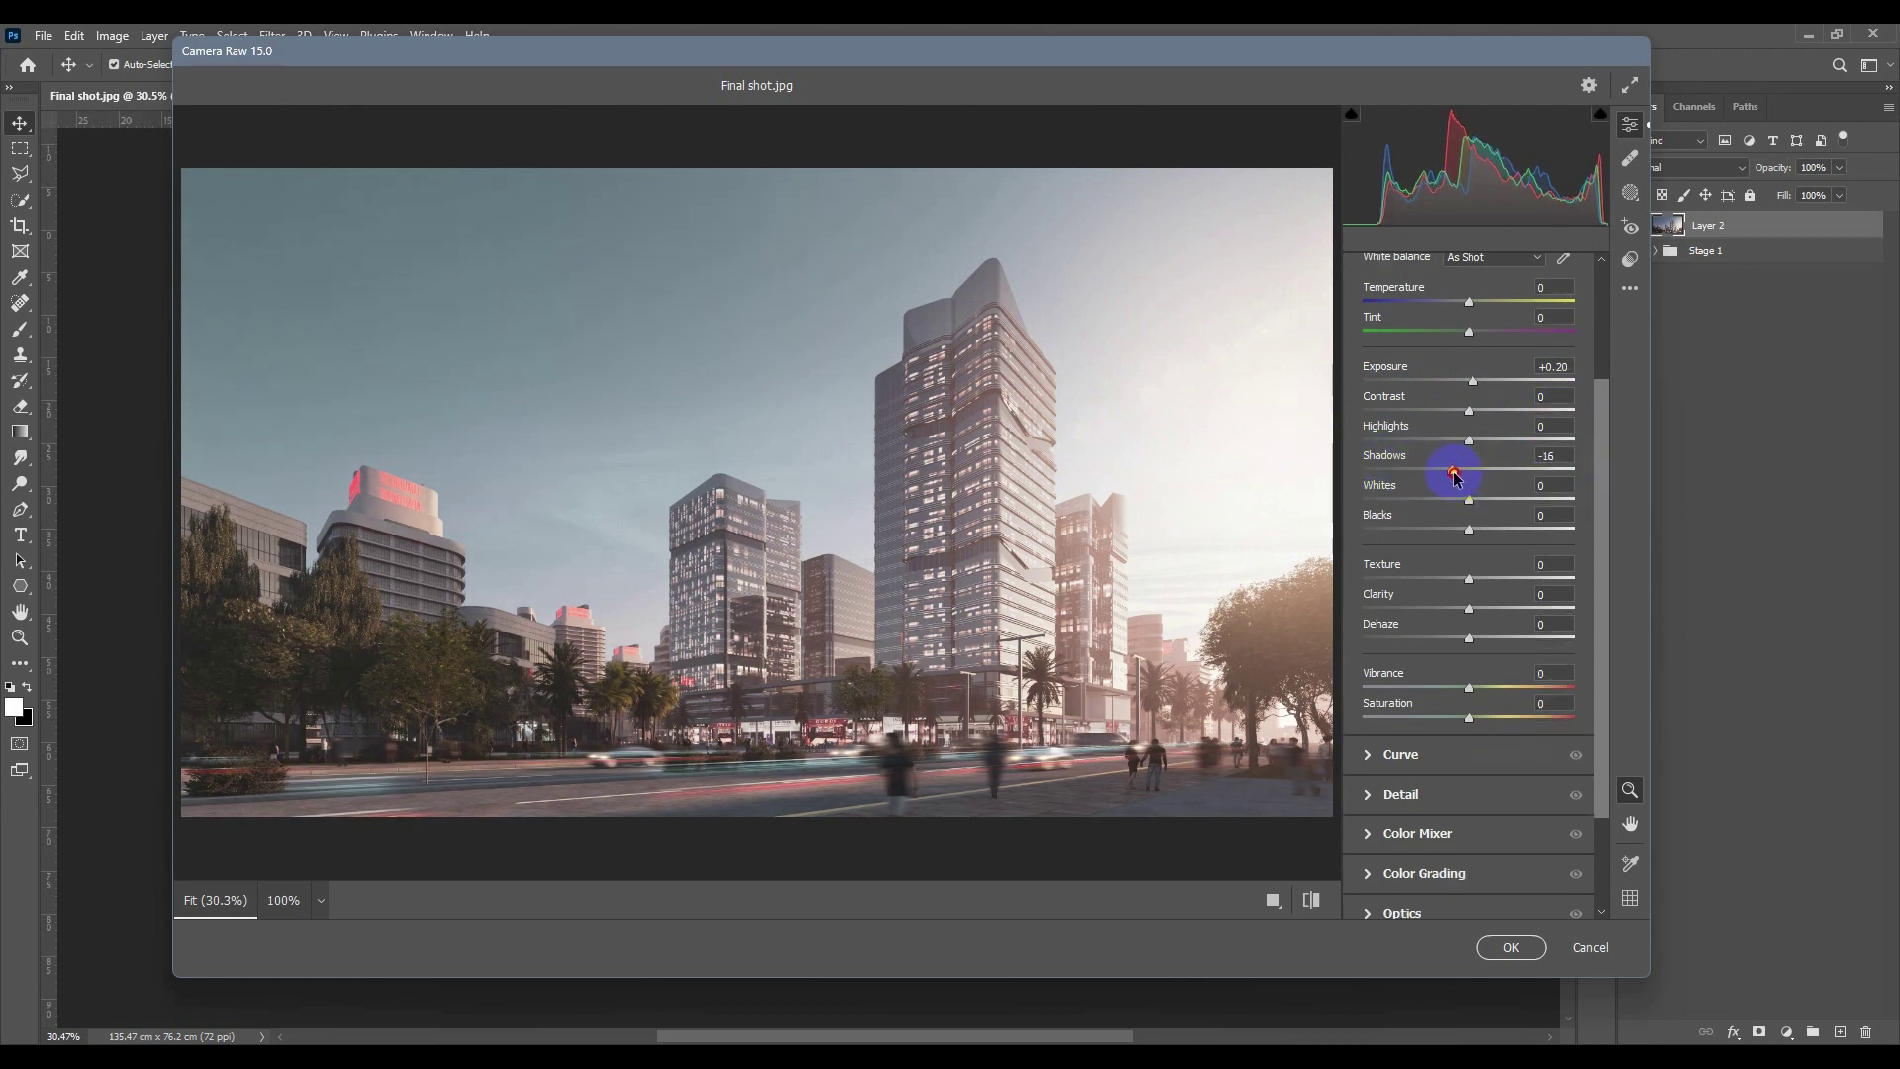
drag(1602, 483, 1604, 496)
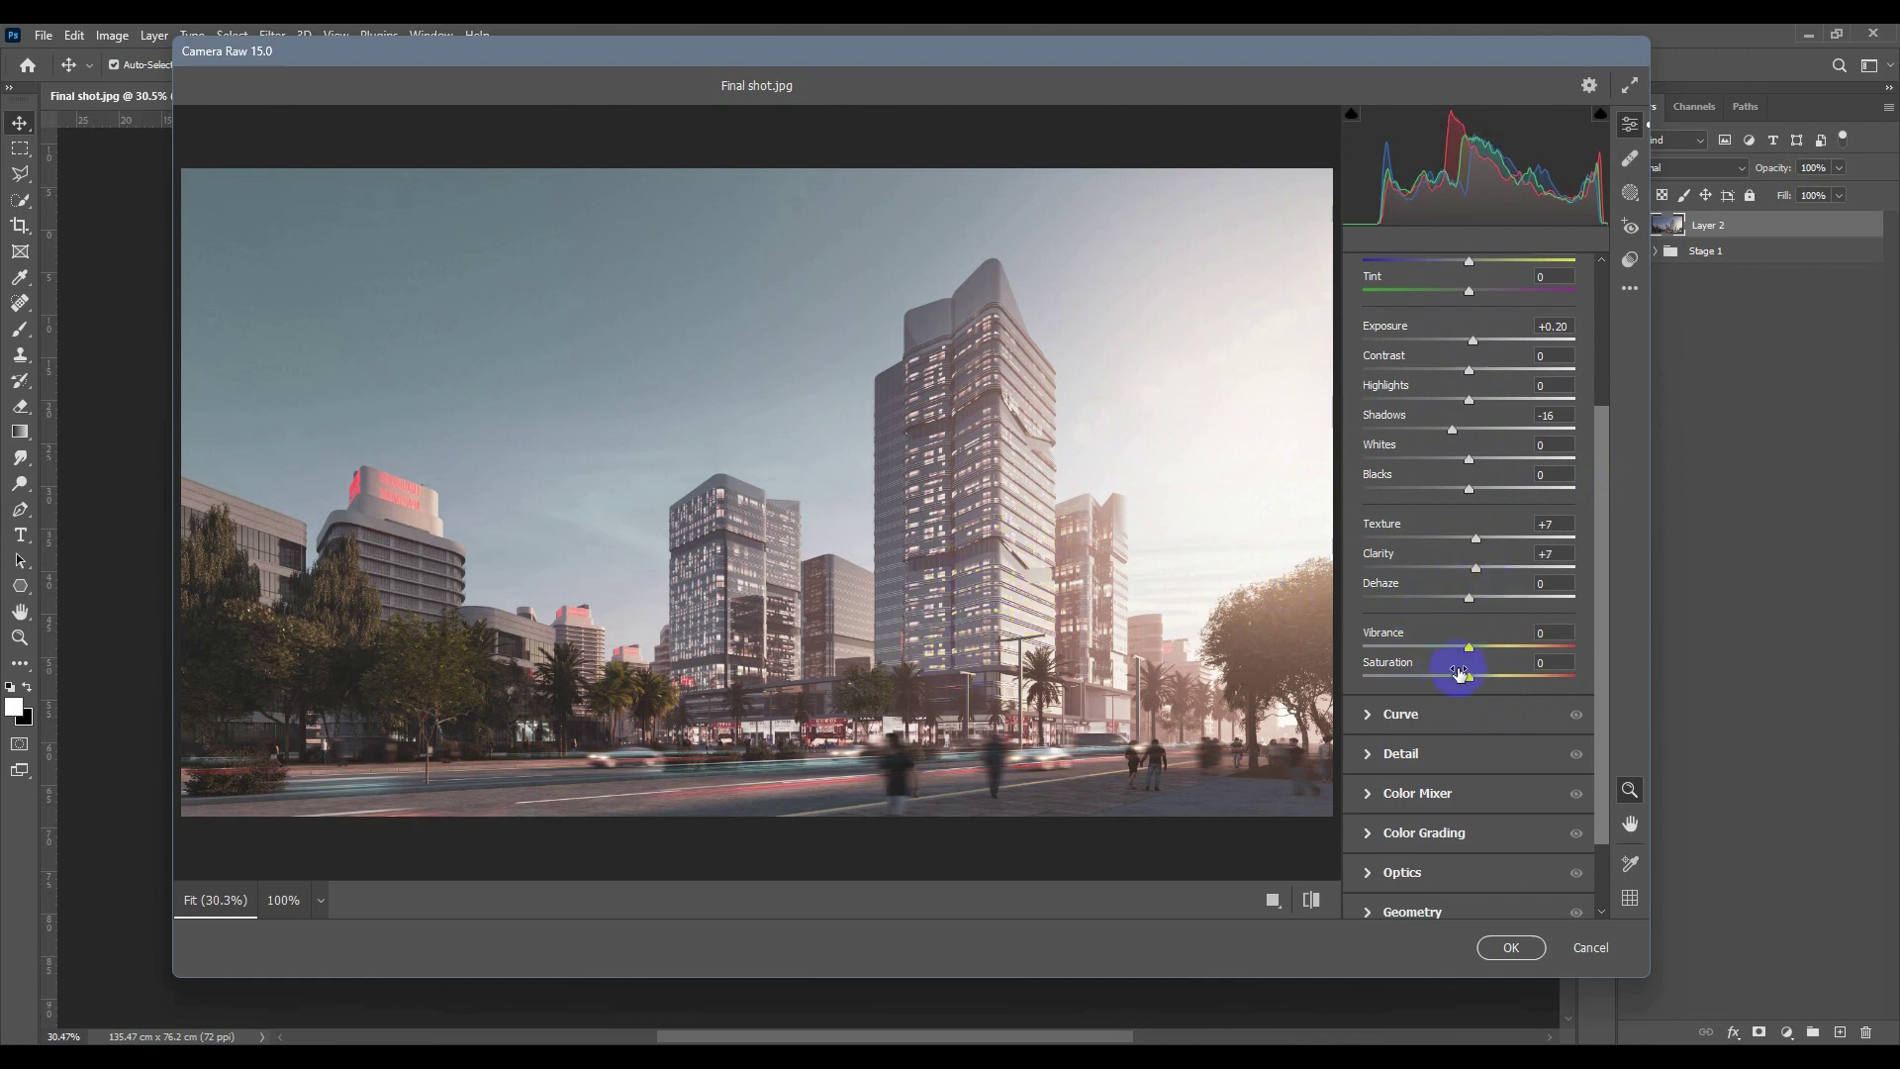
drag(1472, 652, 1470, 651)
Add a slight dark vignette in the Effects settings and apply the Camera Raw filter to Layer 2.
drag(1605, 557, 1600, 627)
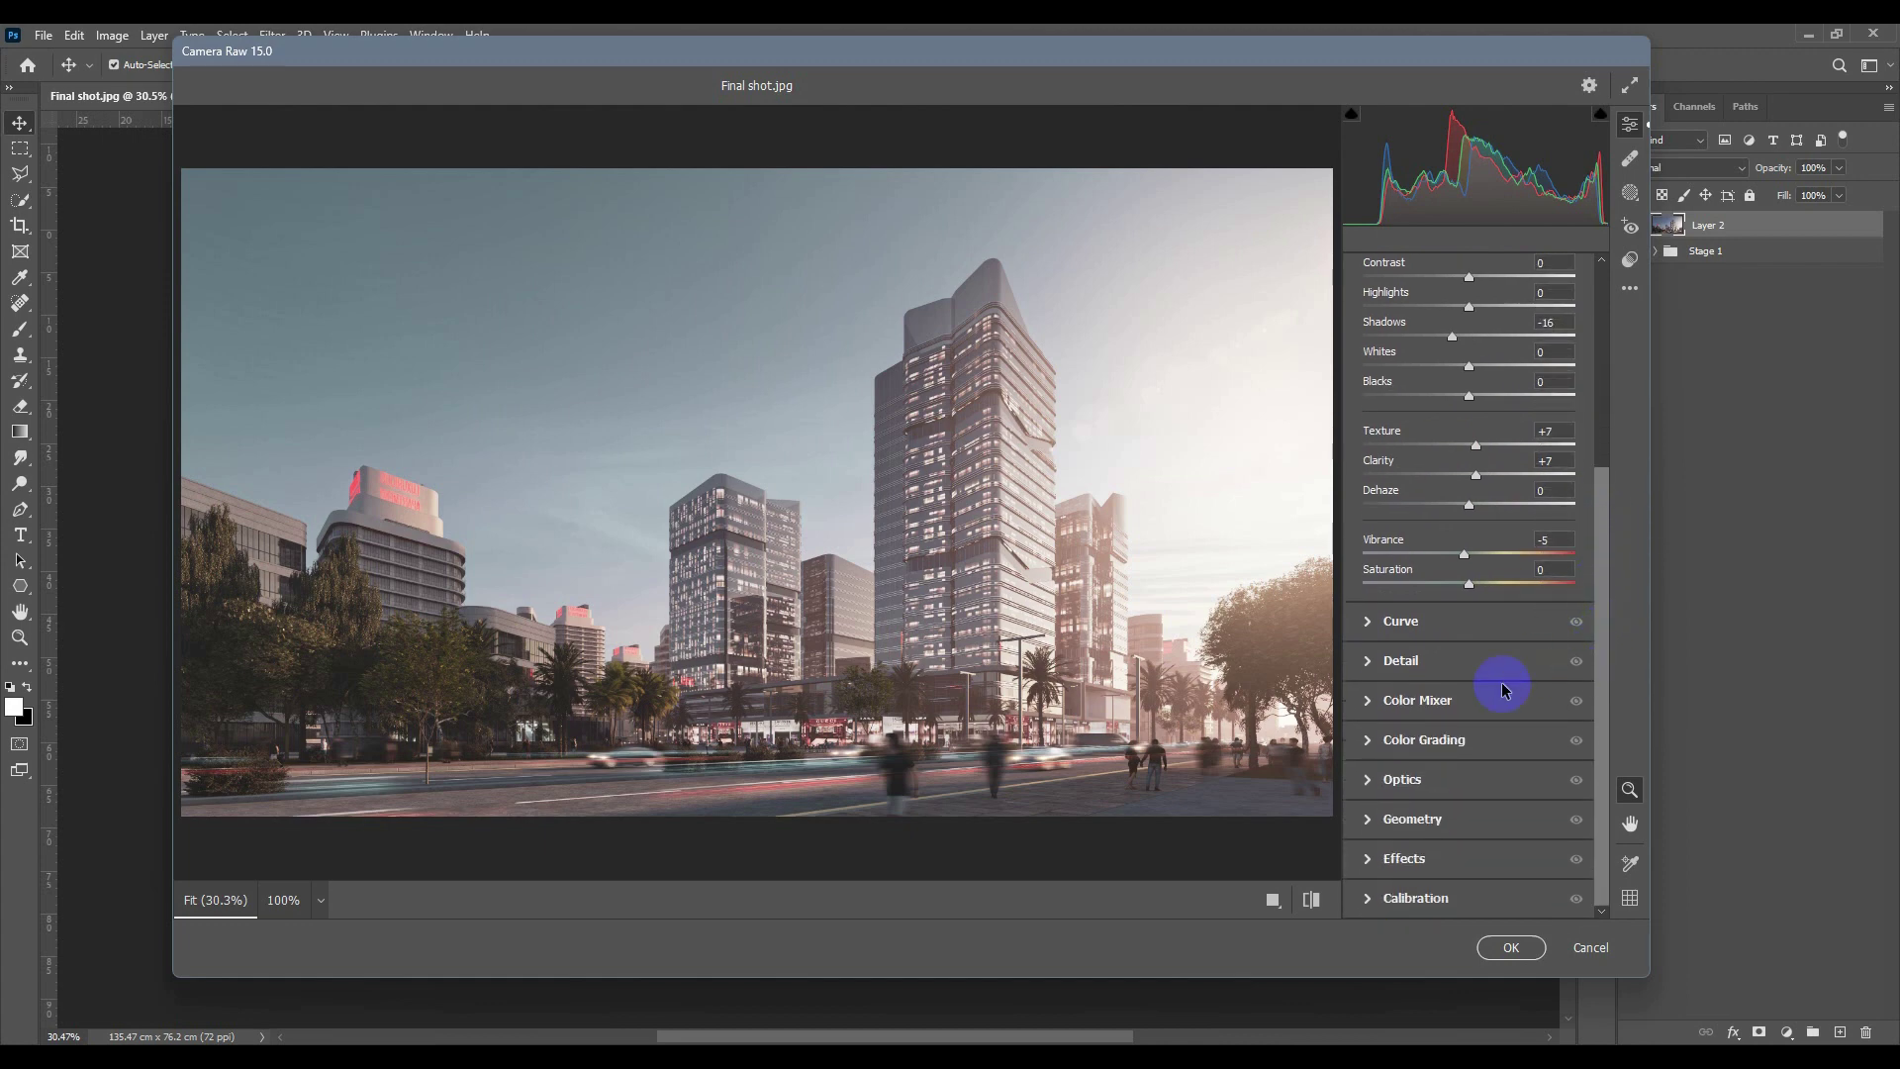
click(1371, 861)
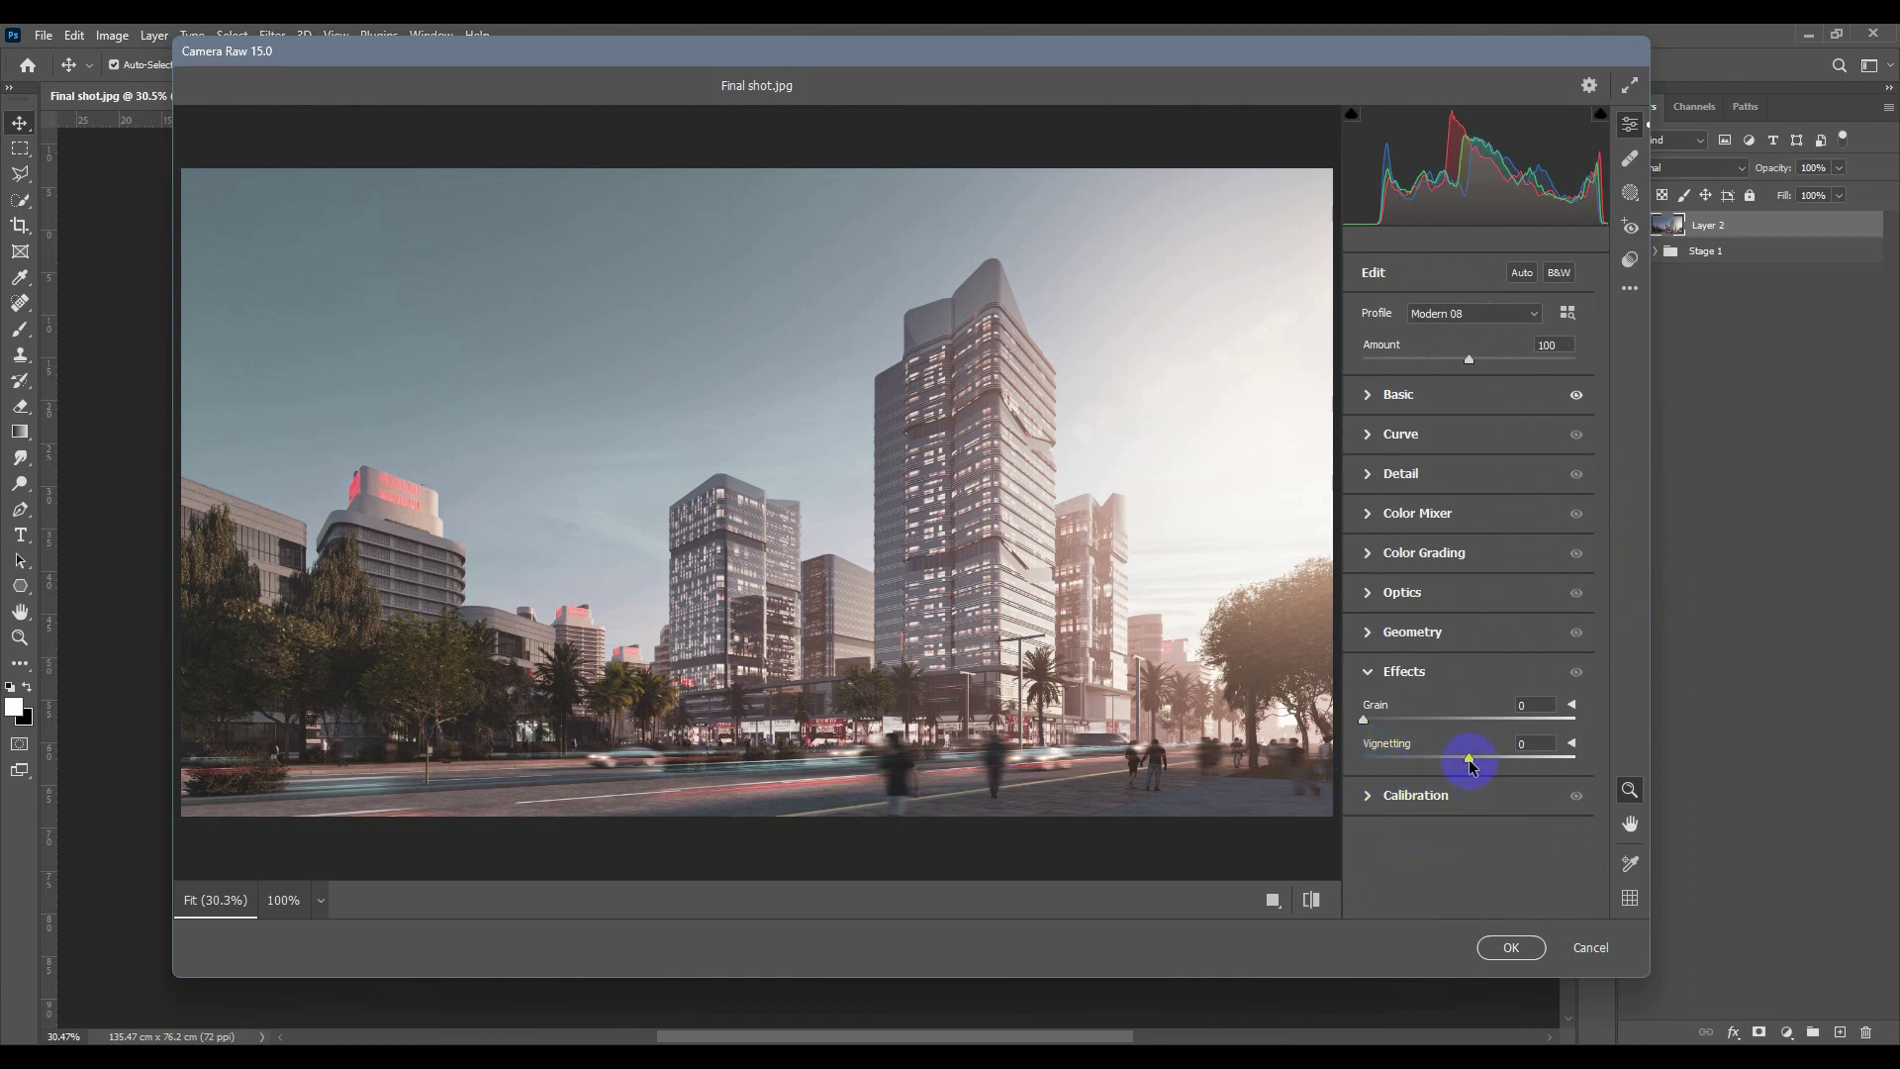
drag(1471, 765, 1458, 766)
click(1510, 948)
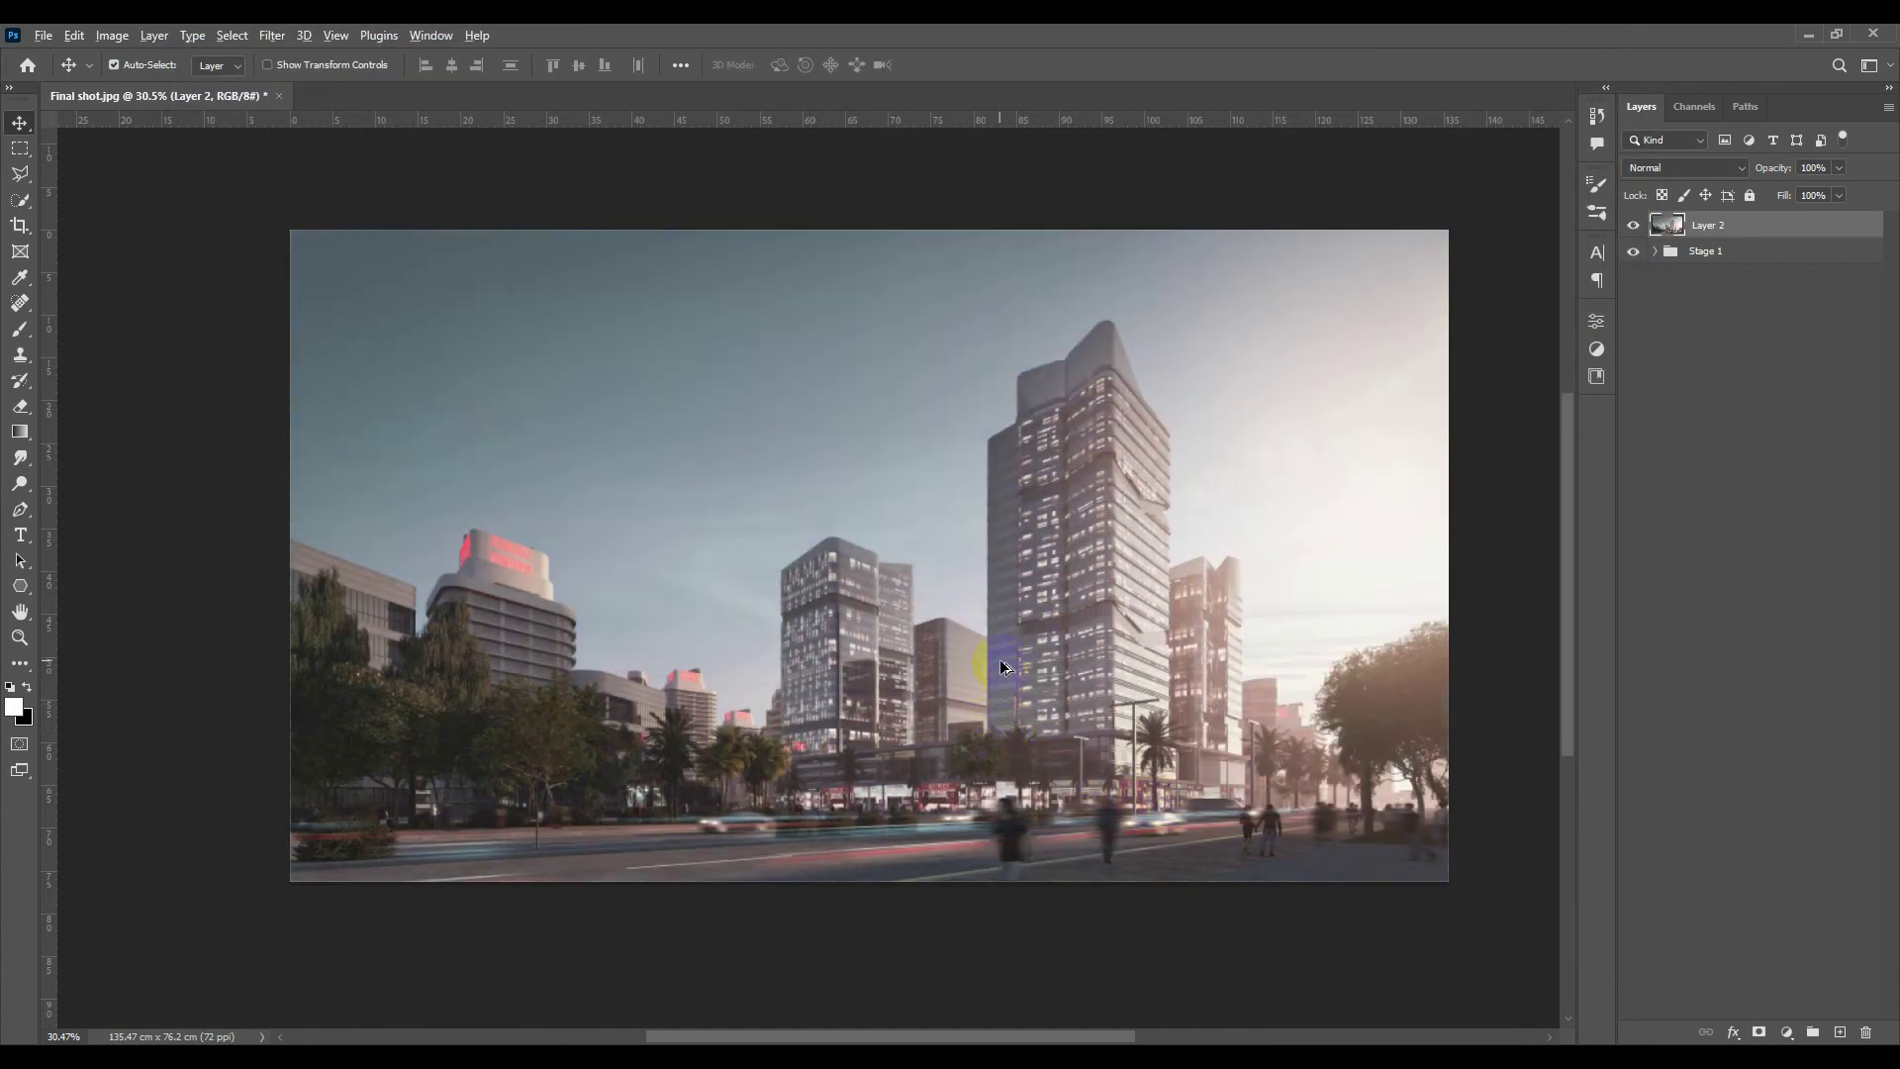
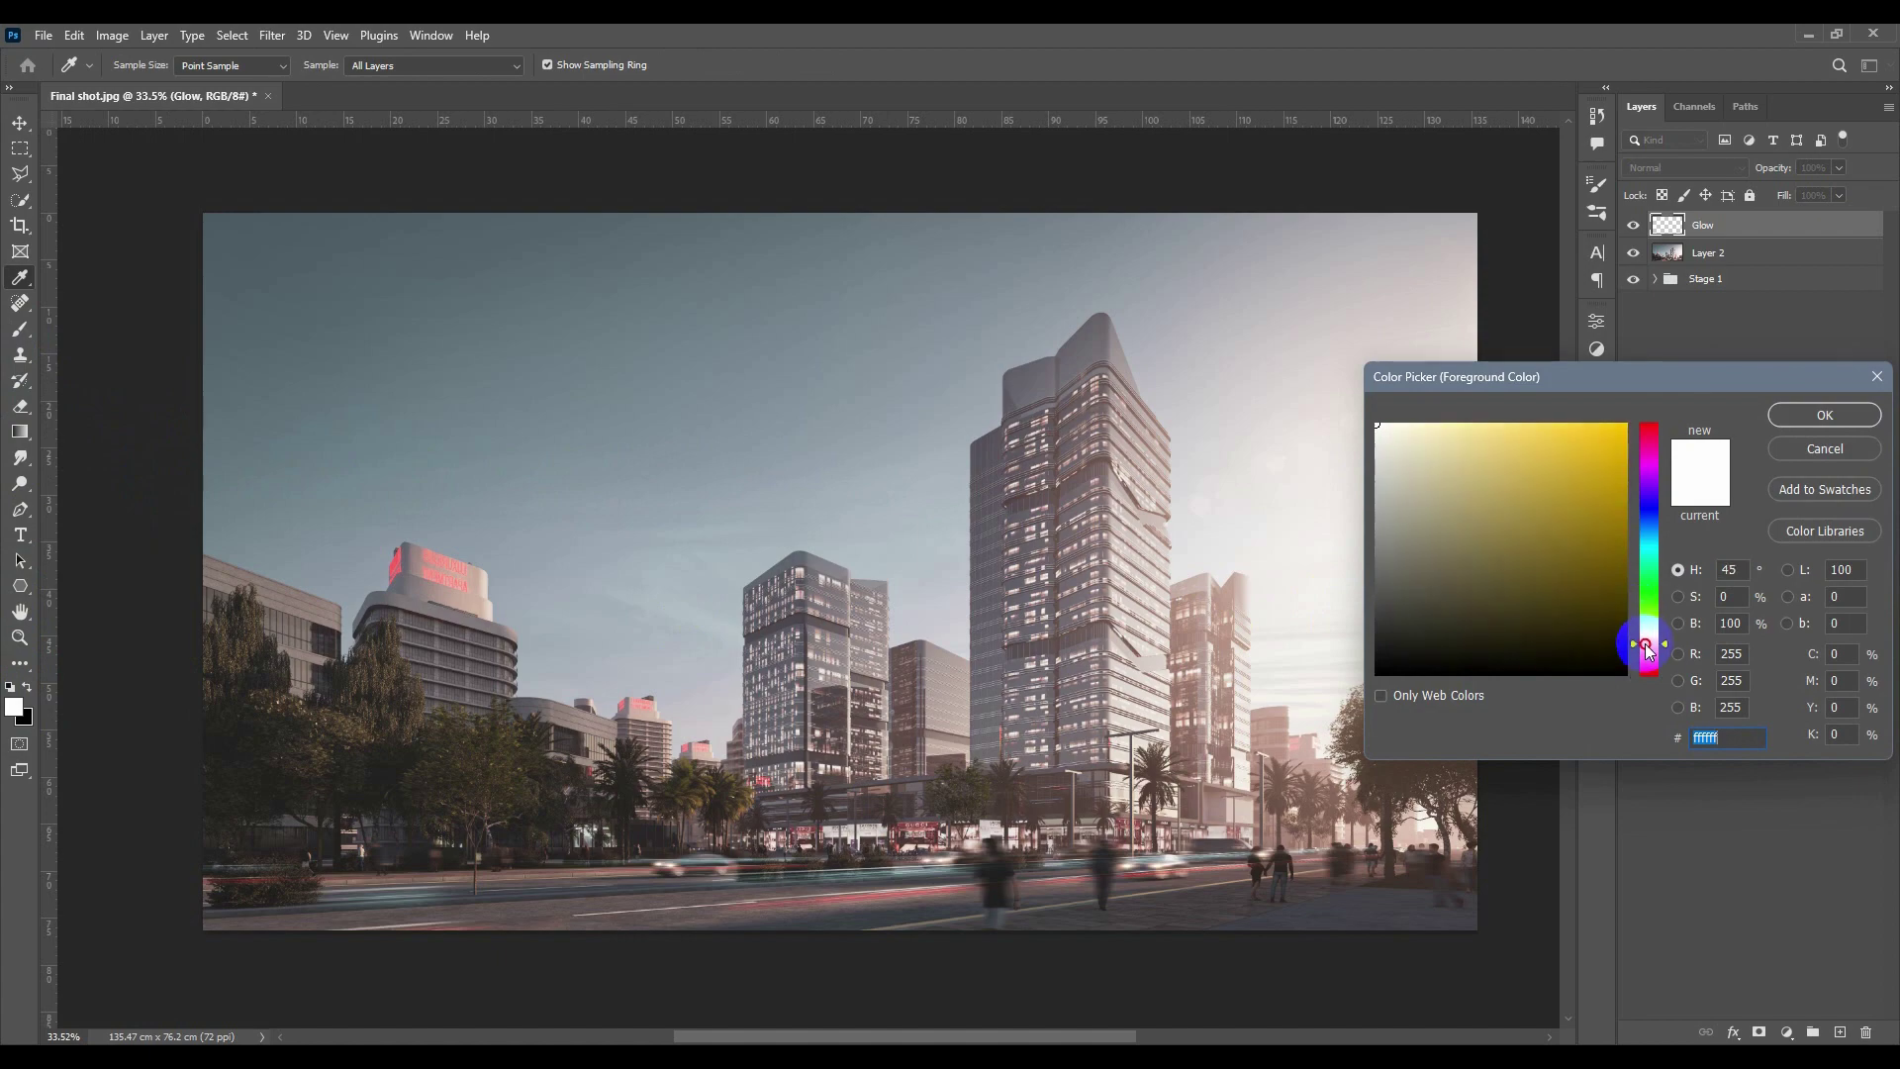
Set the foreground color to pale orange #ffdeb4 and activate the Brush for painting on the Glow layer.
drag(1463, 441, 1448, 418)
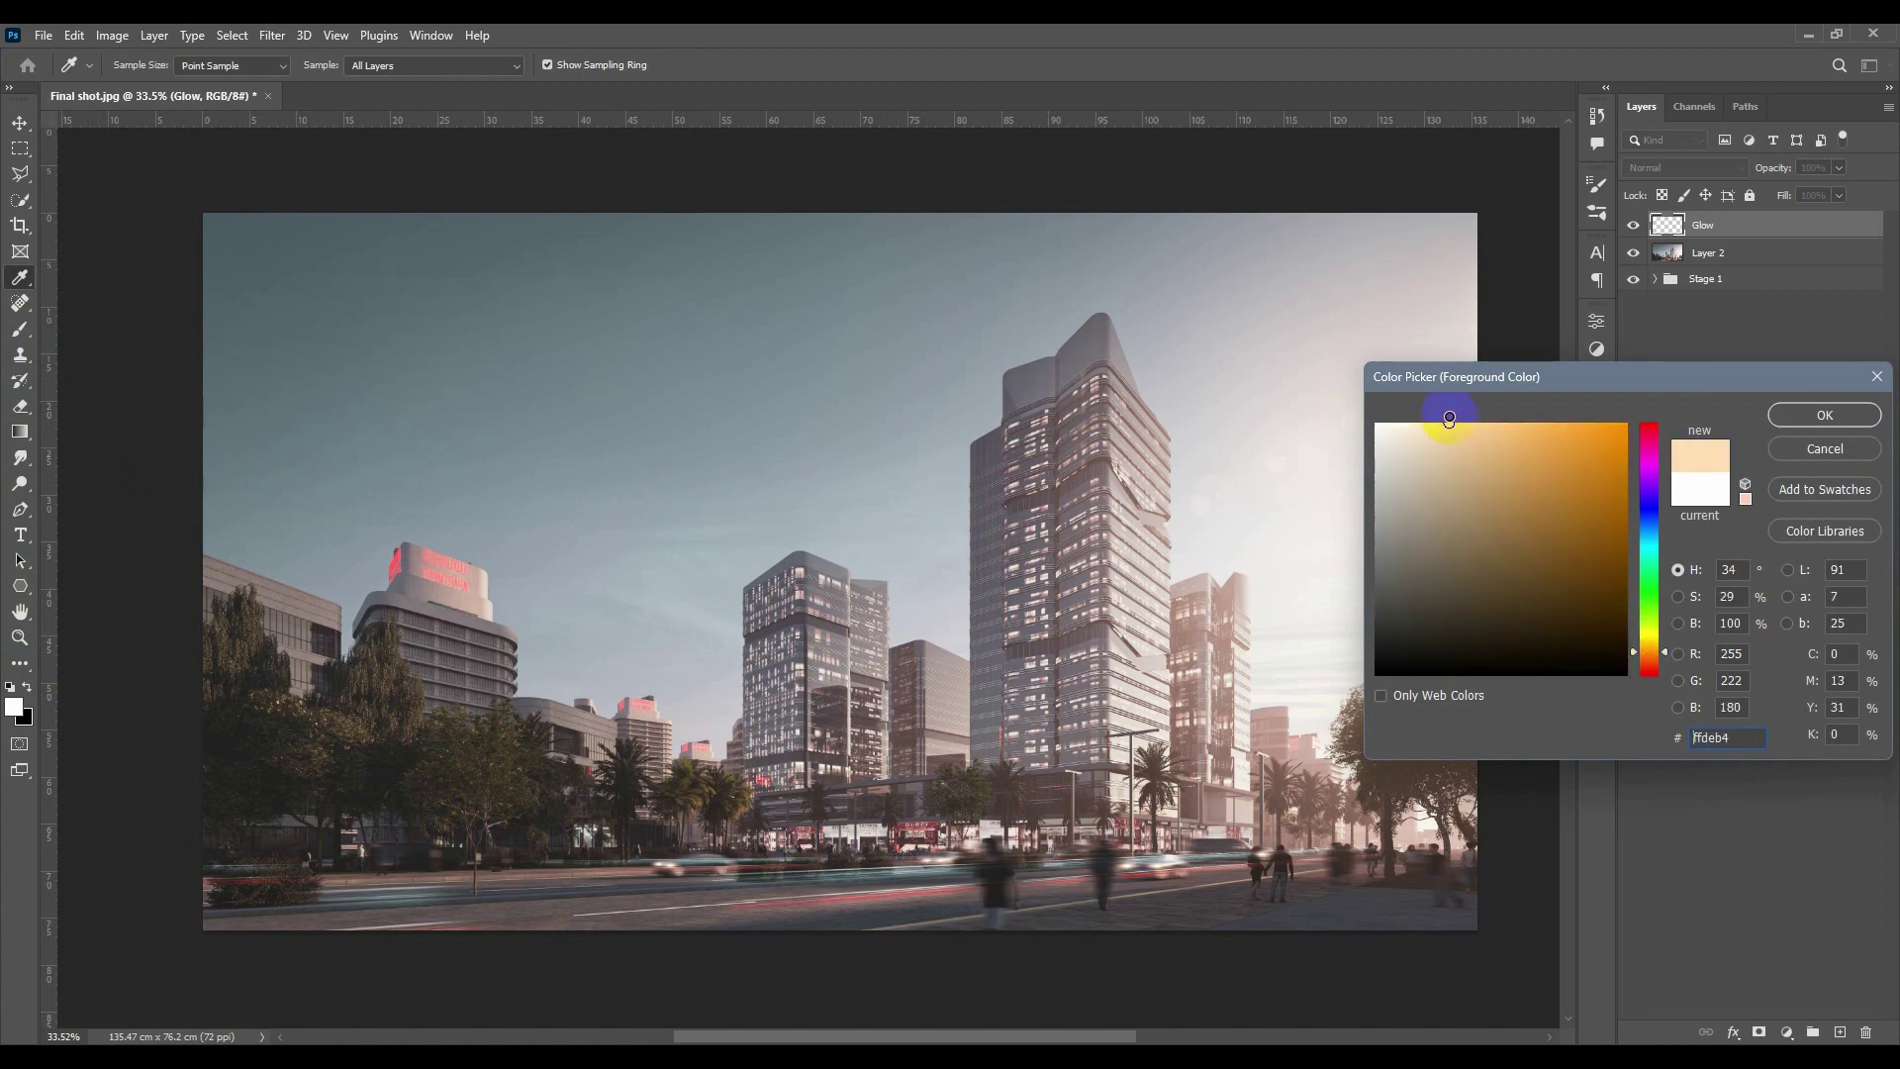
click(1771, 414)
key(b)
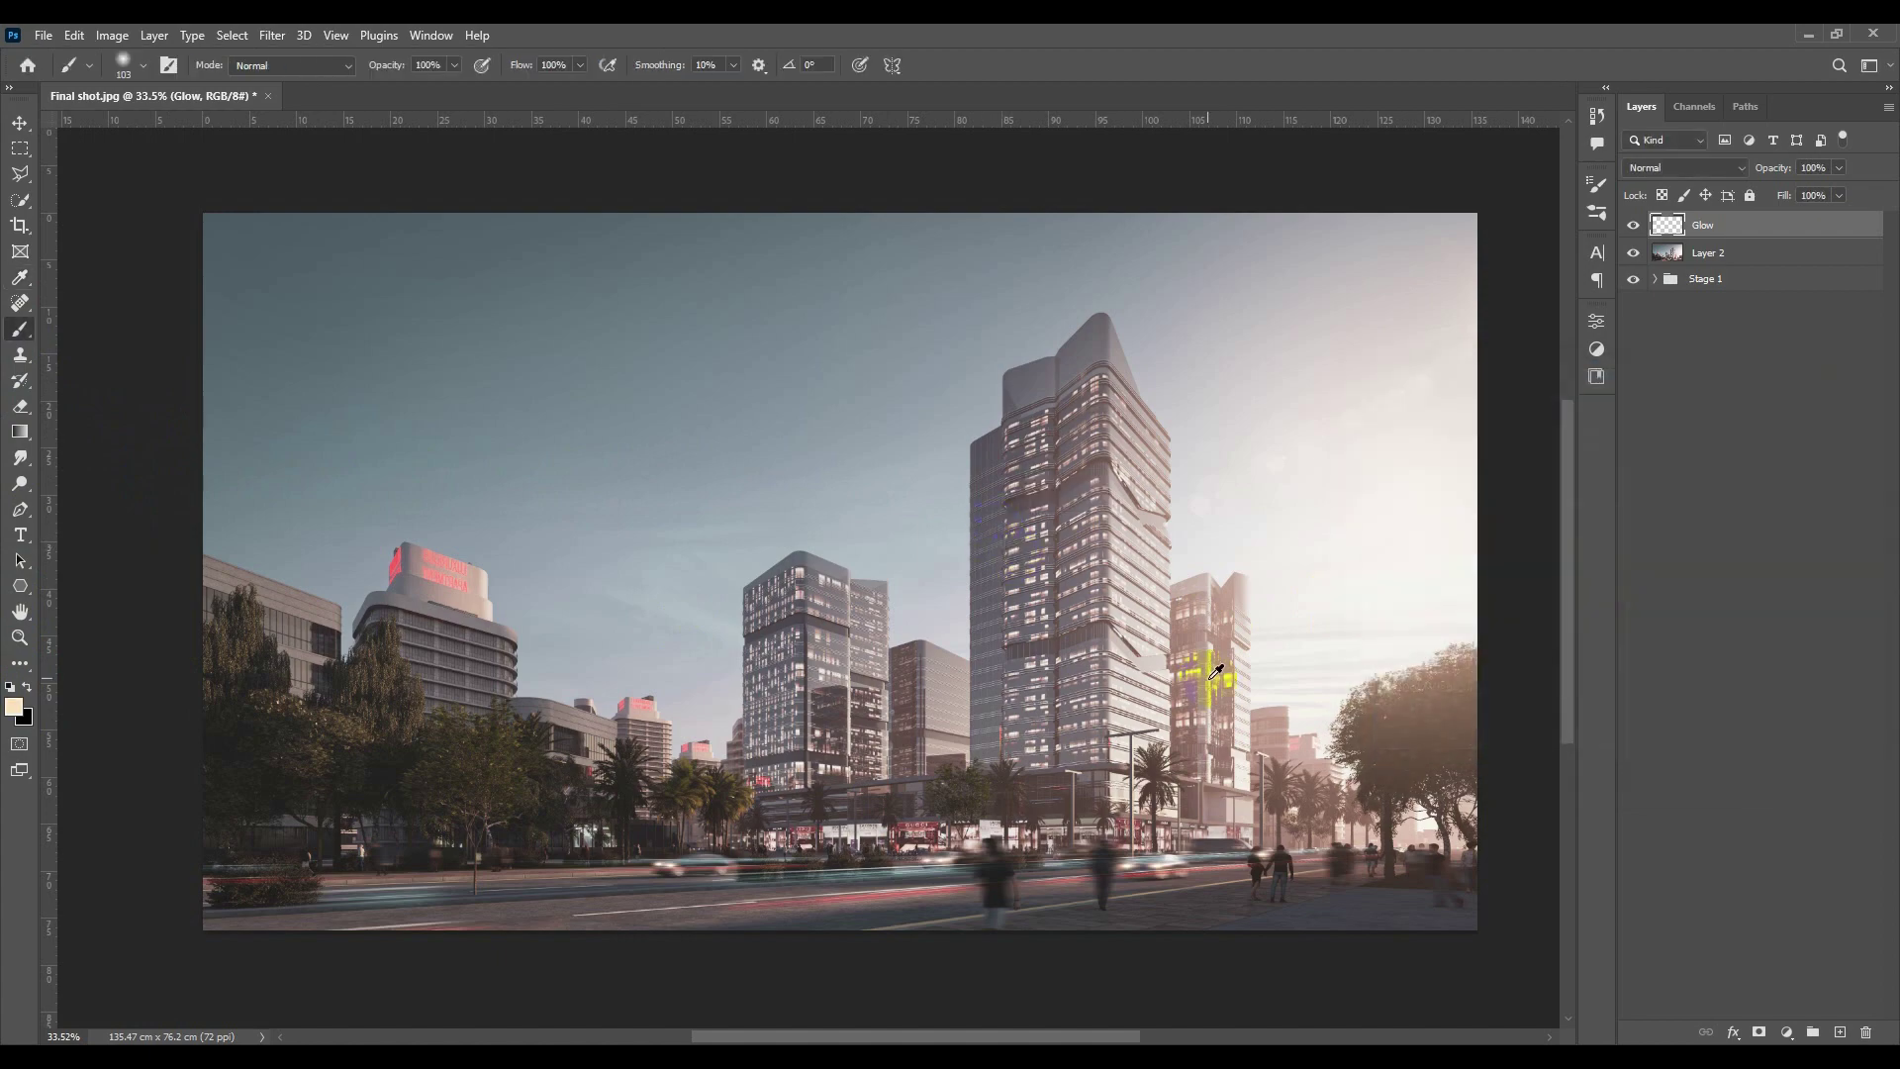
Paint soft vertical glow strokes with a smaller brush along the sunlit edges of the tower behind the tallest building.
scroll(1217, 672, up, 5)
alt+right_click(1251, 691)
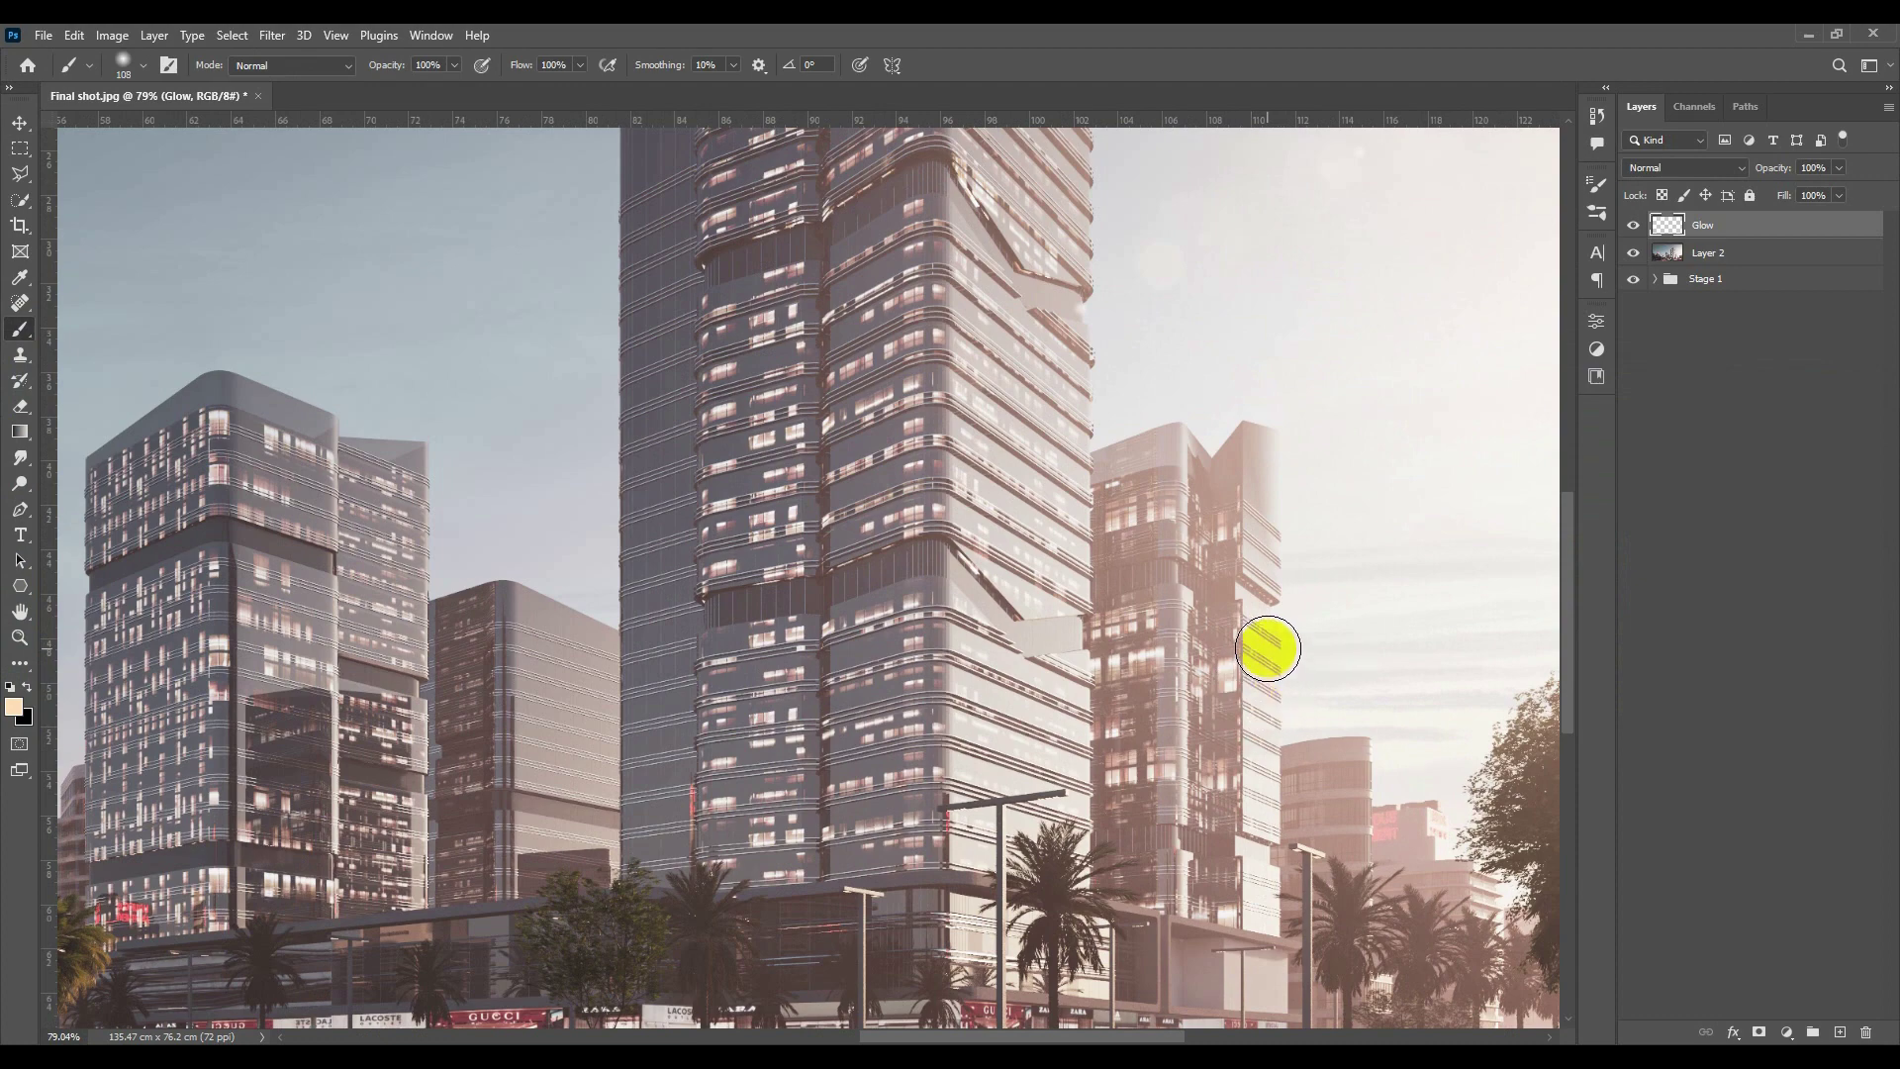
alt+right_click(1268, 648)
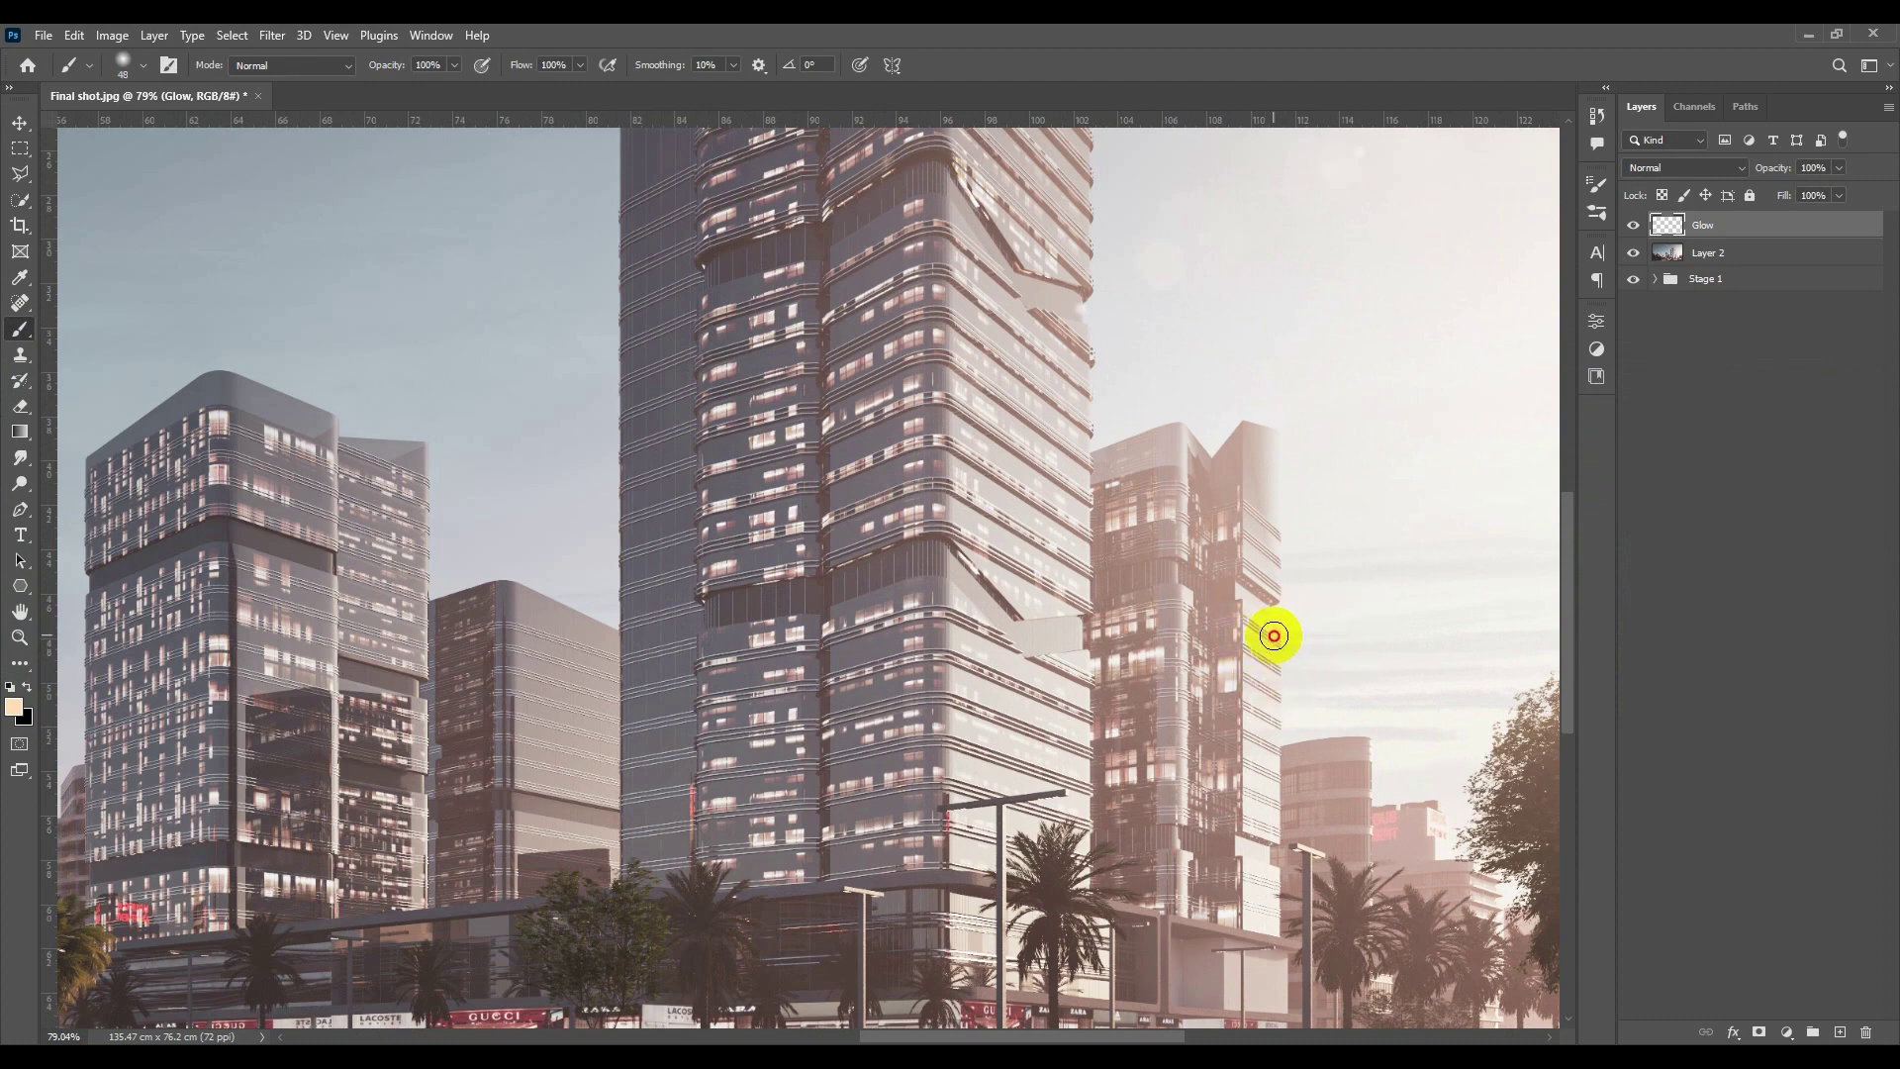
drag(1273, 635, 1264, 759)
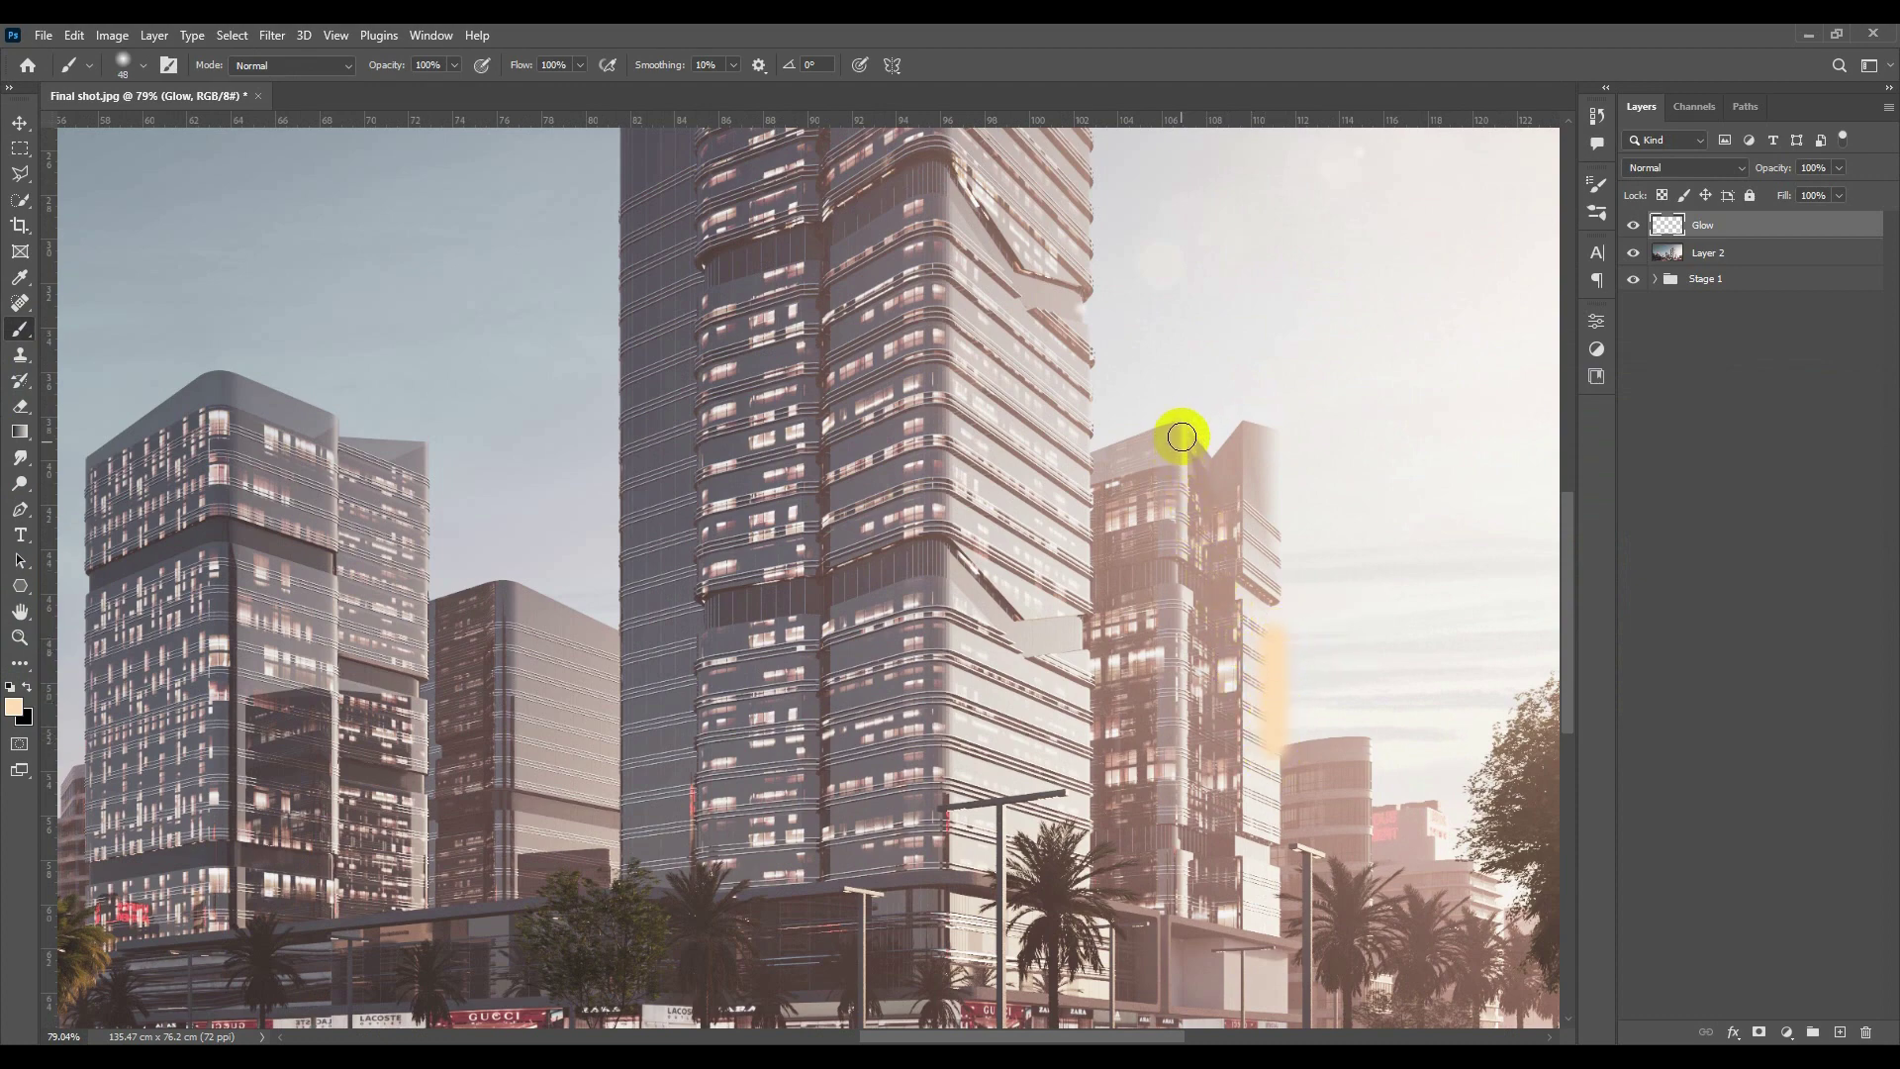
drag(1182, 437, 1180, 710)
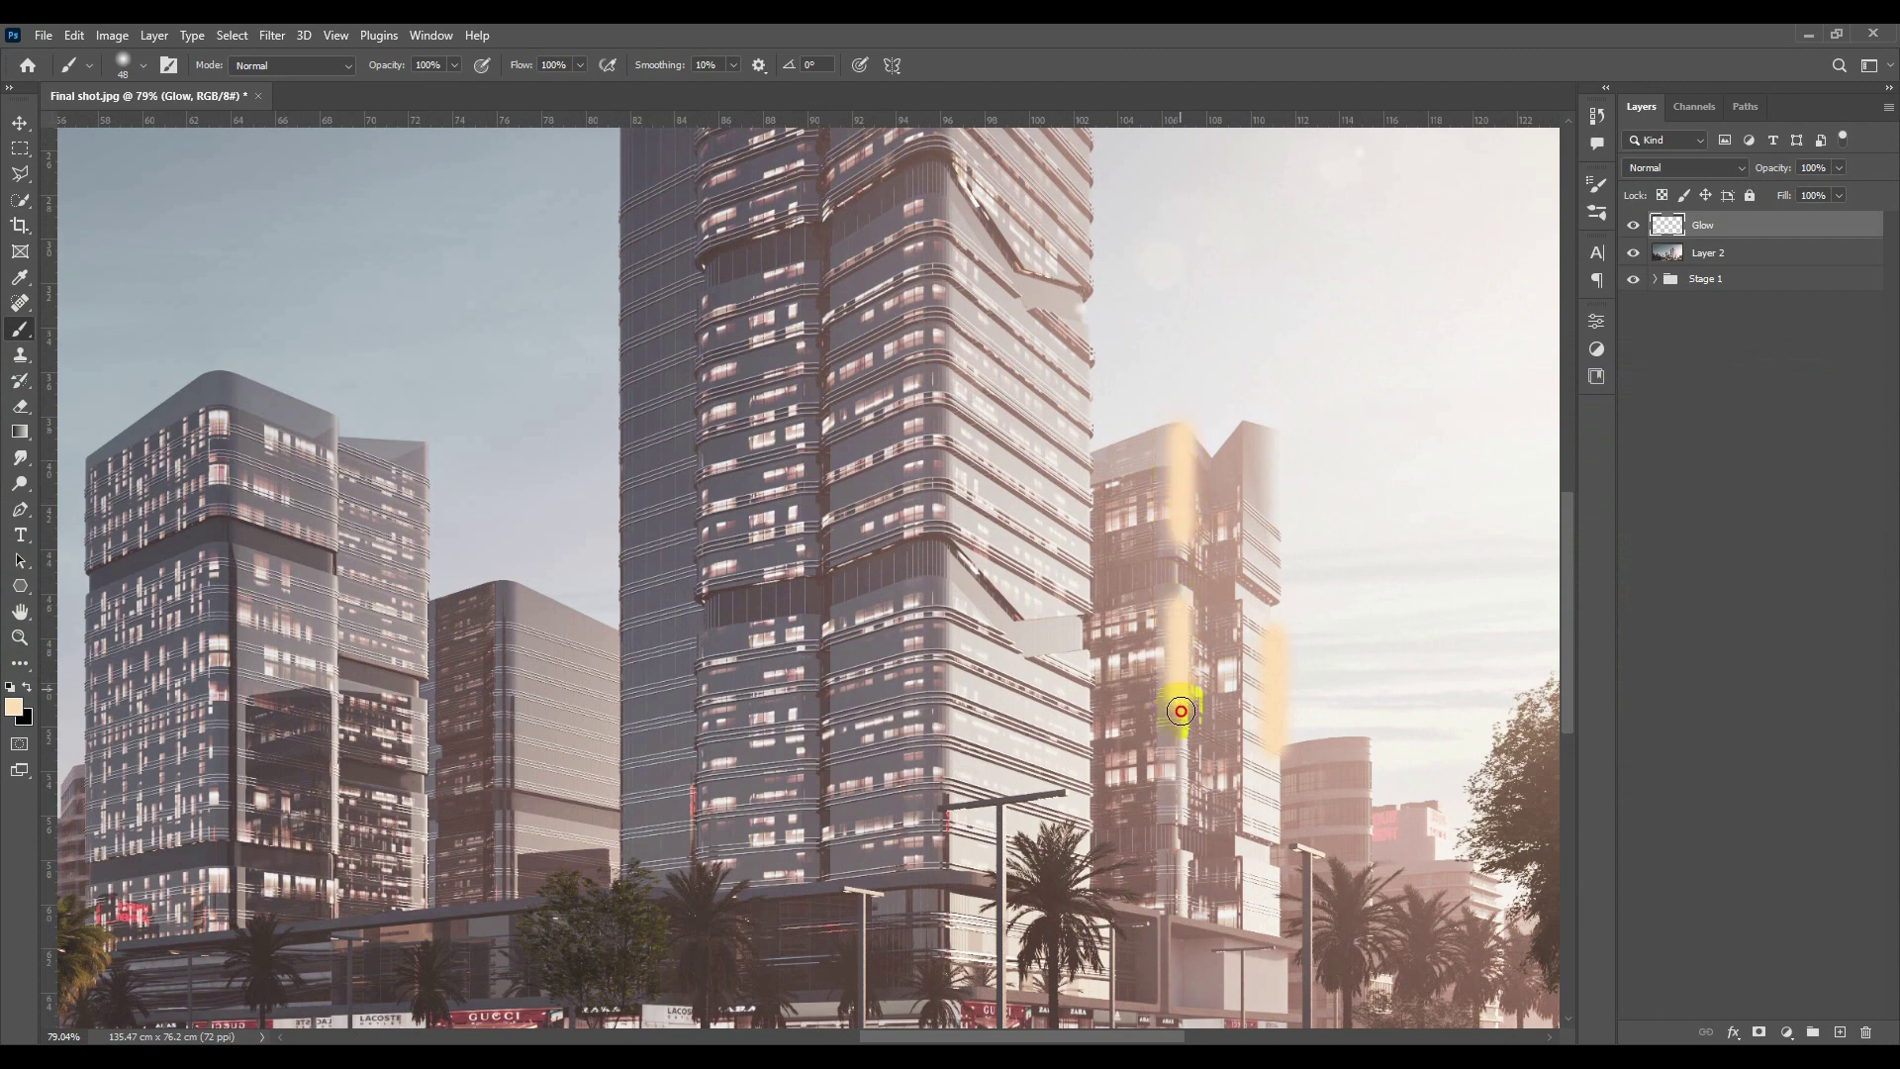
Paint soft glow patches down the sun-facing edge of the tallest tower on the Glow layer.
drag(1070, 577, 1049, 651)
scroll(1019, 604, up, 4)
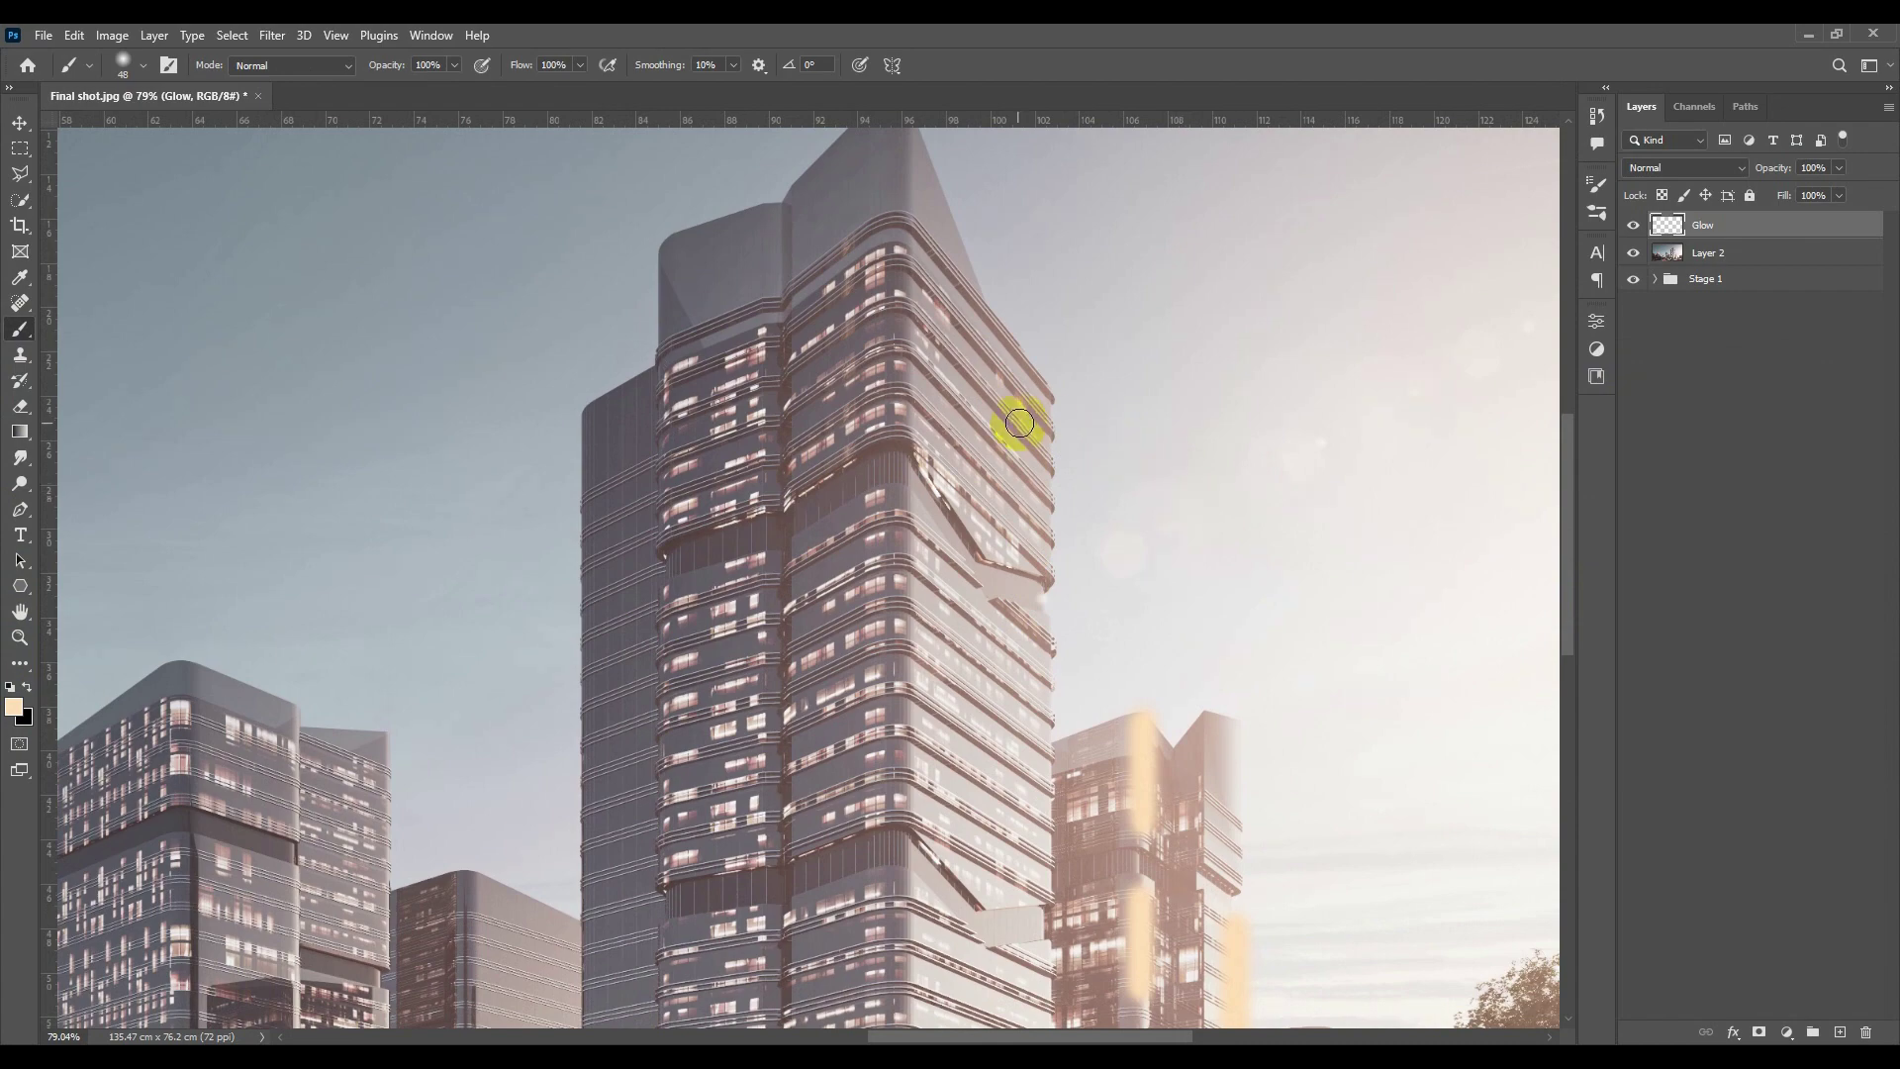
mouse_move(1045, 398)
mouse_down()
mouse_move(1046, 504)
mouse_move(1099, 472)
mouse_move(1106, 832)
mouse_up()
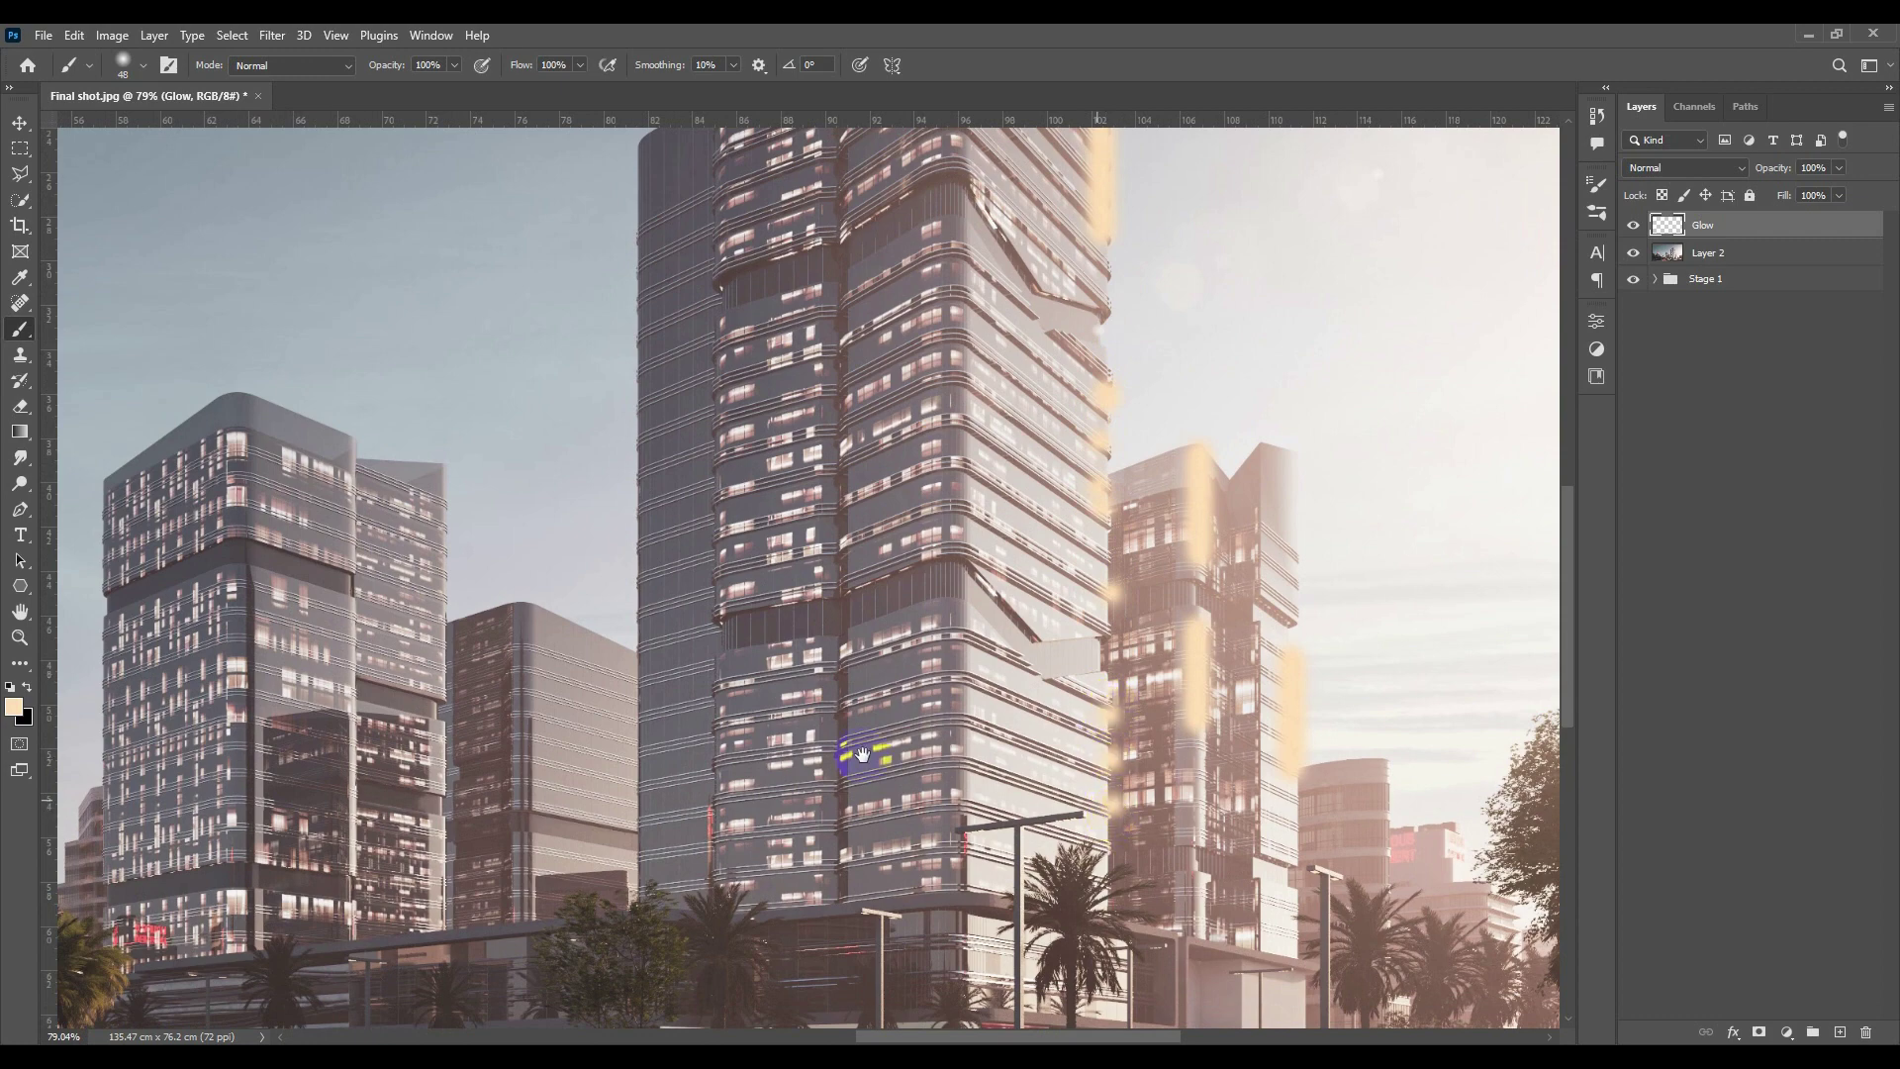
Paint glow along the upper sections of the mid-height tower's front corner, reducing the soft brush size for the narrower section.
drag(621, 653, 985, 558)
drag(720, 350, 715, 436)
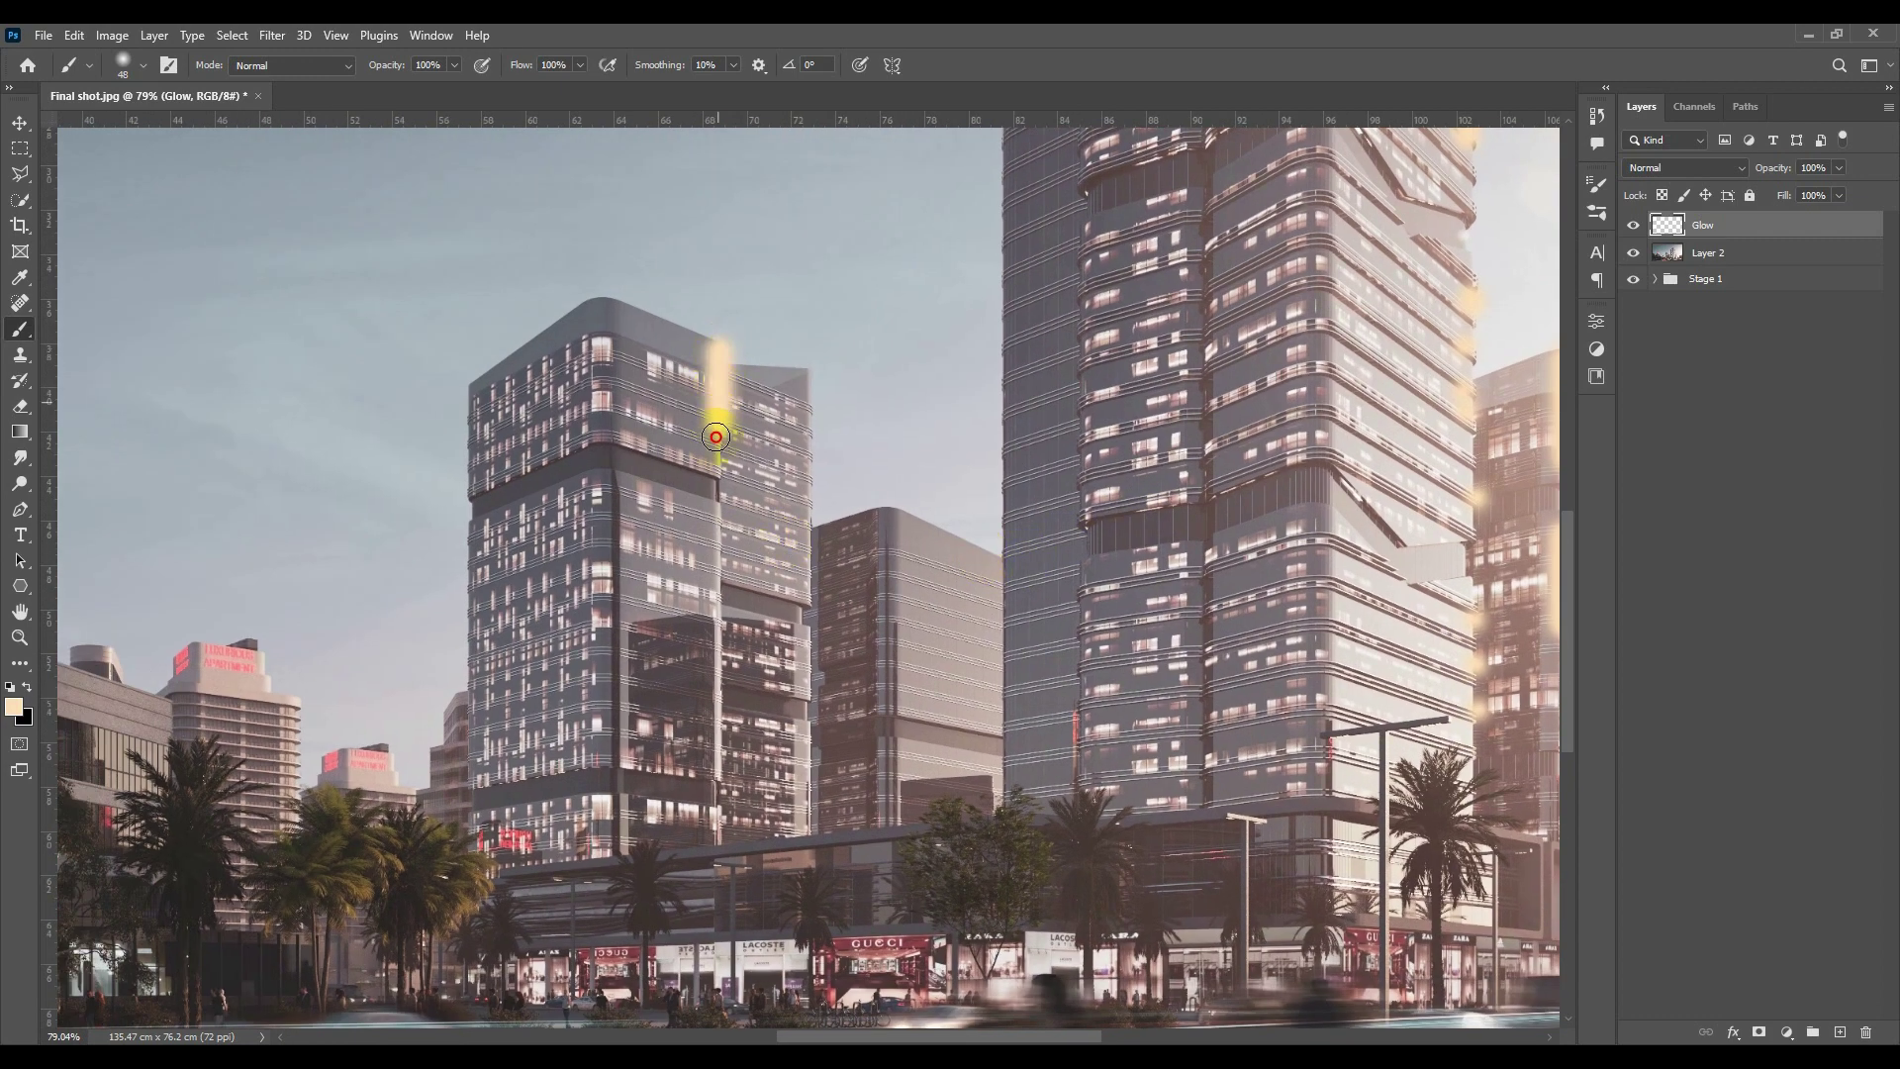
scroll(714, 524, up, 5)
drag(700, 531, 722, 517)
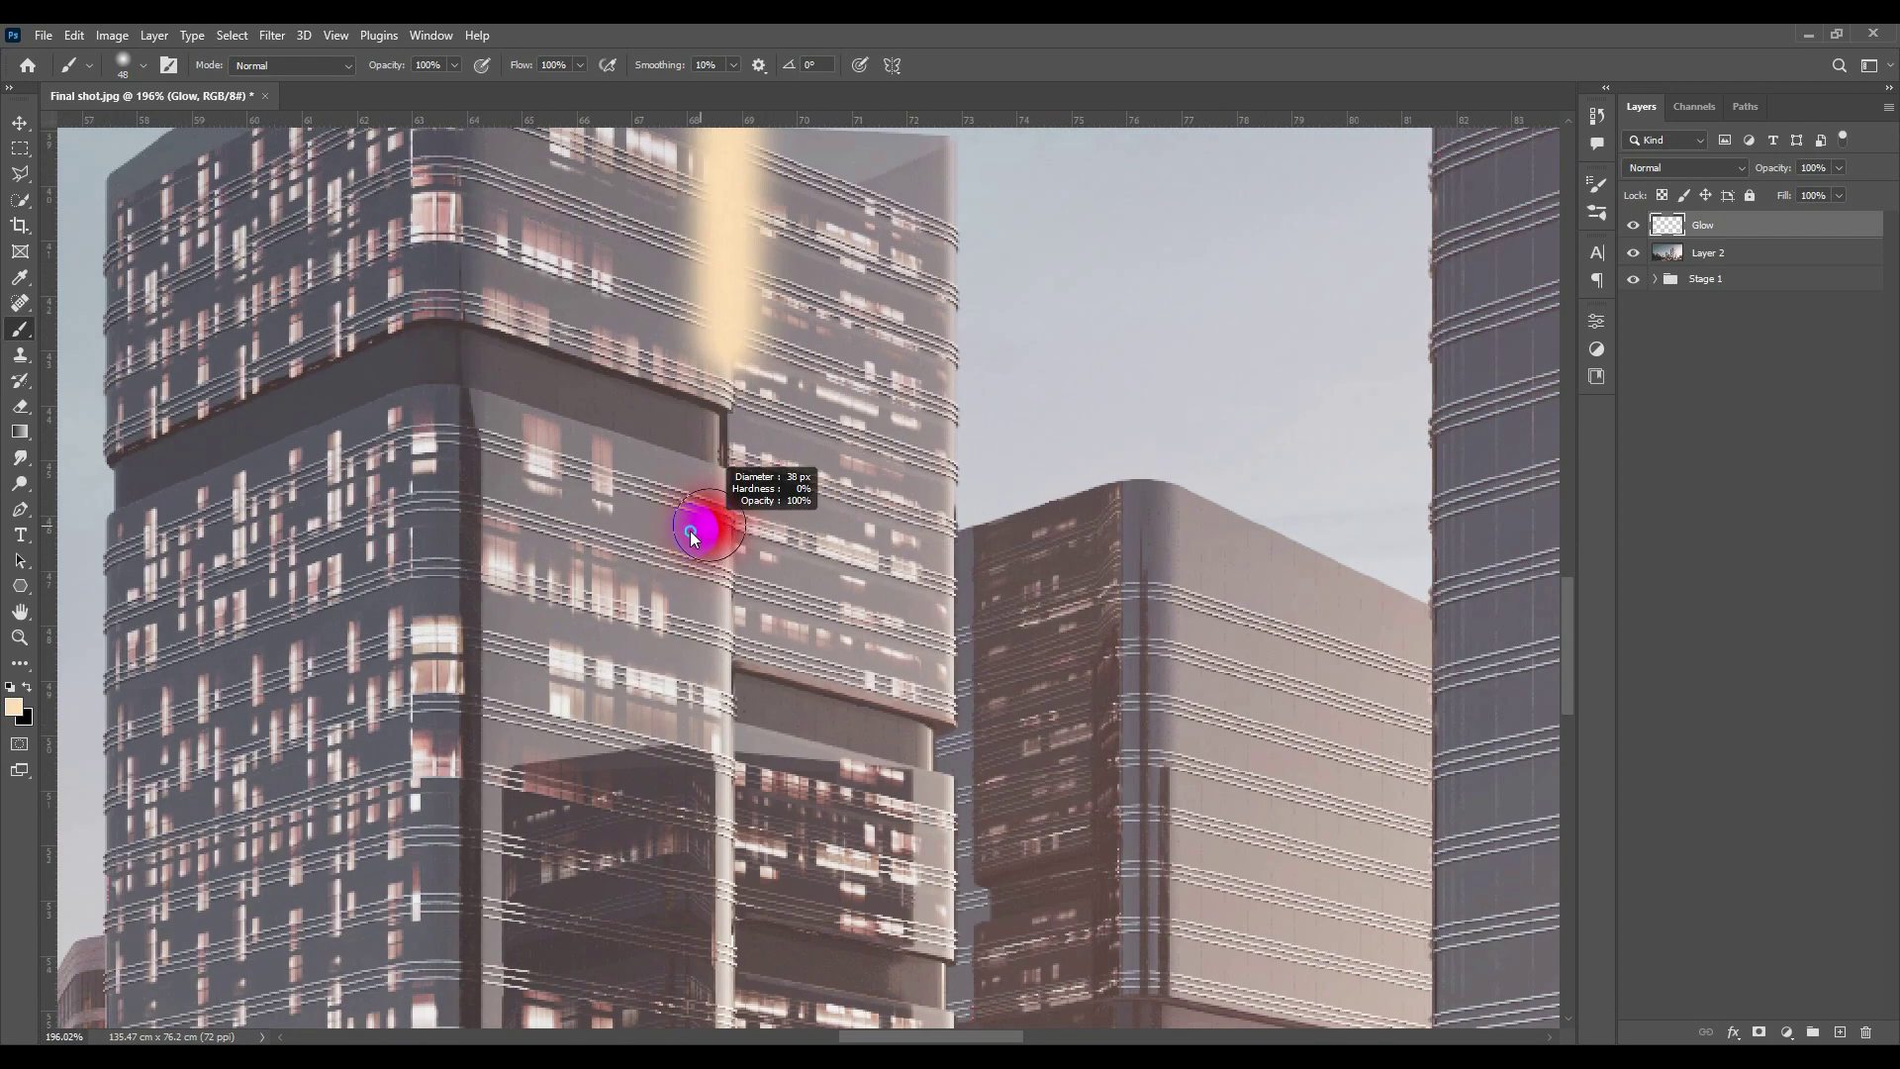
drag(728, 616, 745, 623)
drag(722, 466, 719, 733)
Paint glow down the mid-height tower's rear sun-facing edge and along the lower part of its front corner.
scroll(797, 651, down, 2)
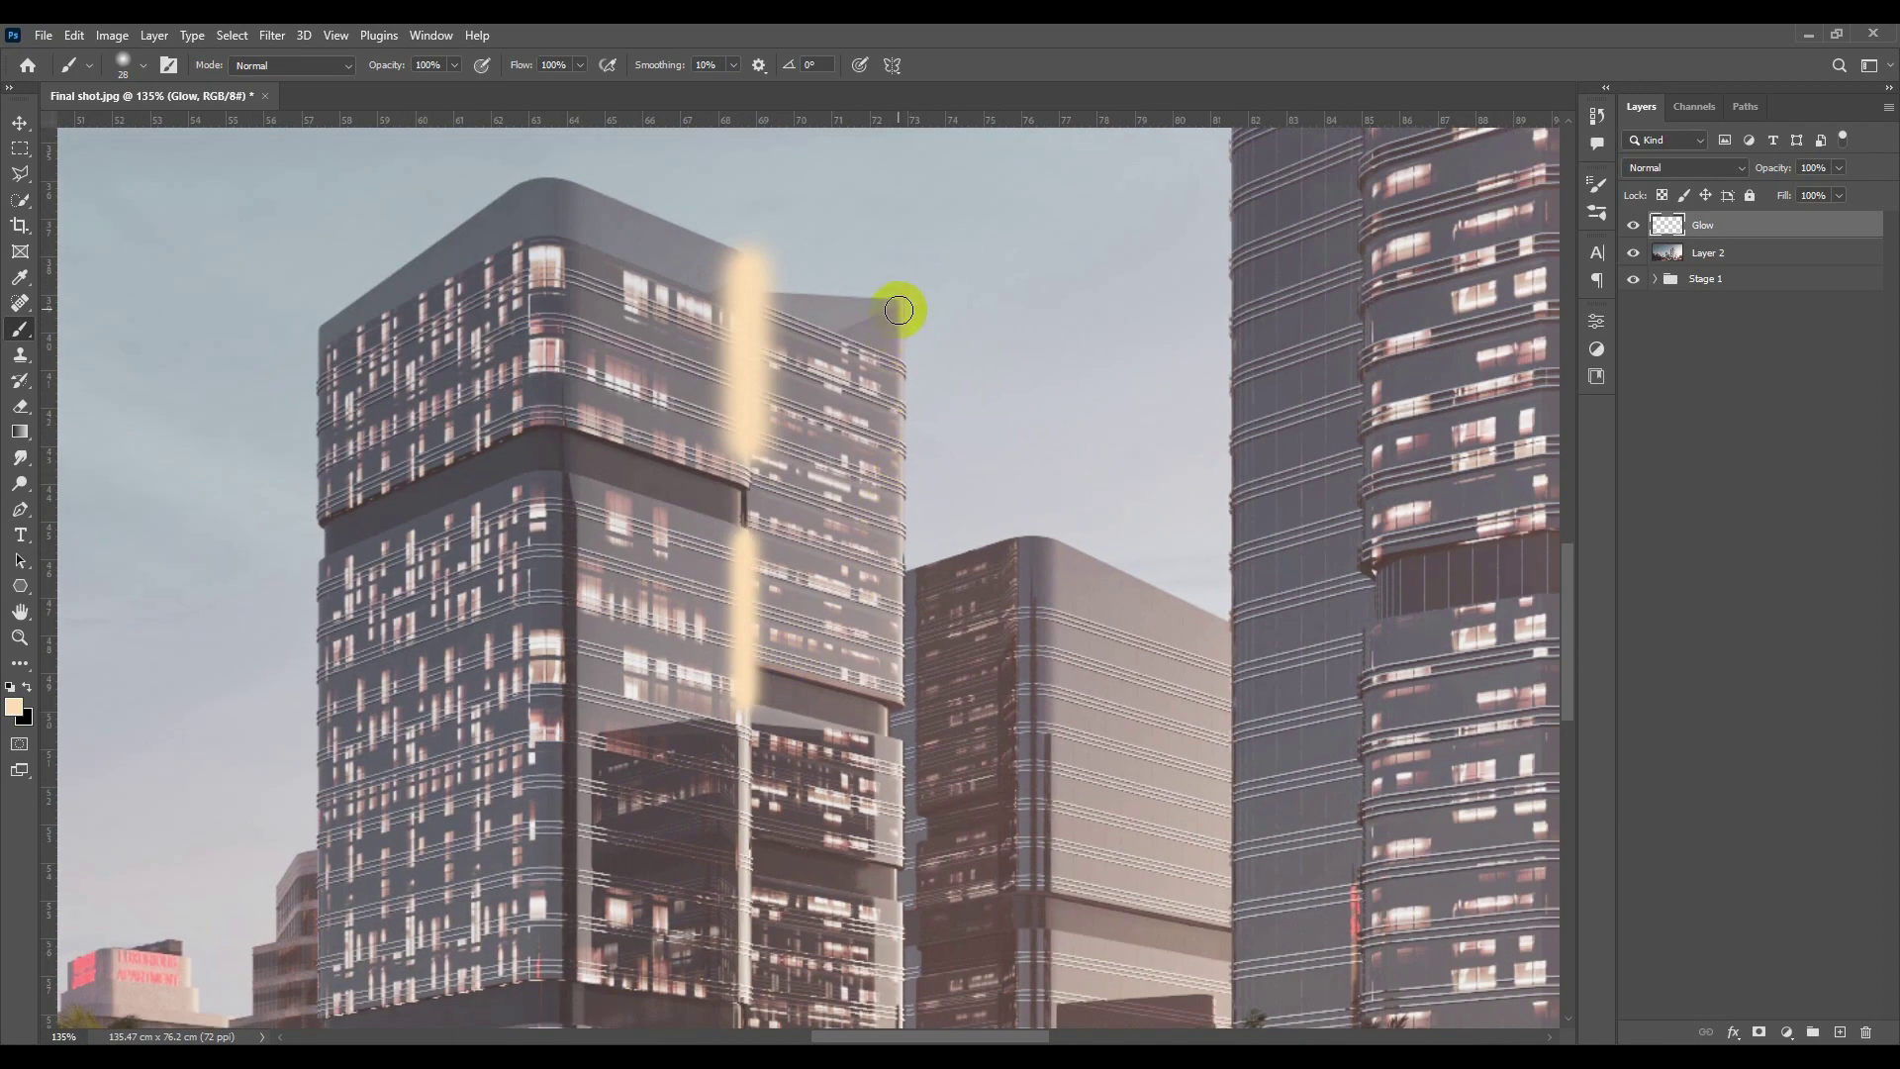
mouse_move(900, 306)
mouse_down()
mouse_move(897, 689)
mouse_move(945, 270)
mouse_up()
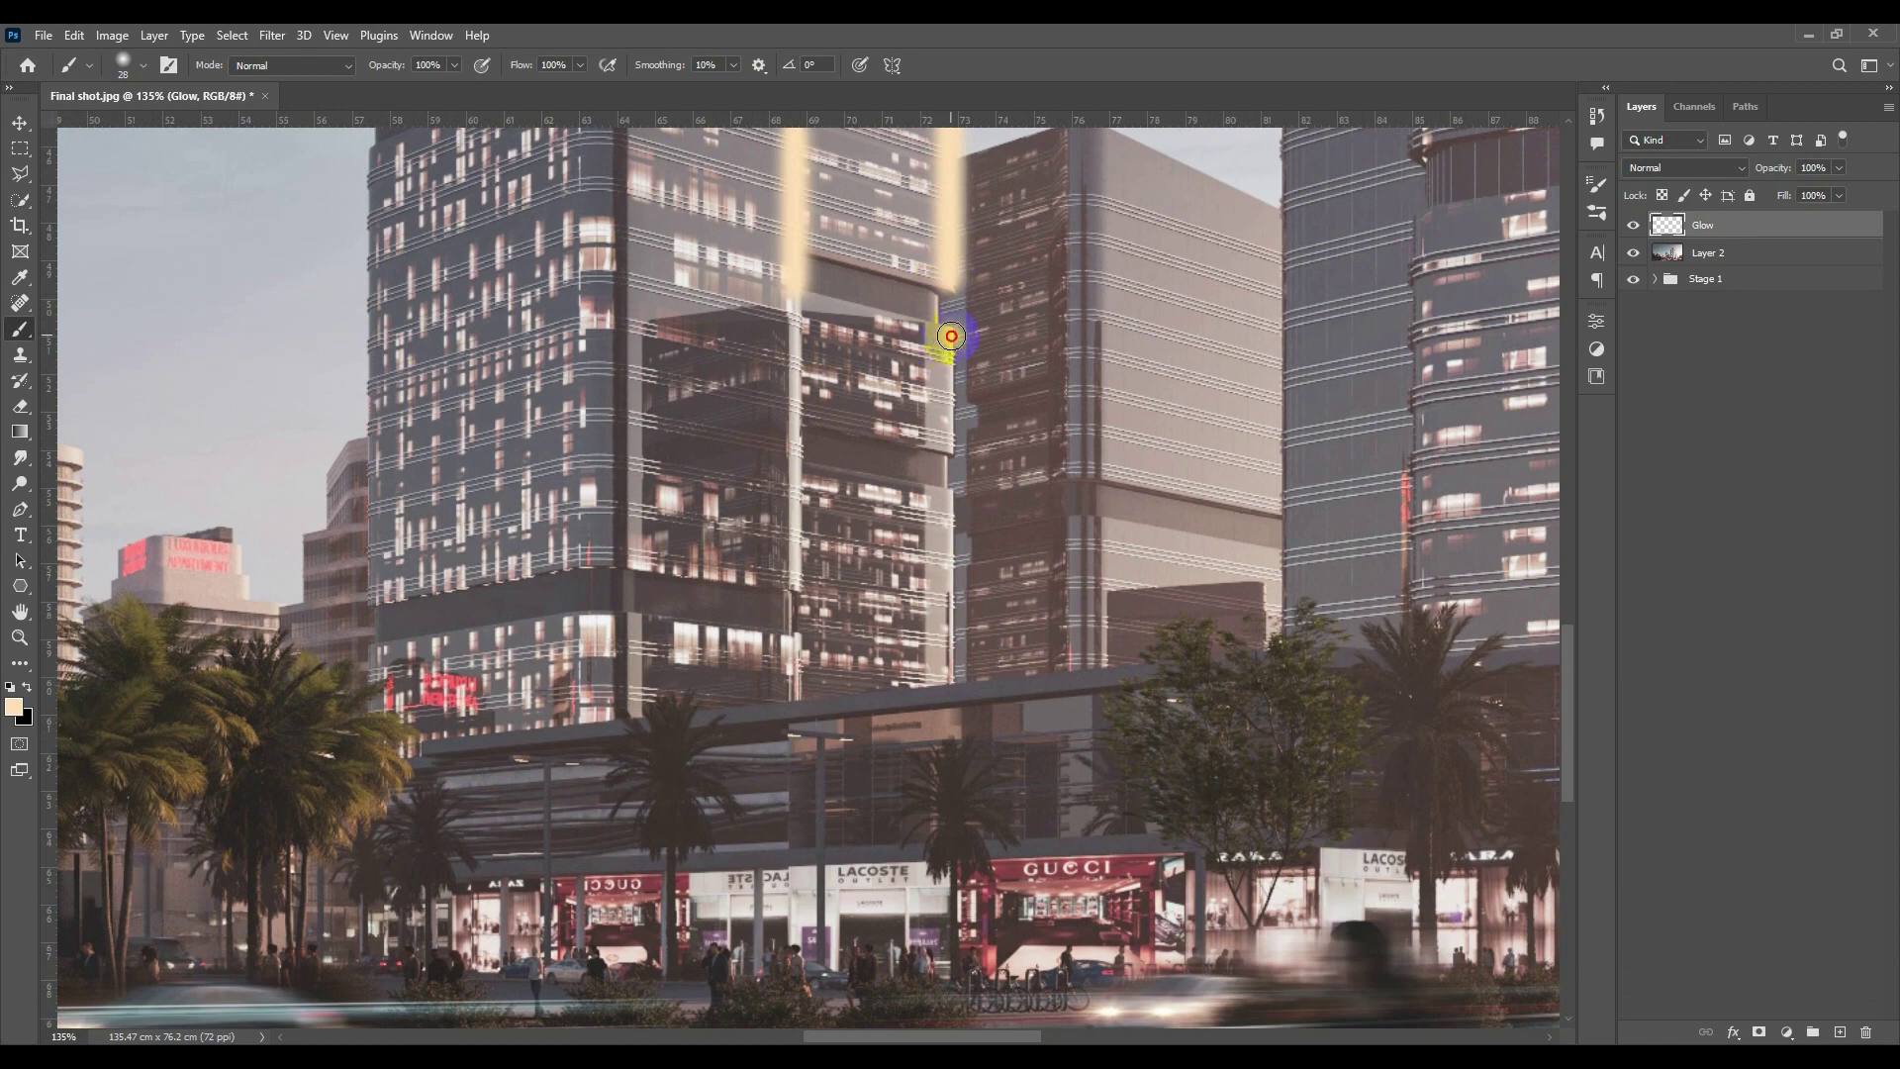
drag(952, 336, 951, 448)
drag(951, 538, 952, 691)
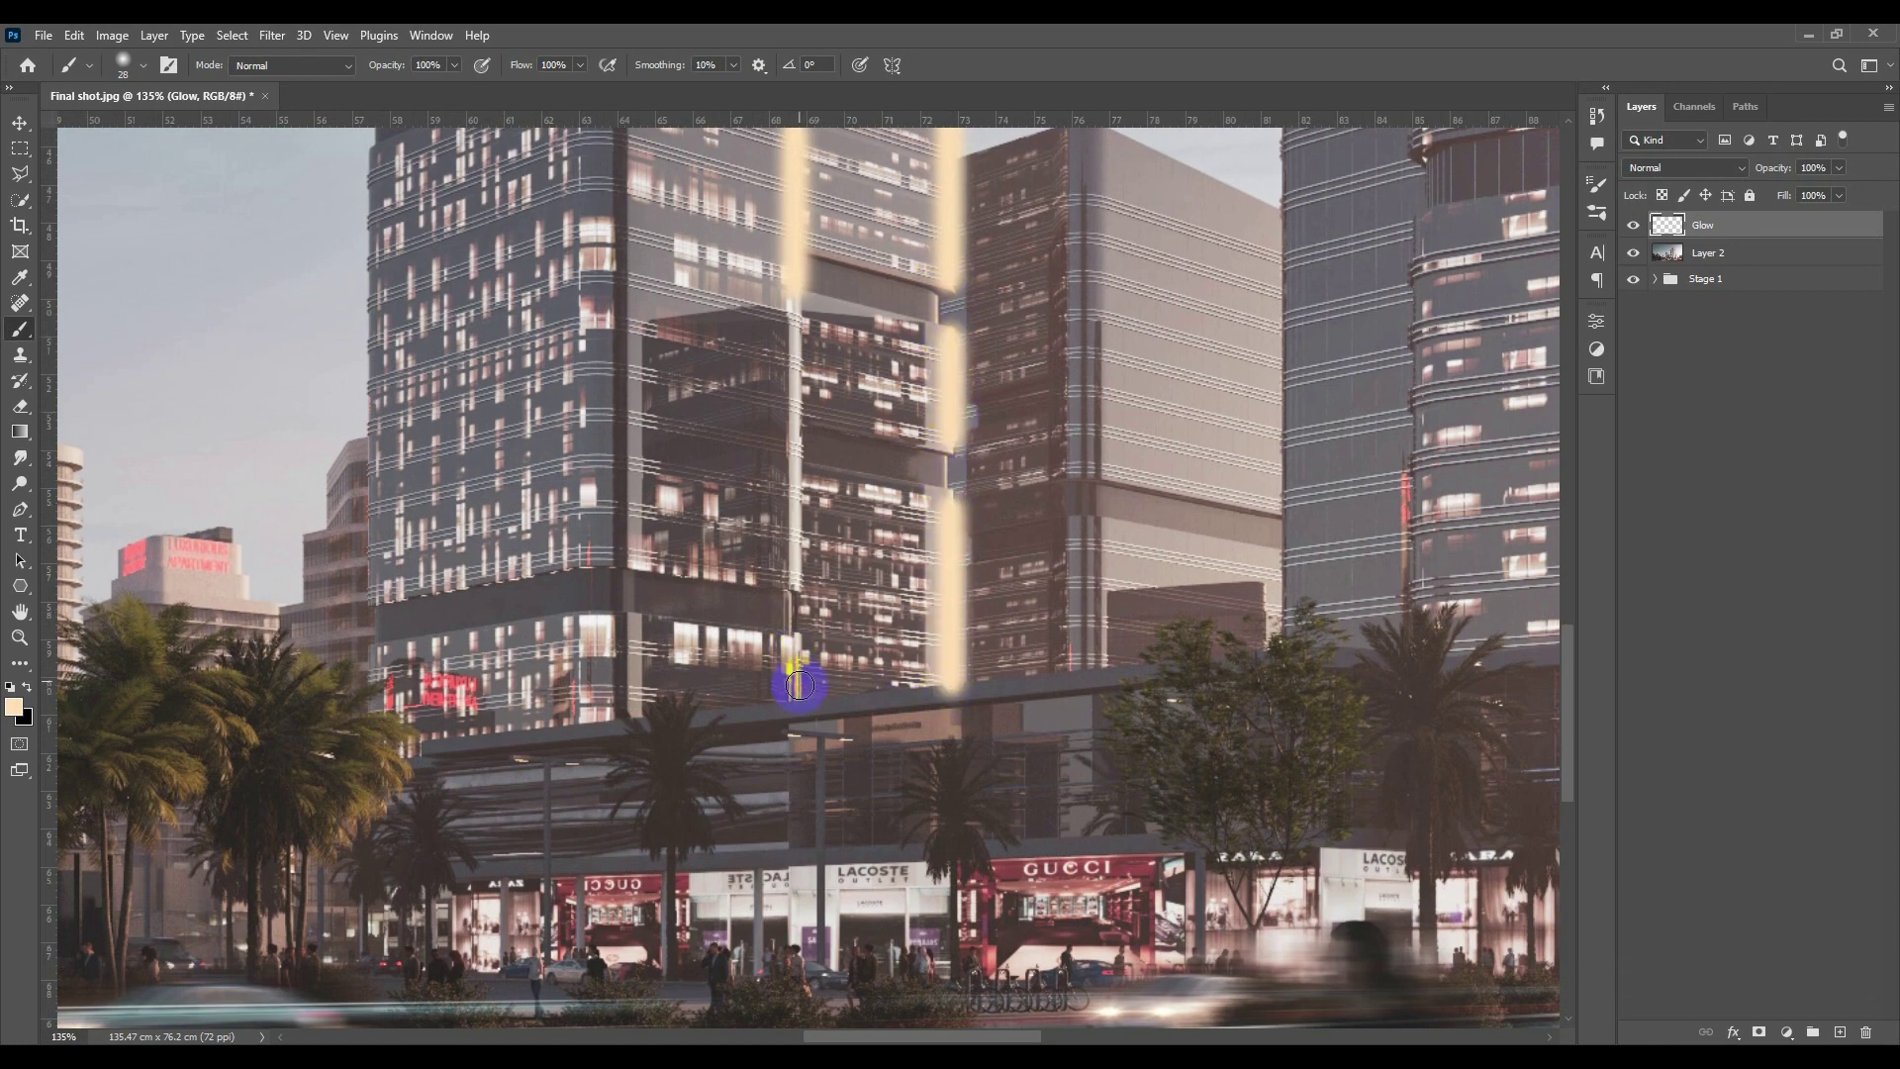
drag(799, 685, 798, 302)
Paint soft glow spots with a larger brush on the sun-facing edges of the apartment blocks and low building.
scroll(830, 336, down, 5)
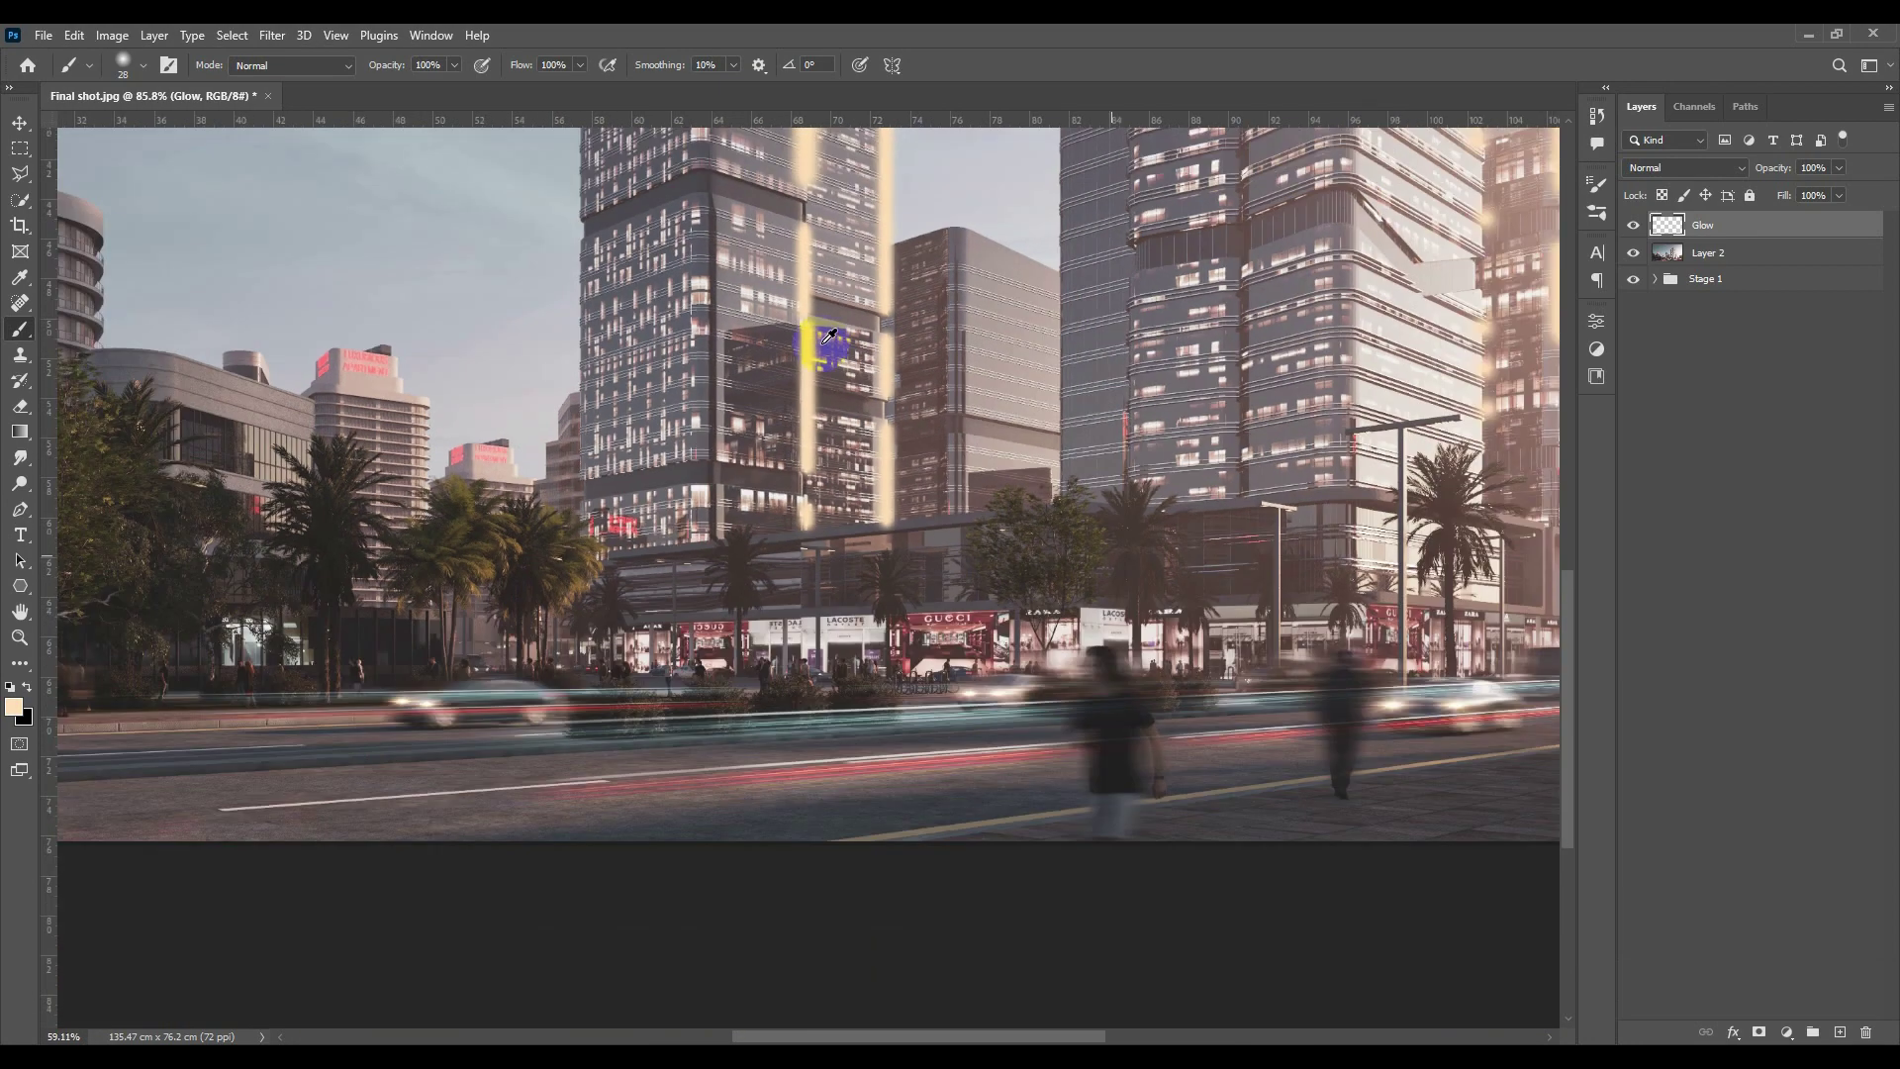
scroll(829, 337, down, 5)
scroll(831, 359, up, 5)
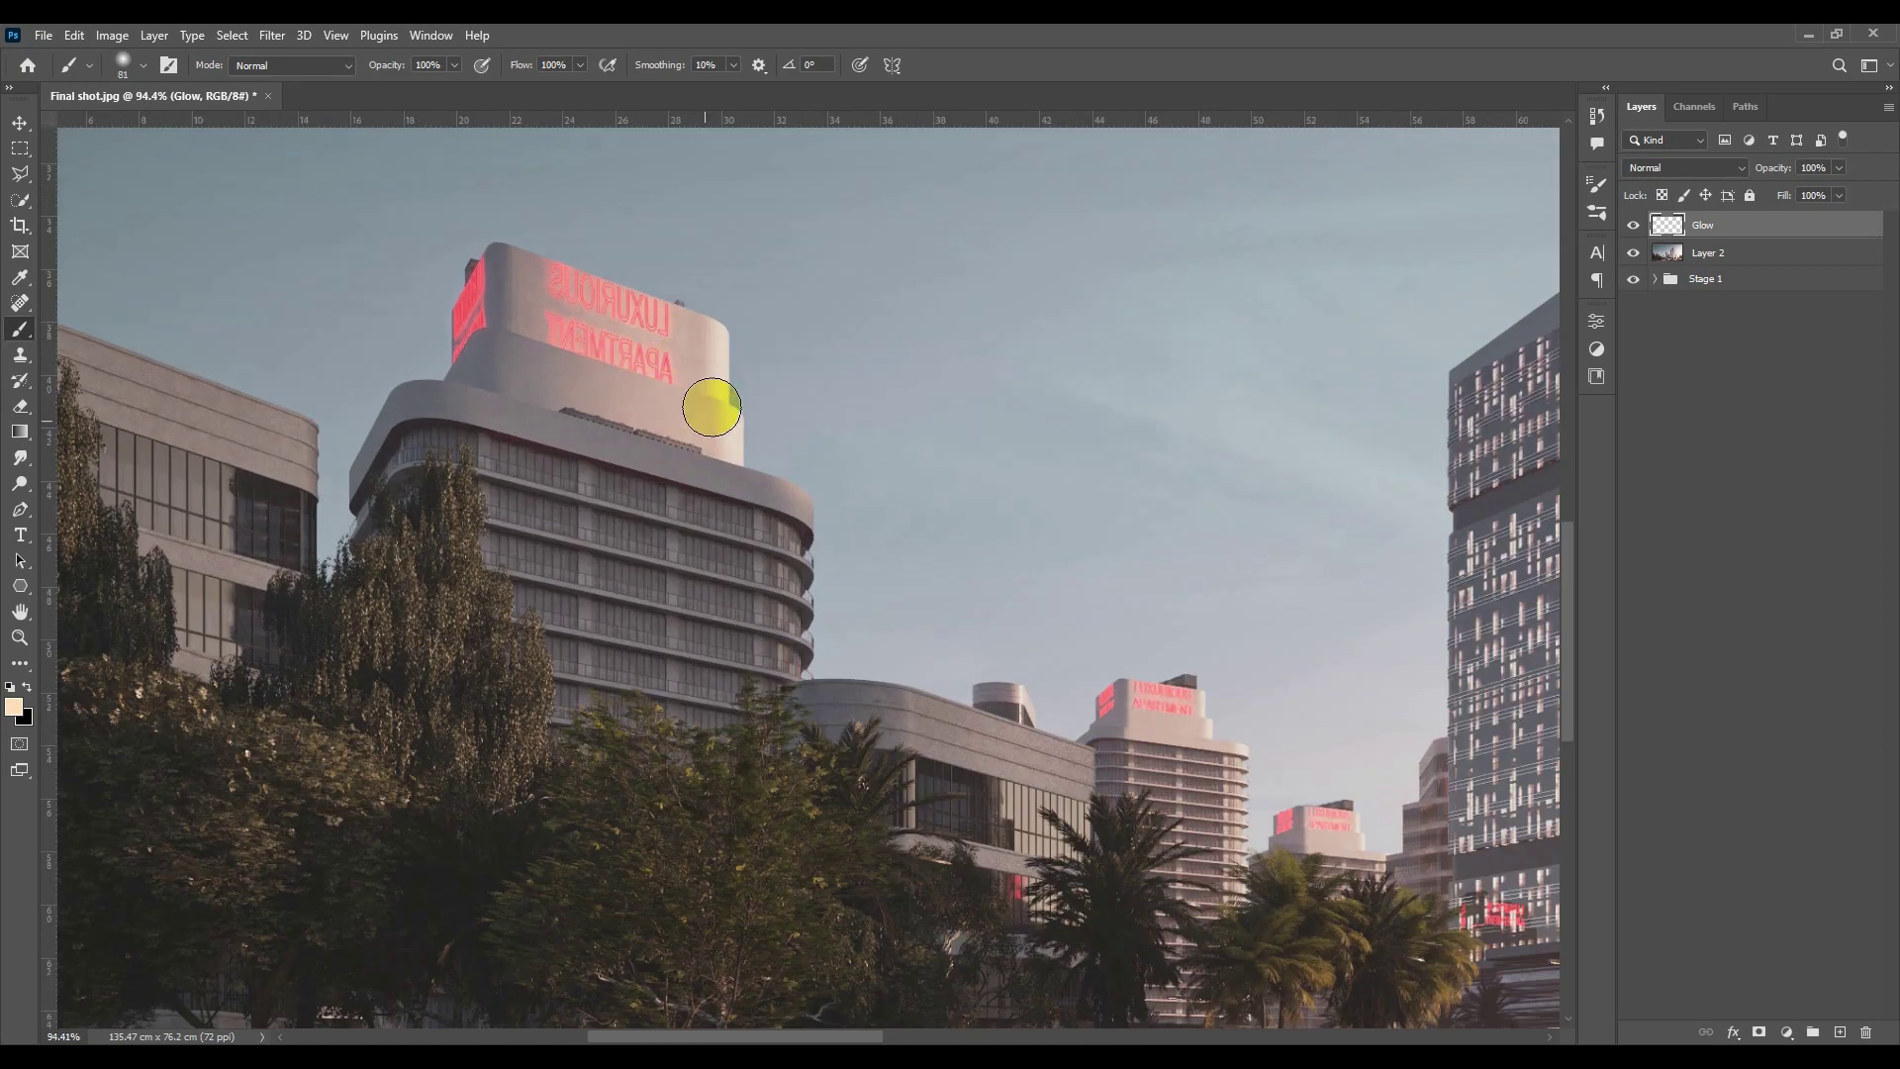
drag(713, 307, 747, 470)
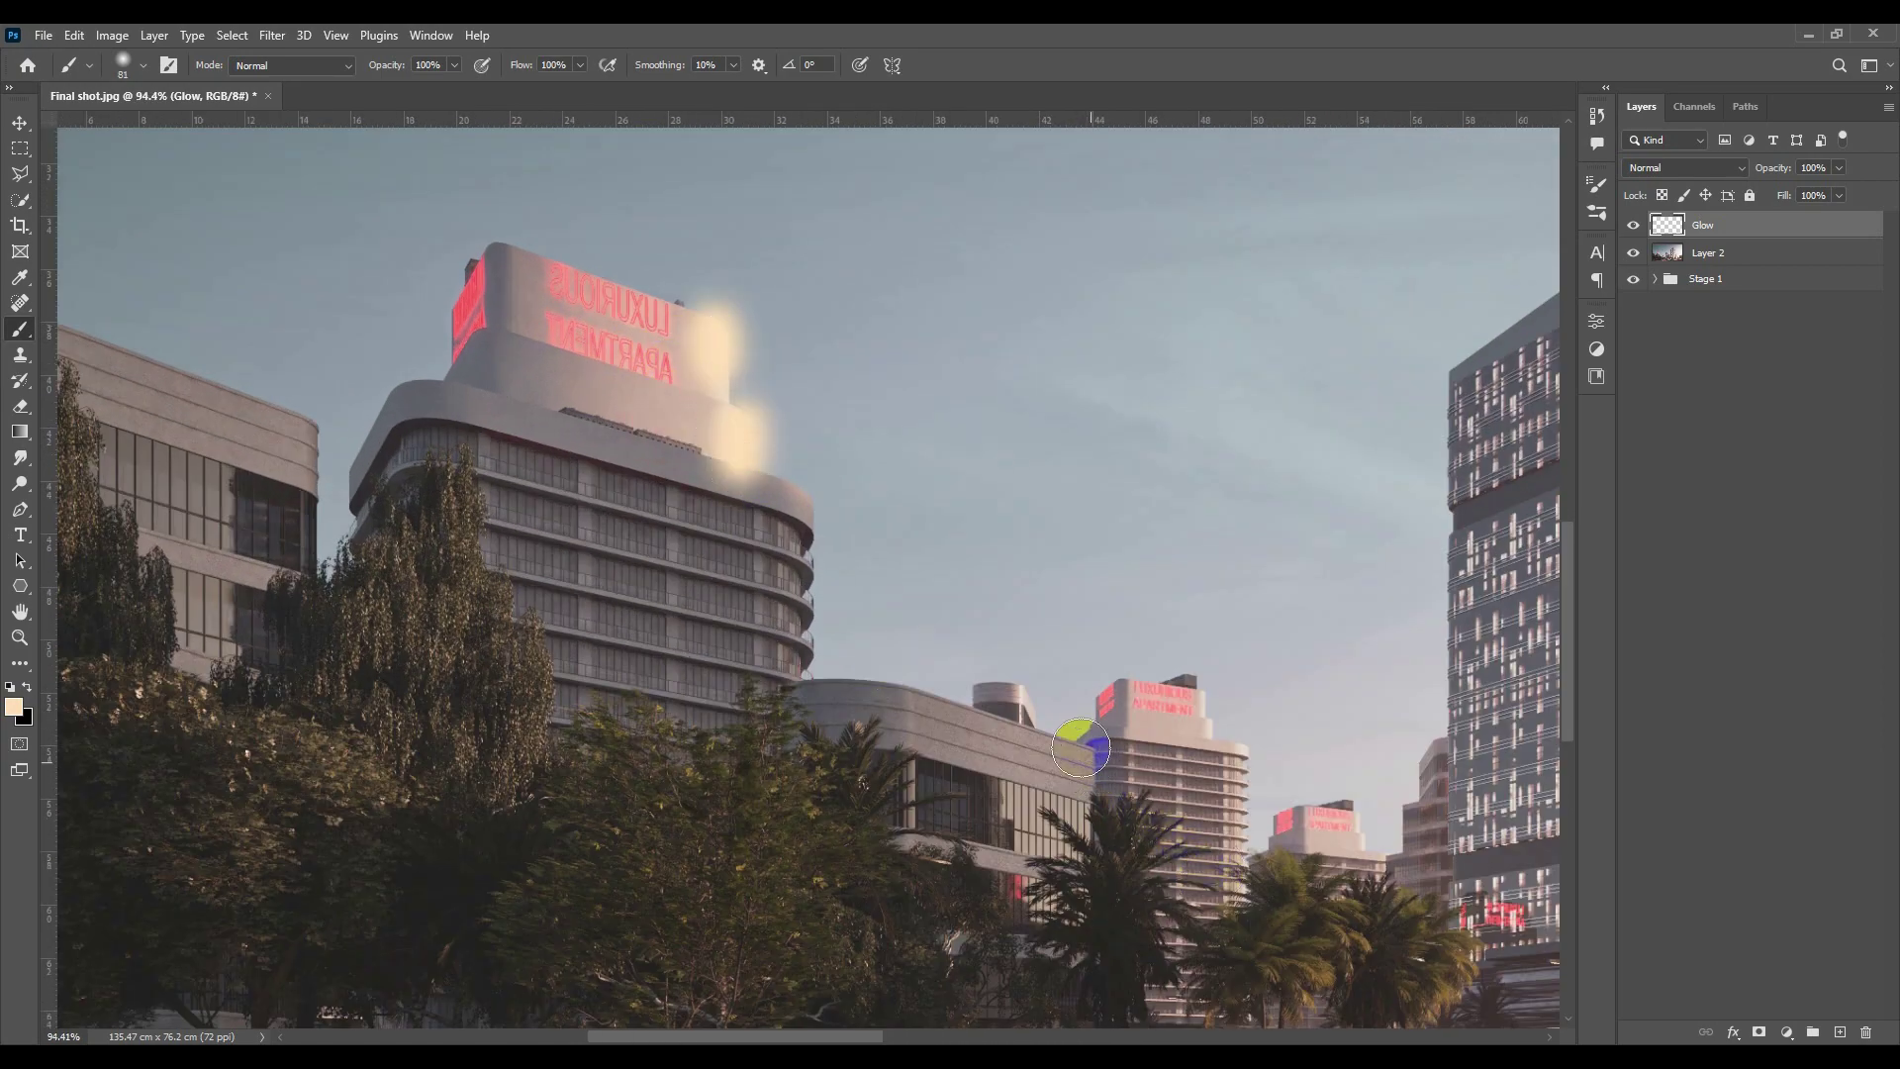
click(1020, 698)
mouse_move(1216, 722)
mouse_down()
mouse_move(1242, 761)
mouse_move(1249, 875)
mouse_up()
drag(1362, 844, 1363, 890)
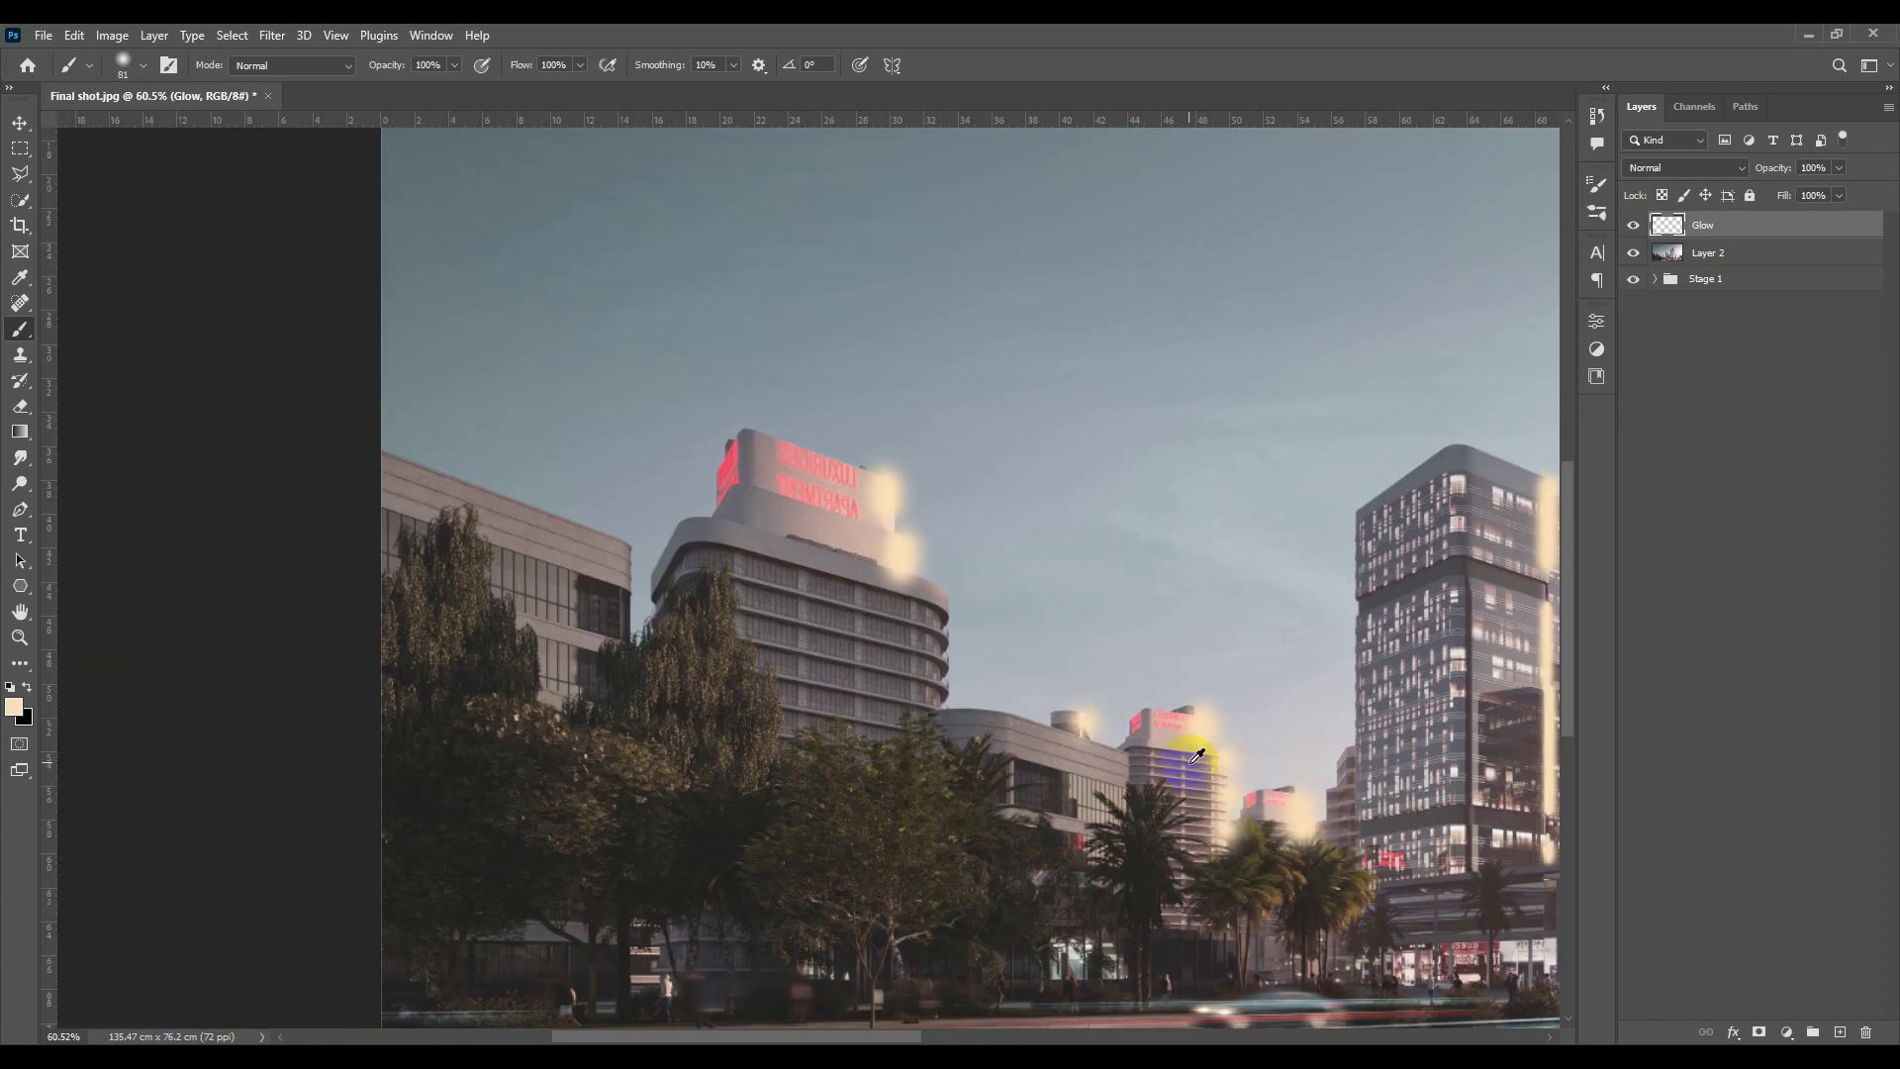
Set the Glow layer's blend mode to Screen and lower its opacity to 32%.
scroll(1356, 792, down, 5)
drag(1349, 716, 805, 676)
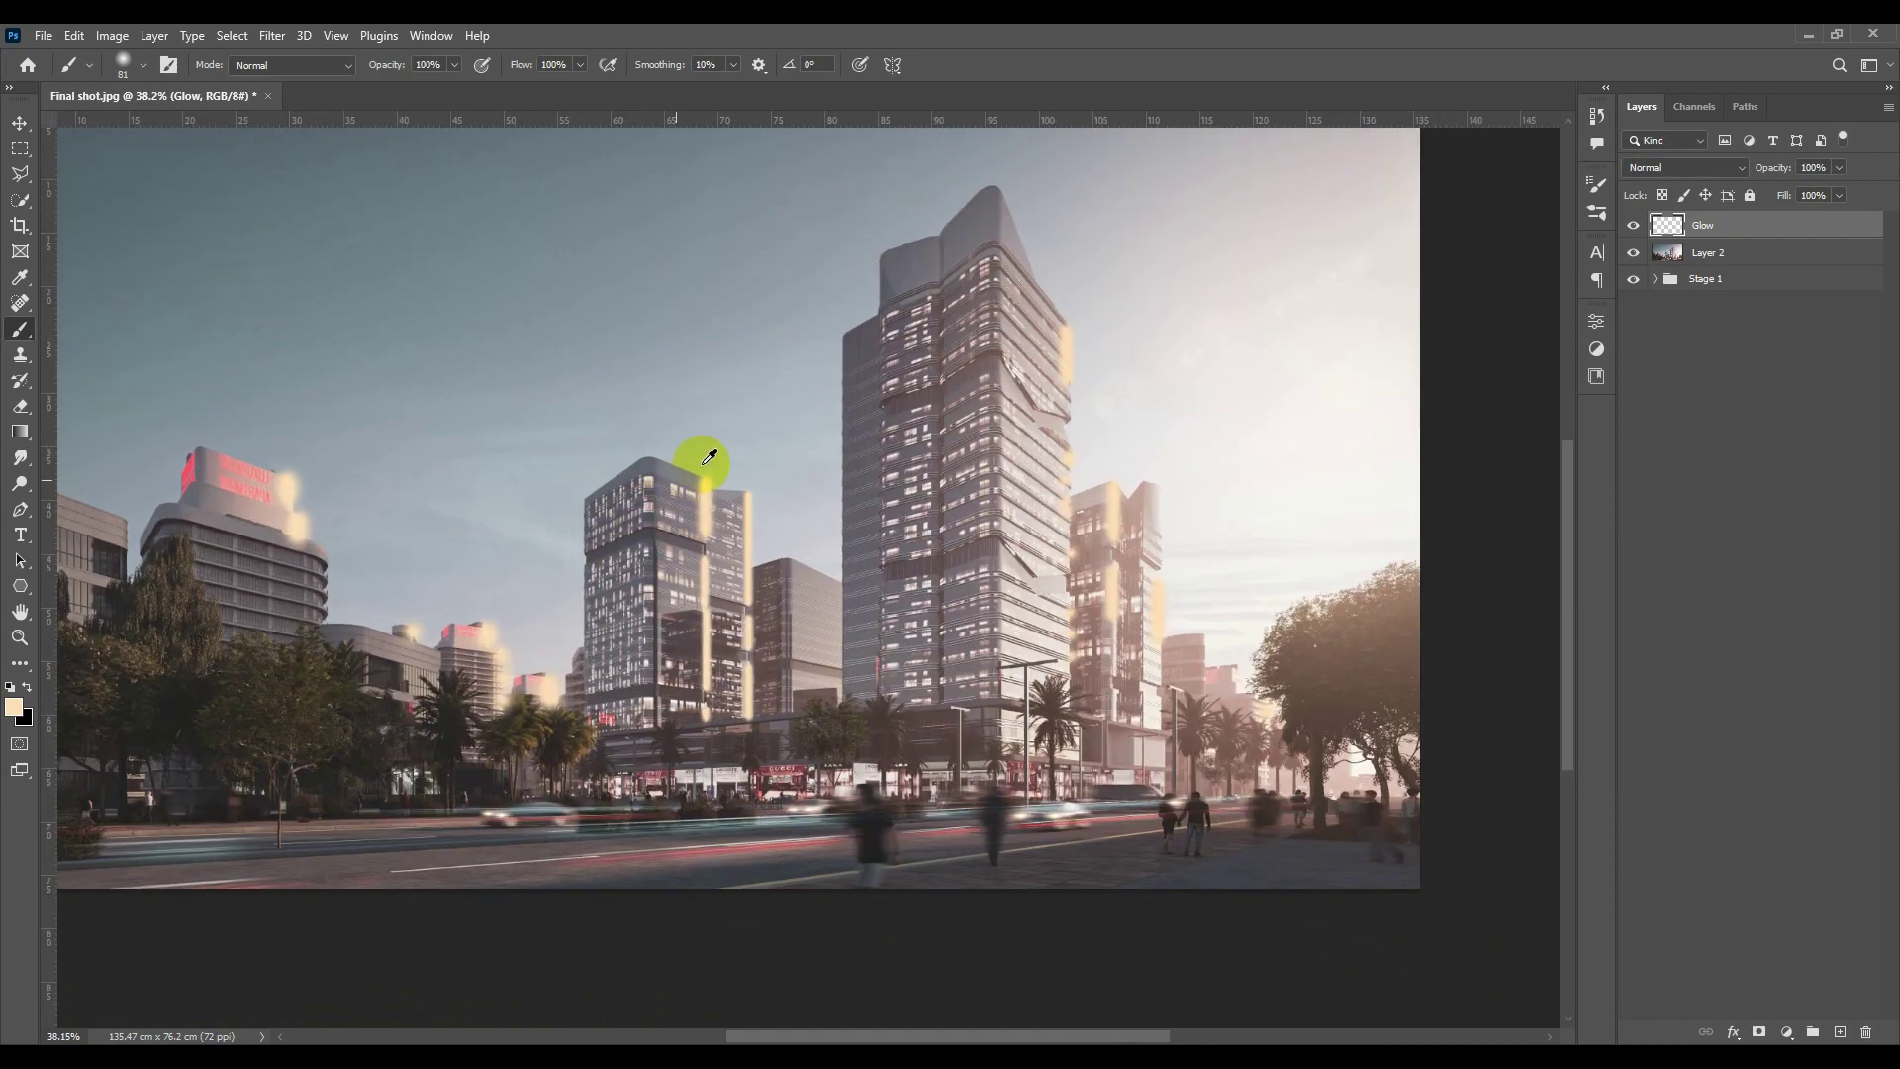
scroll(835, 535, up, 3)
click(1687, 167)
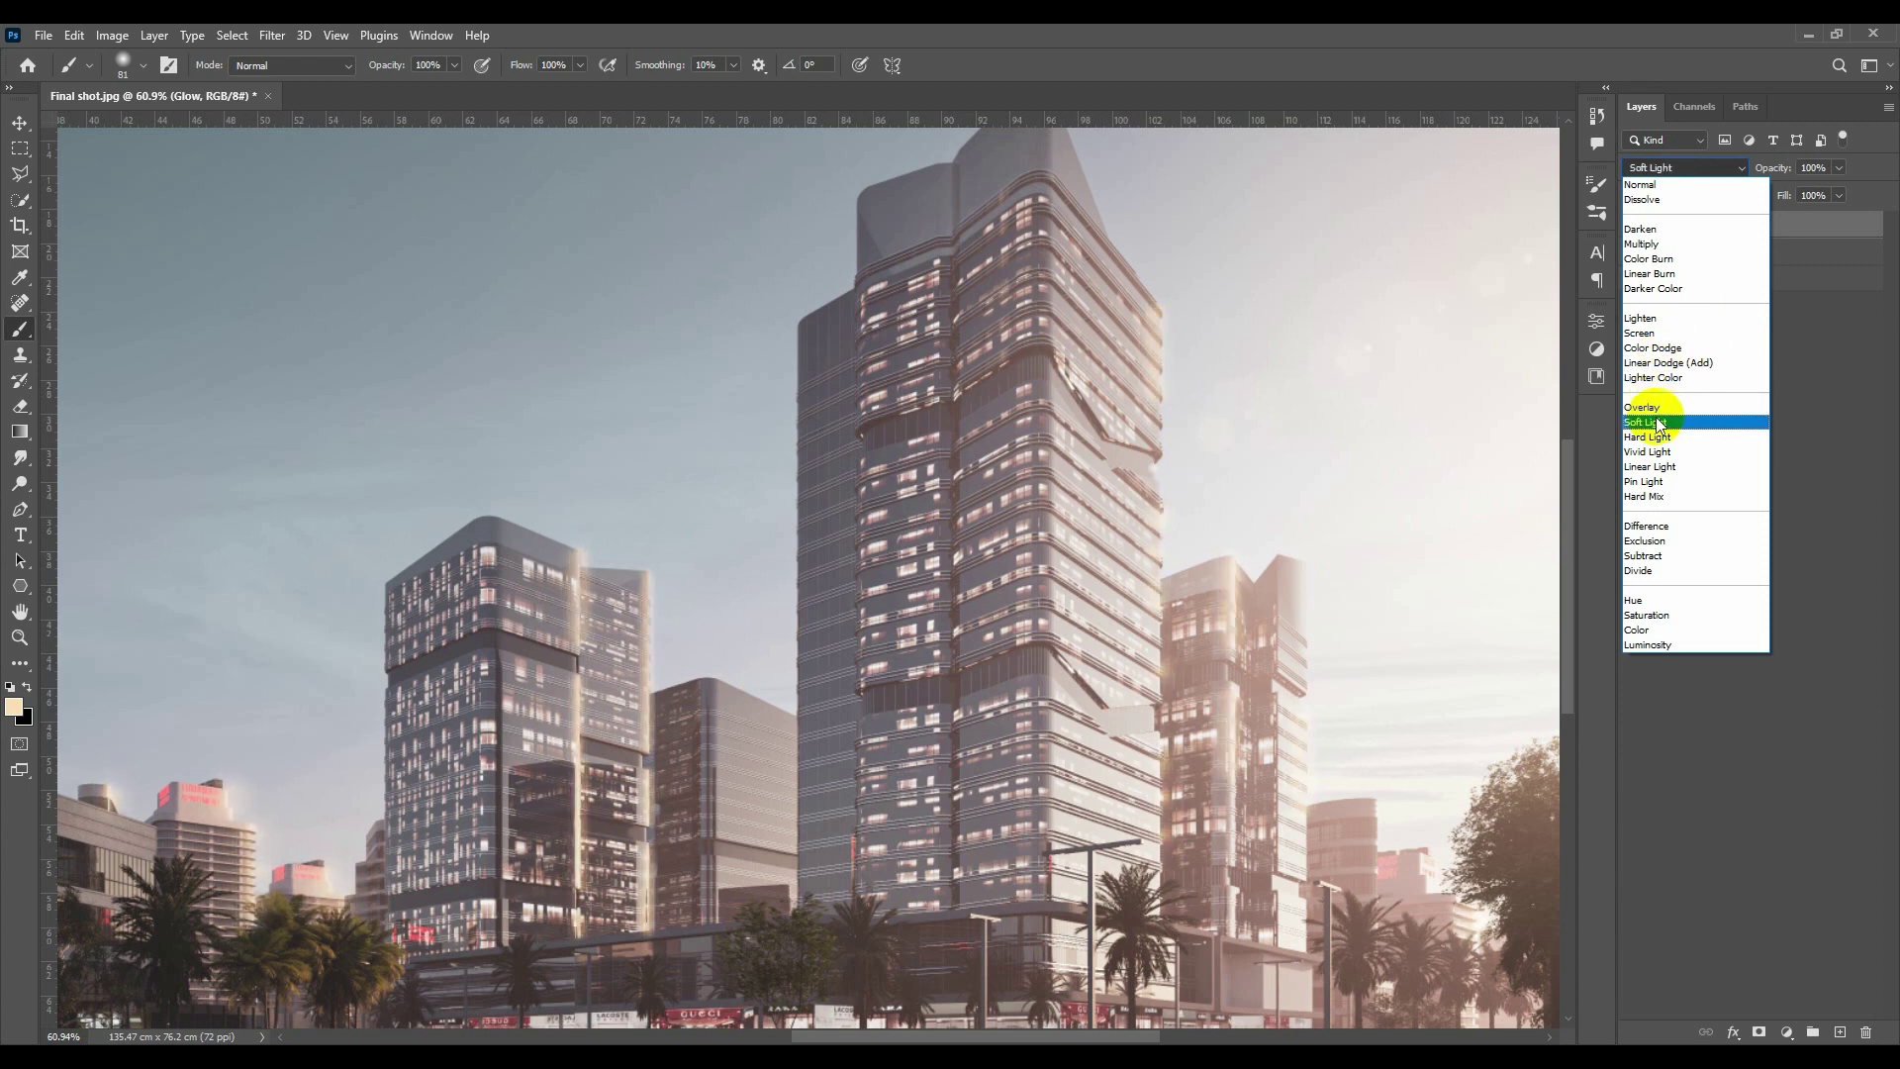
click(1661, 334)
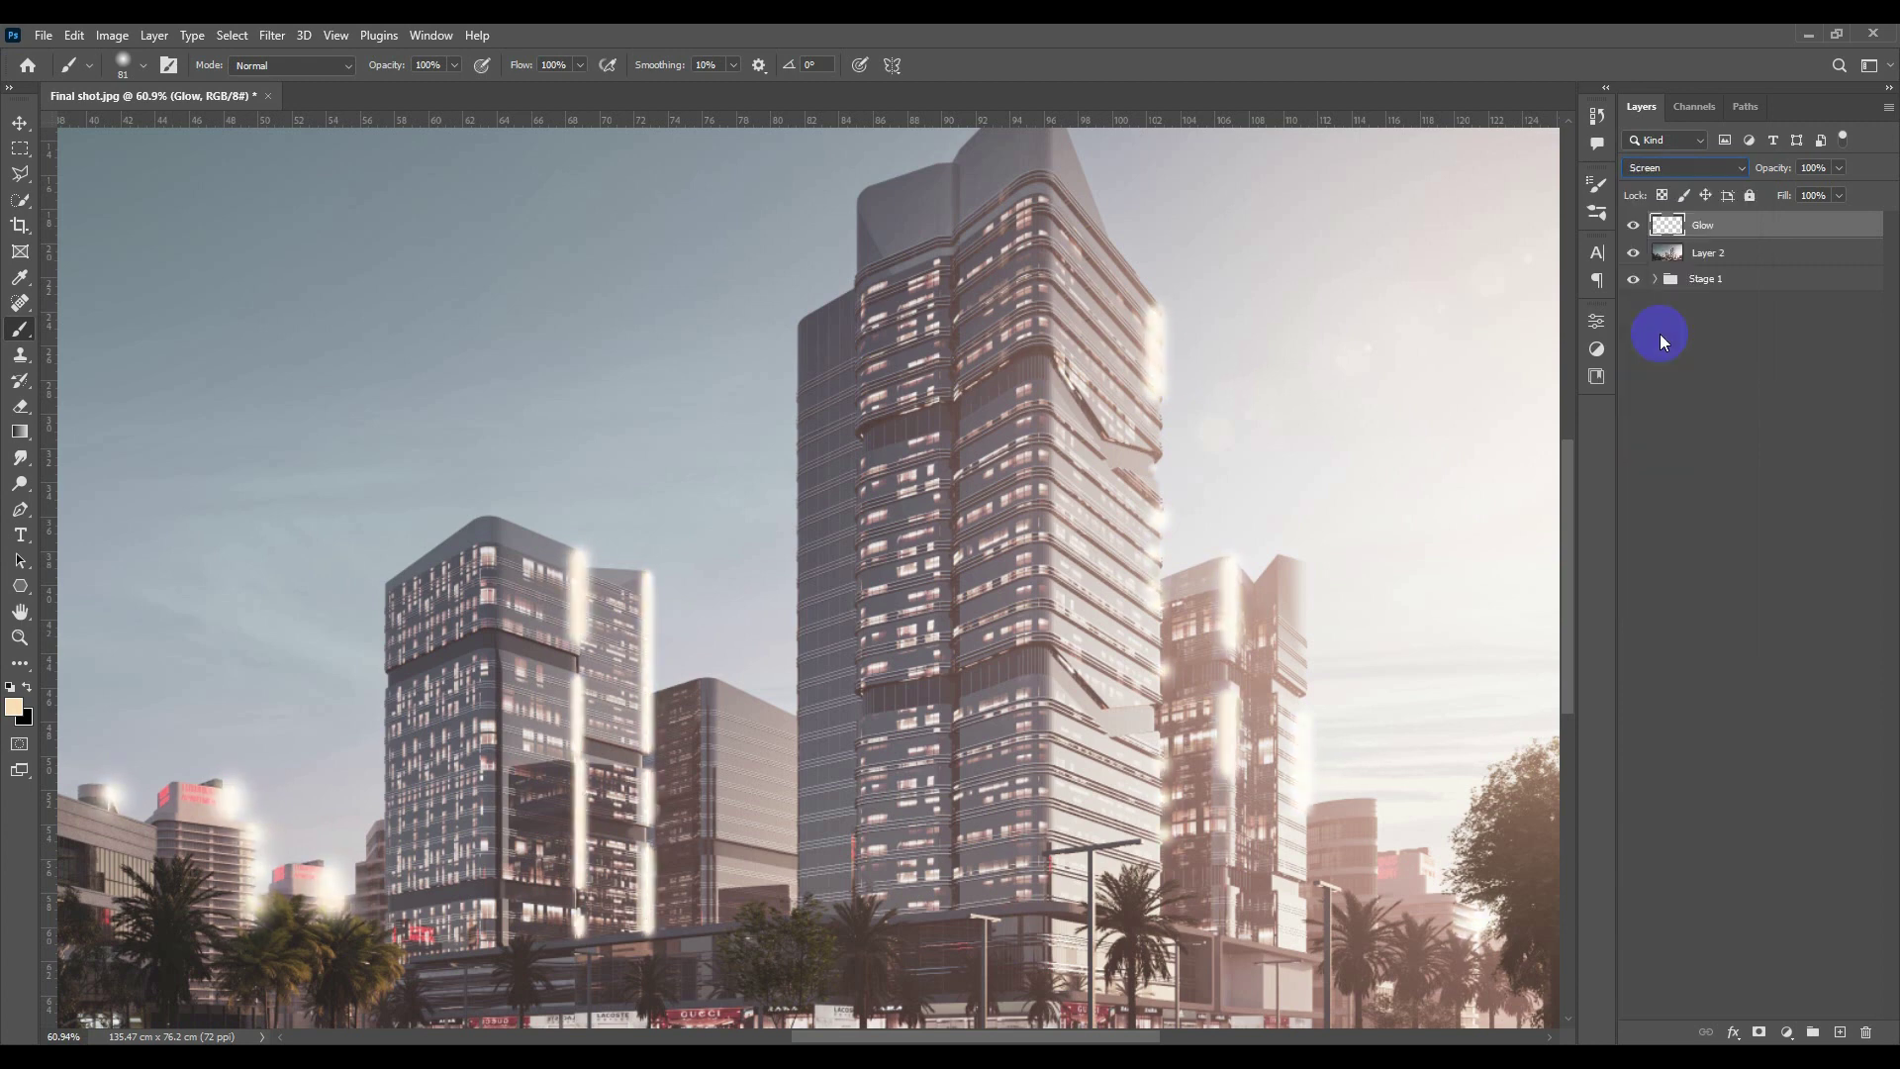
drag(1783, 176, 1166, 178)
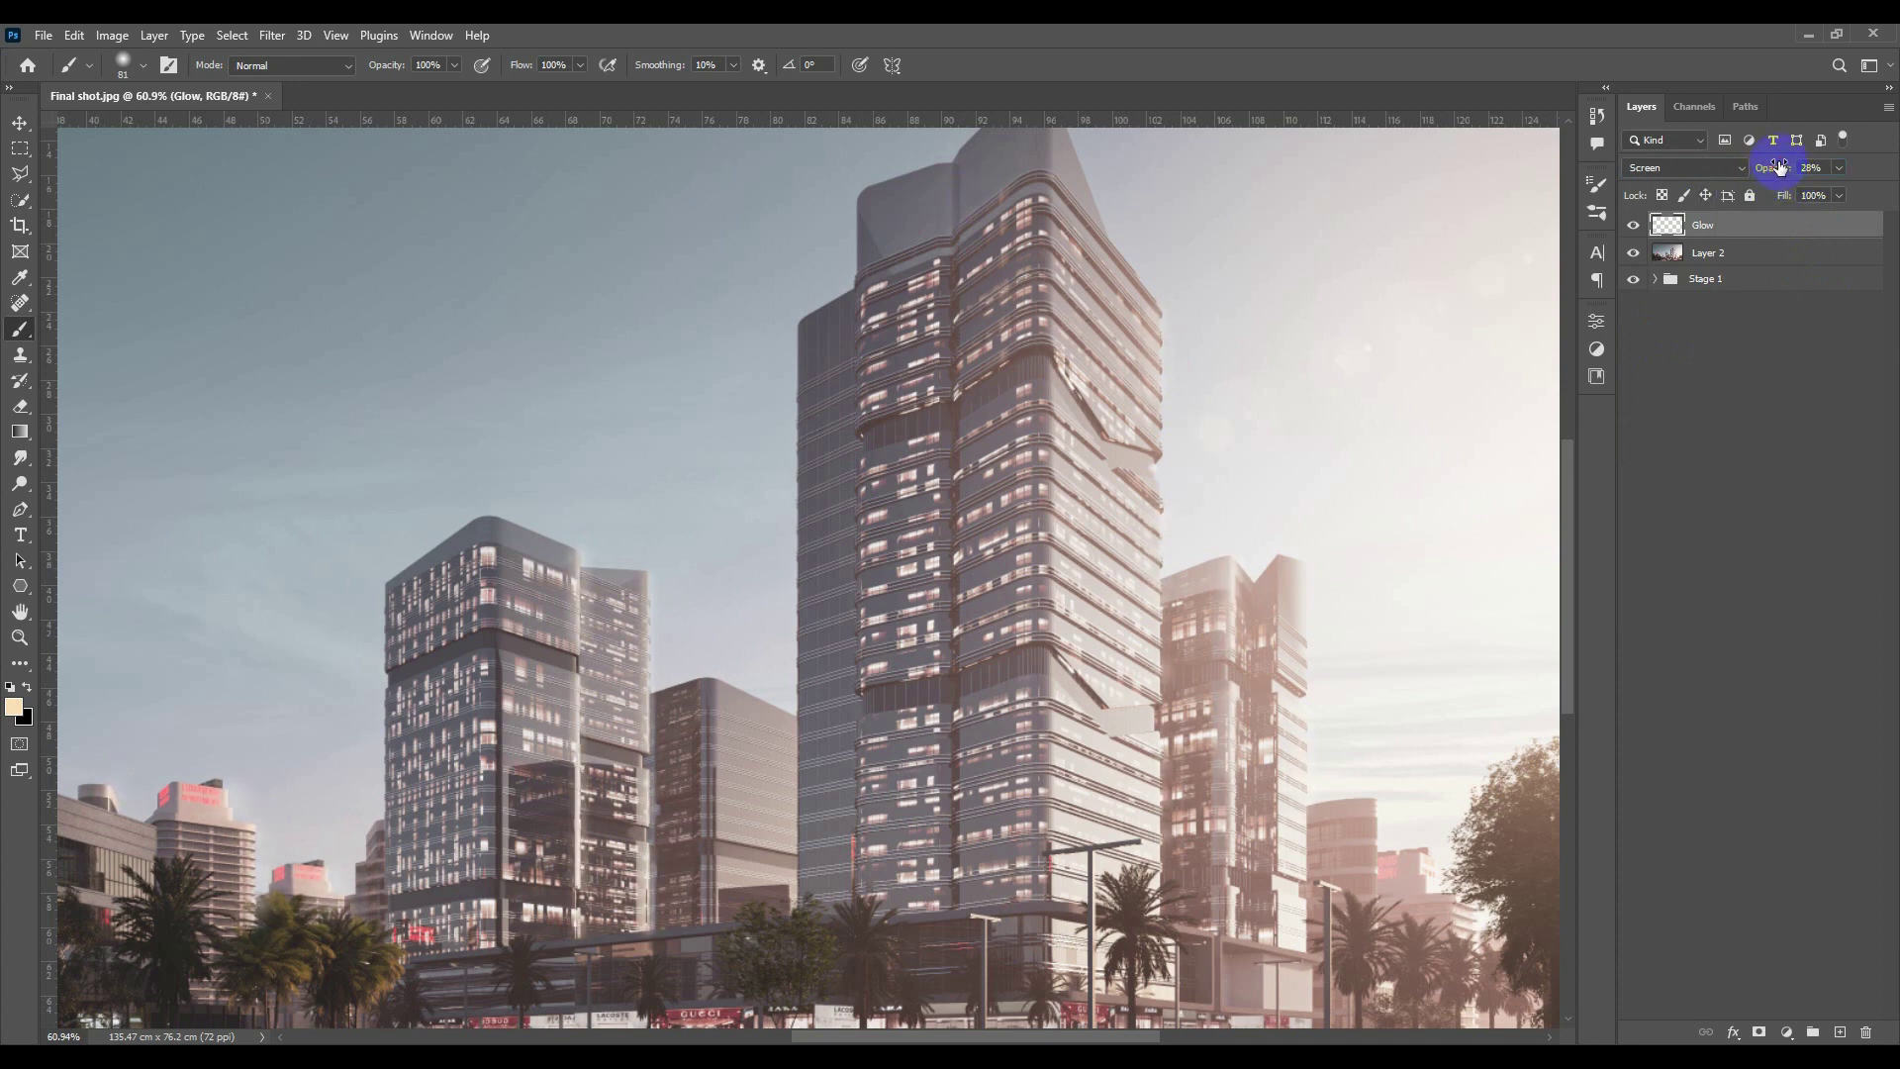
Examine the edge glow close up and in full view, comparing the image with the Glow layer hidden and shown.
scroll(581, 540, up, 5)
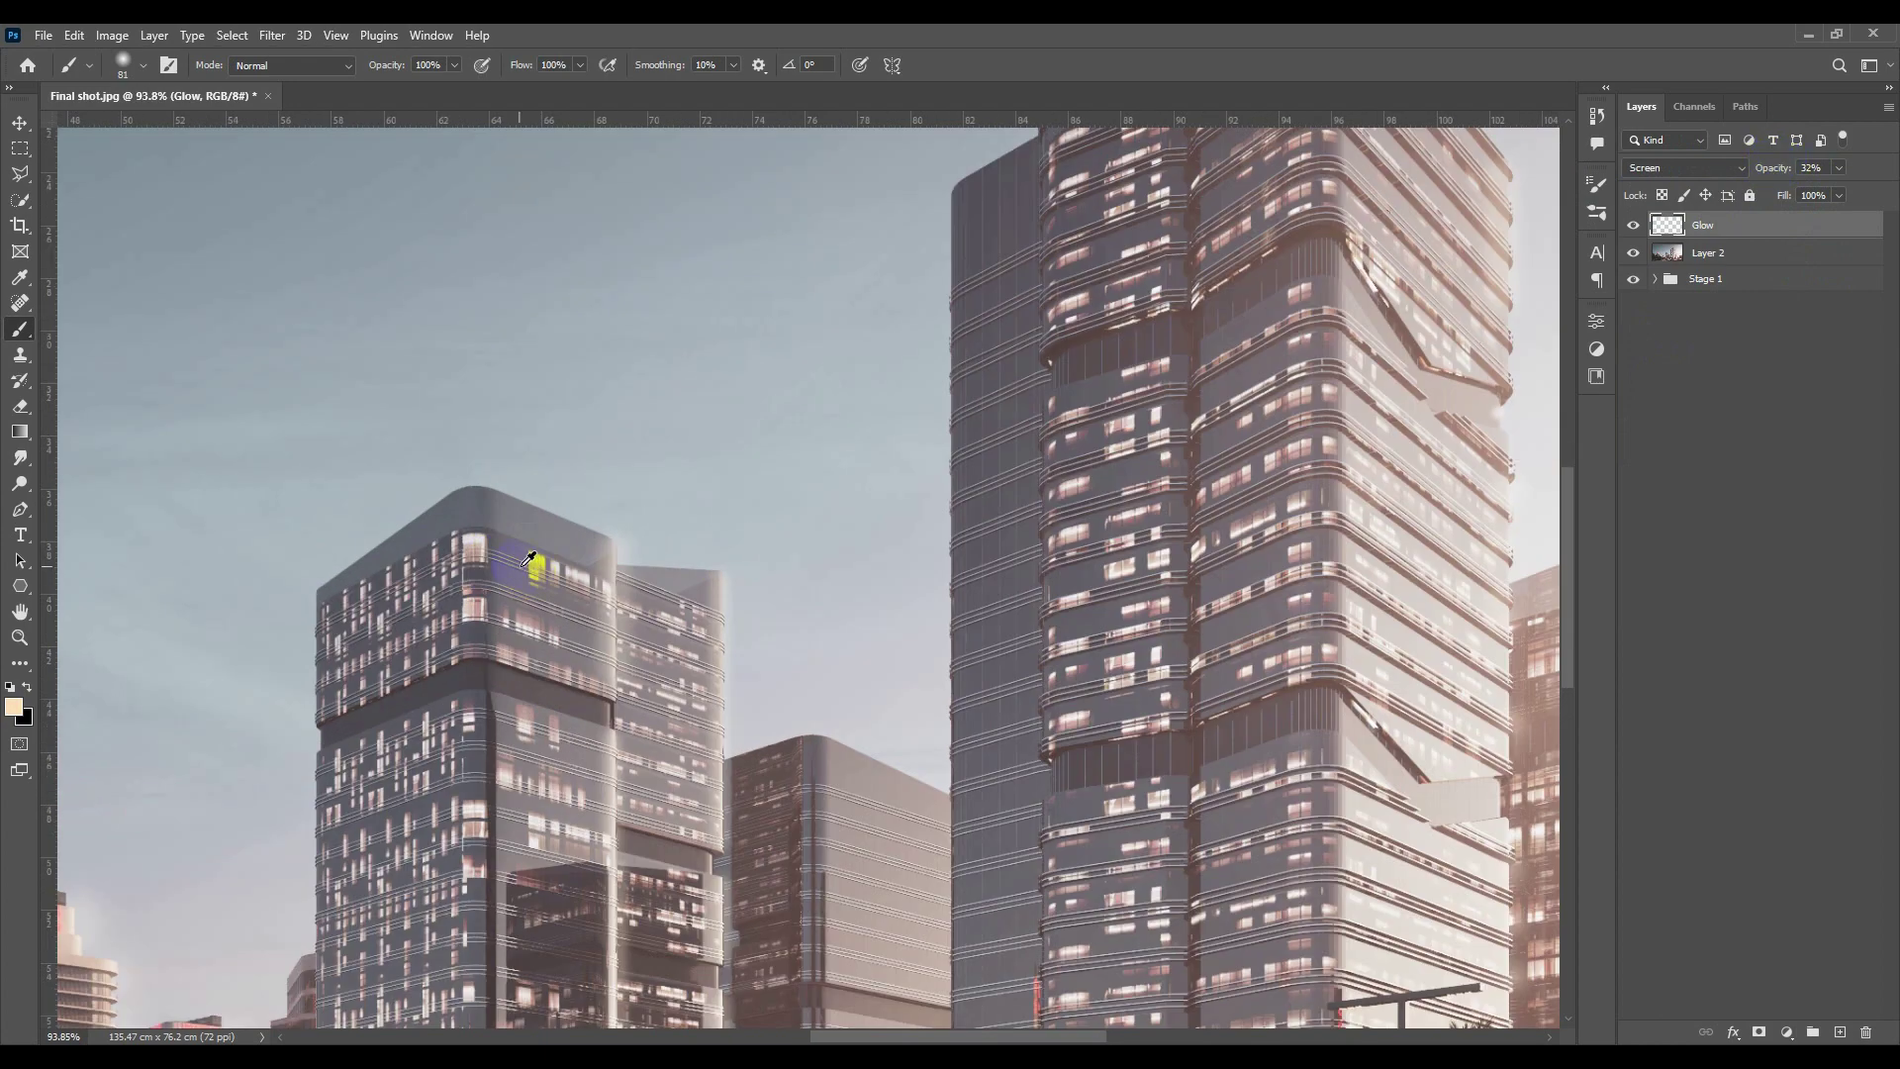
scroll(841, 693, down, 8)
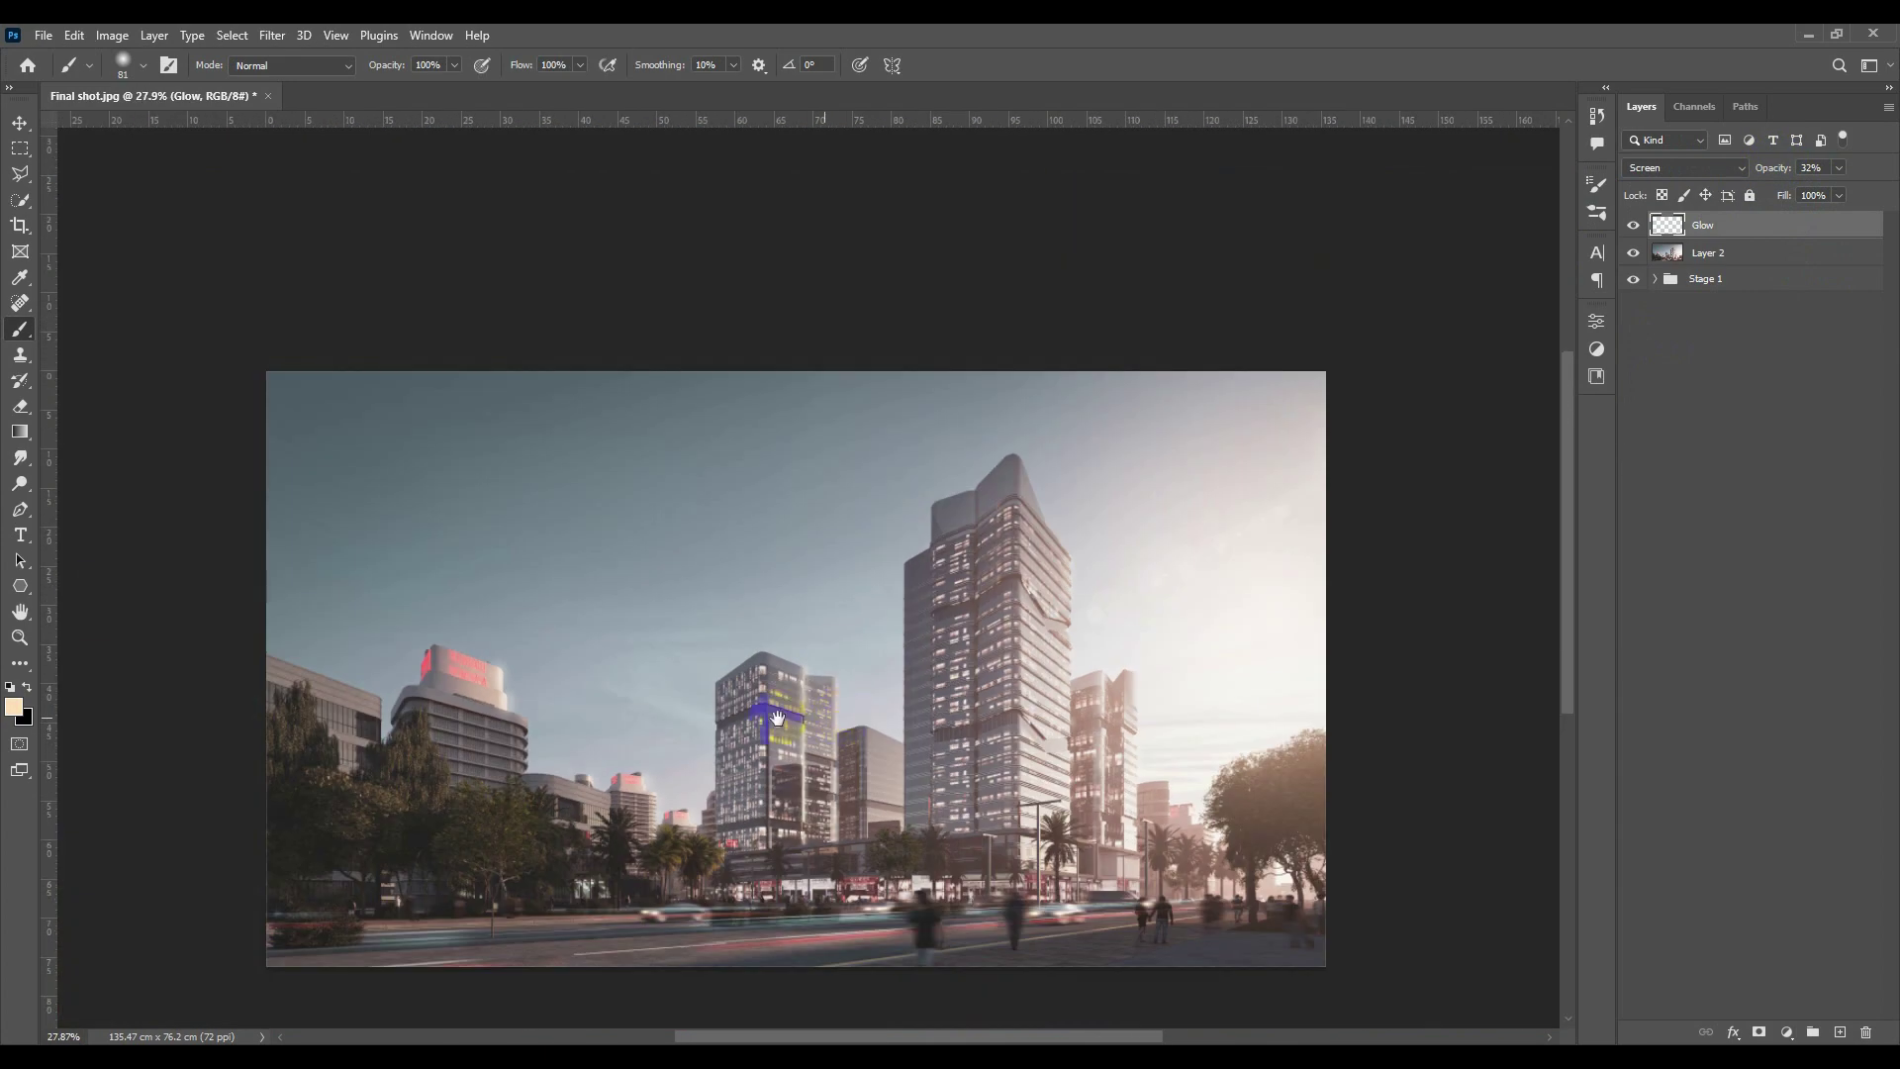
click(1635, 228)
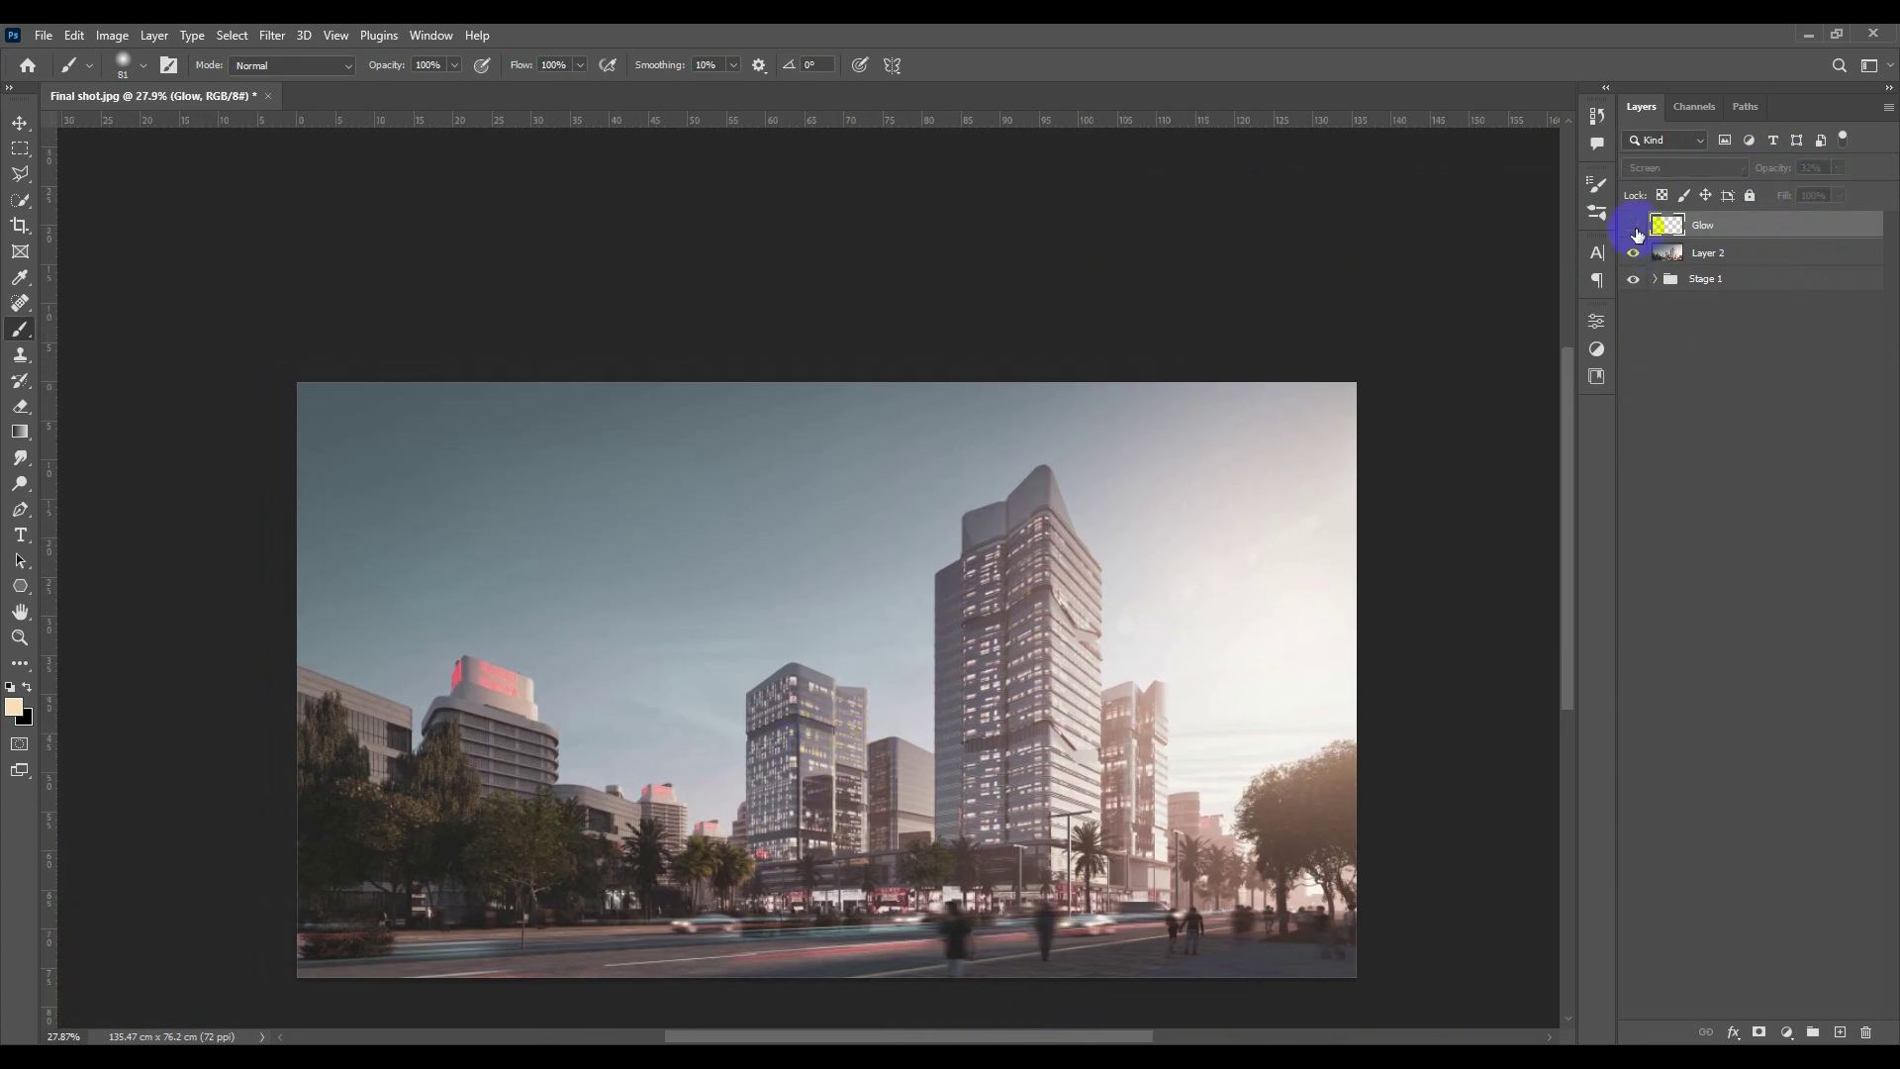
click(1635, 227)
scroll(882, 666, up, 3)
scroll(882, 666, down, 4)
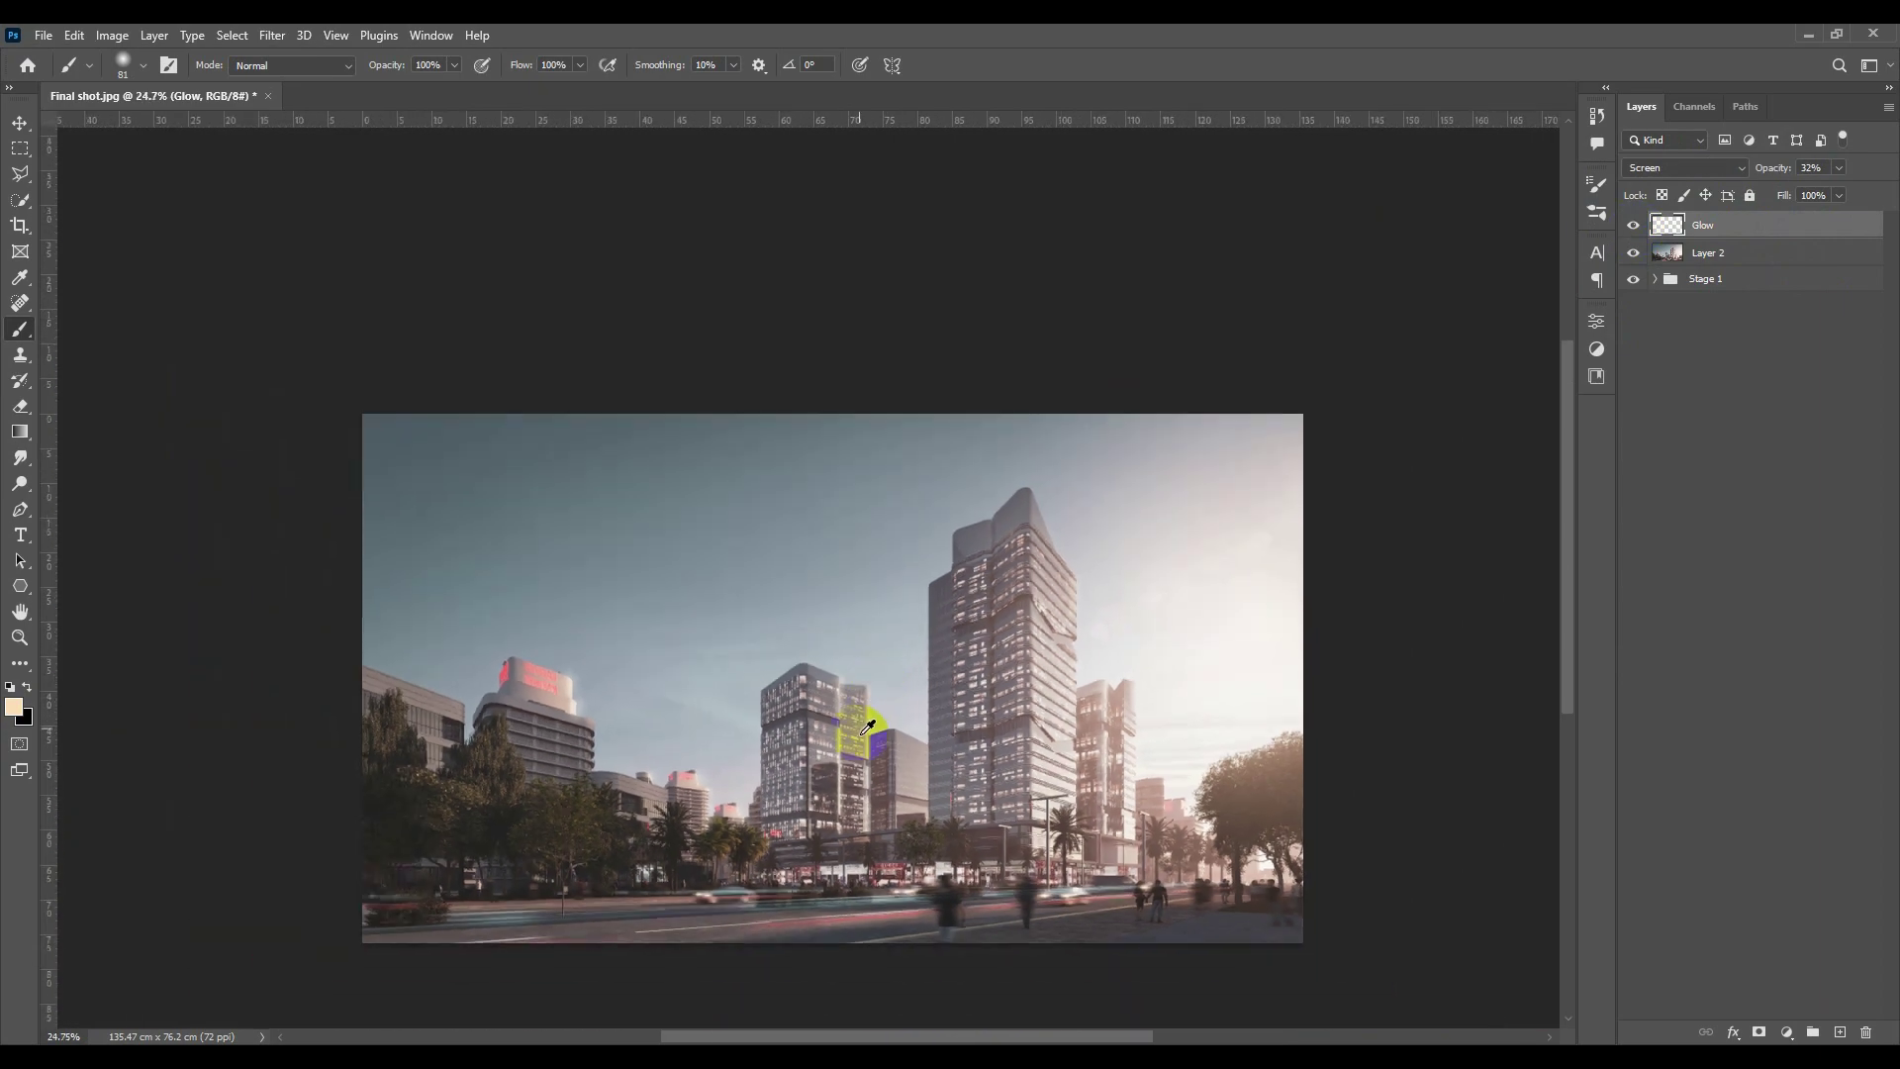
scroll(868, 728, up, 3)
scroll(837, 760, down, 5)
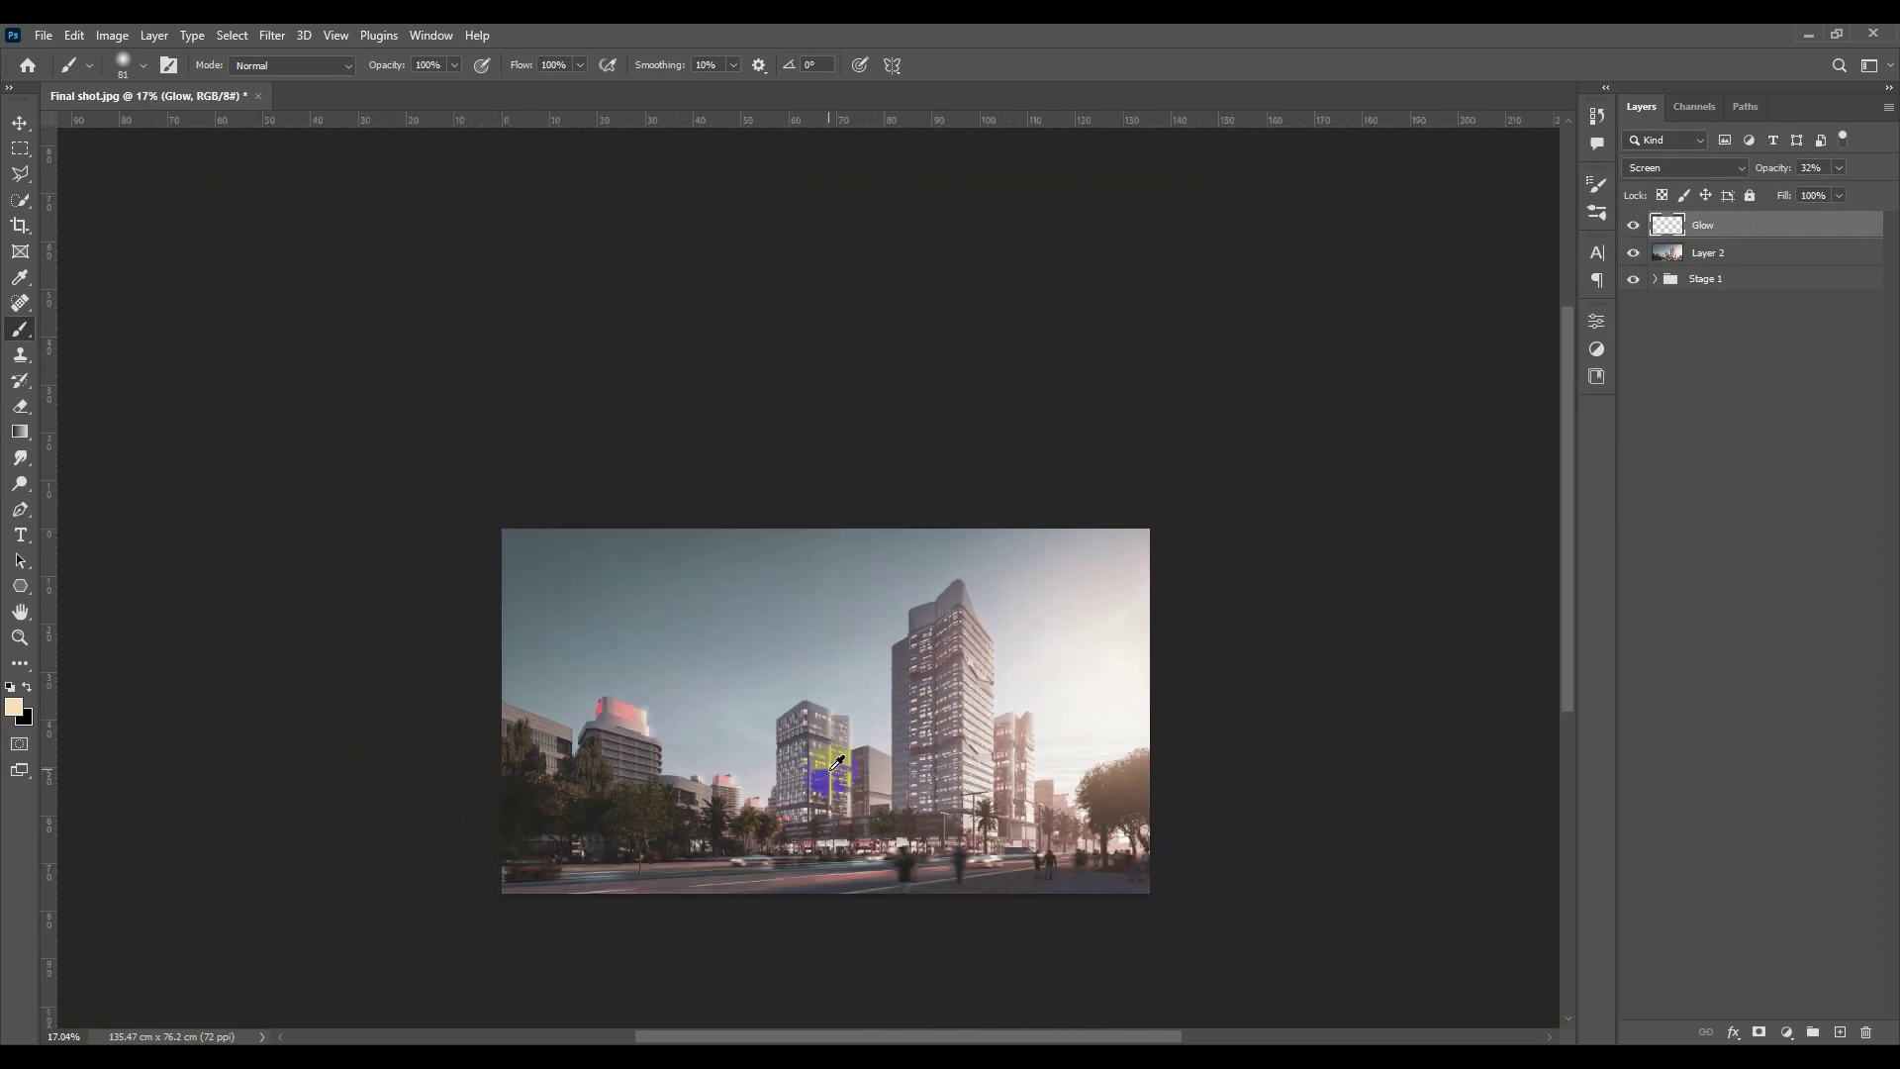
scroll(841, 787, up, 3)
key(v)
drag(842, 787, 866, 717)
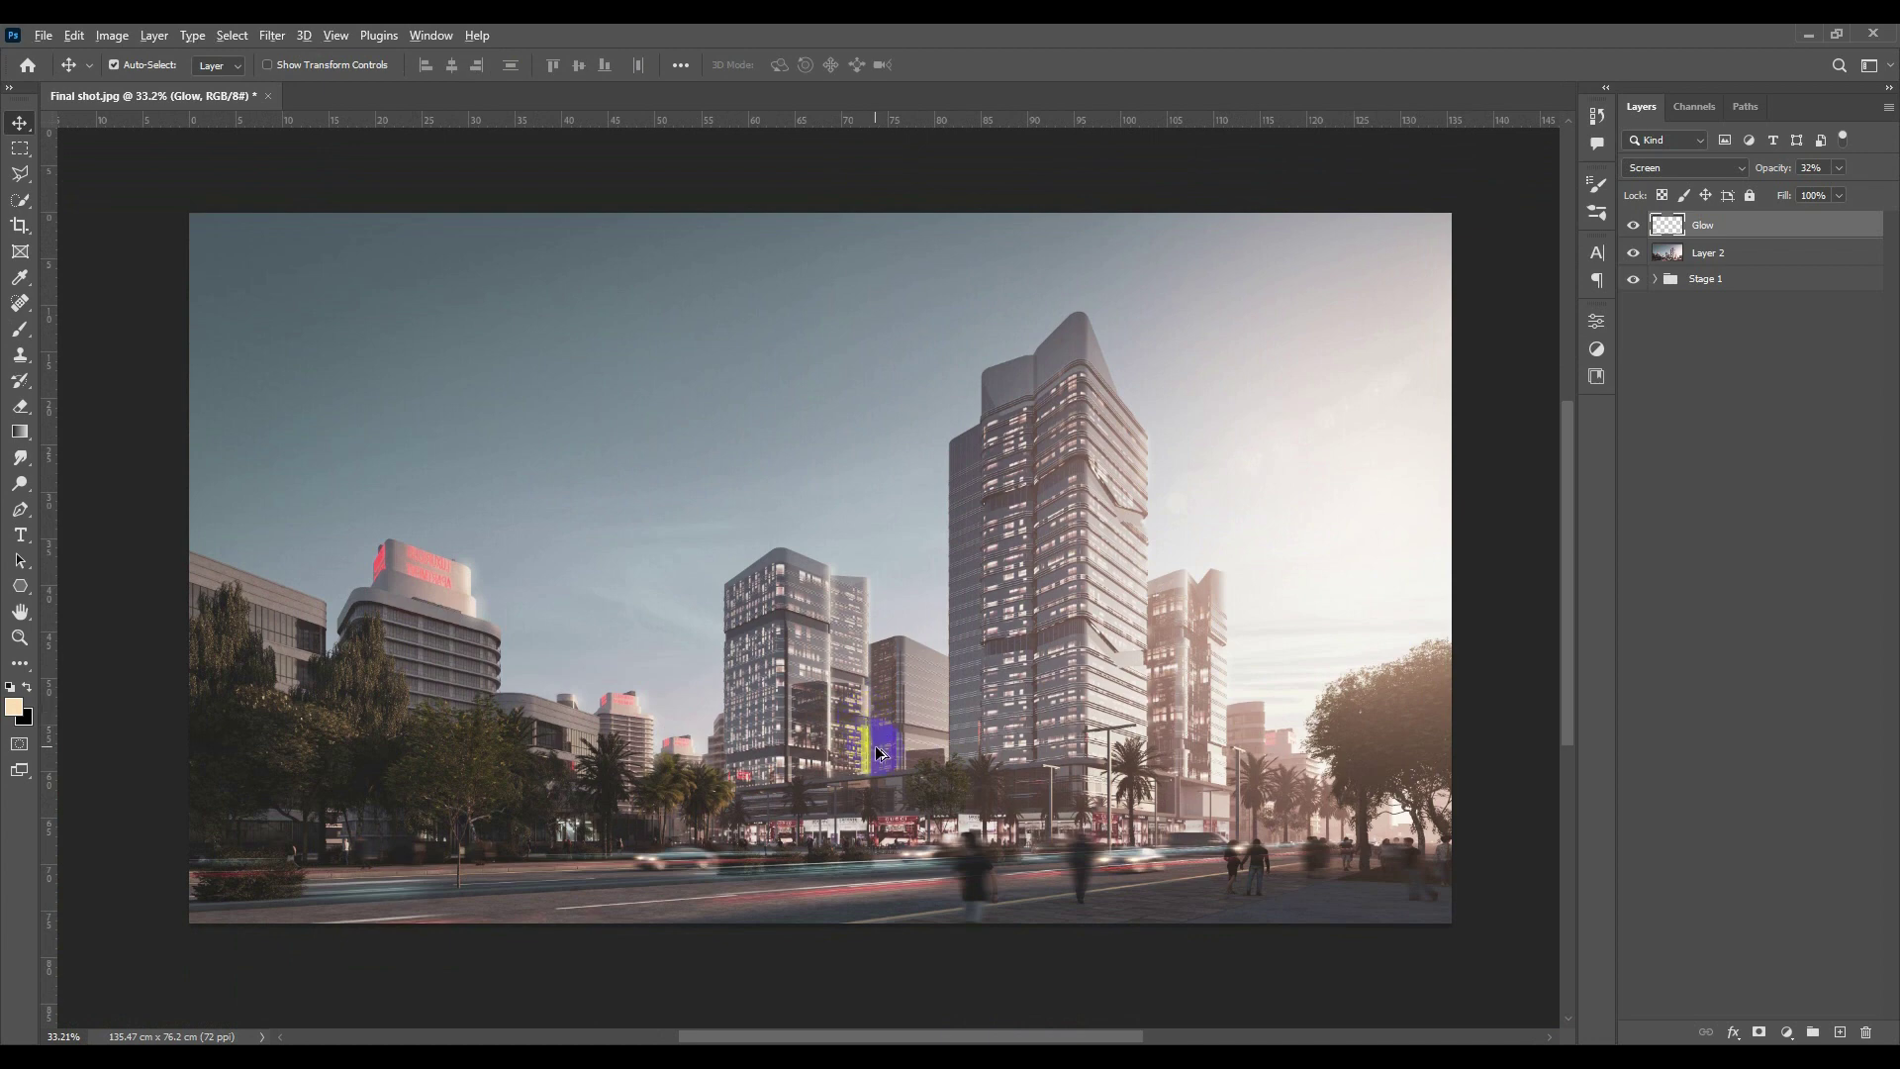
scroll(880, 754, up, 1)
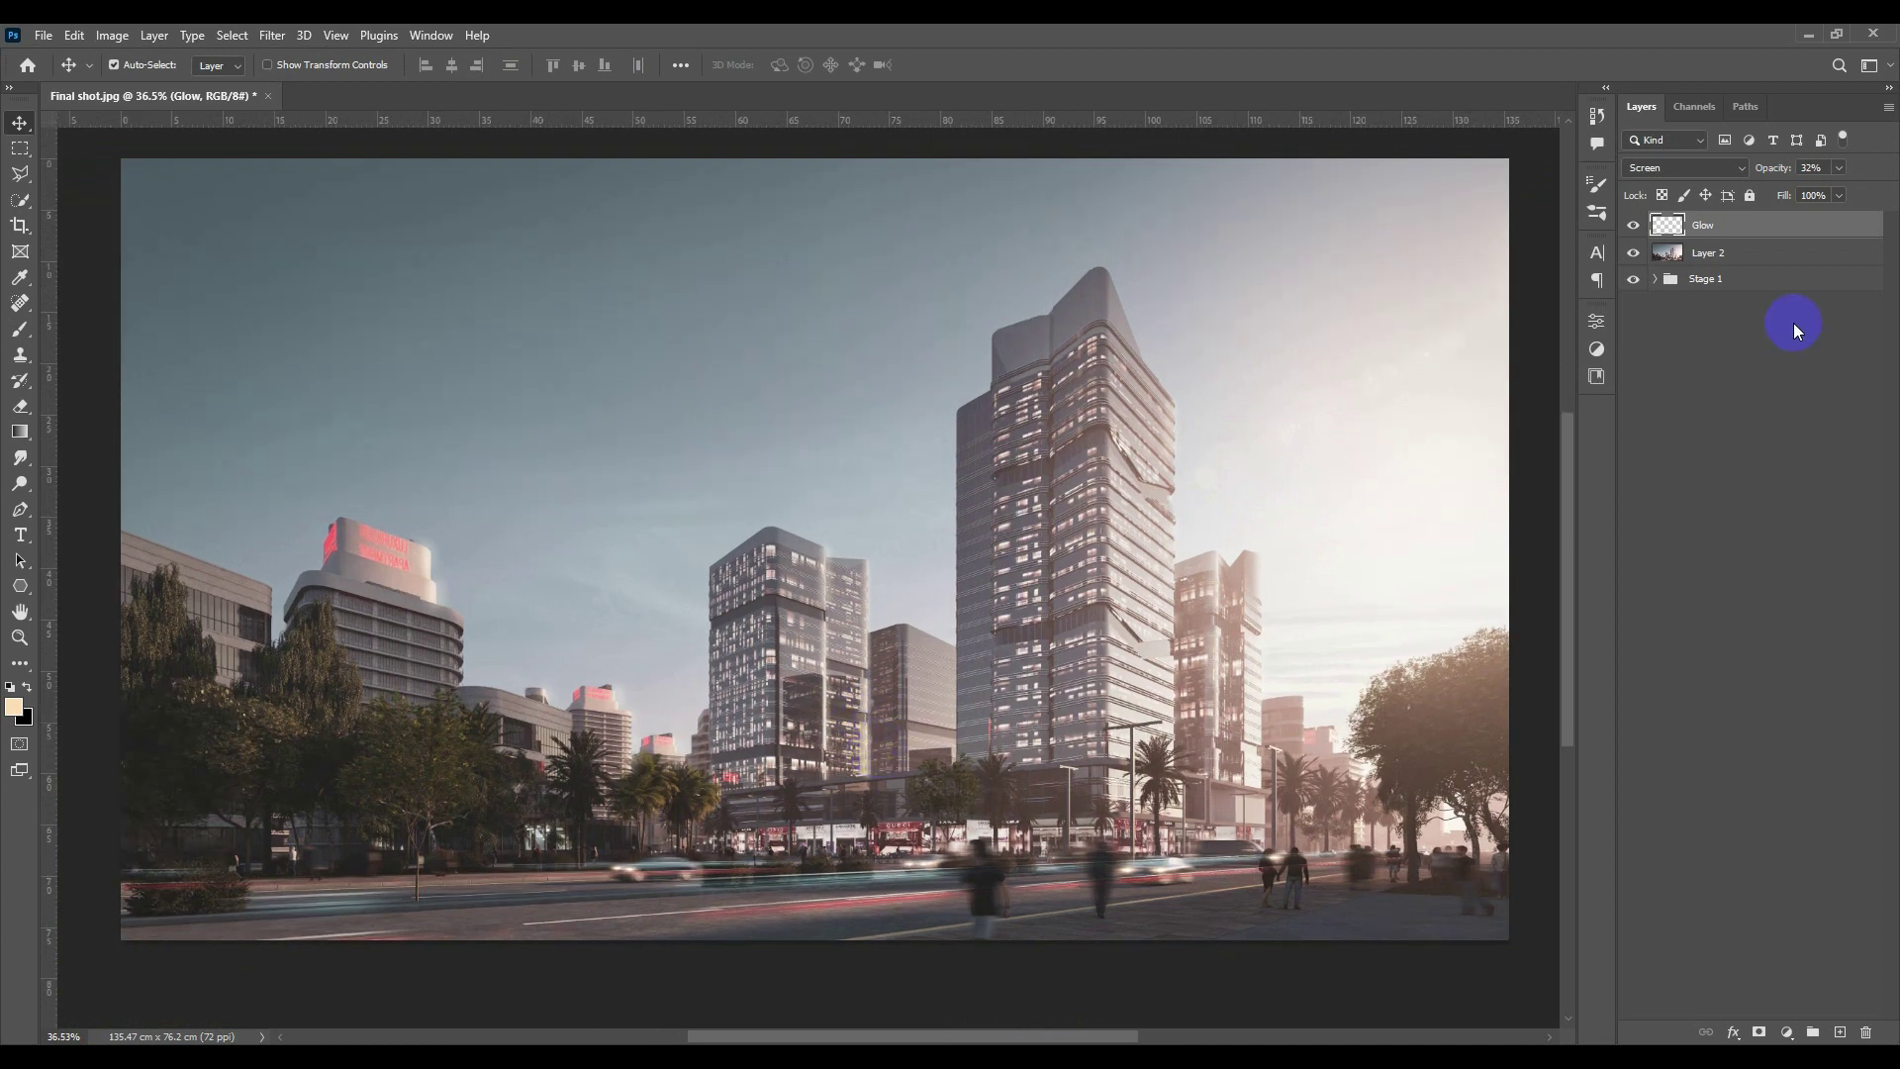
Expand the Stage 1 group and compare the original Layer 0 on its own with the full composite.
click(1656, 279)
alt+click(1633, 475)
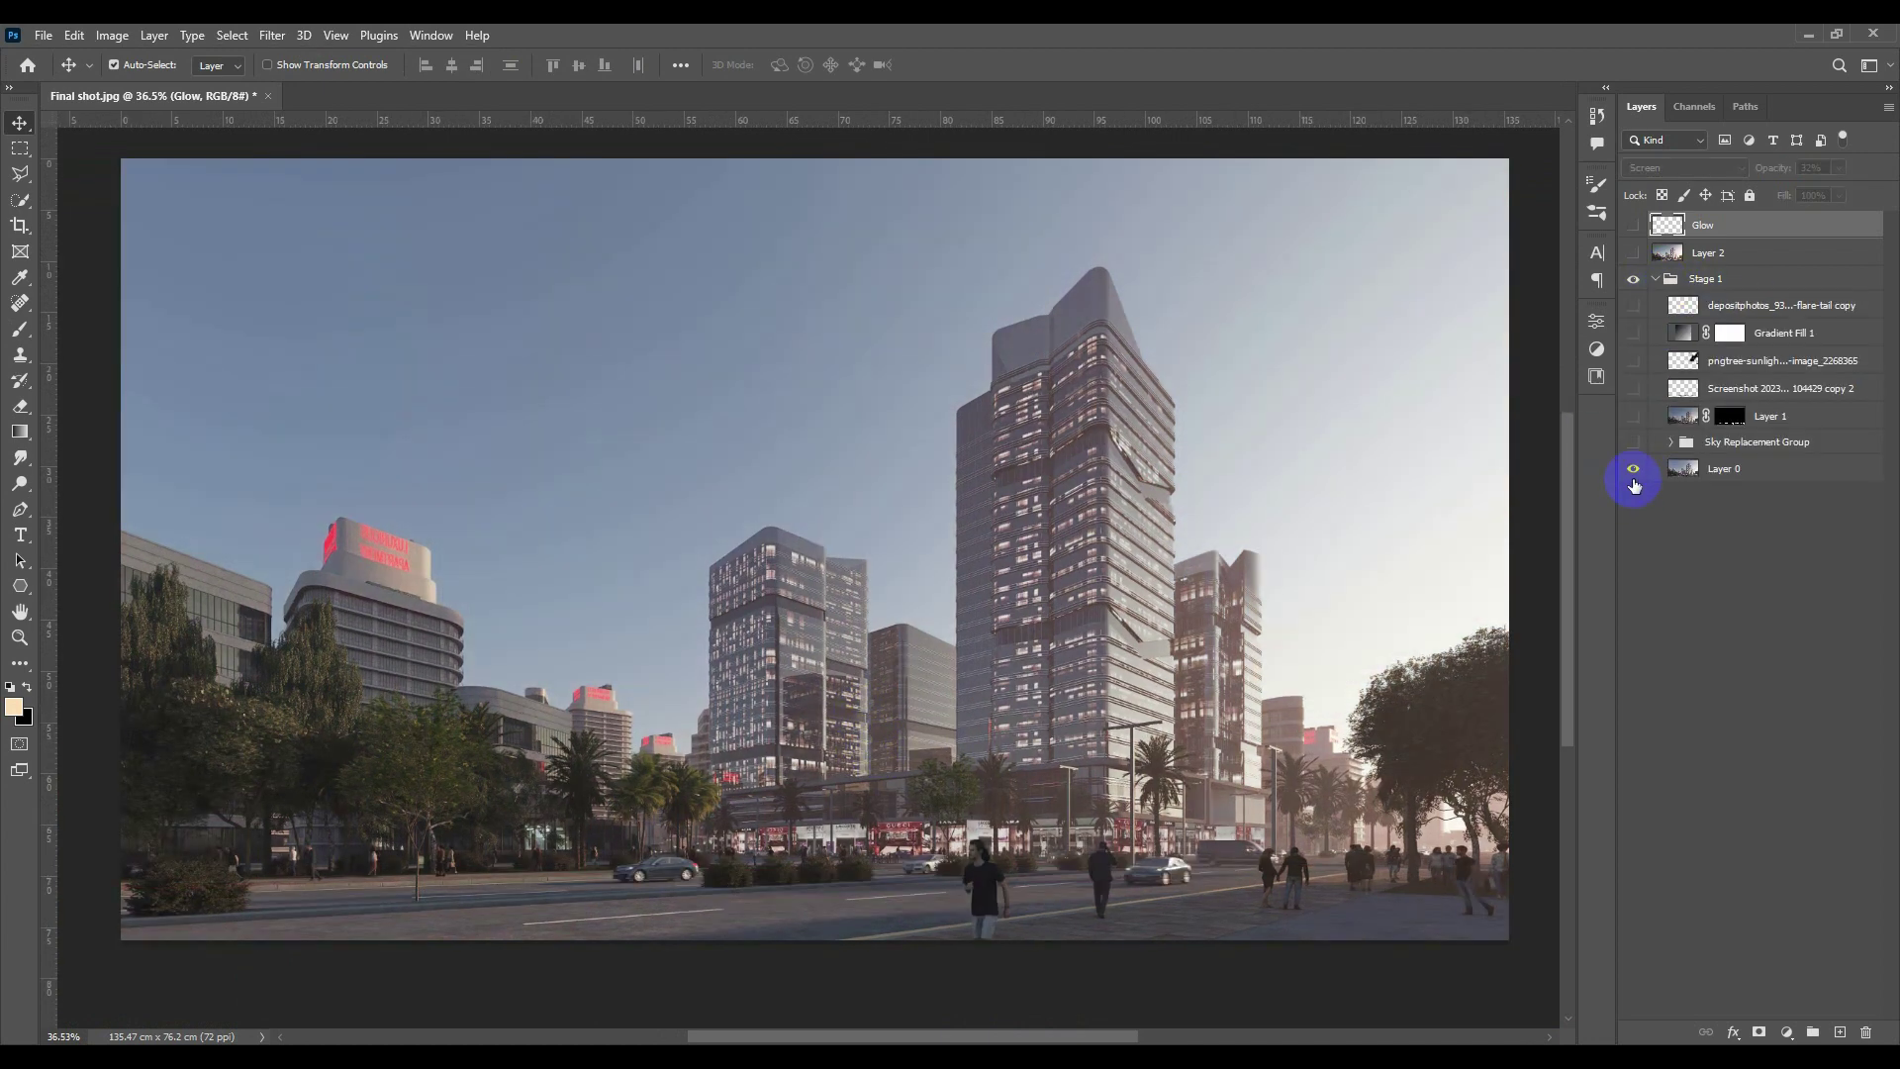
alt+click(1634, 471)
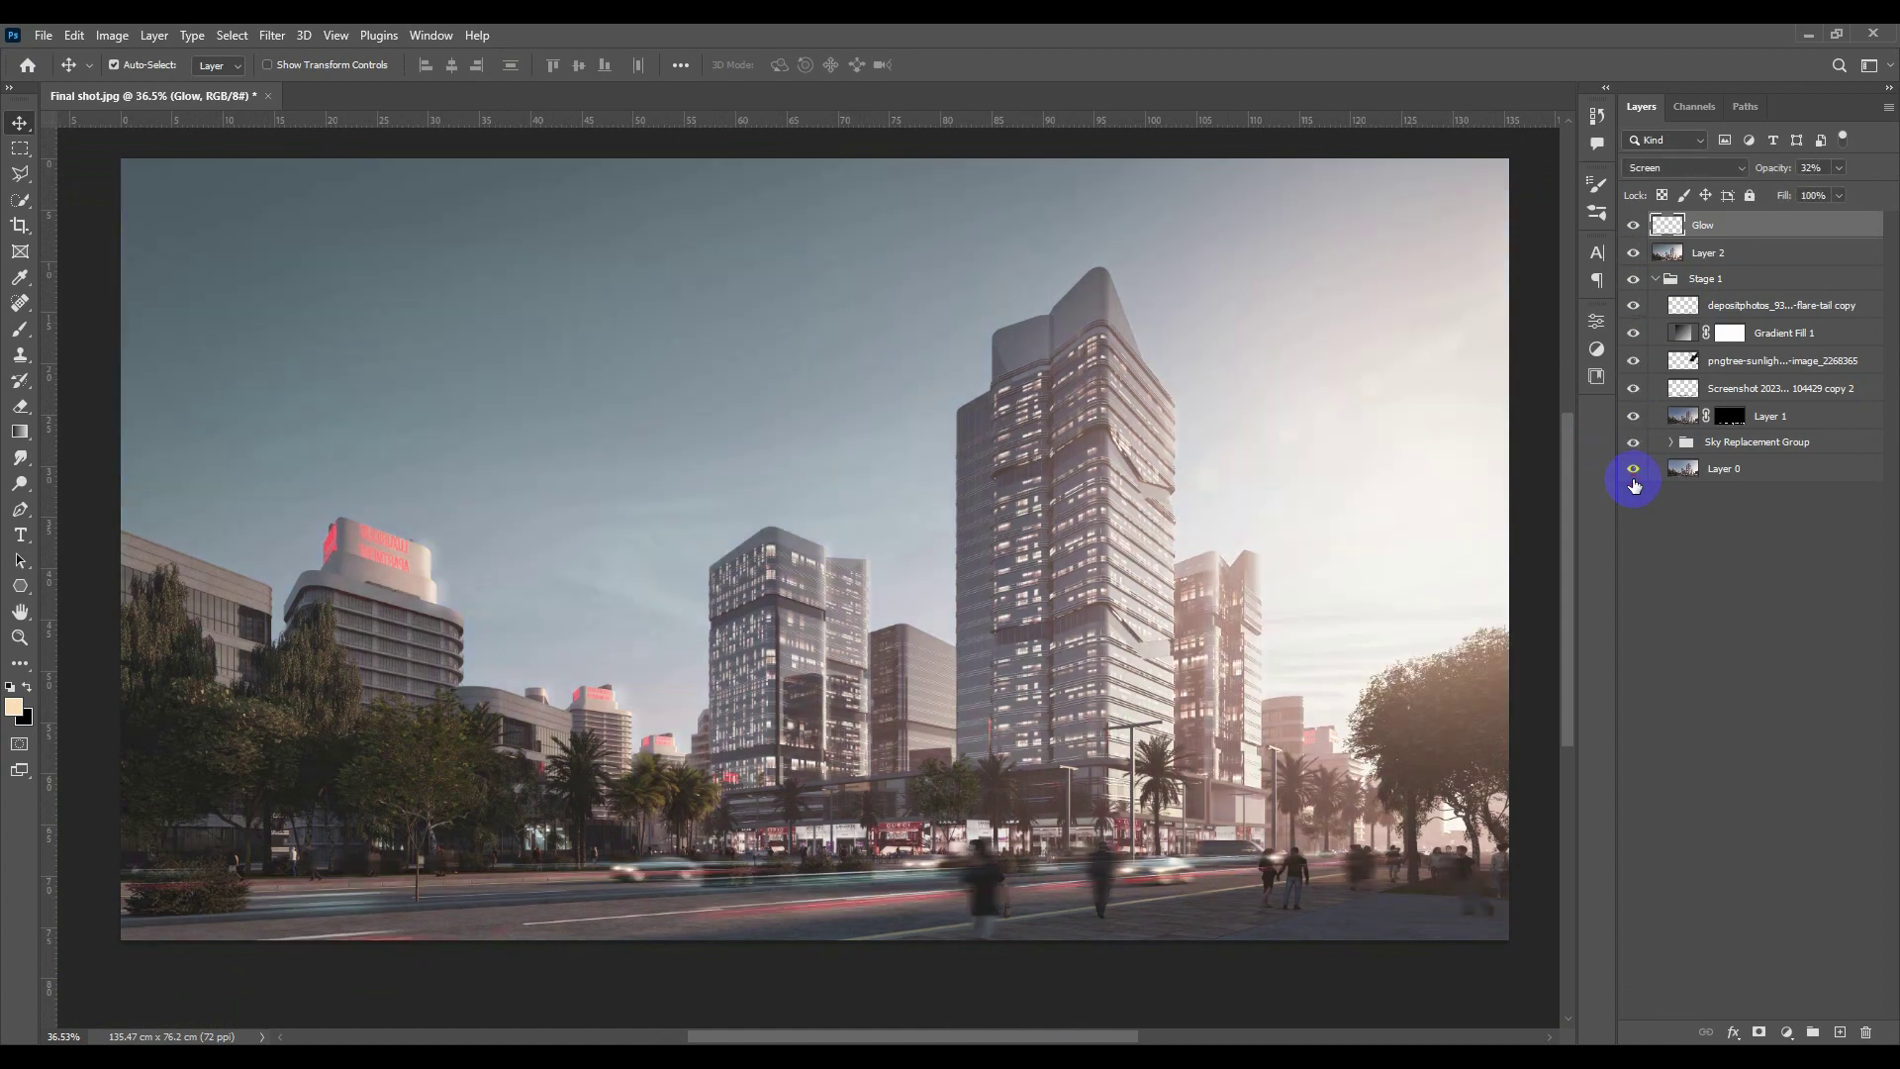